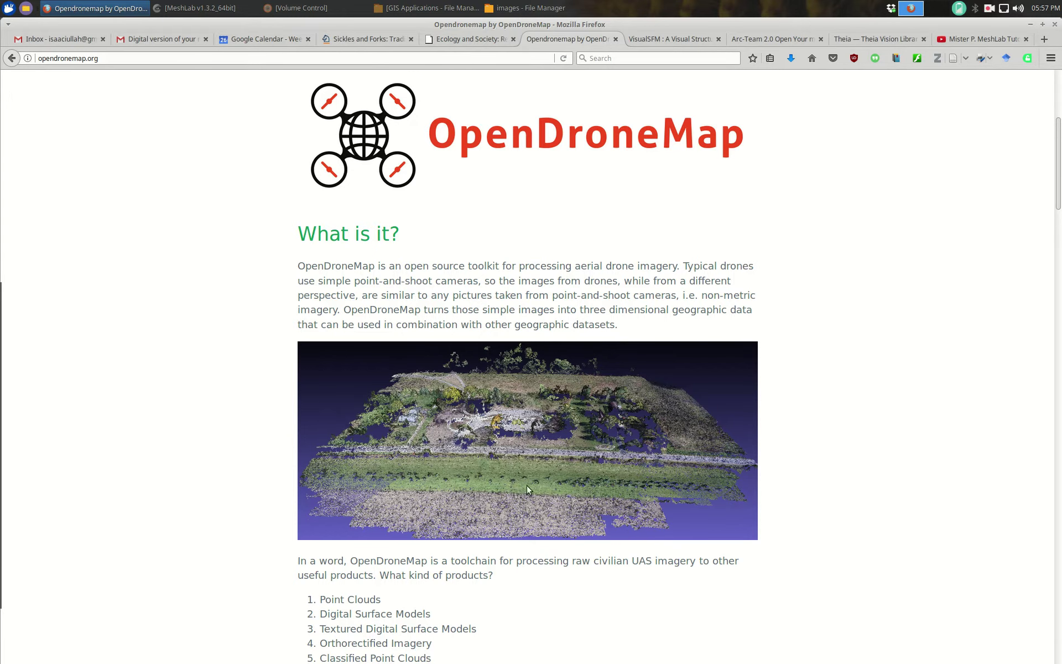
# Step: Examine the OpenDroneMap page's What is it? description, sample point cloud image and list of output products
pyautogui.scroll(-2, 526, 455)
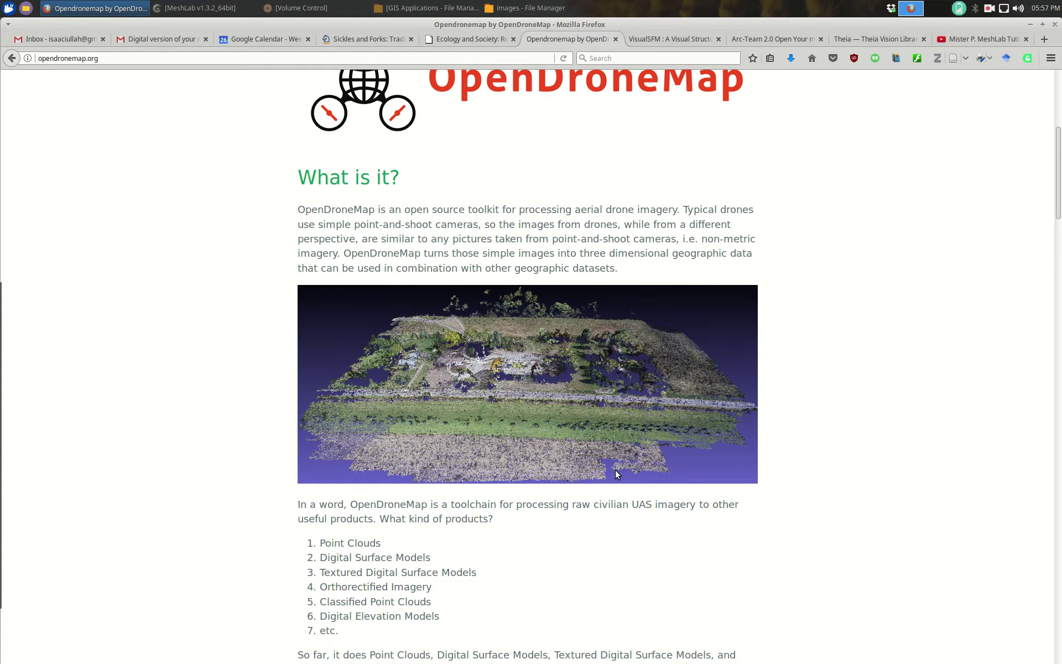
pyautogui.scroll(3, 615, 474)
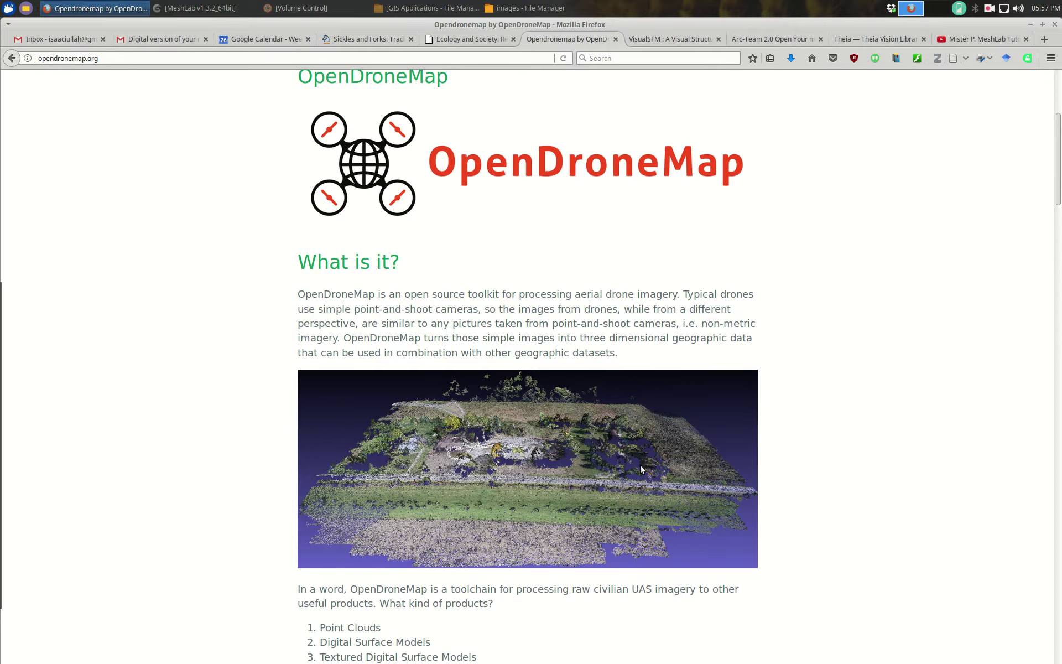
pyautogui.scroll(-5, 611, 469)
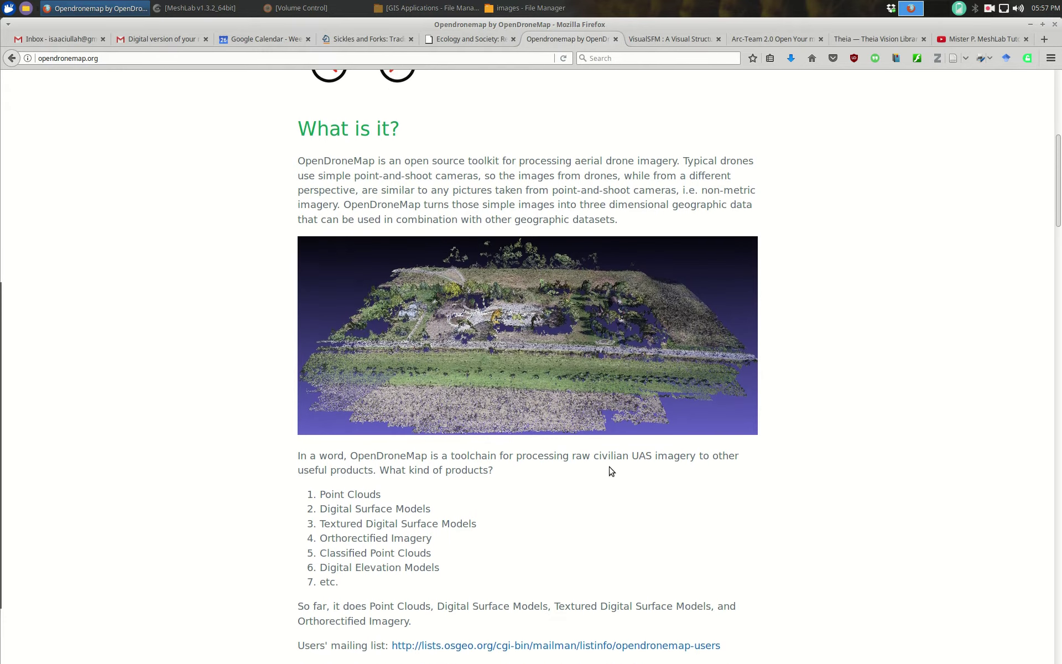
pyautogui.scroll(5, 606, 464)
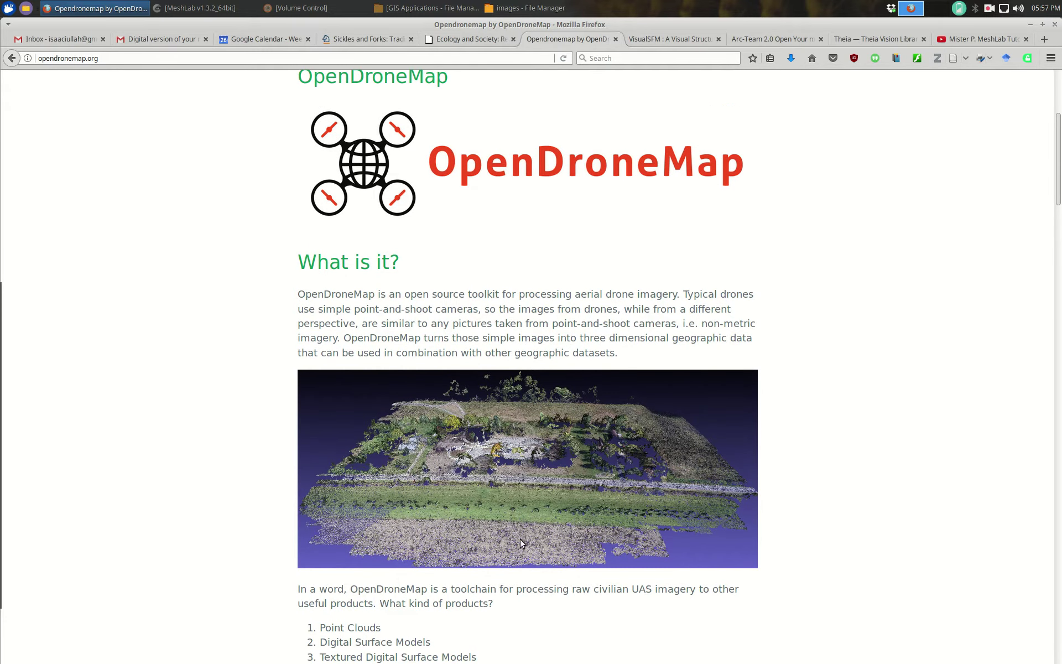
pyautogui.scroll(-14, 572, 547)
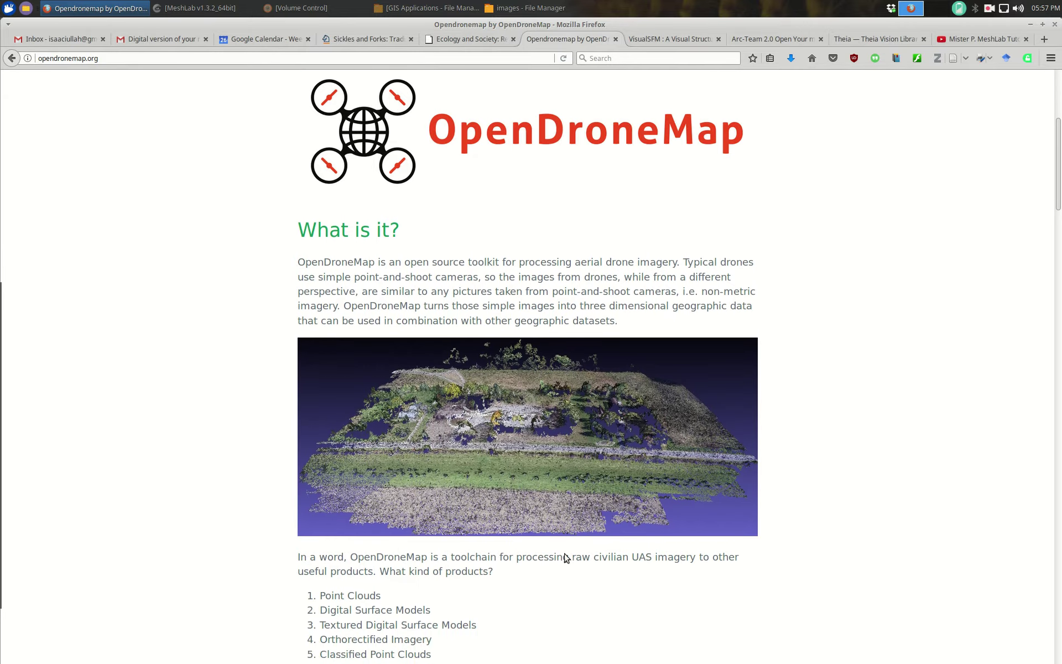
pyautogui.scroll(15, 525, 576)
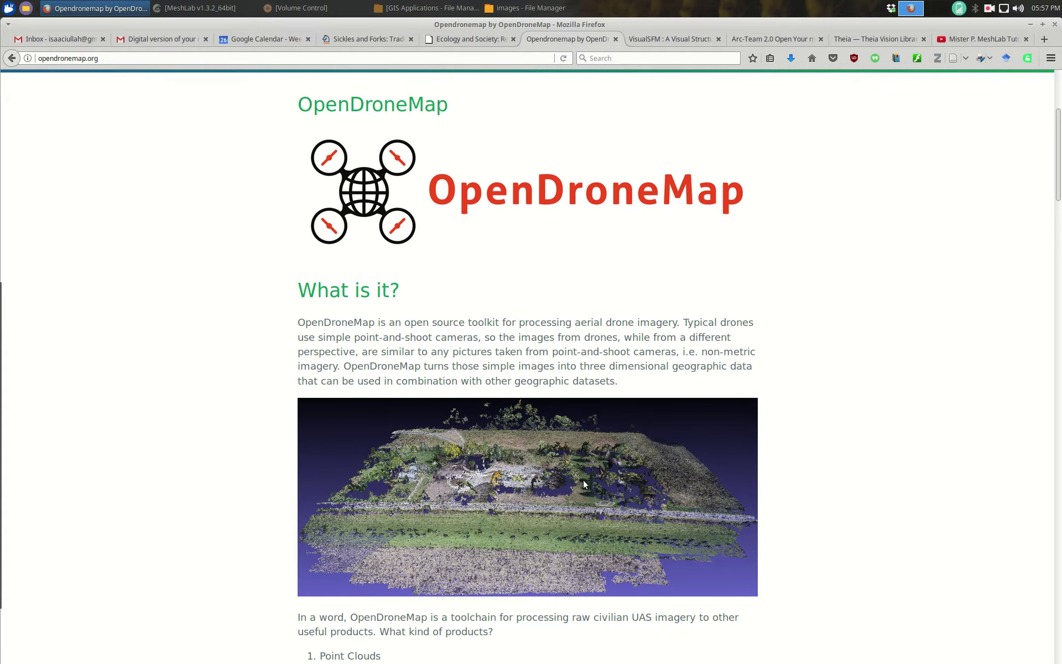
pyautogui.scroll(-3, 692, 392)
pyautogui.scroll(2, 774, 410)
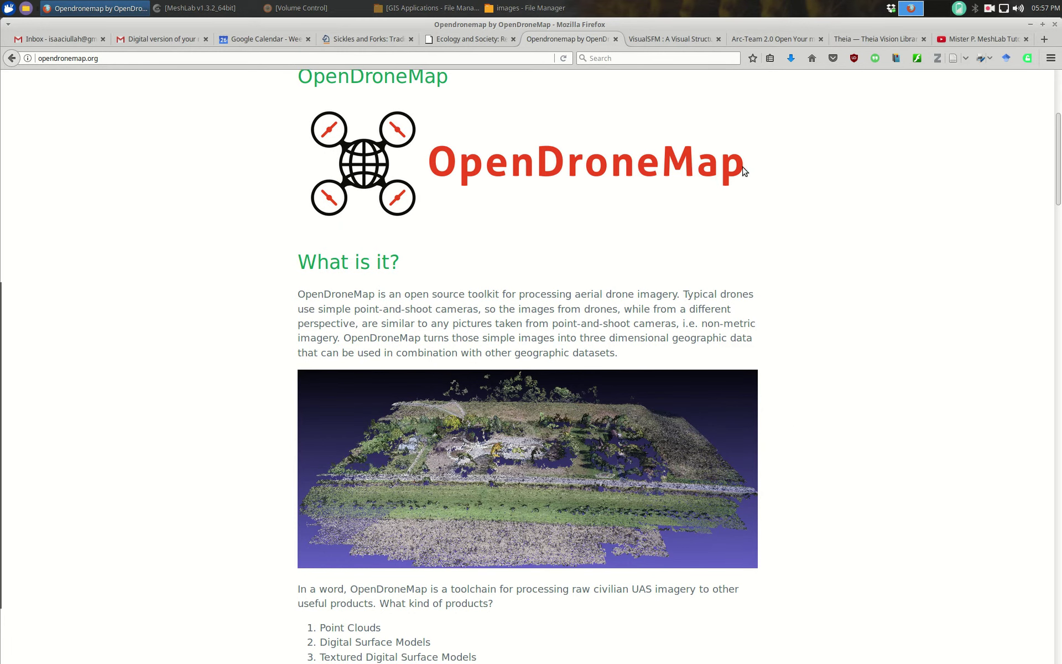
pyautogui.scroll(2, 713, 199)
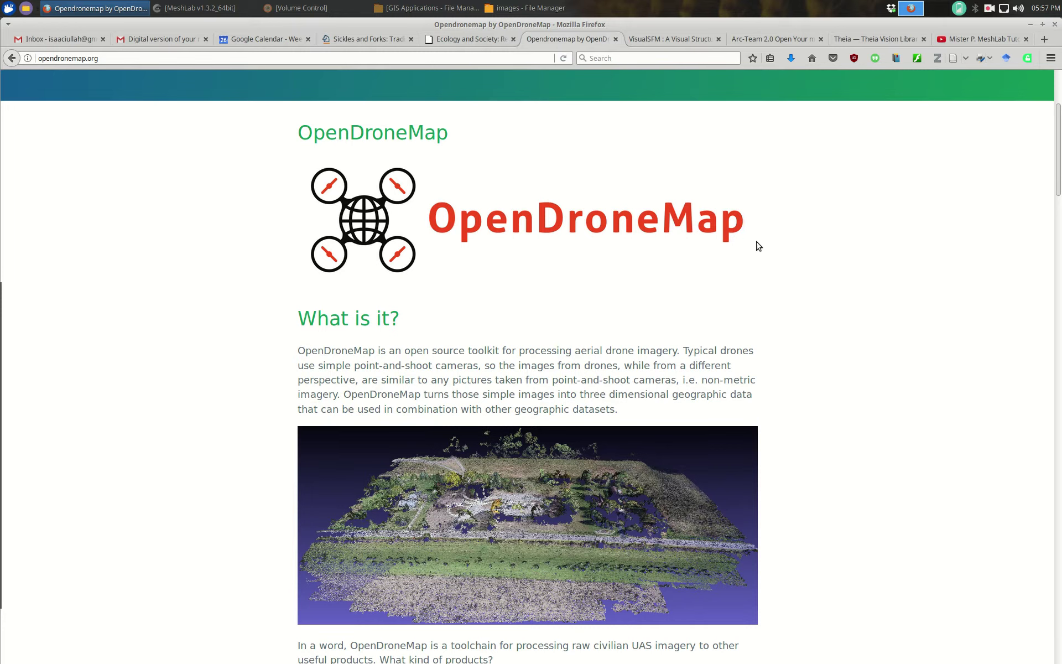
pyautogui.scroll(-4, 494, 350)
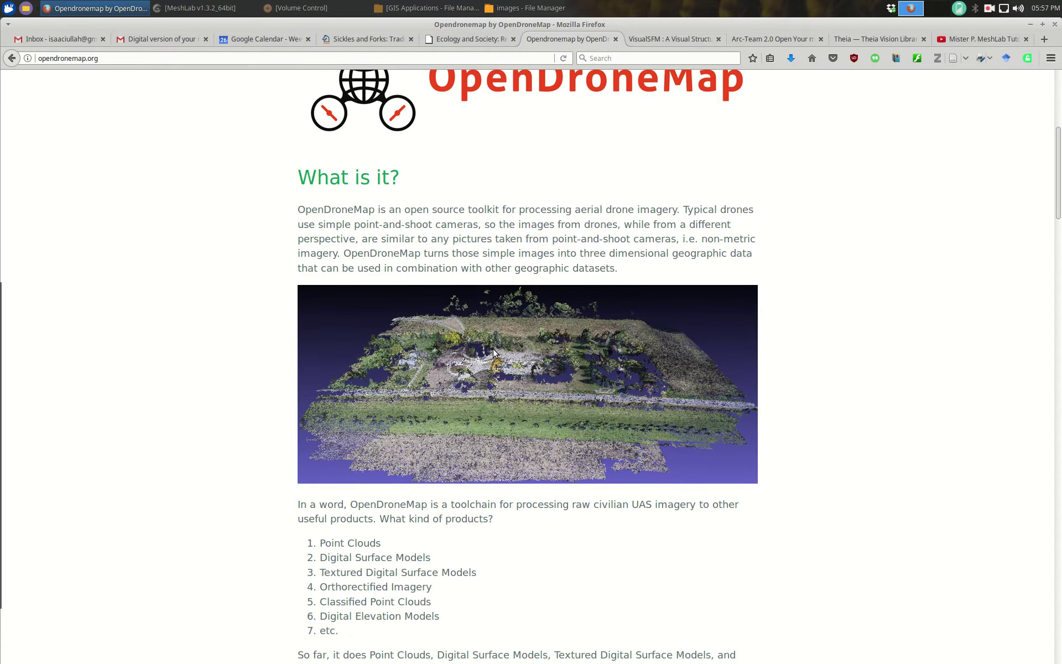
pyautogui.scroll(3, 594, 423)
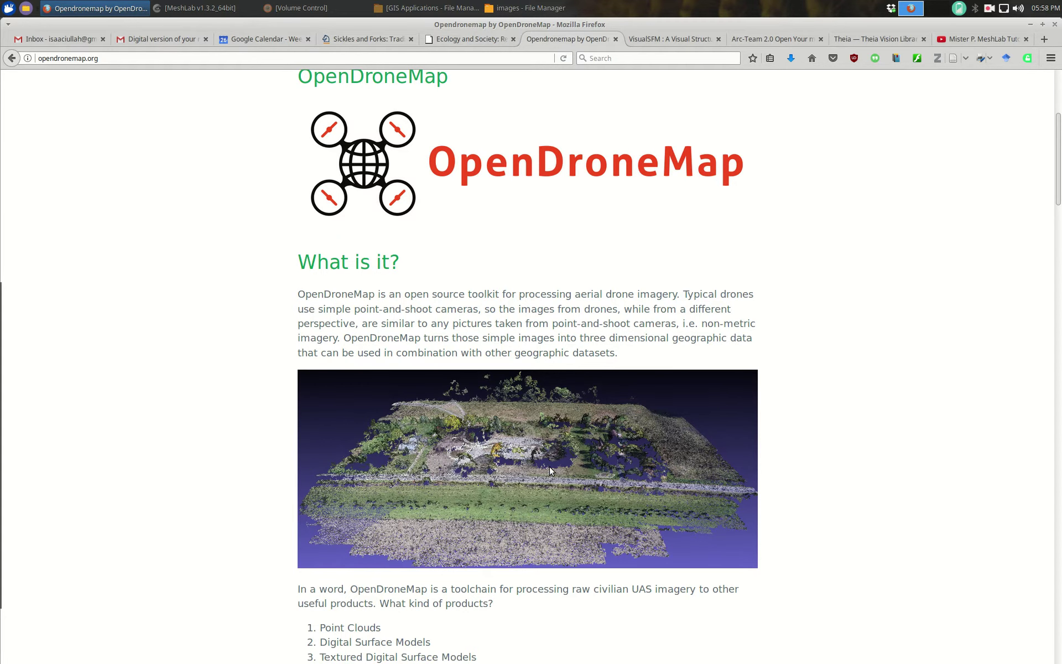
pyautogui.scroll(-3, 560, 477)
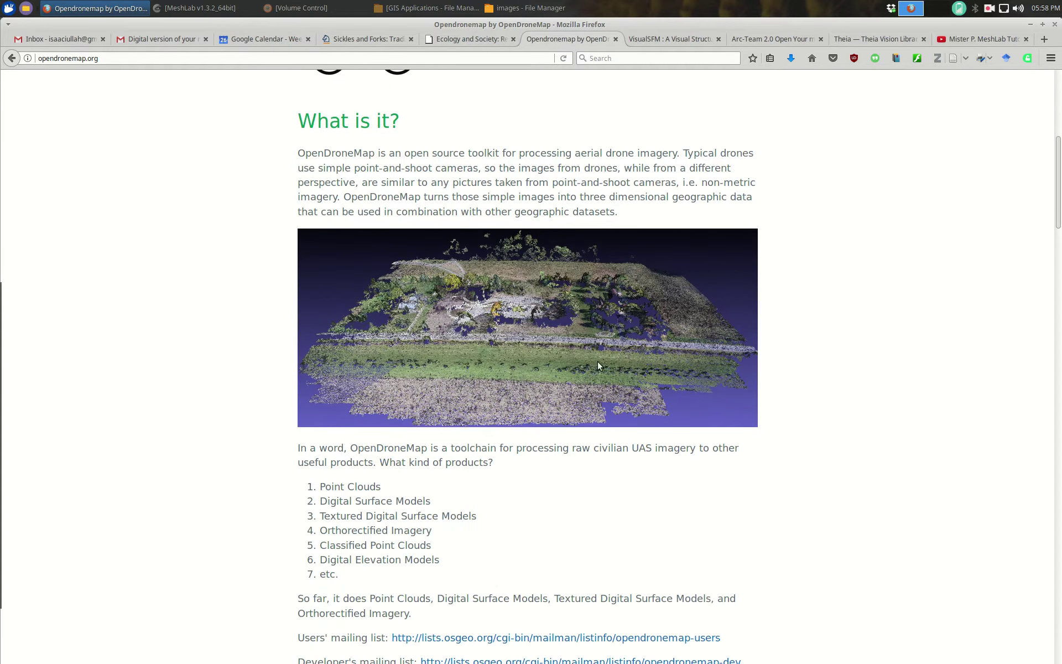
pyautogui.scroll(2, 558, 432)
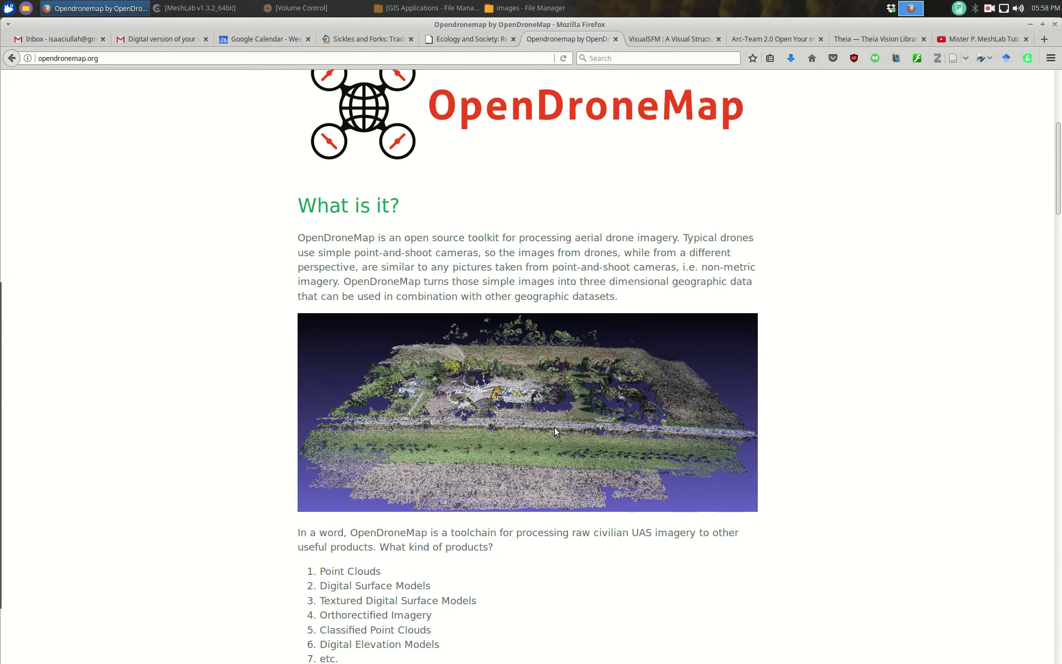
pyautogui.scroll(-8, 557, 434)
pyautogui.scroll(7, 797, 404)
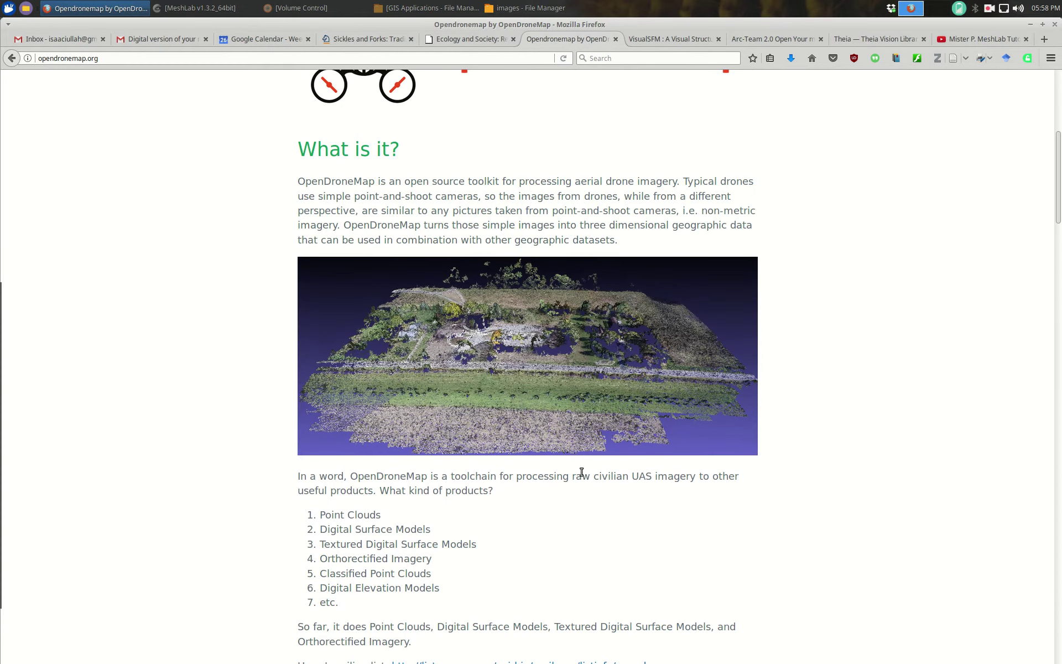
pyautogui.scroll(2, 582, 471)
pyautogui.scroll(-3, 632, 467)
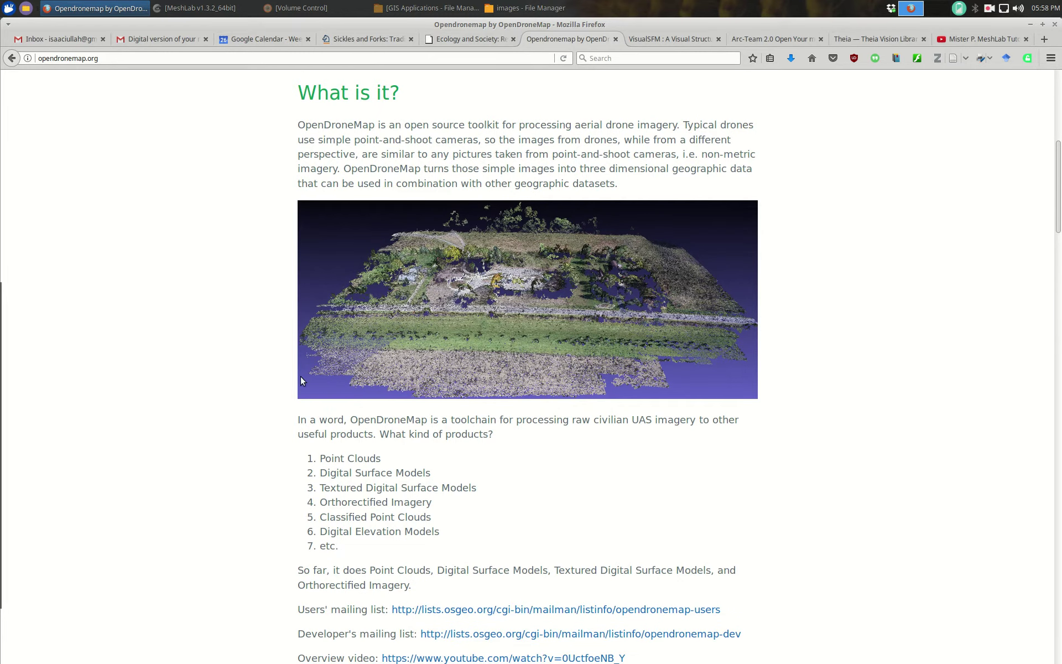
pyautogui.scroll(3, 360, 409)
pyautogui.scroll(1, 836, 323)
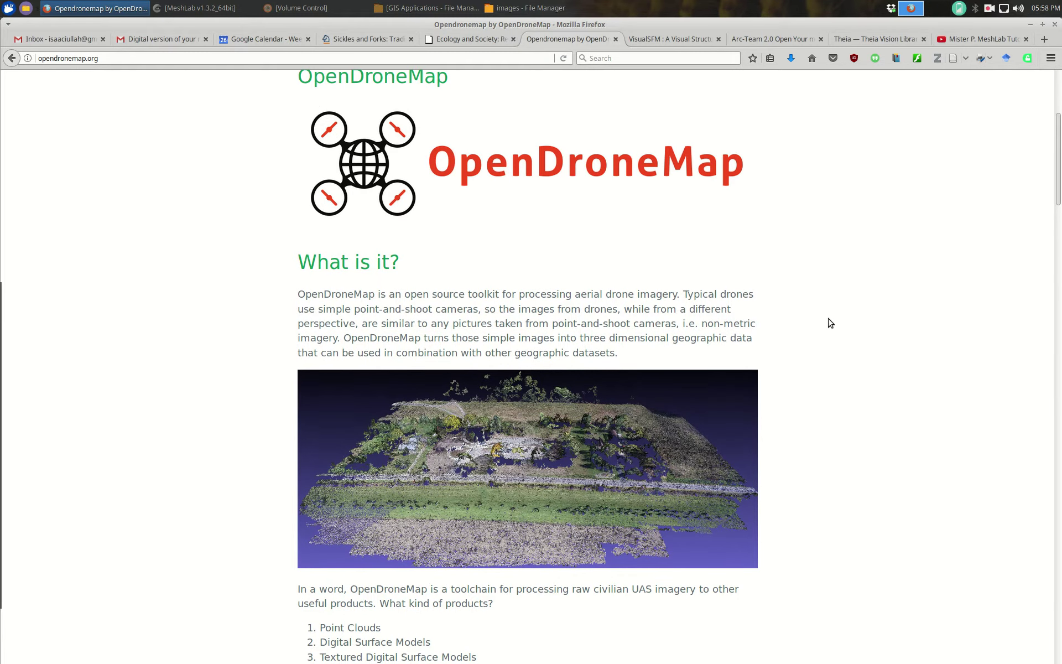
pyautogui.scroll(-2, 627, 377)
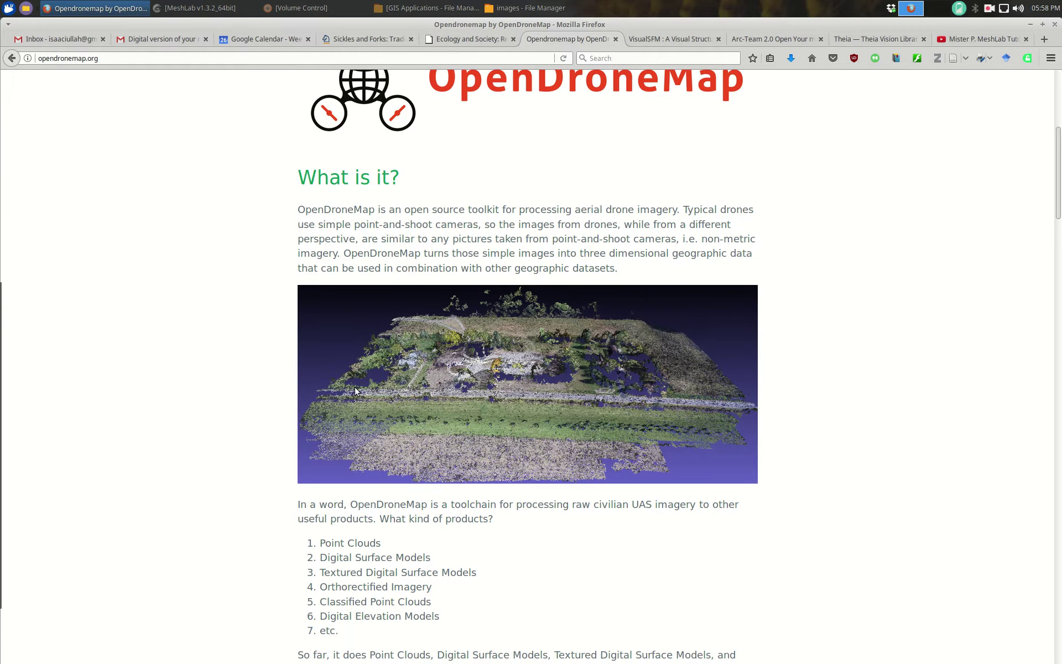
pyautogui.scroll(1, 562, 225)
# Step: Switch to the file manager, go up from the images folder to the Millingstone project folder, and return to the OpenDroneMap page
pyautogui.click(520, 8)
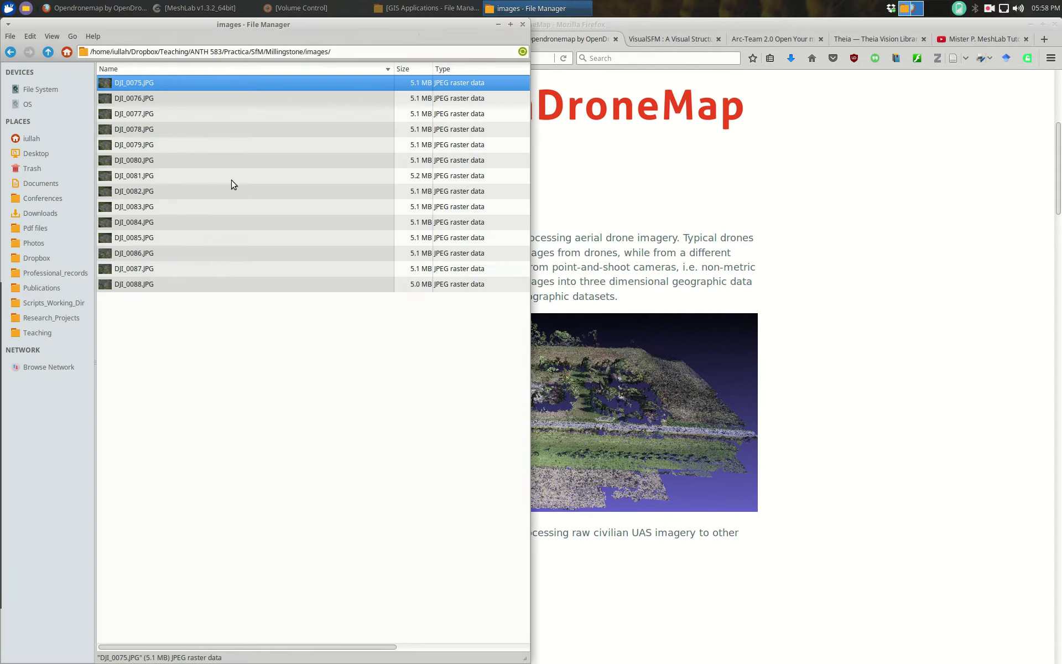
pyautogui.click(48, 52)
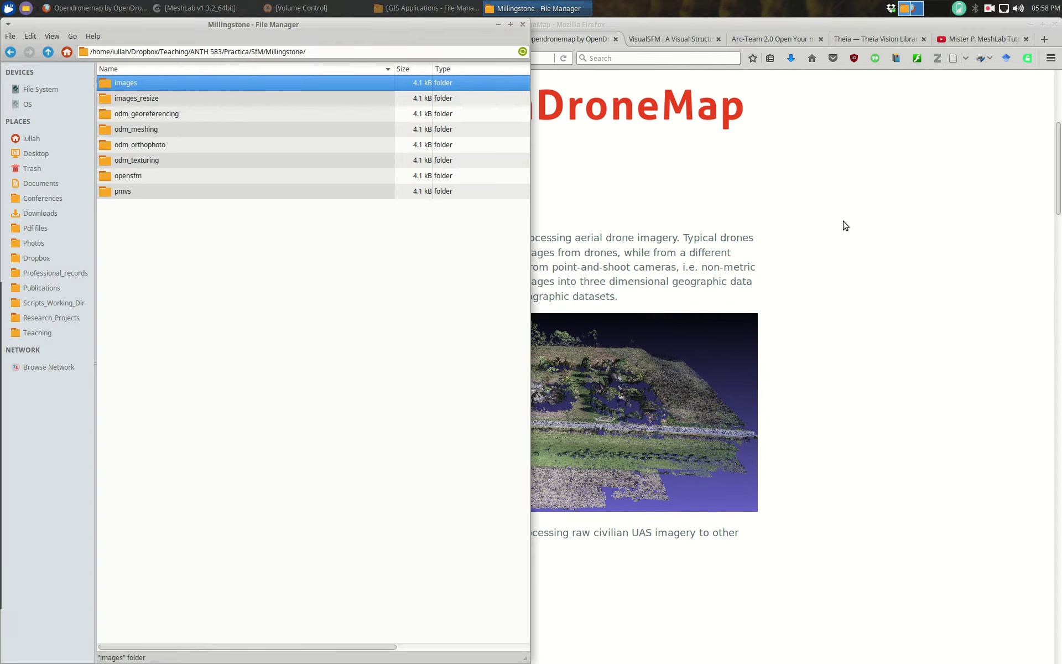
pyautogui.click(759, 230)
pyautogui.scroll(2, 446, 233)
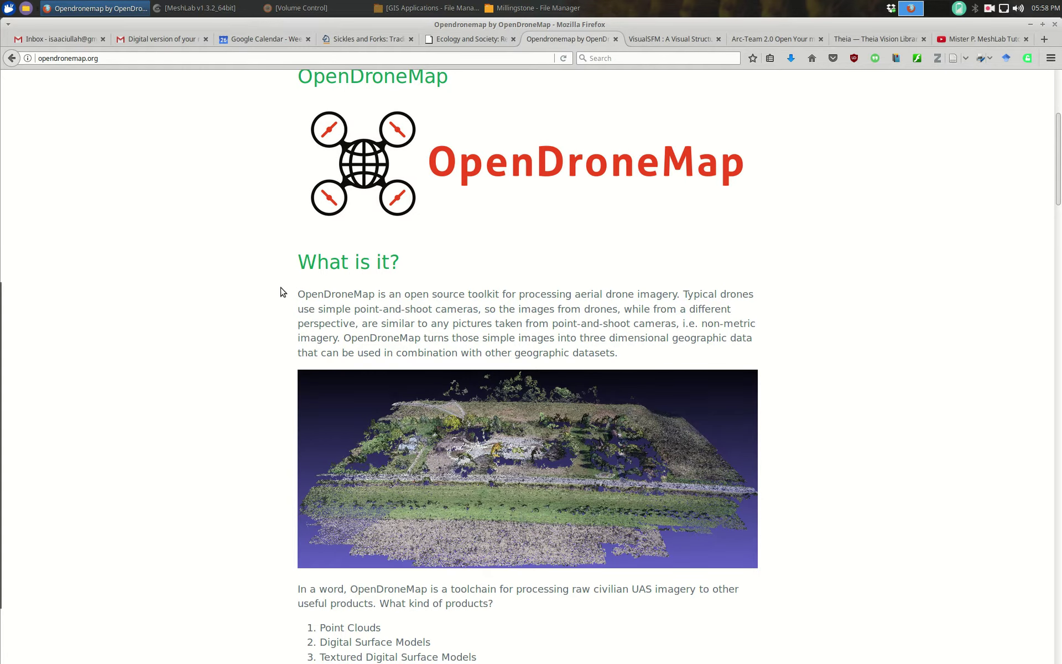
pyautogui.scroll(4, 280, 292)
pyautogui.scroll(-2, 294, 290)
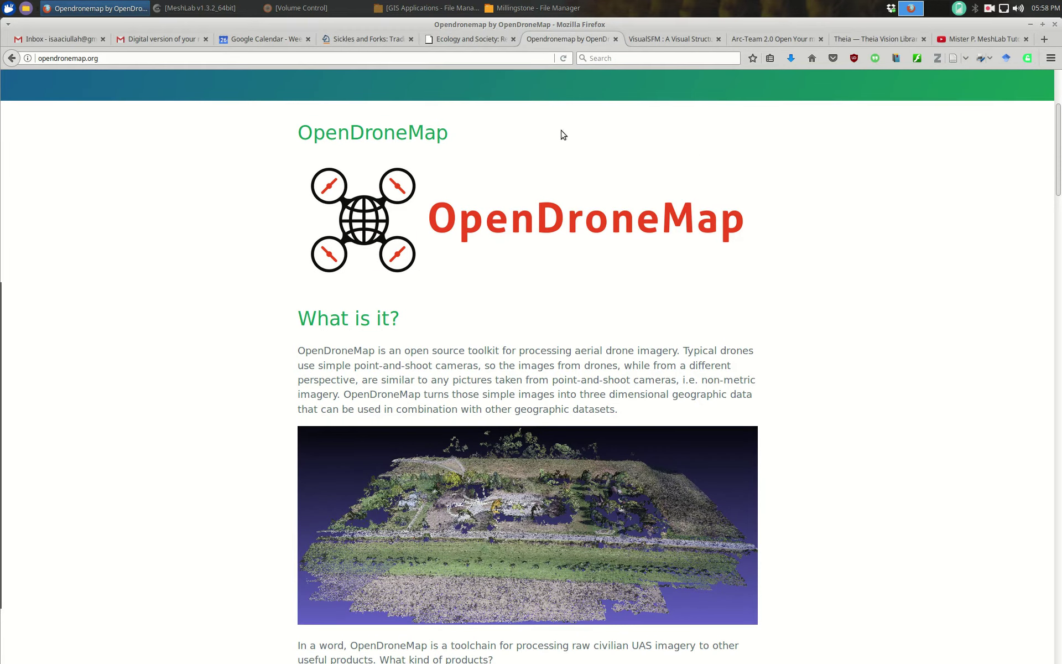
# Step: Open the VisualSFM website and examine its introduction, interface workflow, download options, documentation links and demo video section
pyautogui.click(660, 39)
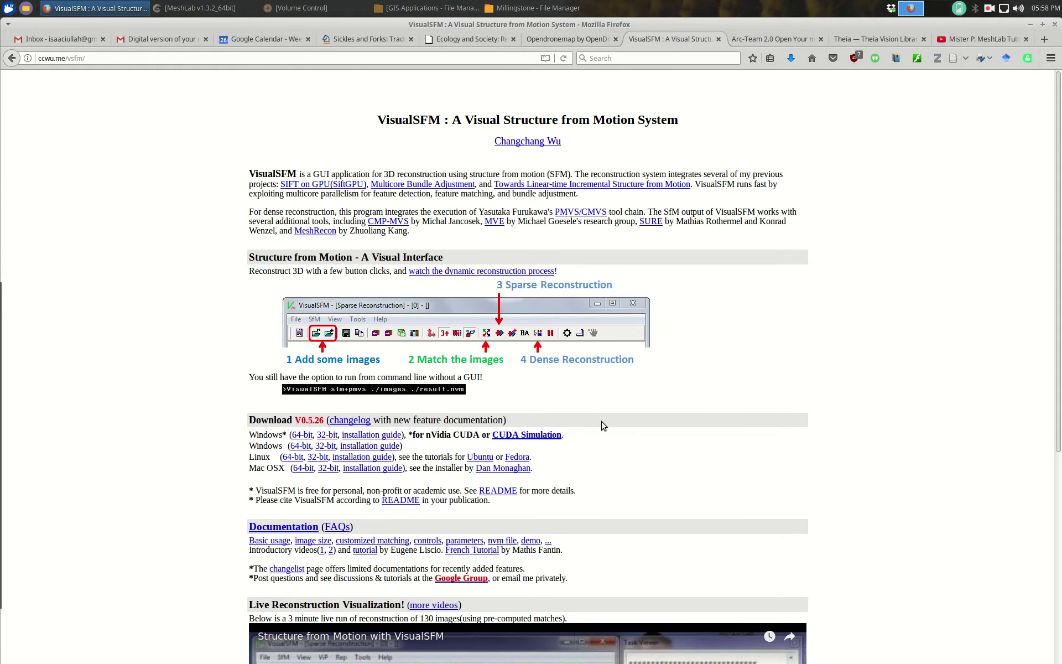
pyautogui.scroll(-3, 676, 309)
pyautogui.scroll(3, 676, 309)
pyautogui.moveTo(378, 120); pyautogui.dragTo(441, 120)
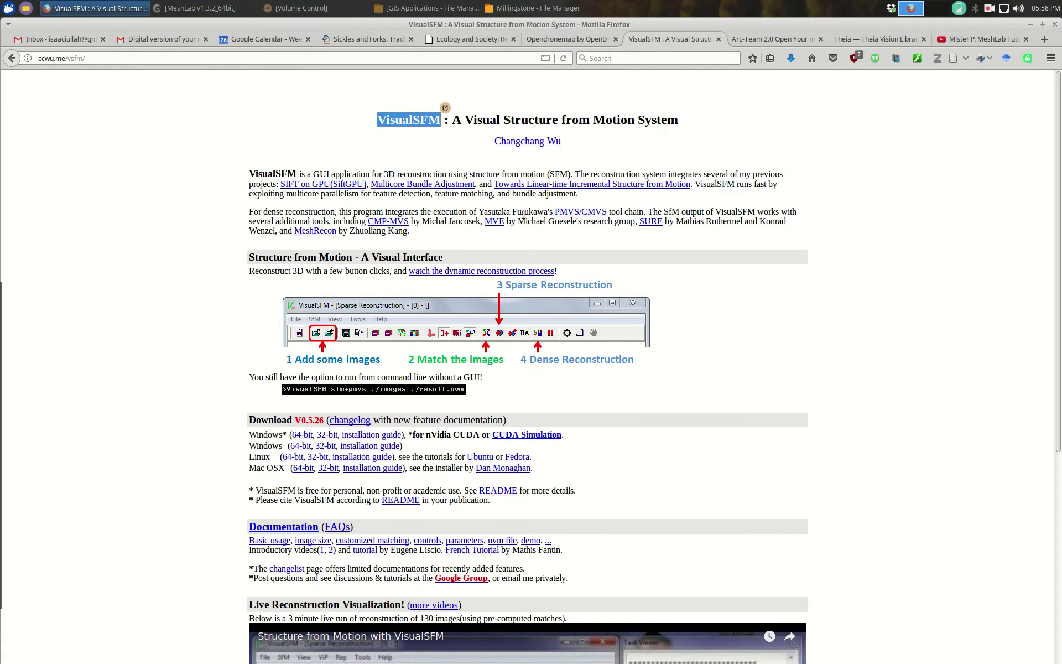
pyautogui.scroll(-2, 271, 260)
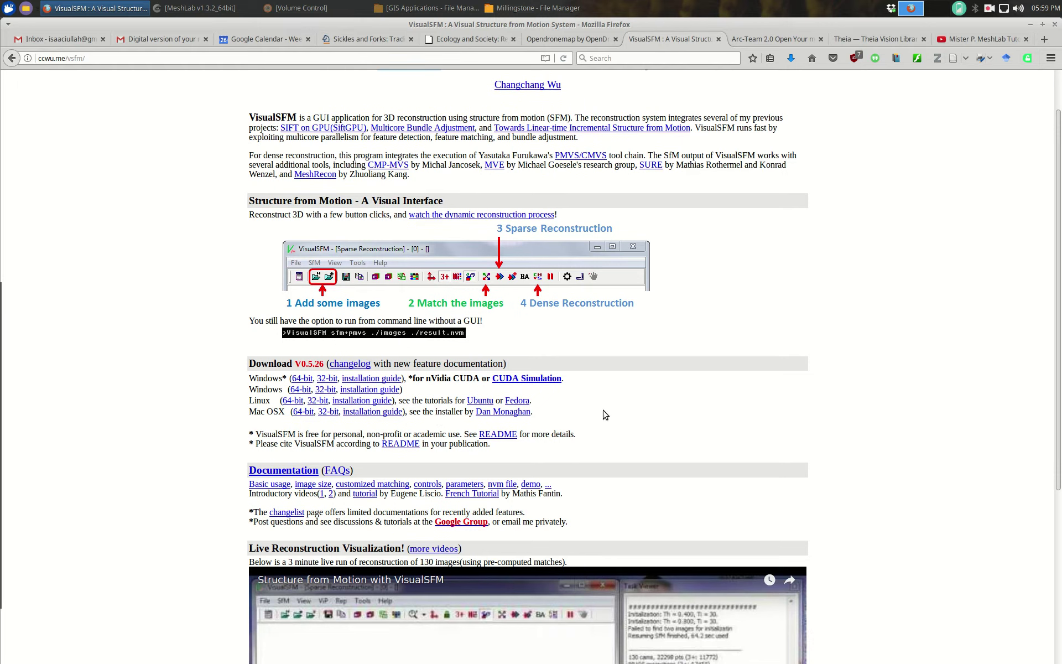
pyautogui.scroll(-3, 603, 416)
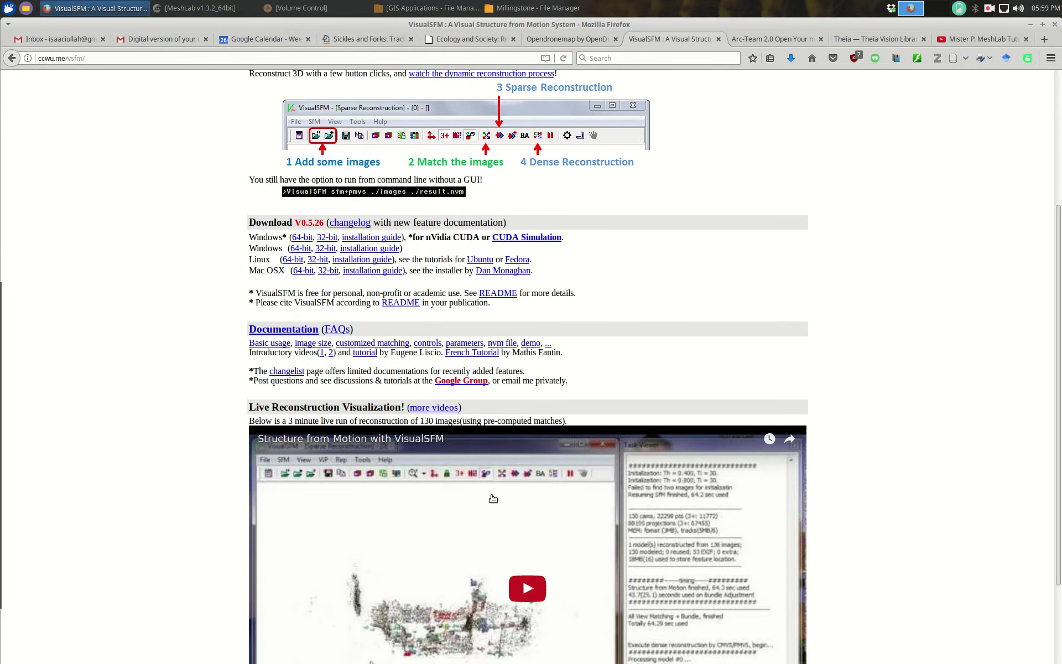
pyautogui.scroll(-2, 387, 470)
pyautogui.scroll(-1, 498, 514)
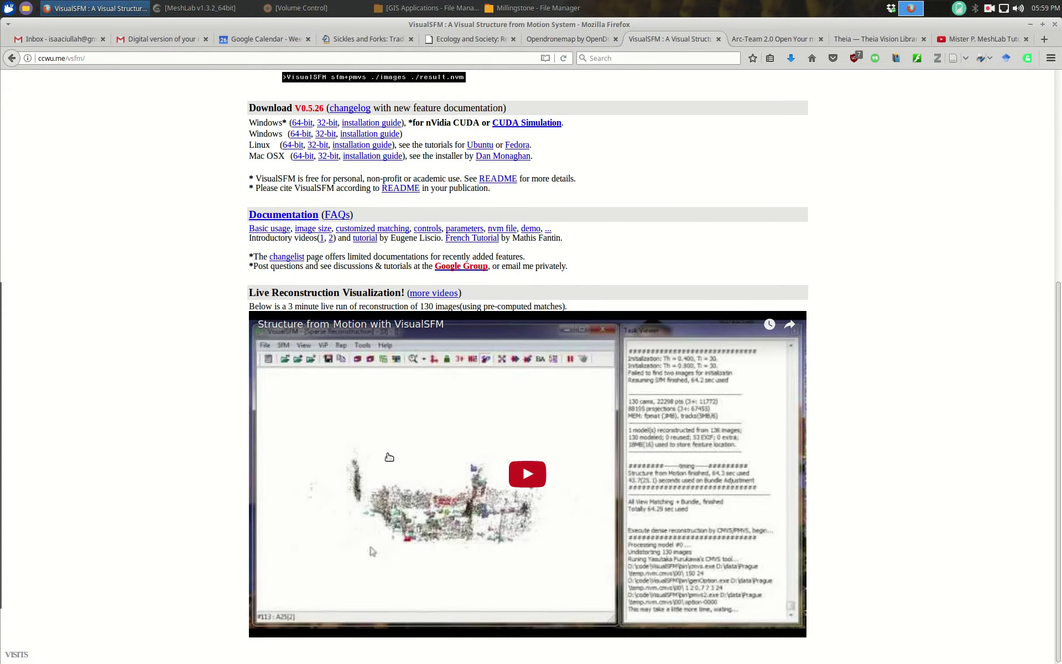
pyautogui.scroll(2, 249, 298)
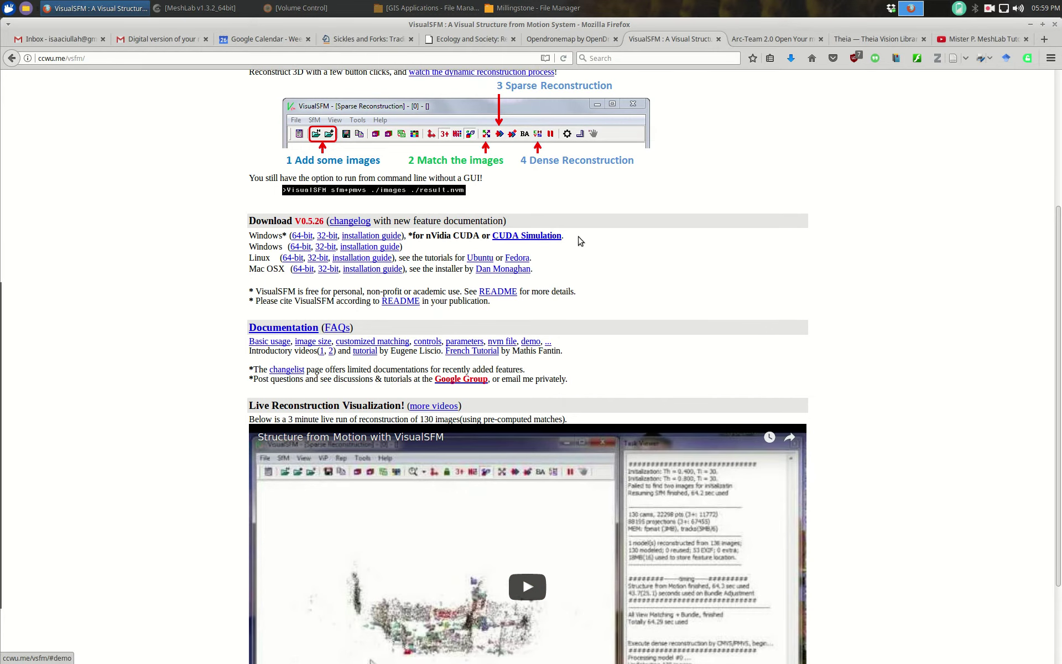
pyautogui.scroll(1, 581, 239)
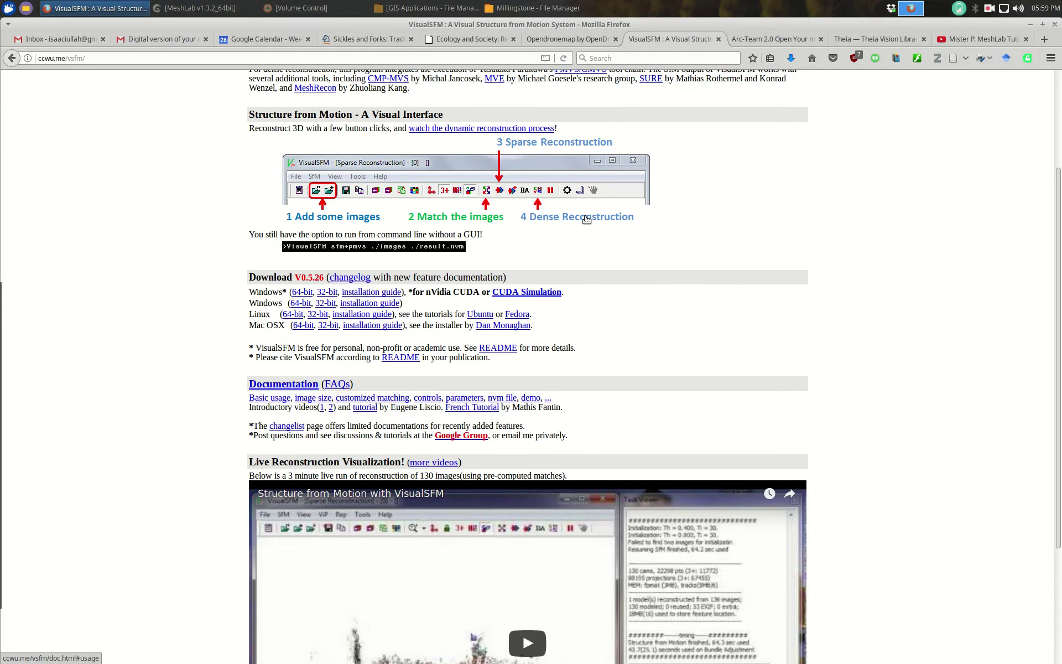
pyautogui.scroll(4, 583, 263)
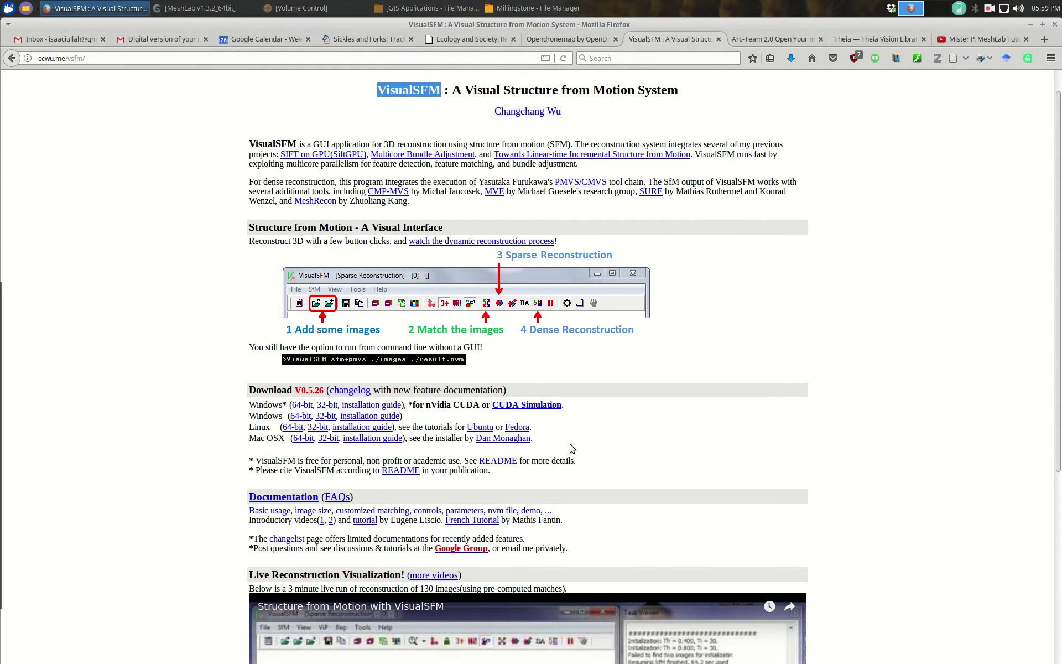
# Step: Open the Arc-Team page and examine the Python Photogrammetry Toolbox downloads for each operating system and the Howto section
pyautogui.click(746, 36)
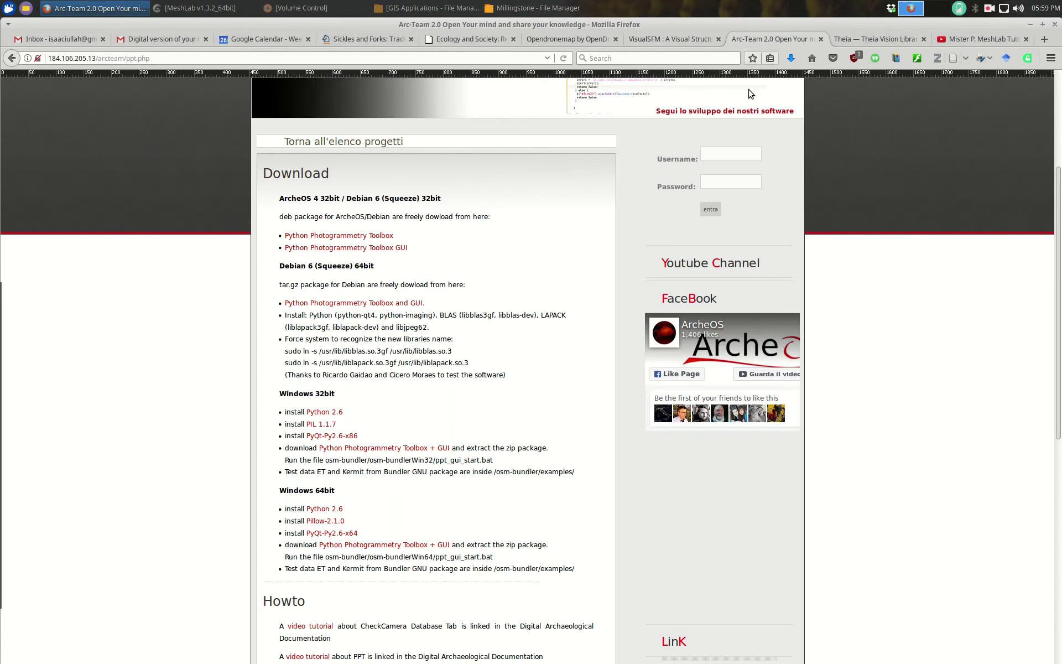
pyautogui.scroll(5, 507, 244)
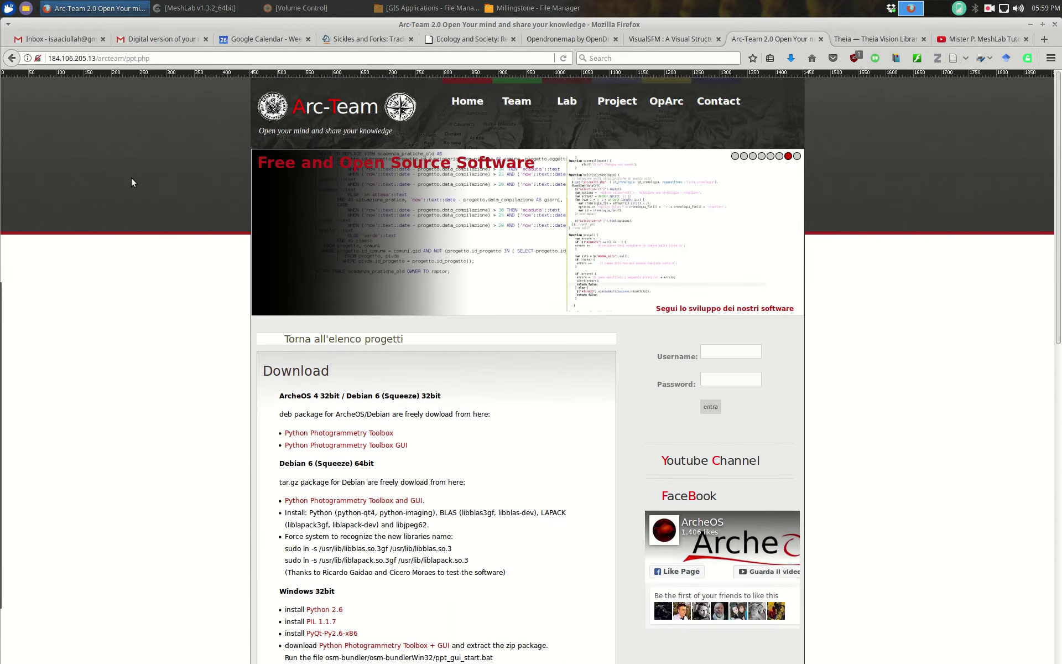
pyautogui.scroll(-2, 435, 367)
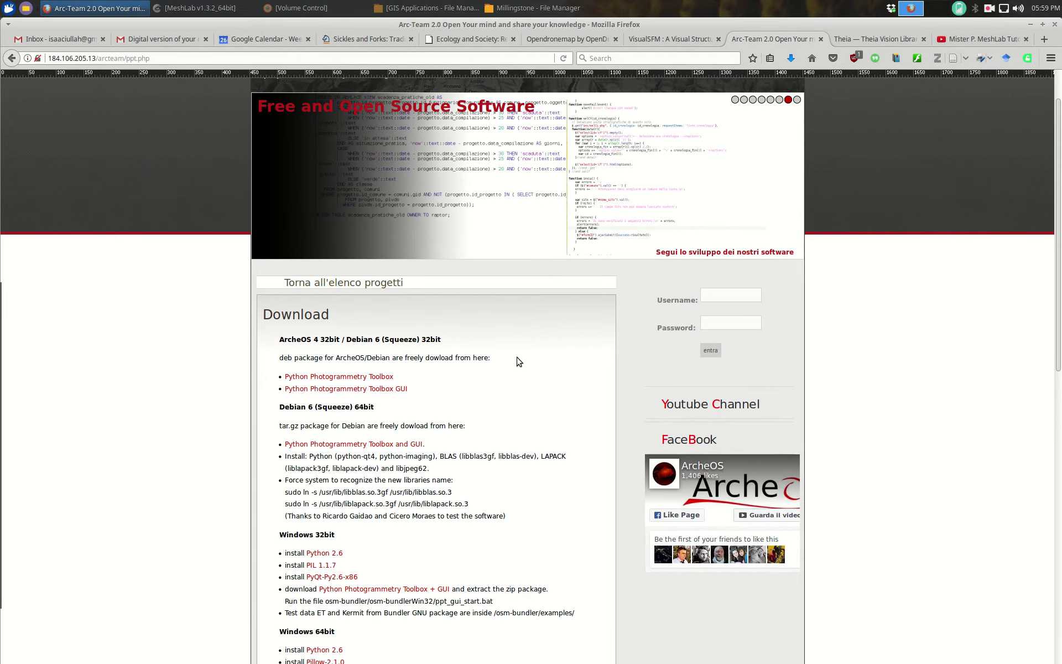
pyautogui.scroll(-2, 376, 445)
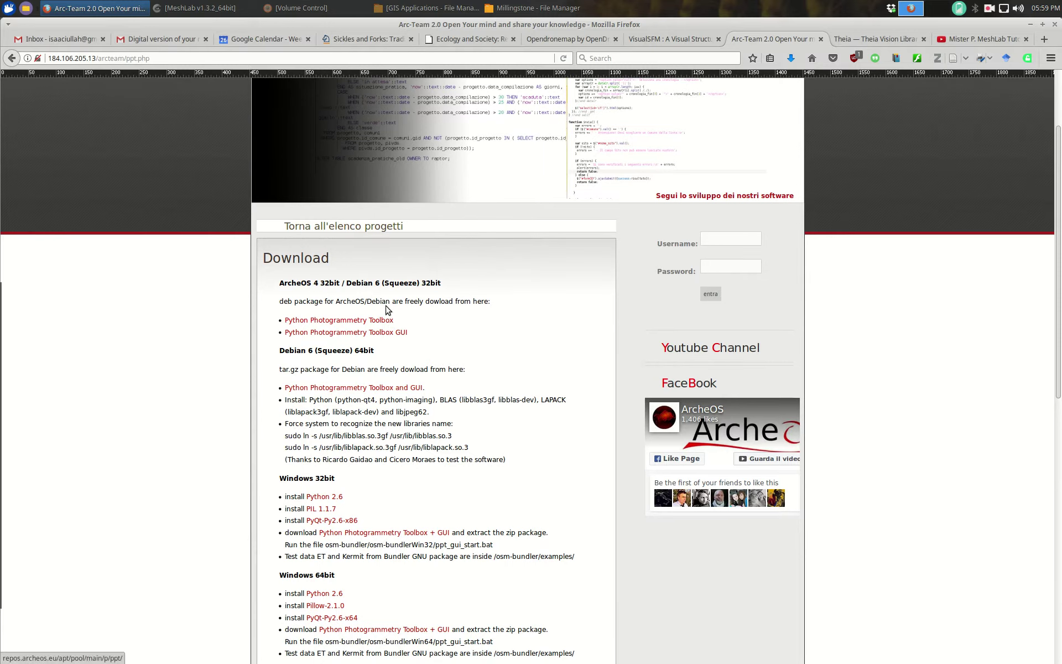
pyautogui.scroll(-4, 354, 376)
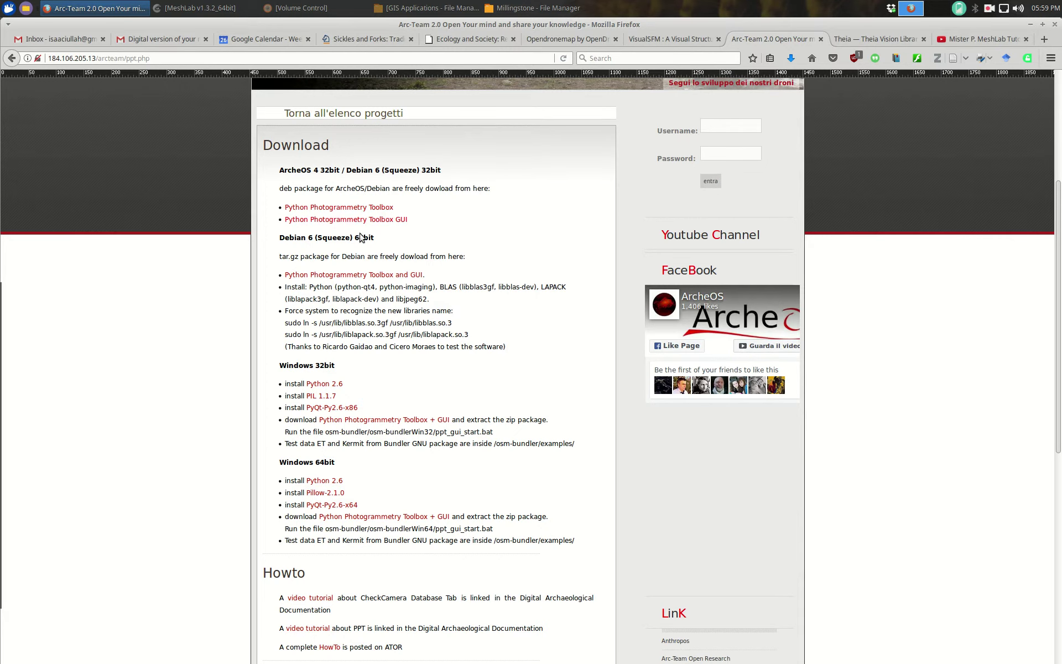
pyautogui.scroll(-5, 307, 302)
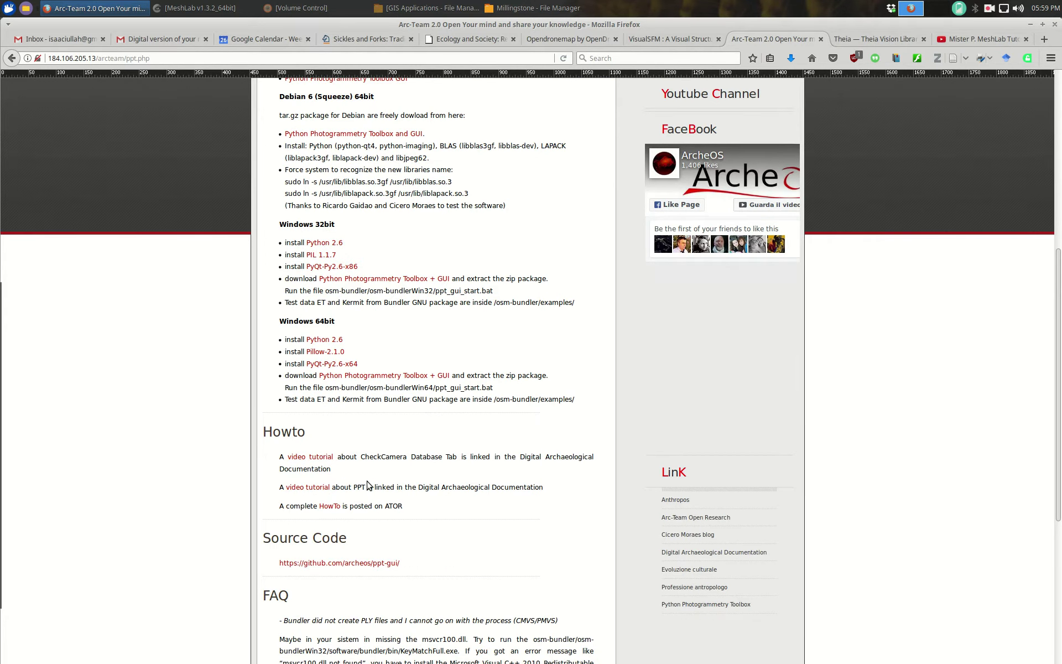
pyautogui.scroll(5, 327, 498)
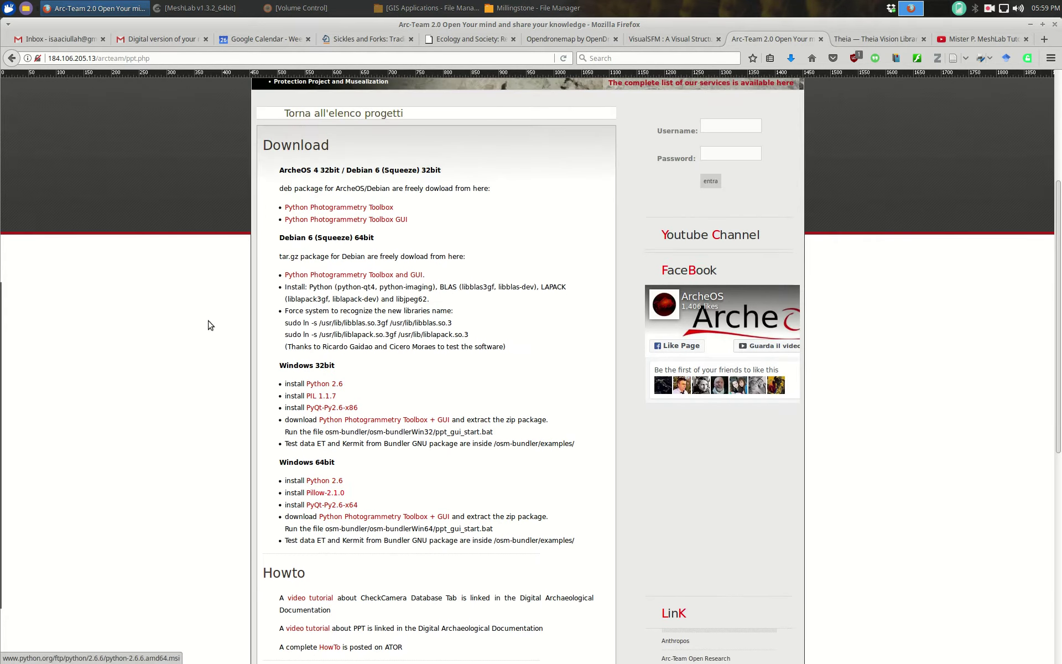
# Step: Open the Theia Vision Library page and examine its introduction, Documentation, Performance, Citation and Acknowledgements sections
pyautogui.click(876, 38)
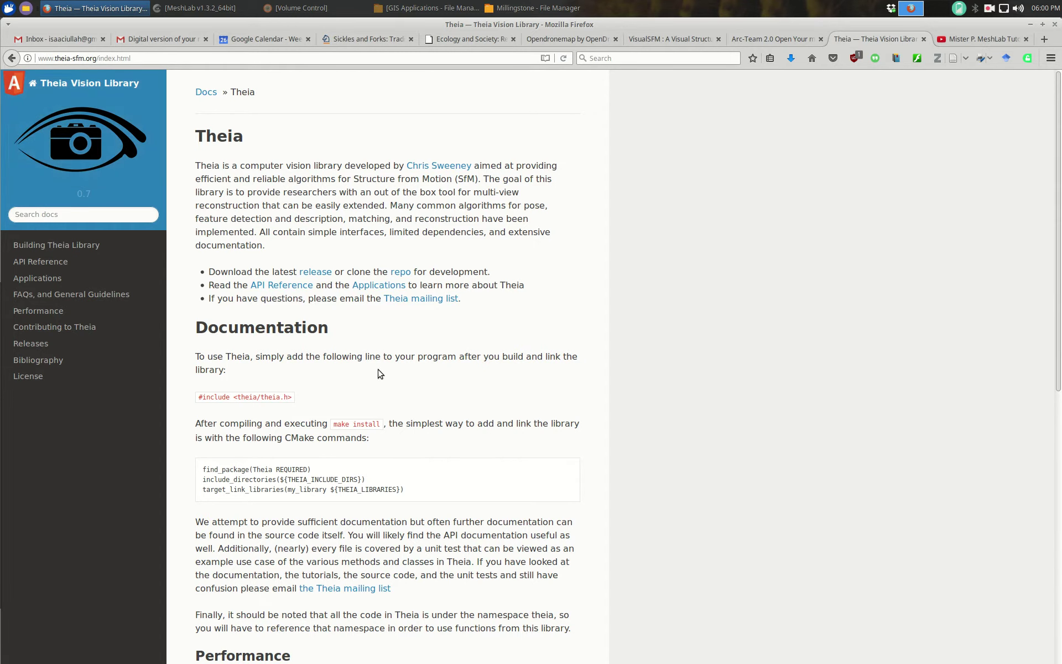
pyautogui.scroll(-2, 246, 540)
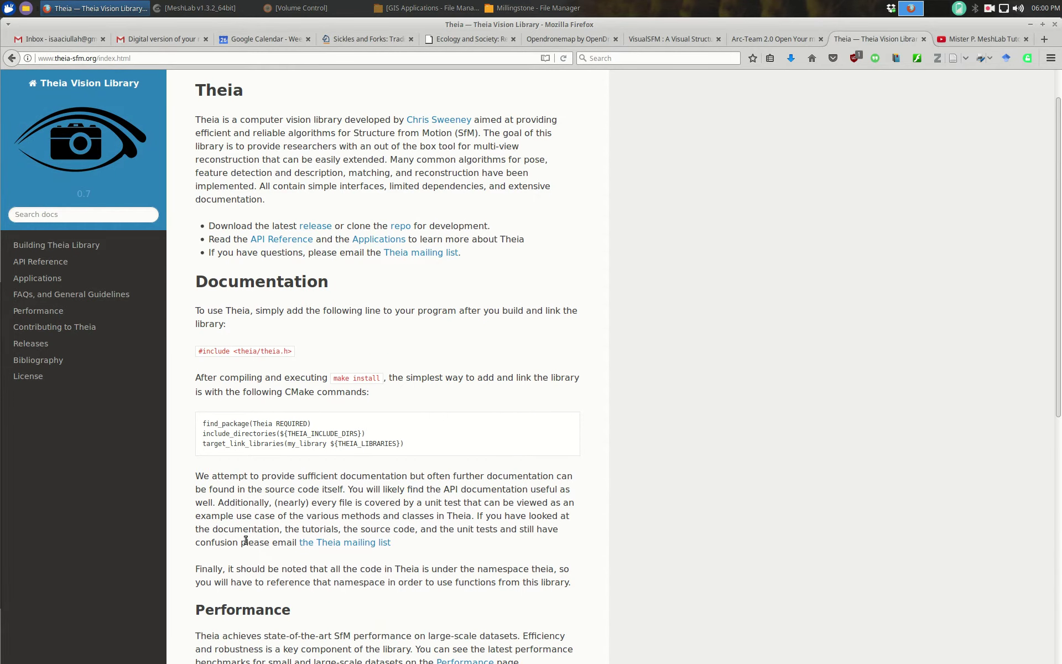
pyautogui.scroll(-2, 246, 541)
pyautogui.scroll(4, 314, 410)
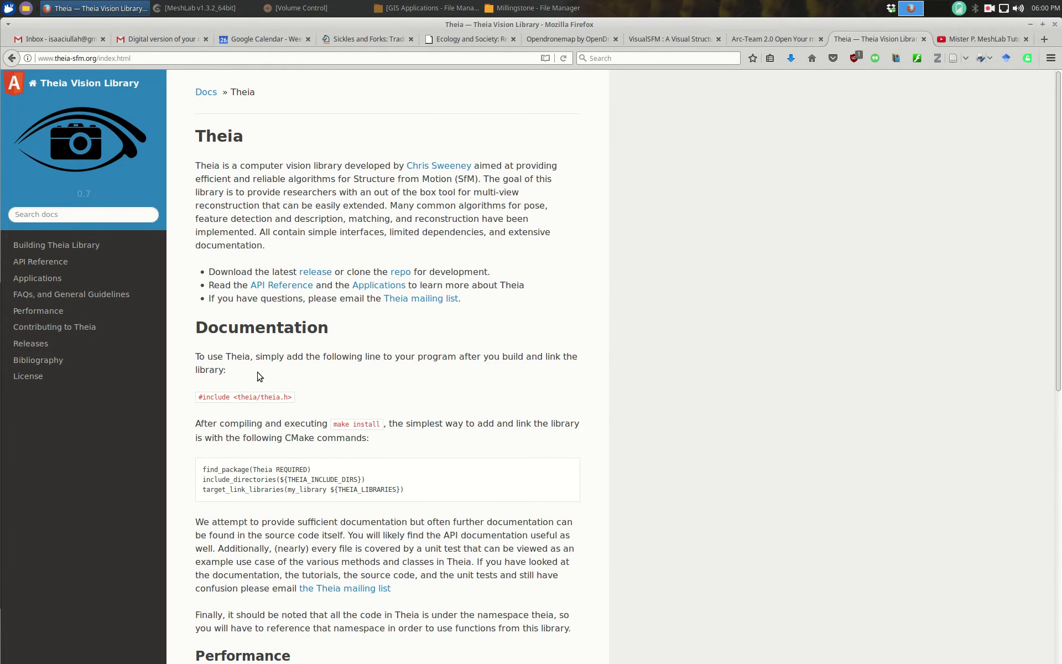
pyautogui.scroll(-10, 353, 338)
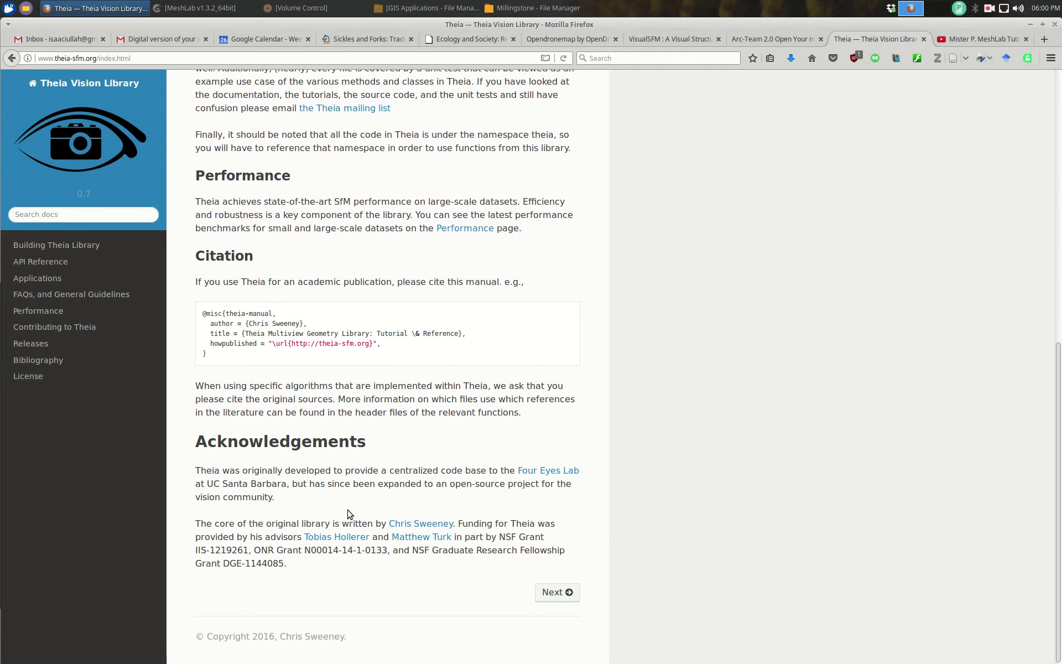
pyautogui.scroll(10, 349, 515)
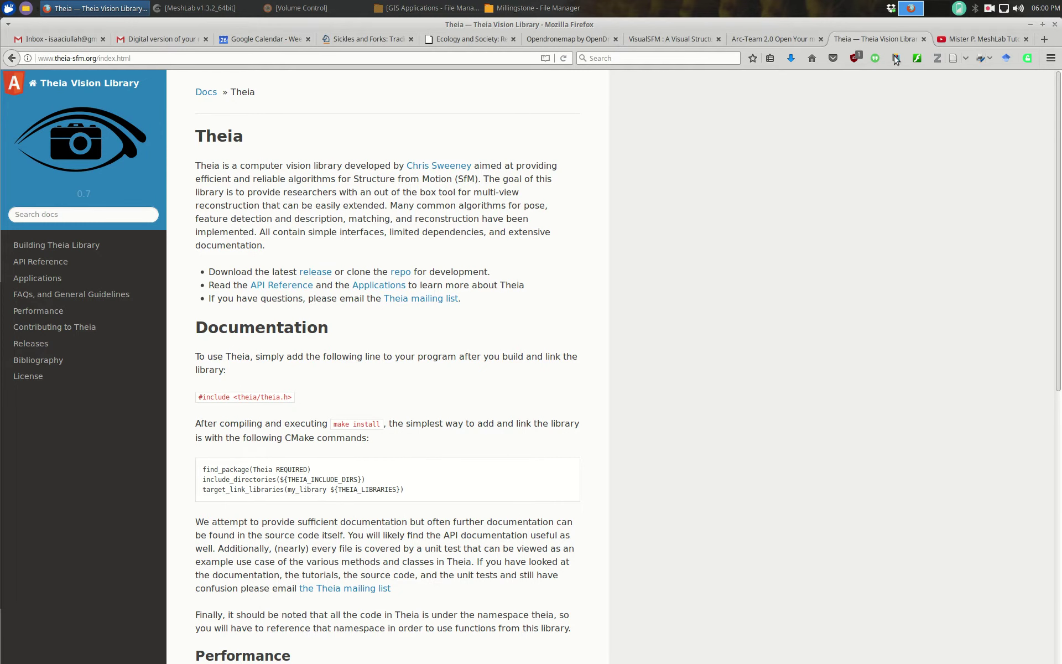
# Step: Revisit the VisualSFM and OpenDroneMap pages to compare the two tools, finishing on the OpenDroneMap page
pyautogui.click(671, 37)
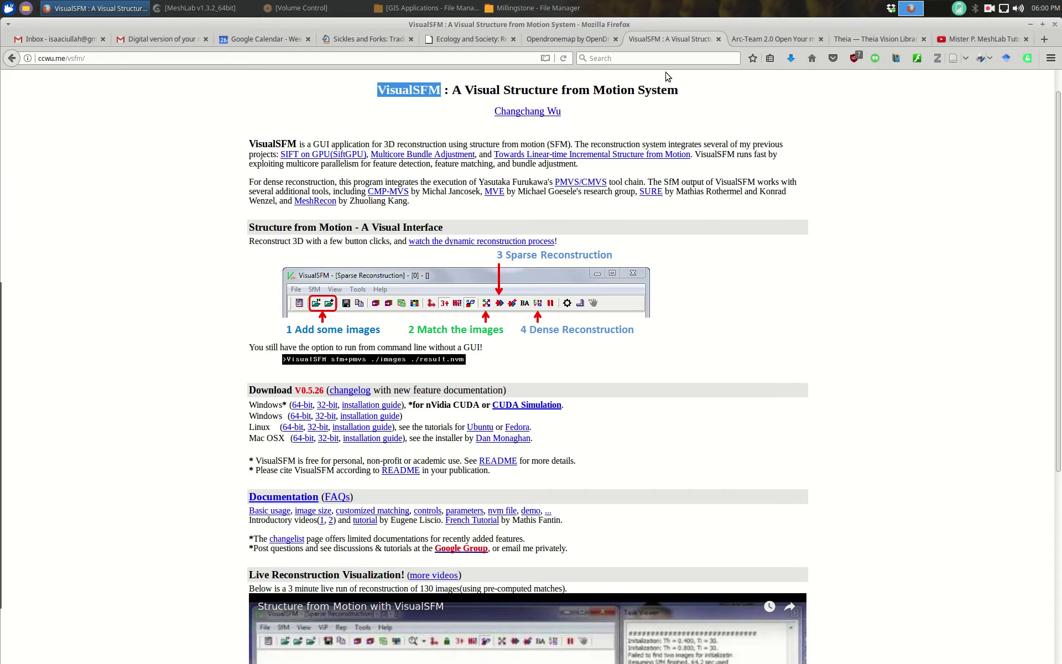
pyautogui.click(558, 40)
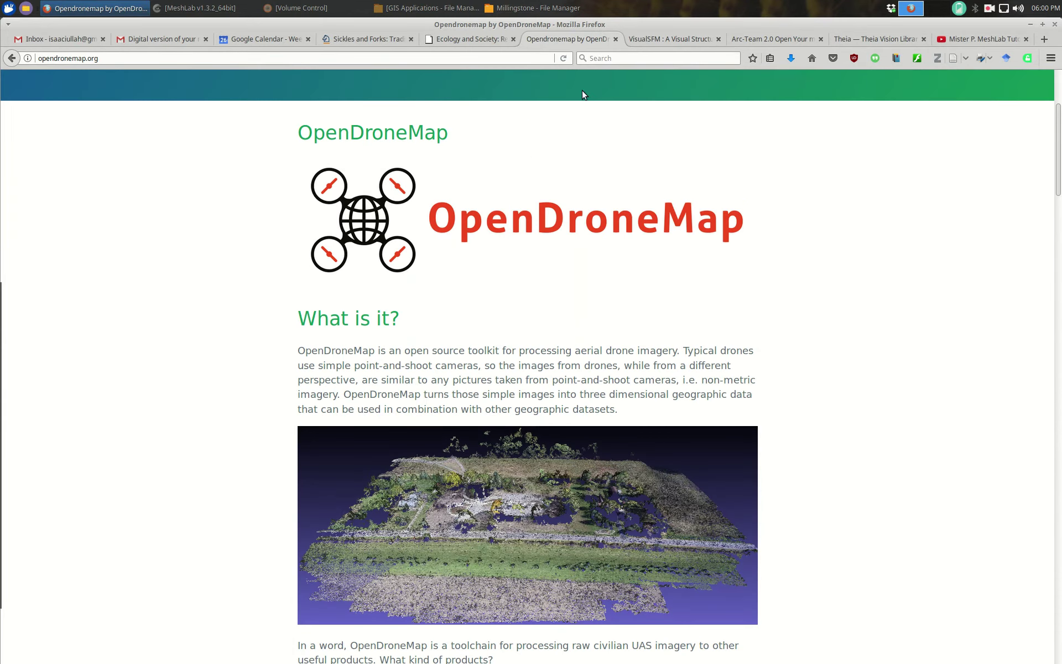
pyautogui.scroll(-1, 473, 202)
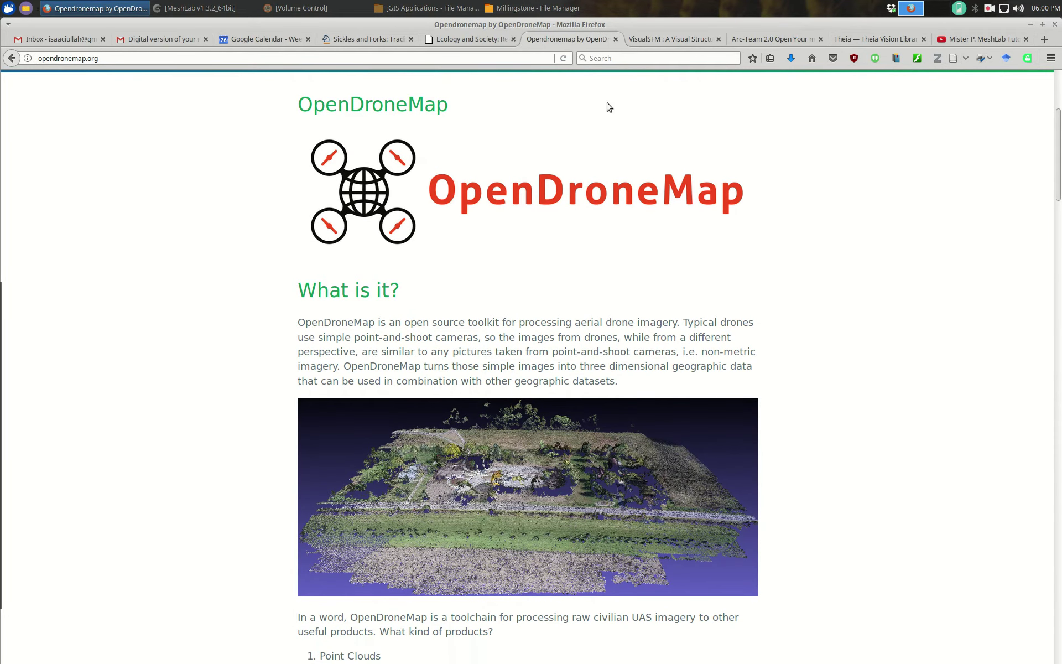
pyautogui.click(659, 40)
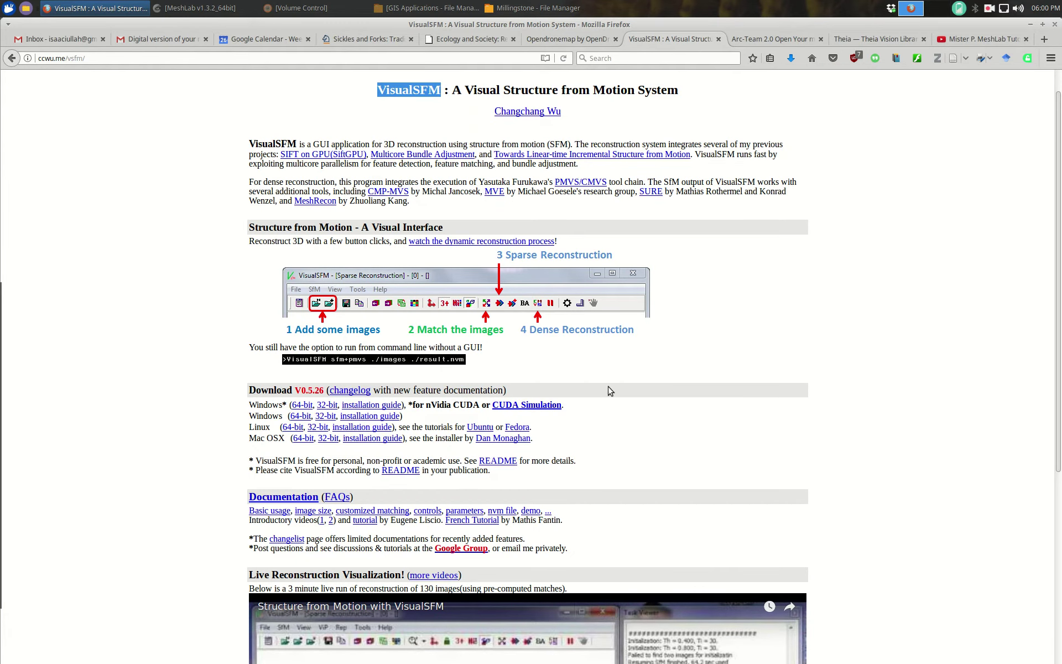
pyautogui.click(561, 40)
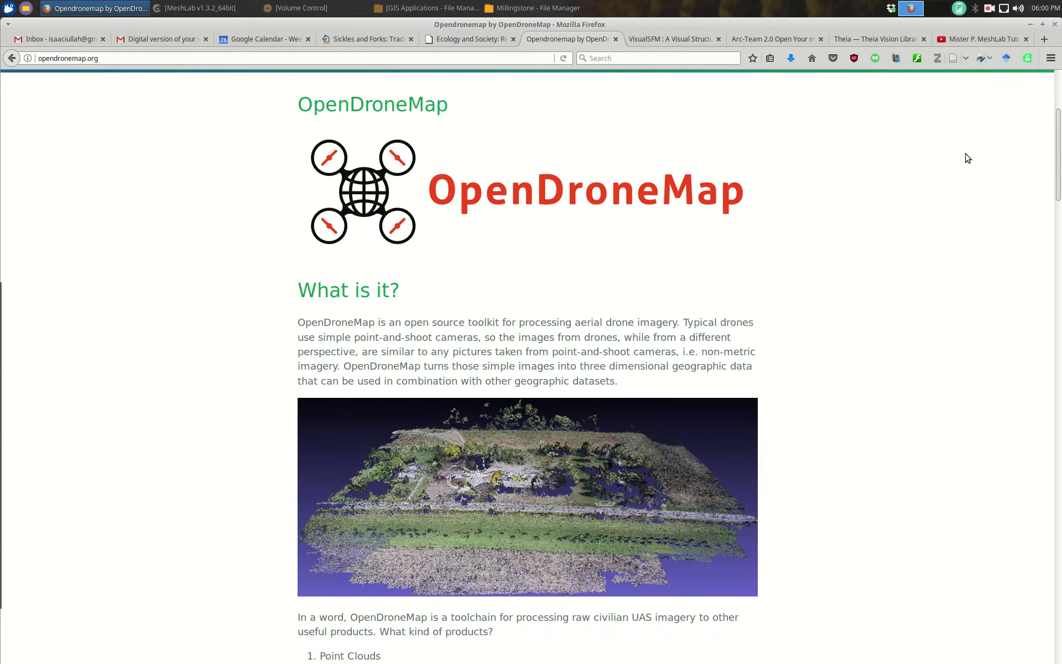
# Step: Switch to the file manager, enter the Millingstone images folder and open DJI_0075.JPG in the image viewer
pyautogui.hotkey('alt', 'Tab')
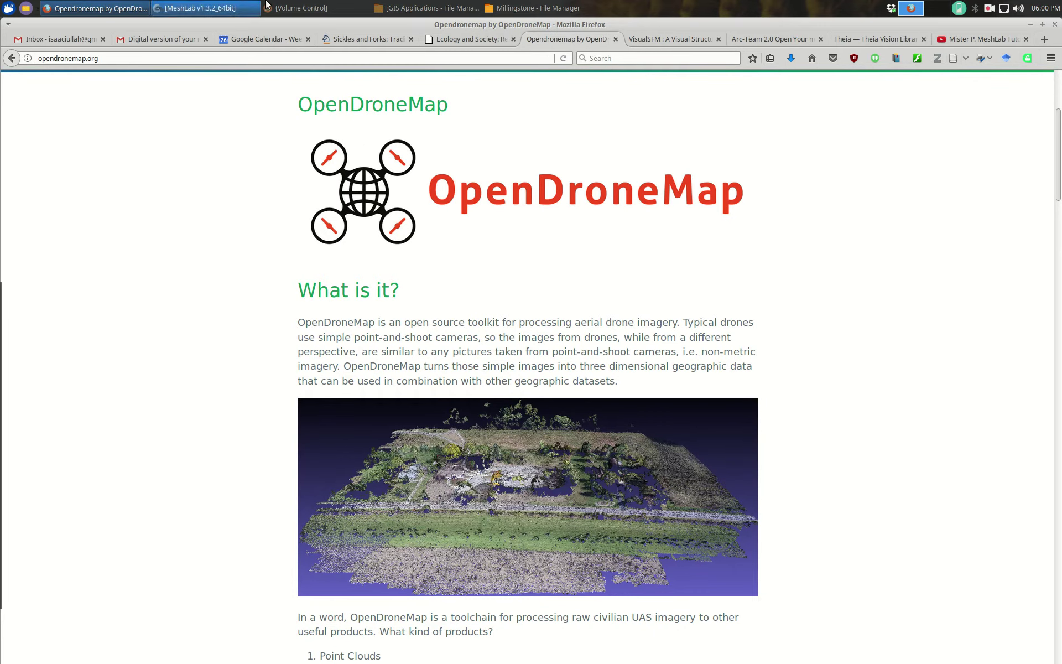
pyautogui.hotkey('alt', 'Tab')
pyautogui.hotkey('alt', 'Tab')
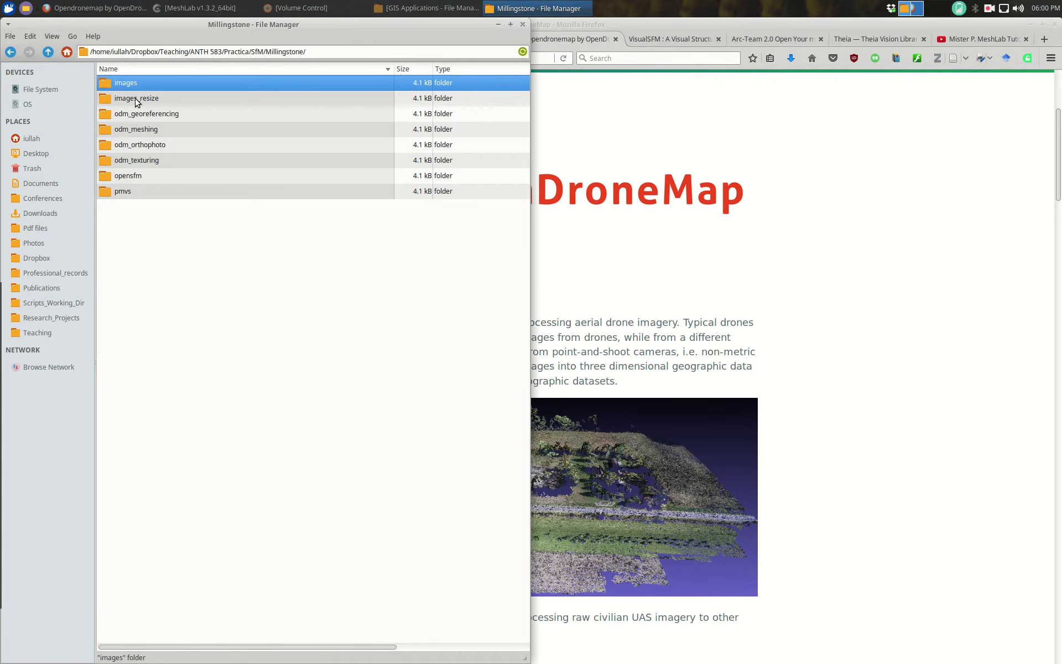
pyautogui.doubleClick(135, 83)
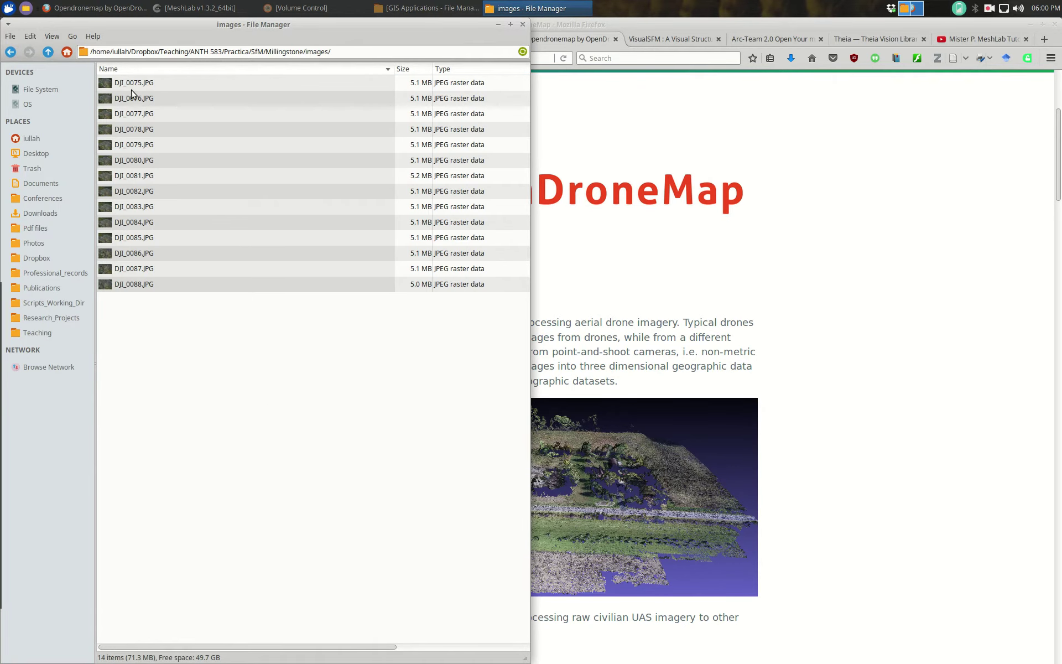
pyautogui.doubleClick(133, 83)
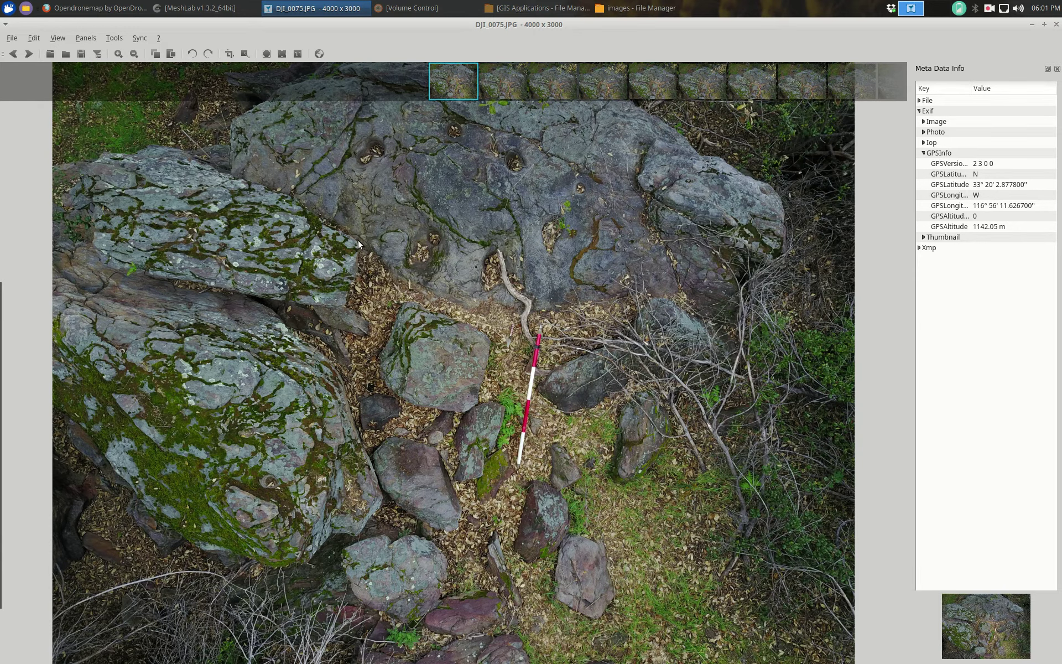
# Step: Browse forward through the whole drone photo series from DJI_0075.JPG until it wraps around to the first photo
pyautogui.press('Right')
pyautogui.press('Right')
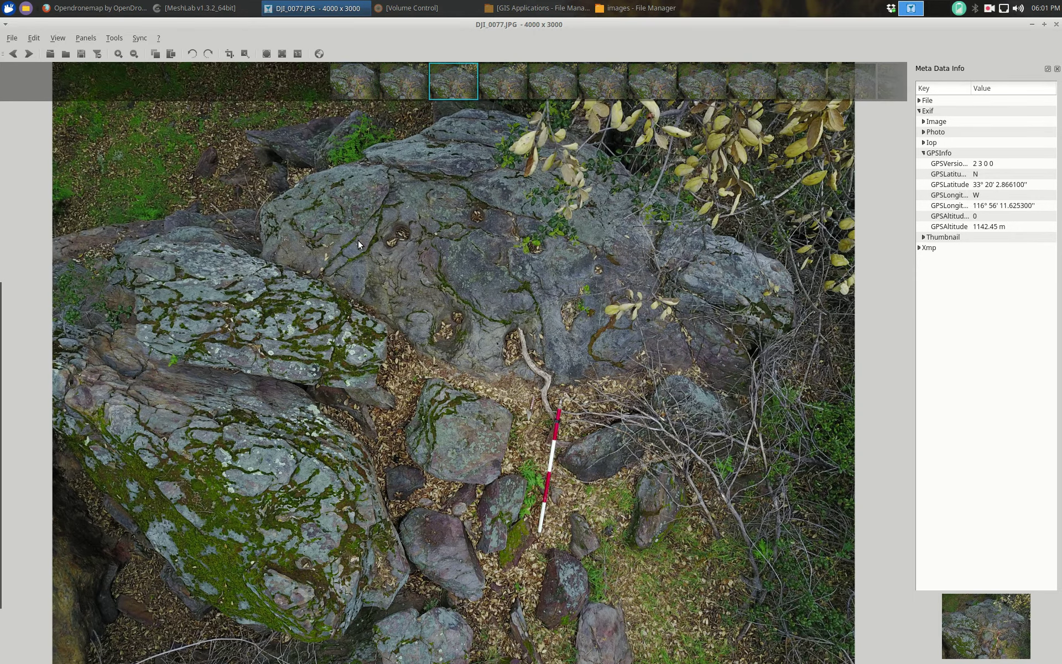
pyautogui.press('Right')
pyautogui.press('Right')
pyautogui.press('Right')
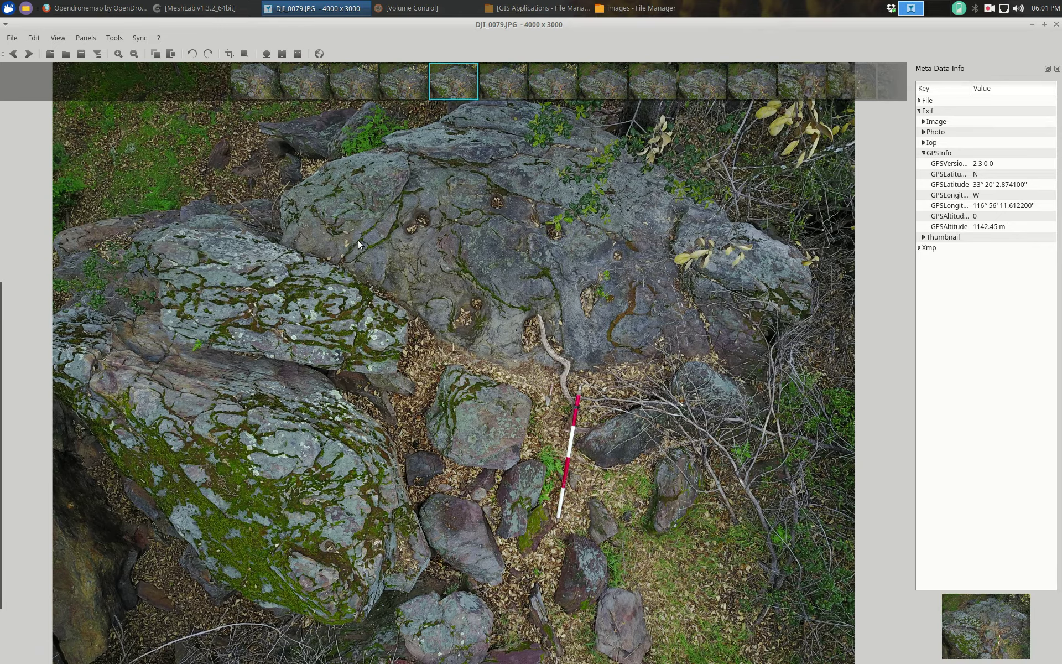
pyautogui.press('Right')
pyautogui.press('Right')
pyautogui.press('Right')
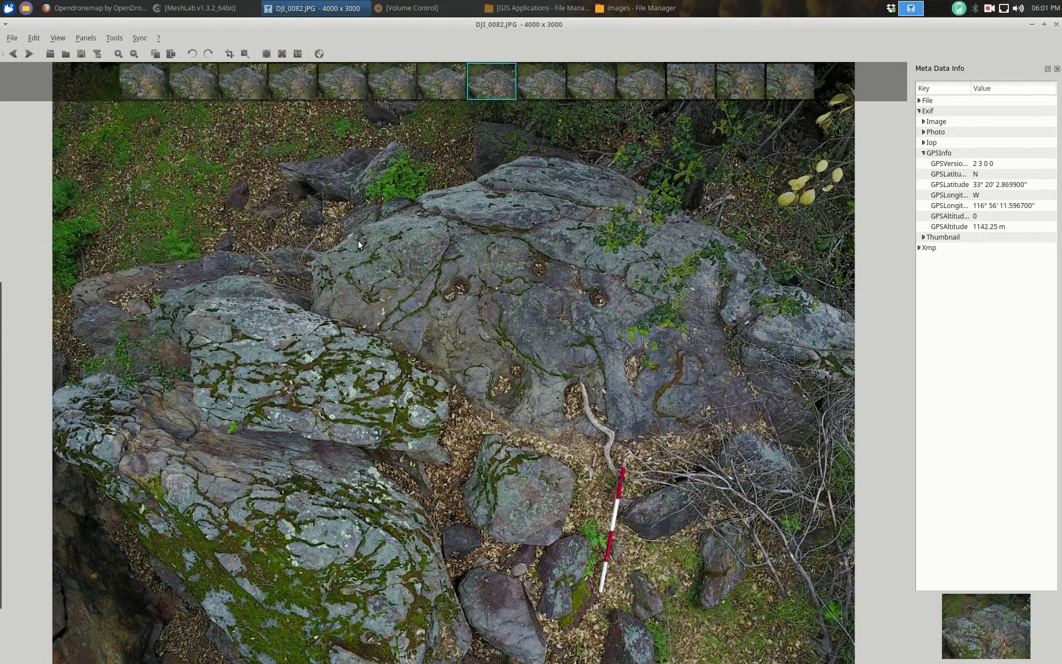
pyautogui.press('Right')
pyautogui.press('Right')
pyautogui.press('Right')
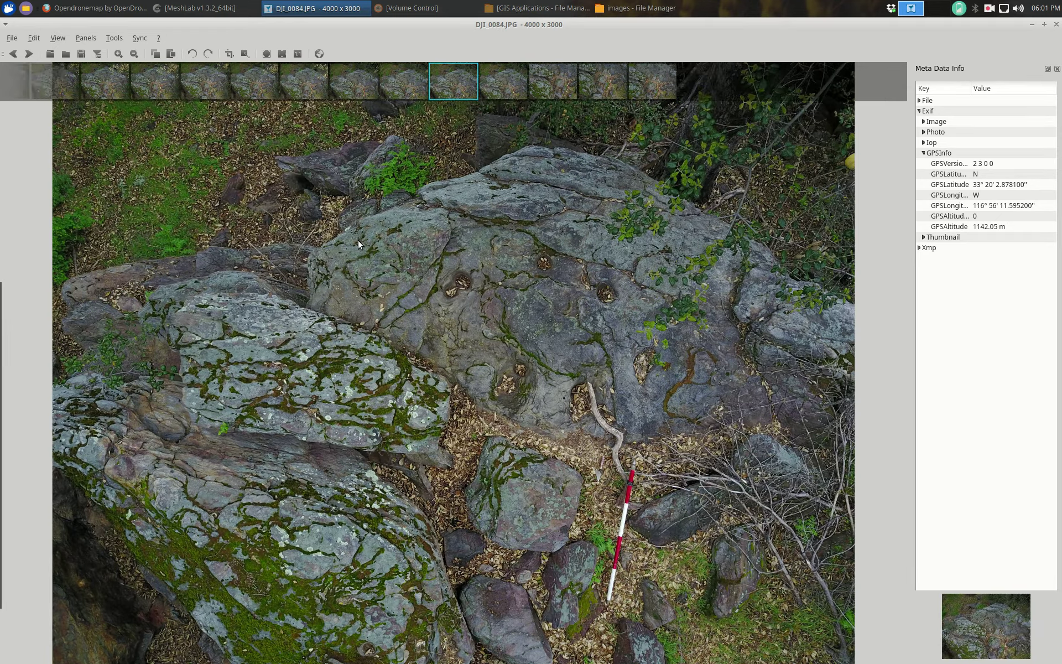
pyautogui.press('Right')
pyautogui.press('Right')
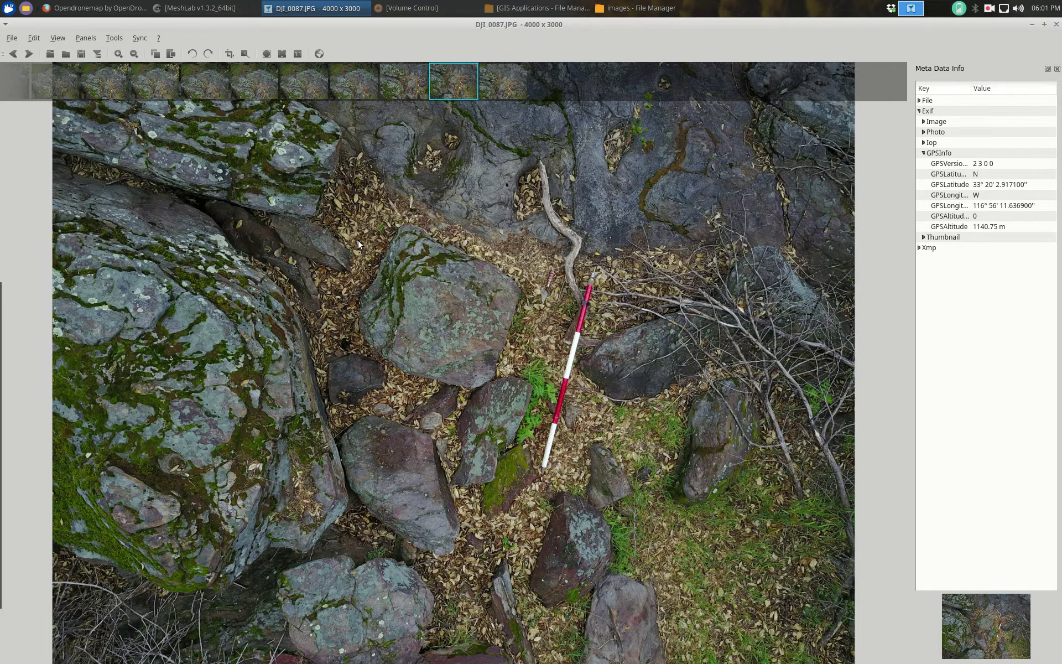
pyautogui.press('Right')
pyautogui.press('Right')
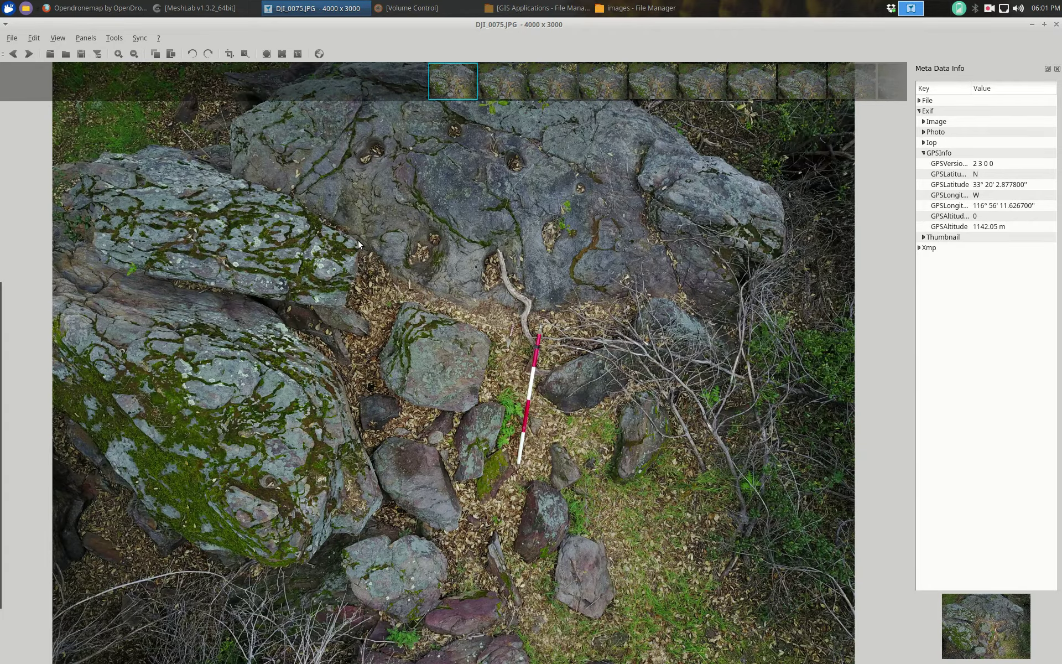
# Step: Go through the drone photos a second time, from DJI_0075.JPG to DJI_0087.JPG, examining how the camera position shifts
pyautogui.press('Right')
pyautogui.press('Right')
pyautogui.press('Right')
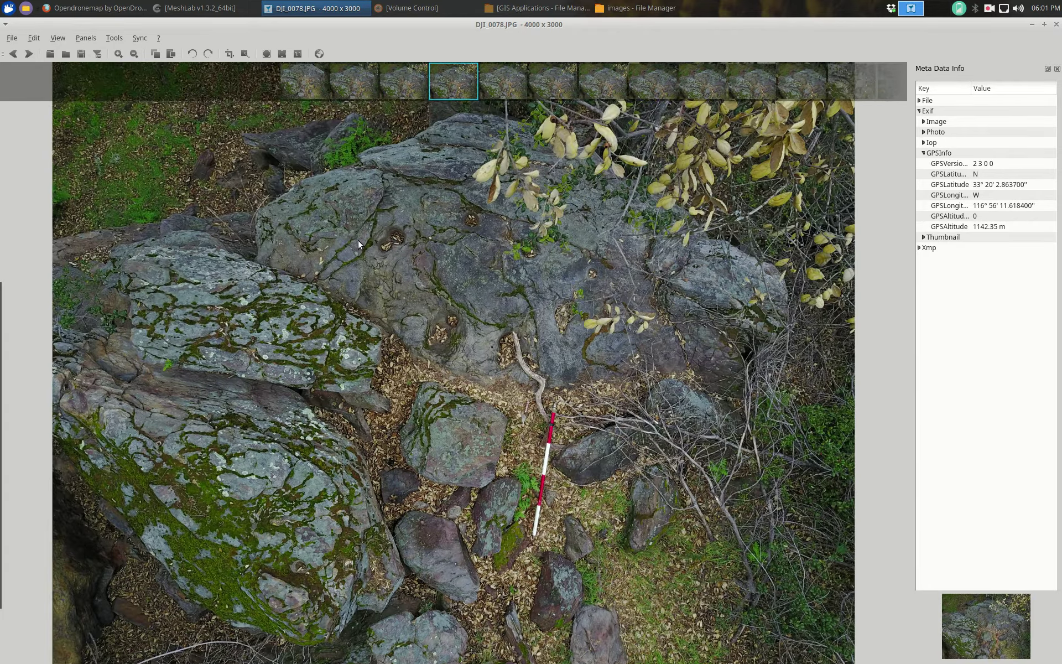
pyautogui.press('Right')
pyautogui.press('Right')
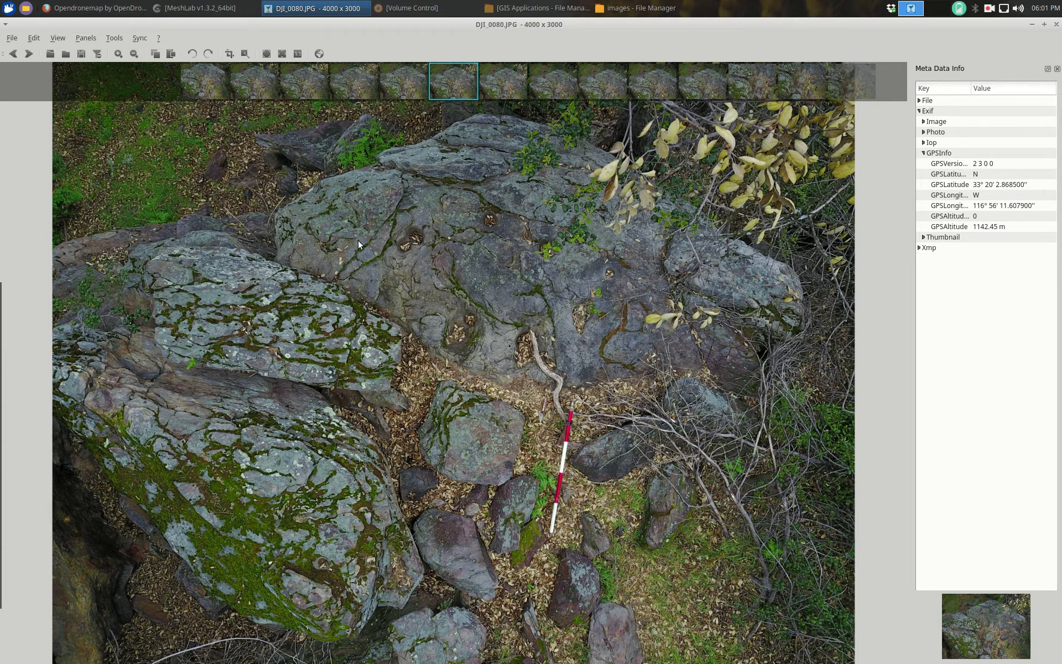
pyautogui.press('Right')
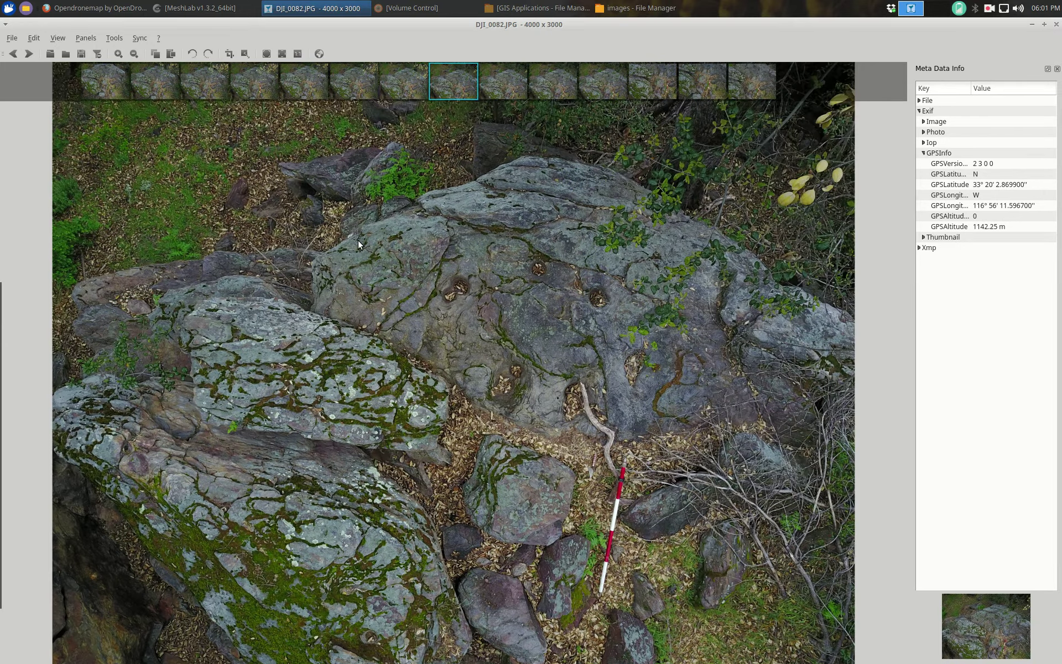
pyautogui.press('Right')
pyautogui.press('Right')
pyautogui.press('Right')
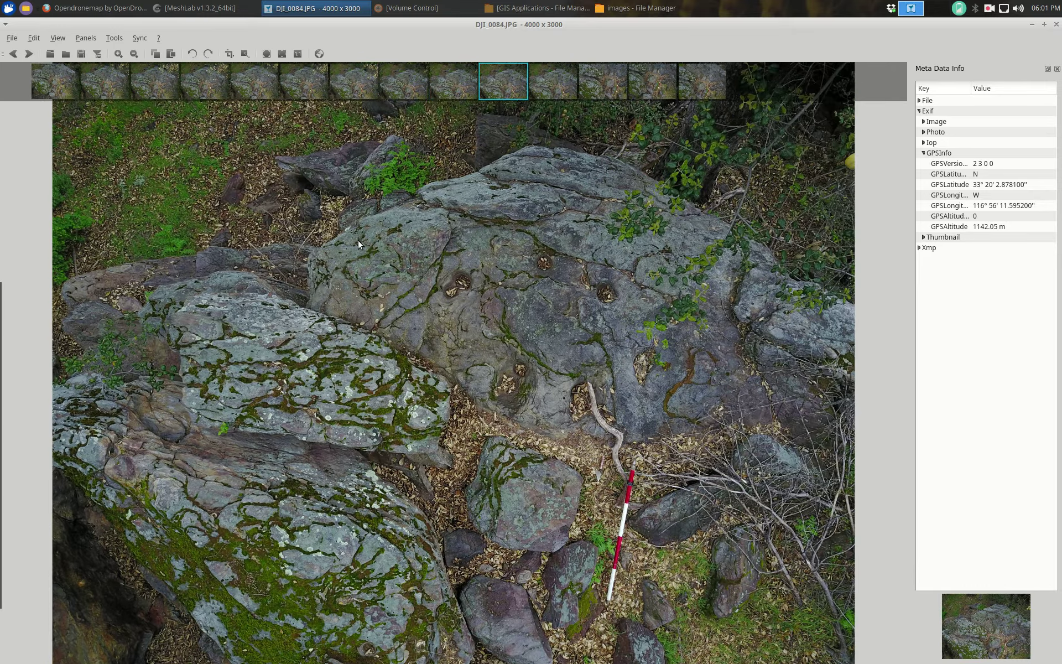
pyautogui.press('Right')
pyautogui.press('Right')
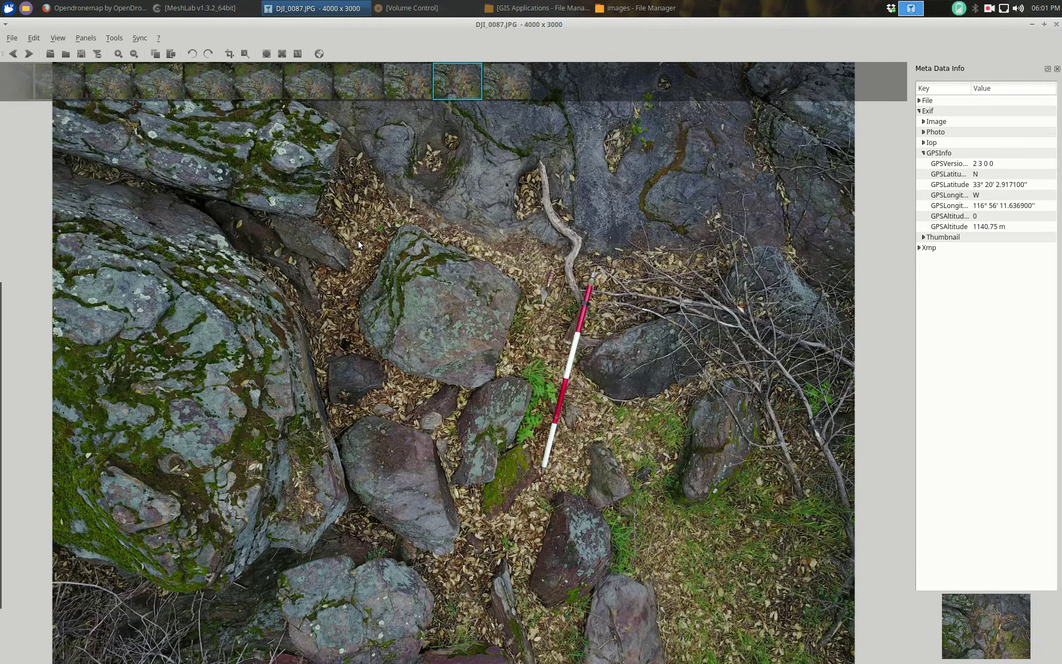
# Step: Flip back and forth between neighbouring photos near the end of the series to compare their overlap, finishing on DJI_0088.JPG
pyautogui.press('Left')
pyautogui.press('Left')
pyautogui.press('Right')
pyautogui.press('Left')
pyautogui.press('Right')
pyautogui.press('Left')
pyautogui.press('Right')
pyautogui.press('Left')
pyautogui.press('Right')
pyautogui.press('Left')
pyautogui.press('Right')
pyautogui.press('Right')
pyautogui.press('Right')
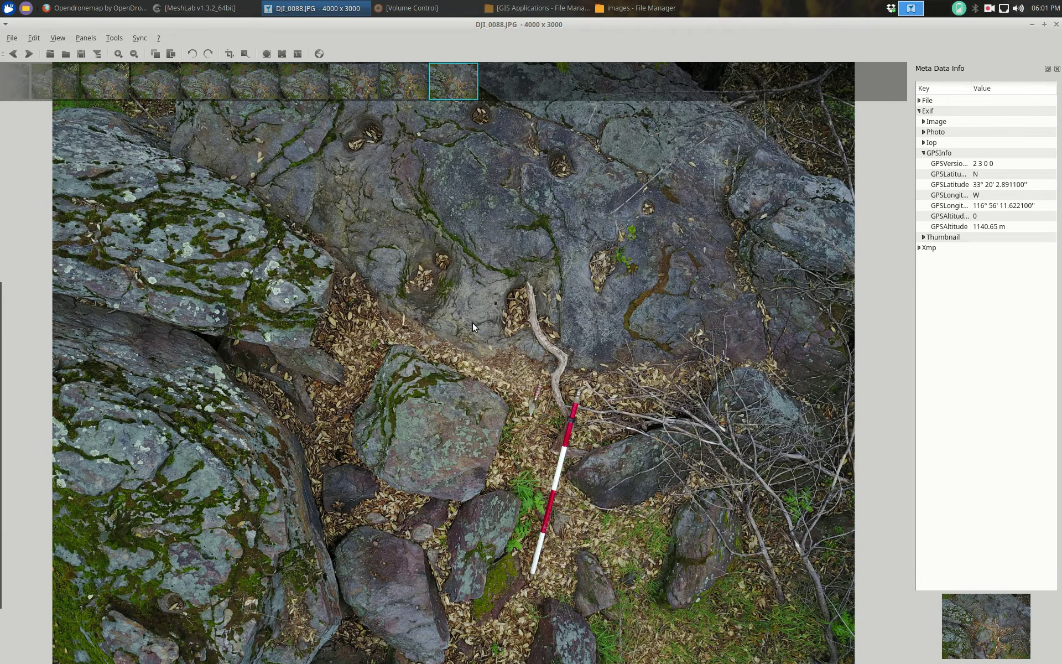
# Step: Continue past the last photo to the start of the series and display DJI_0078.JPG
pyautogui.press('Right')
pyautogui.press('Right')
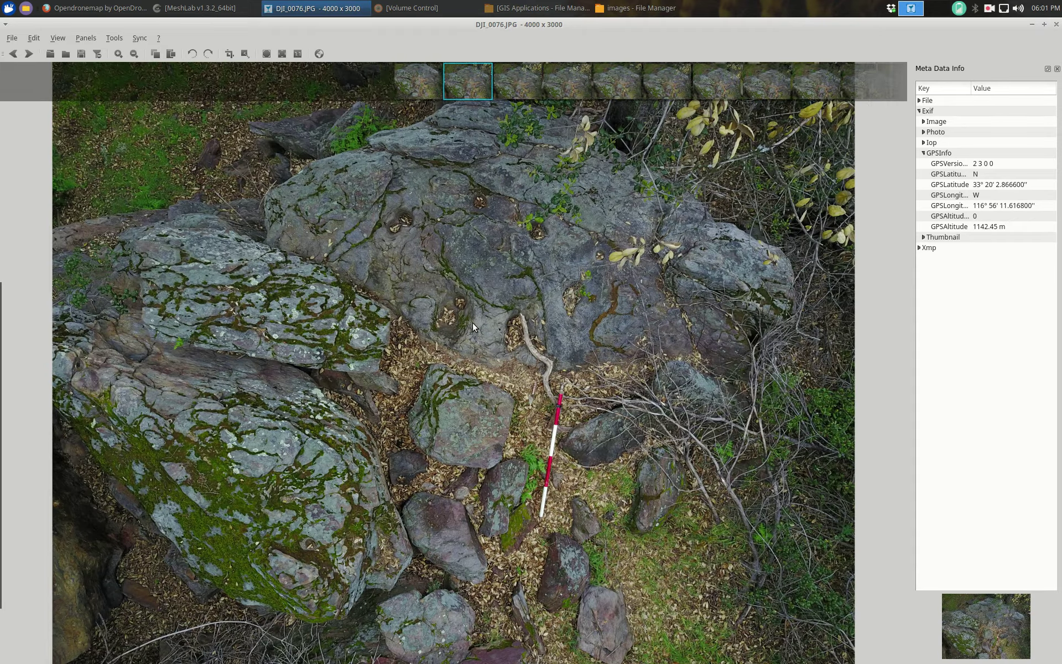
pyautogui.press('Right')
pyautogui.press('Right')
pyautogui.press('Right')
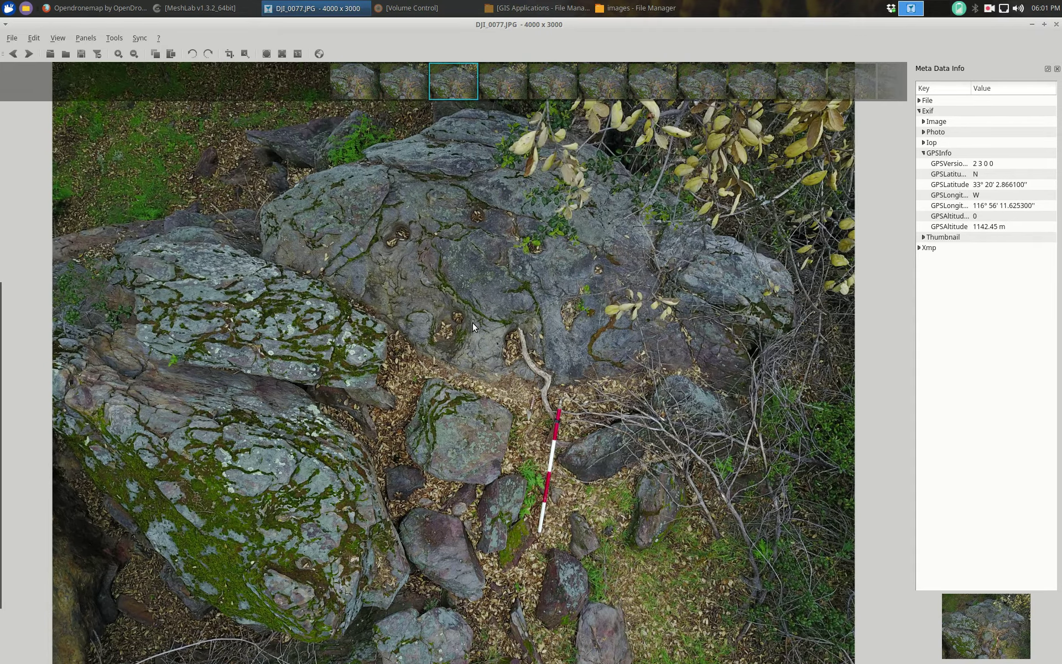
pyautogui.press('Left')
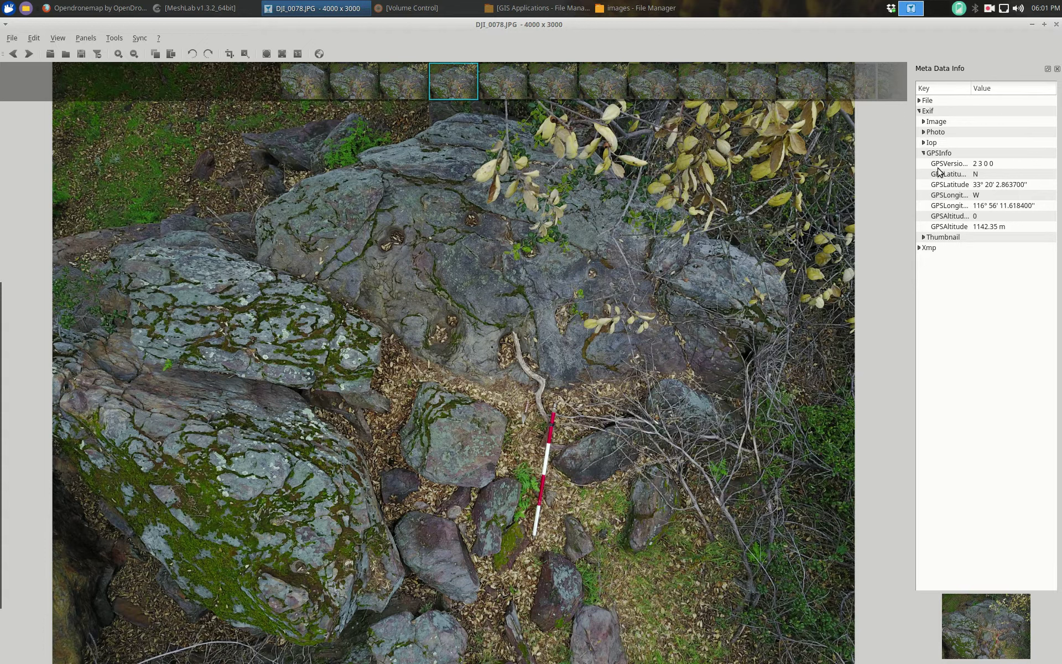
# Step: Expand the Exif Photo metadata of DJI_0078.JPG, inspect the exposure time, FNumber and focal length entries, and collapse the group again
pyautogui.click(929, 133)
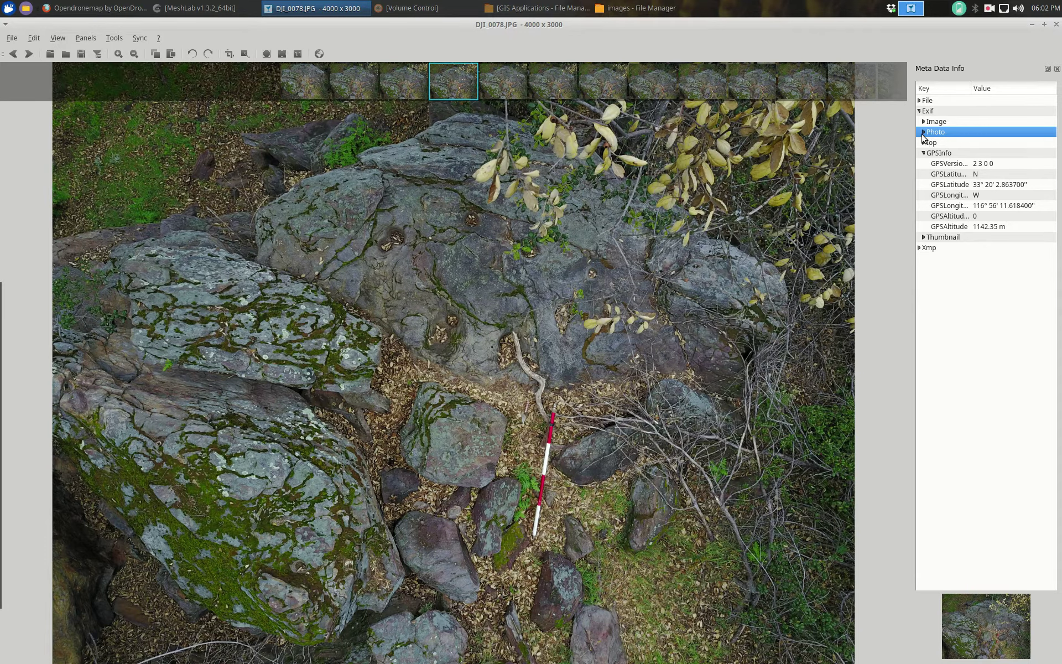
pyautogui.click(924, 132)
pyautogui.click(986, 143)
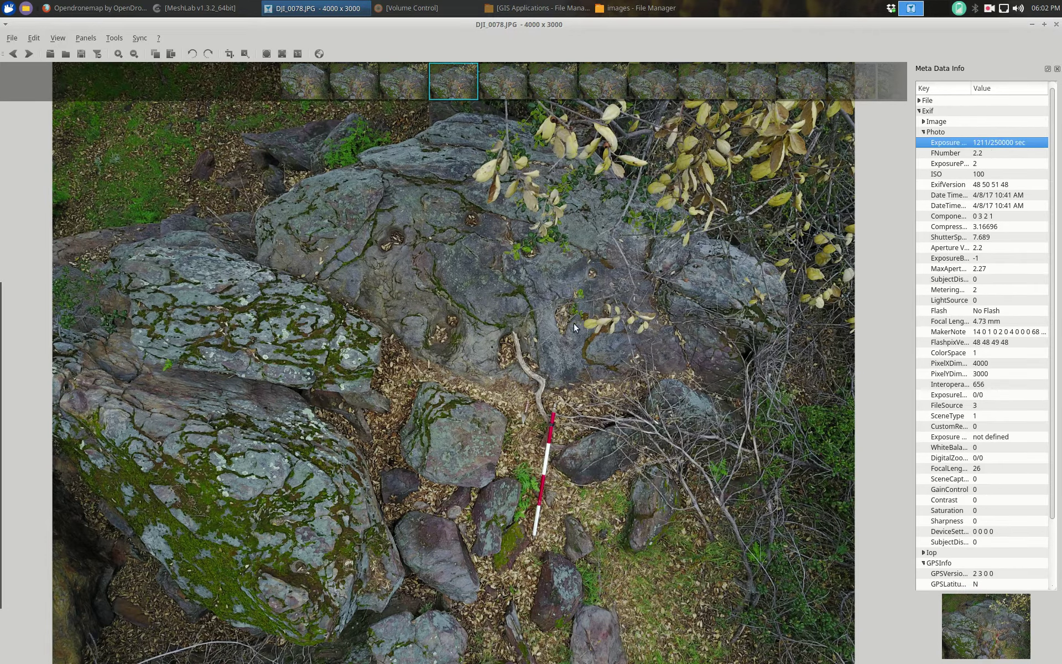
pyautogui.click(987, 158)
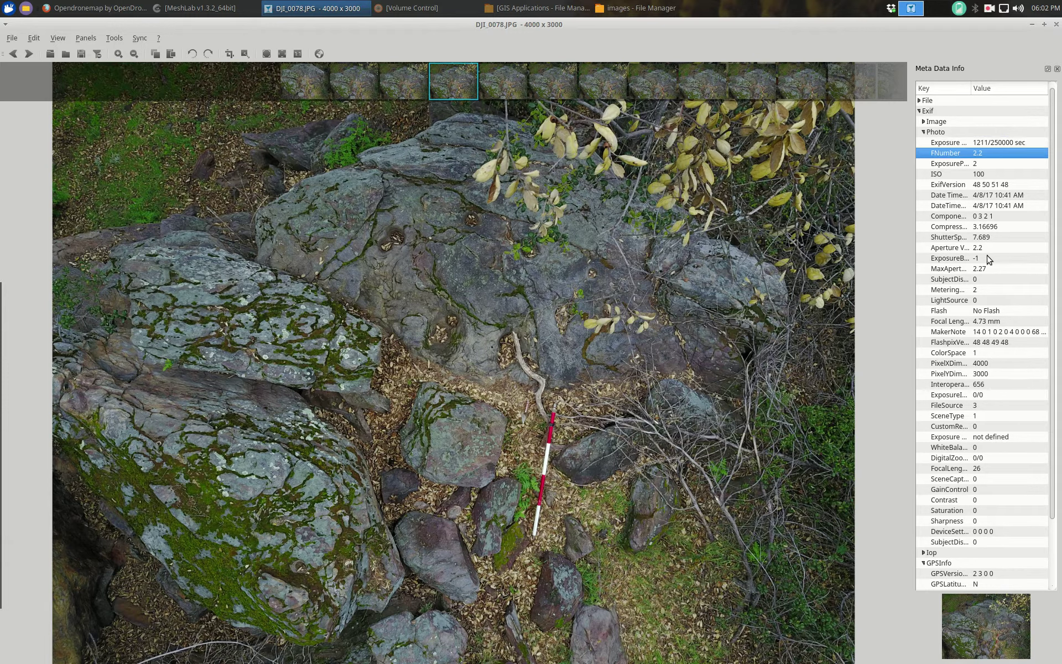
pyautogui.click(984, 322)
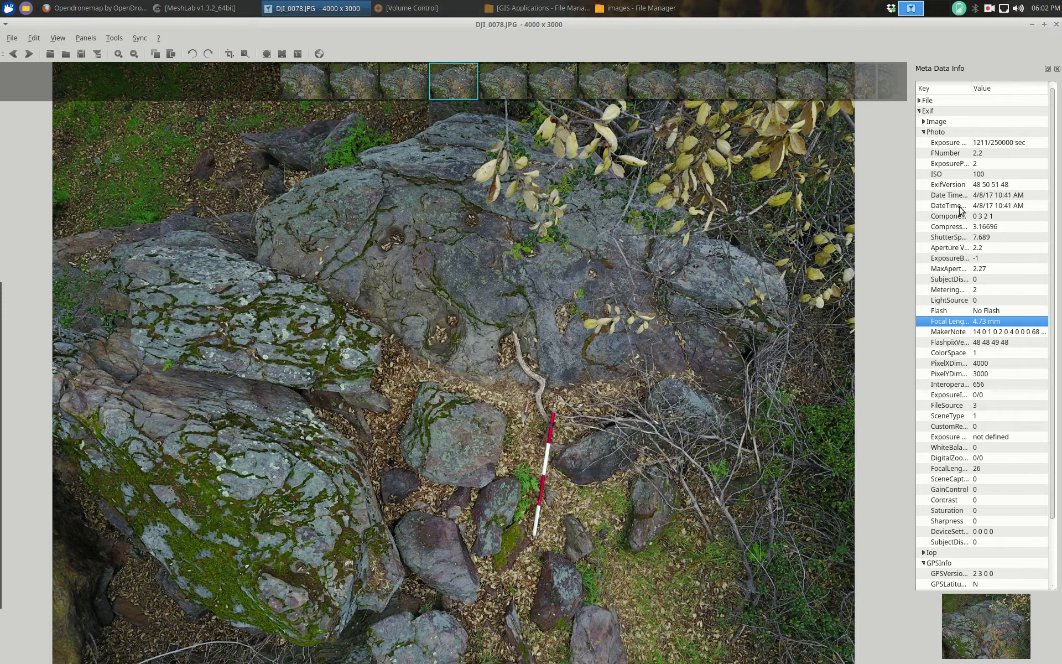
pyautogui.click(927, 134)
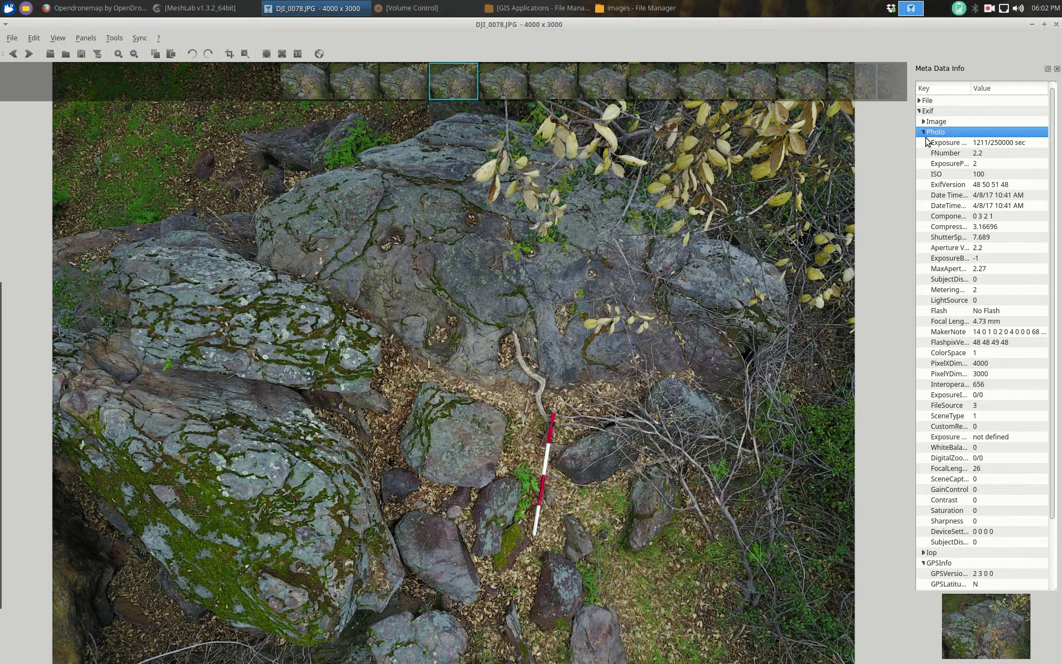
pyautogui.click(923, 133)
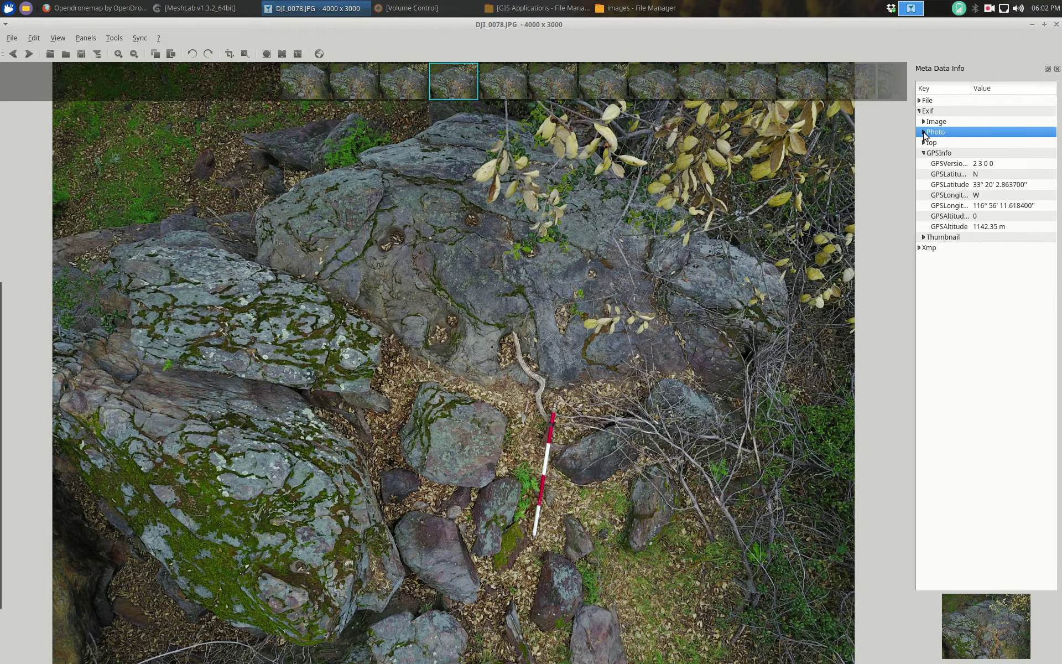
# Step: Review the Exif Photo entries and the GPS latitude, longitude and altitude of DJI_0078.JPG, and close the photo viewer
pyautogui.click(923, 133)
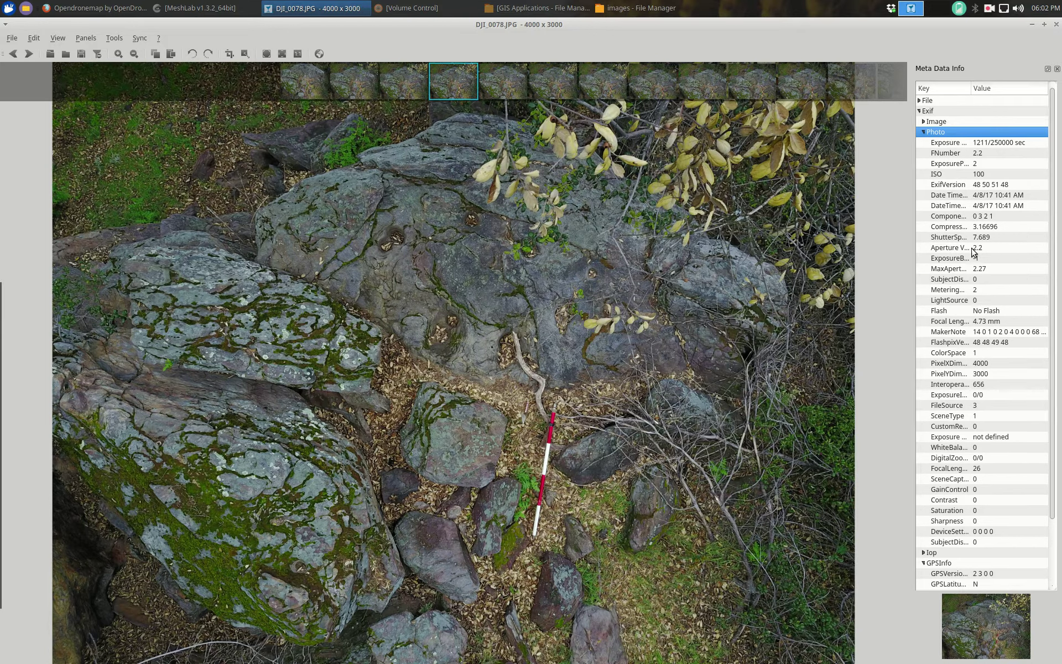
pyautogui.click(923, 133)
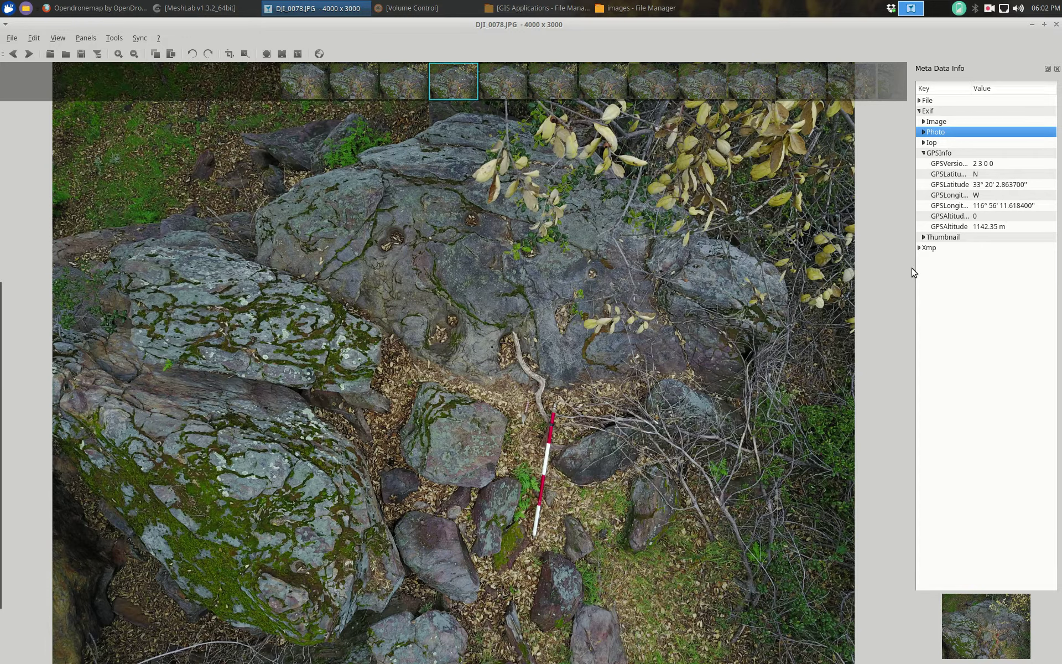
pyautogui.click(989, 228)
pyautogui.click(992, 186)
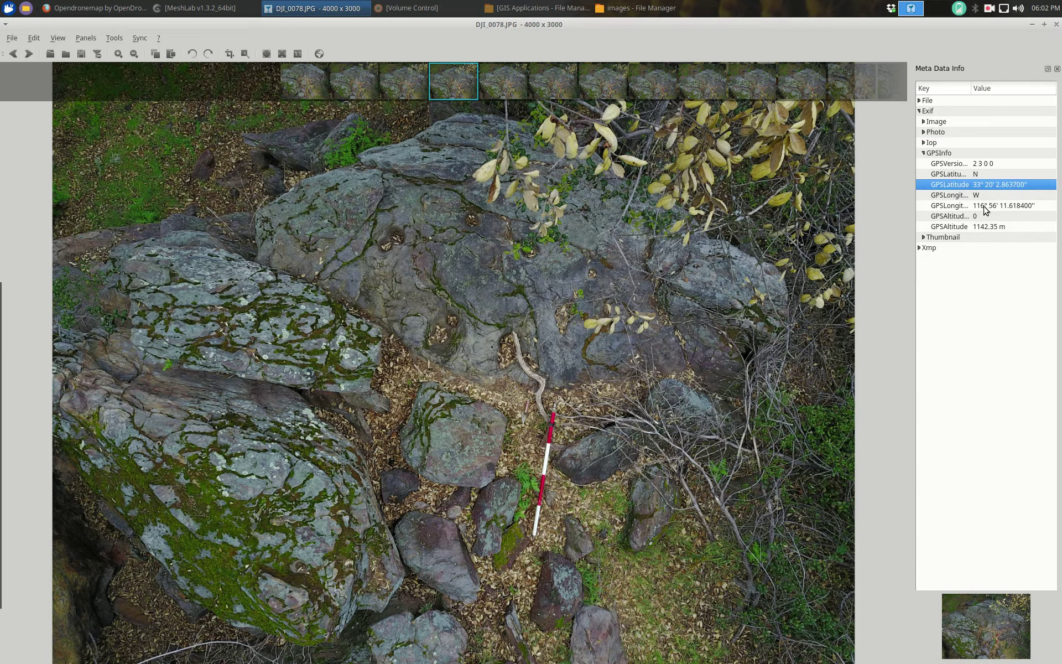
pyautogui.click(987, 206)
pyautogui.click(984, 228)
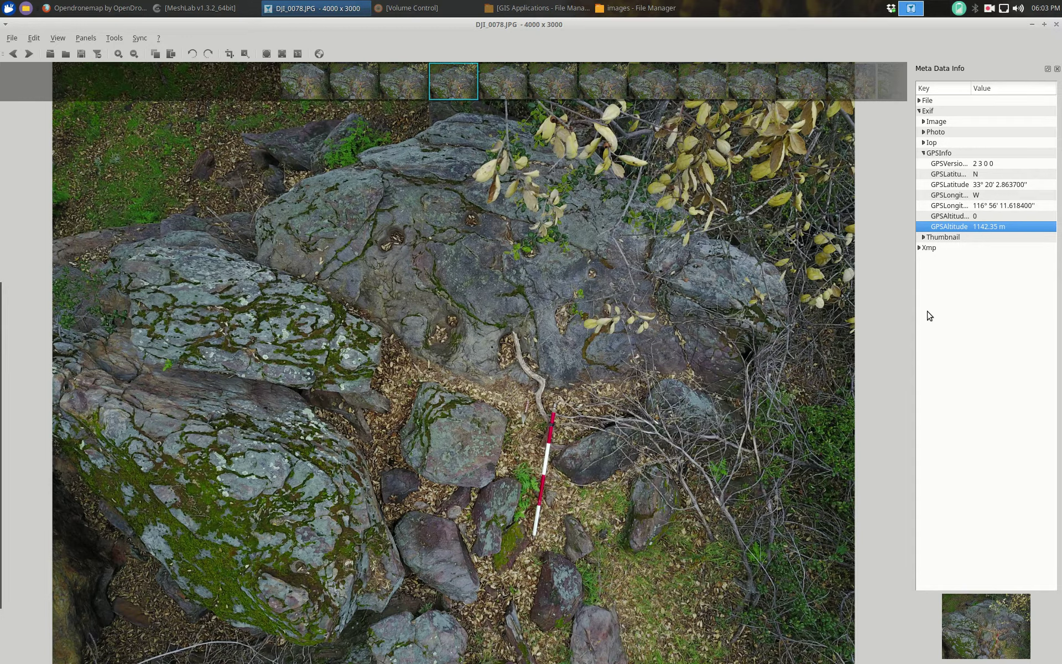
pyautogui.click(1056, 25)
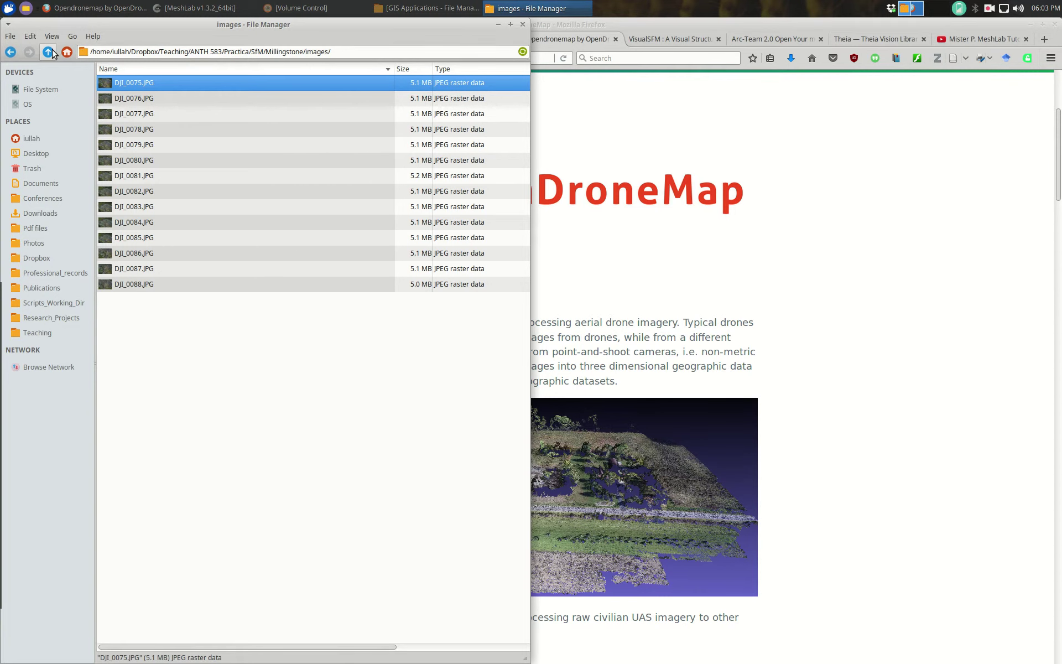
# Step: Switch to Firefox and read the OpenDroneMap page from the product list through the running instructions, output folder structure and example results
pyautogui.click(533, 203)
pyautogui.scroll(-10, 562, 244)
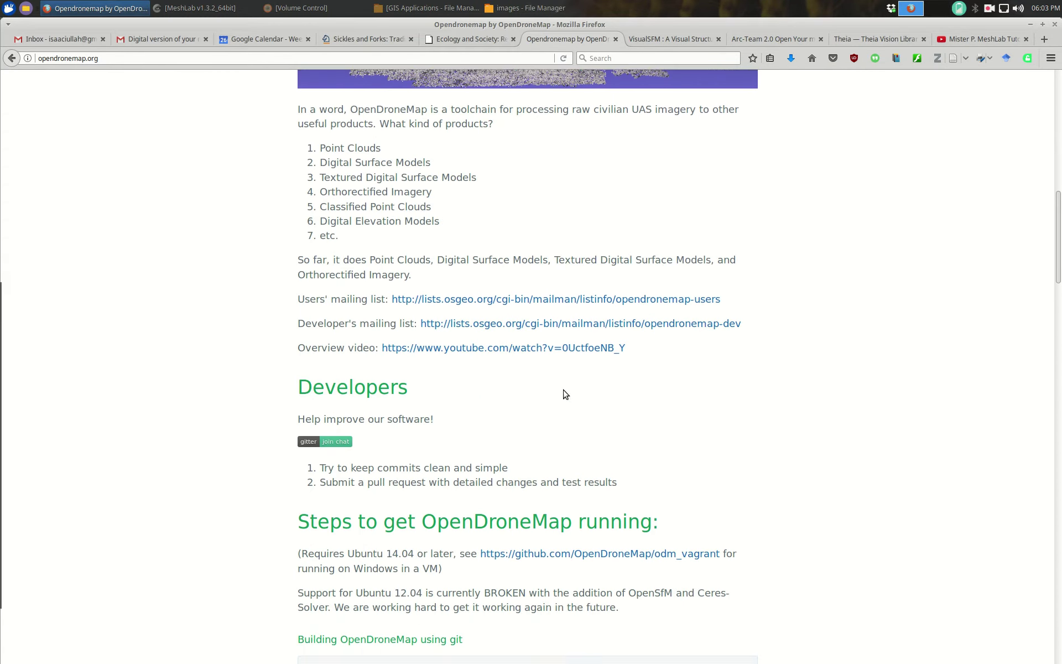
pyautogui.scroll(-8, 548, 441)
pyautogui.scroll(-5, 432, 310)
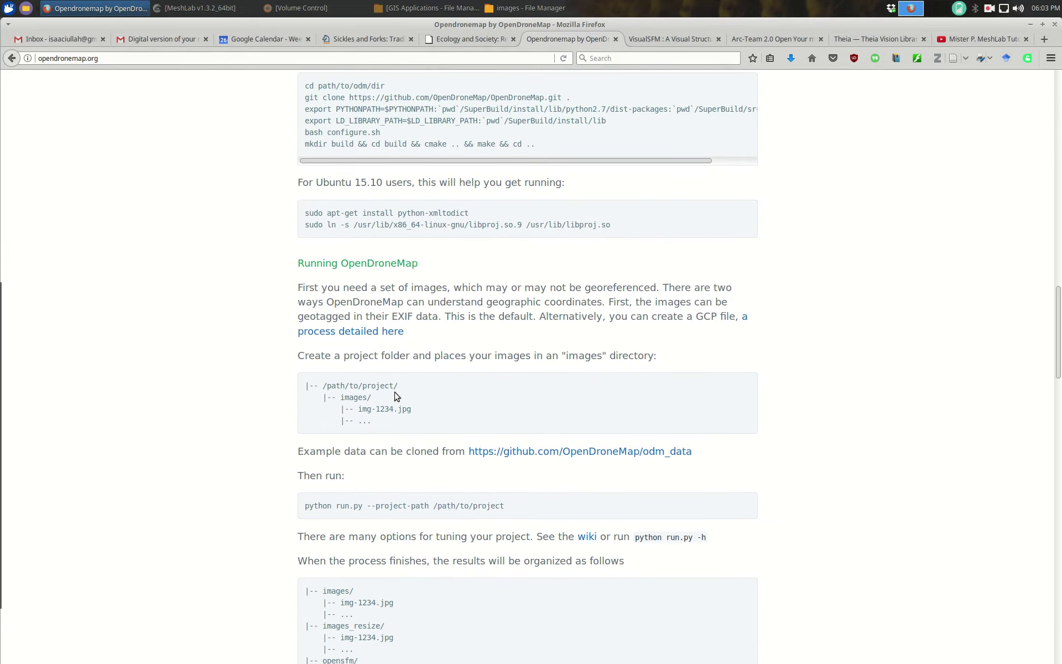
pyautogui.scroll(-5, 299, 453)
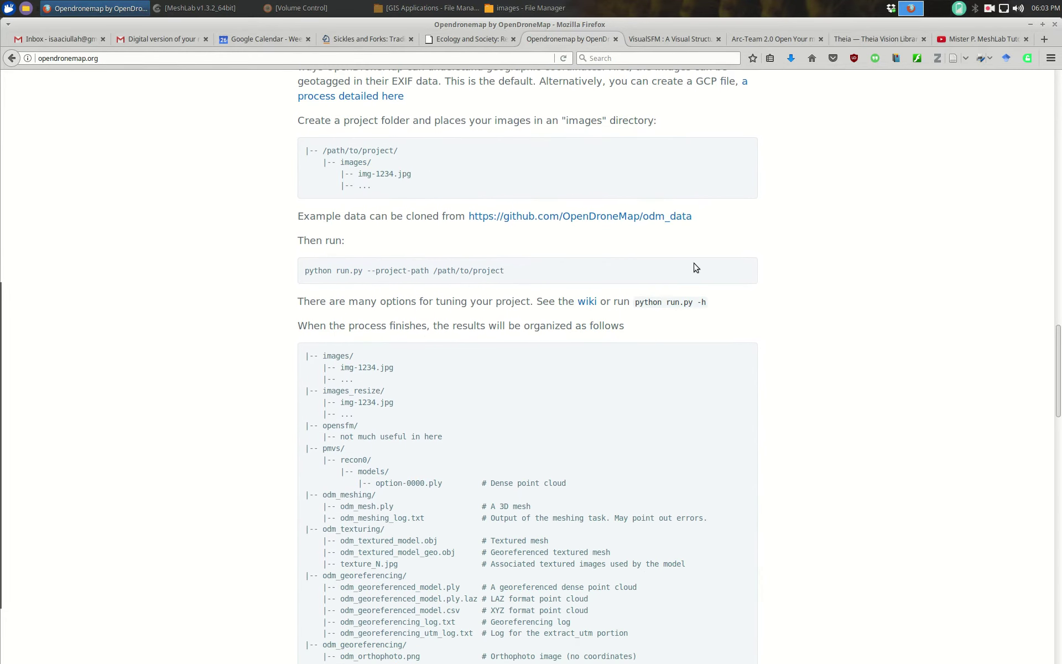
pyautogui.scroll(-6, 877, 445)
pyautogui.scroll(-15, 639, 421)
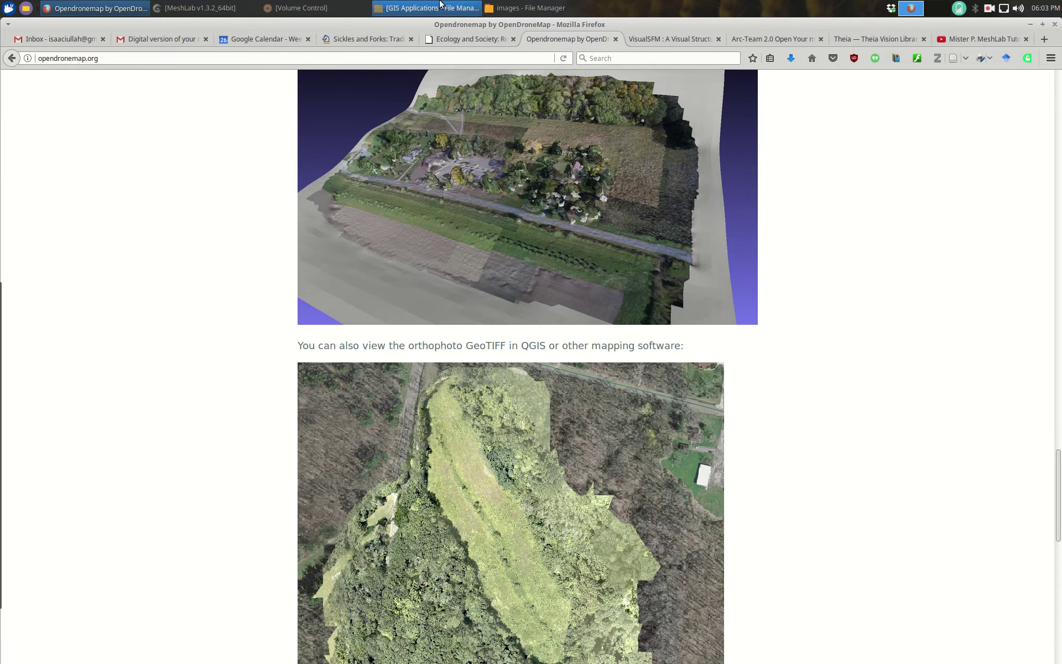
# Step: Switch to the file manager, look over the Millingstone project folders, and check the images folder before returning to the project folder
pyautogui.click(528, 7)
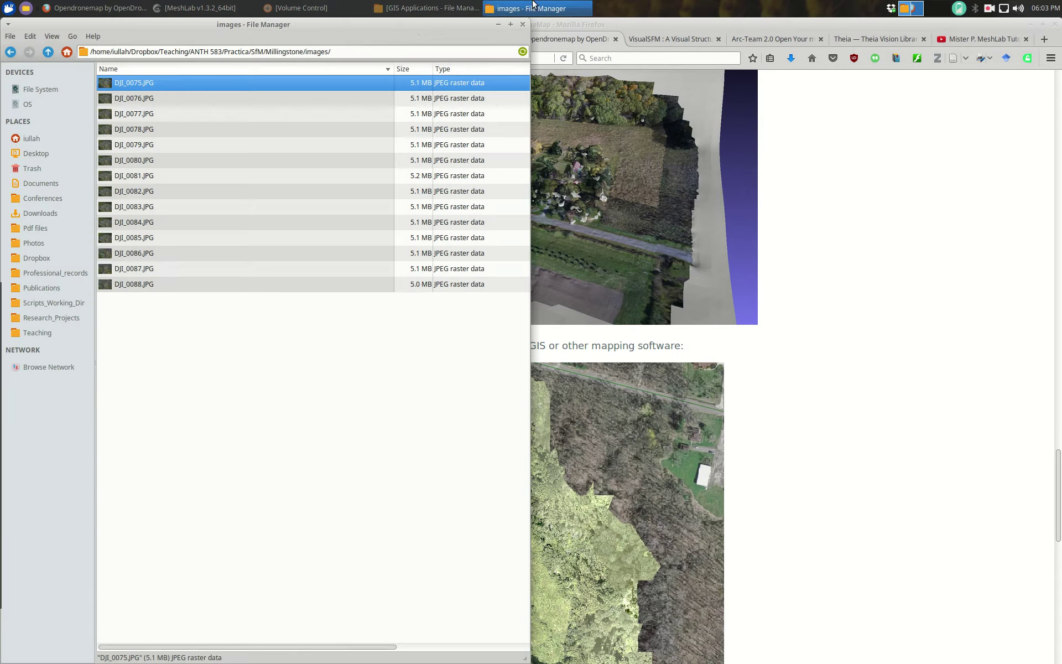
pyautogui.click(48, 51)
pyautogui.click(131, 98)
pyautogui.click(143, 115)
pyautogui.click(136, 145)
pyautogui.click(133, 192)
pyautogui.doubleClick(150, 84)
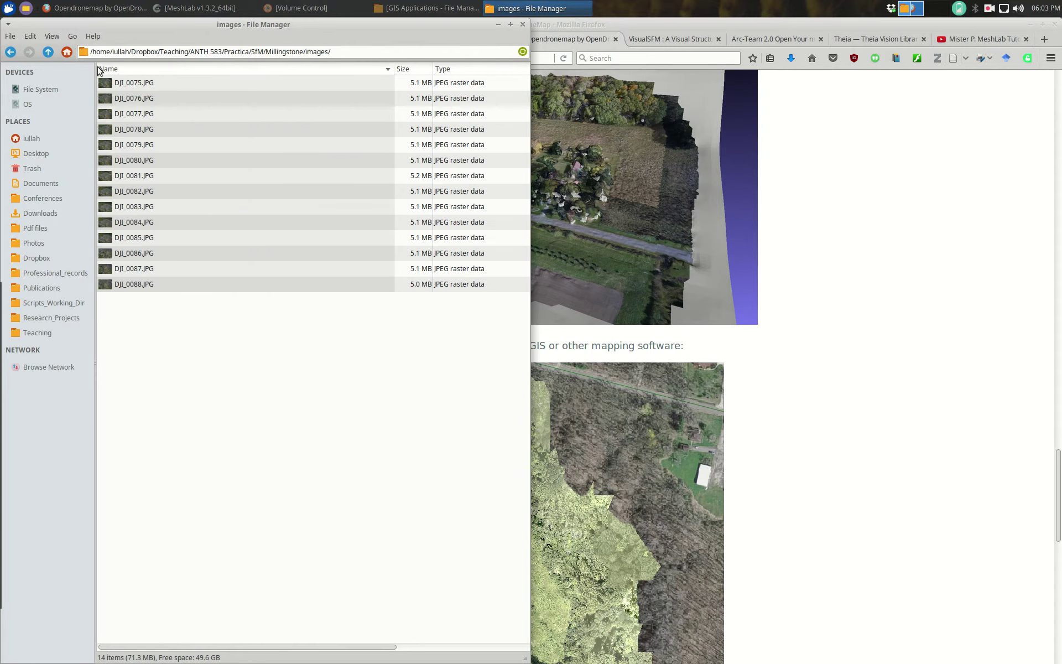
pyautogui.click(48, 52)
# Step: Look inside the images_resize folder, return to the Millingstone folder and highlight odm_georeferencing
pyautogui.click(150, 100)
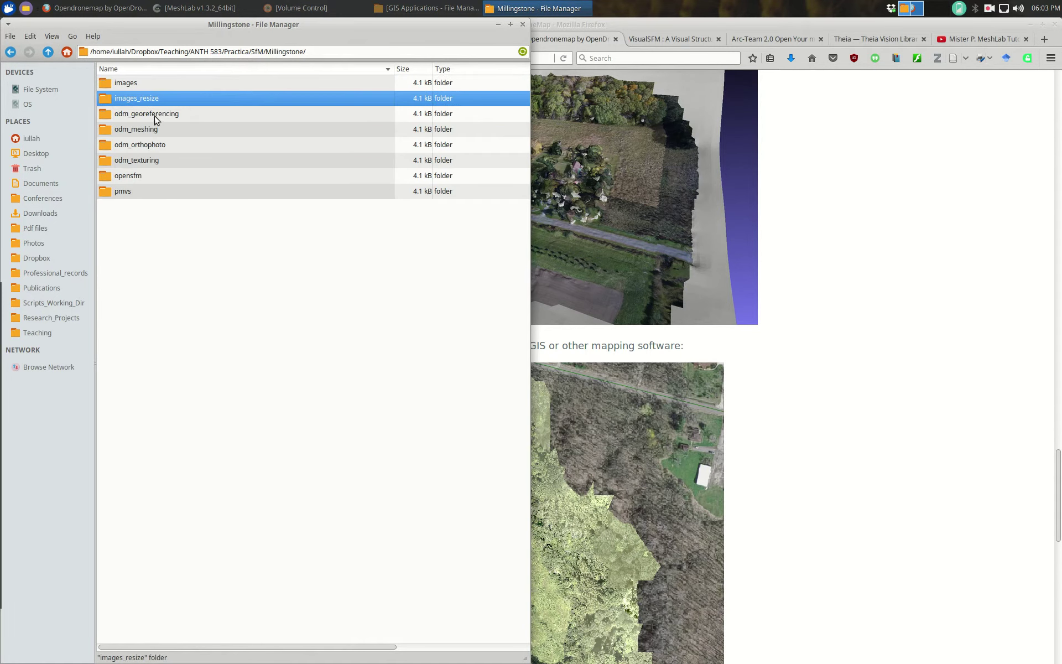
pyautogui.click(155, 117)
pyautogui.doubleClick(144, 94)
pyautogui.click(54, 55)
pyautogui.click(163, 115)
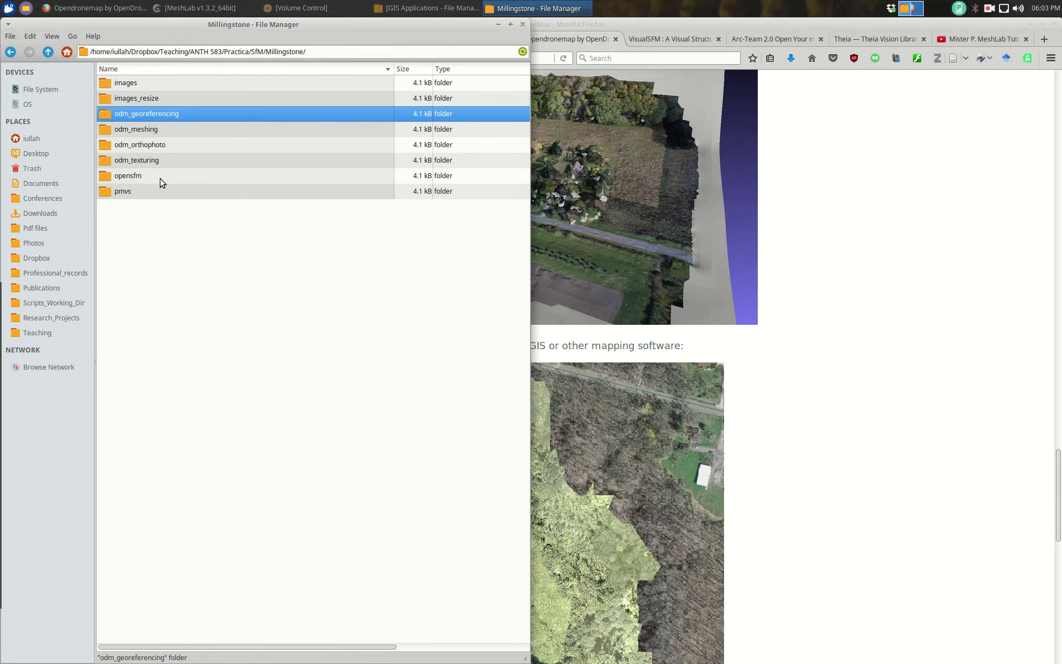
# Step: Inspect the contents of the opensfm and pmvs folders in turn, returning to the Millingstone folder after each
pyautogui.click(125, 199)
pyautogui.doubleClick(132, 176)
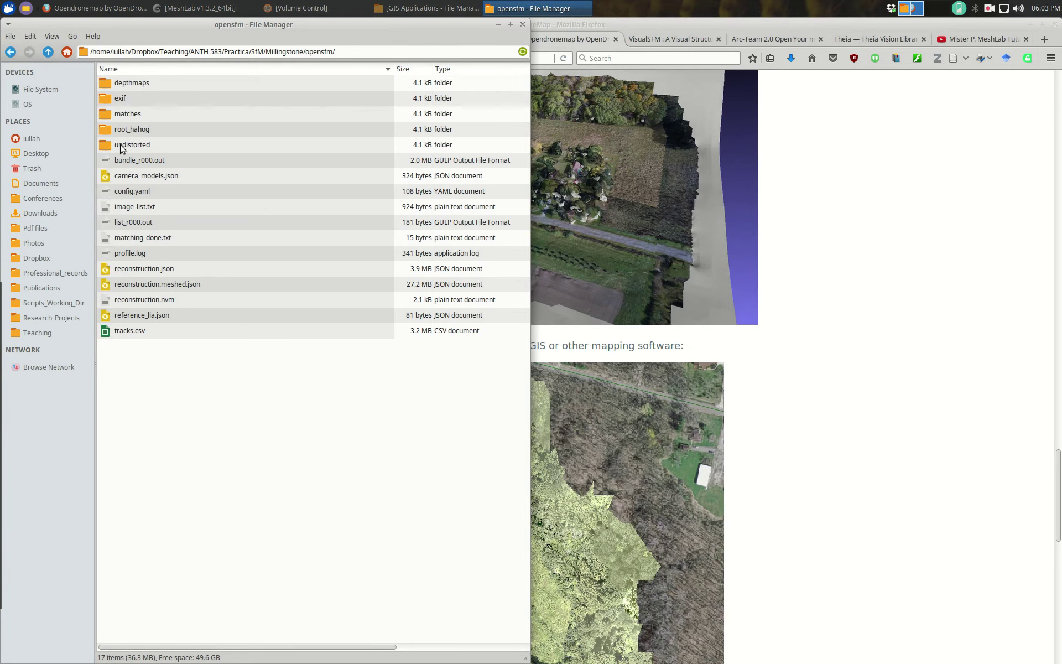
pyautogui.click(47, 54)
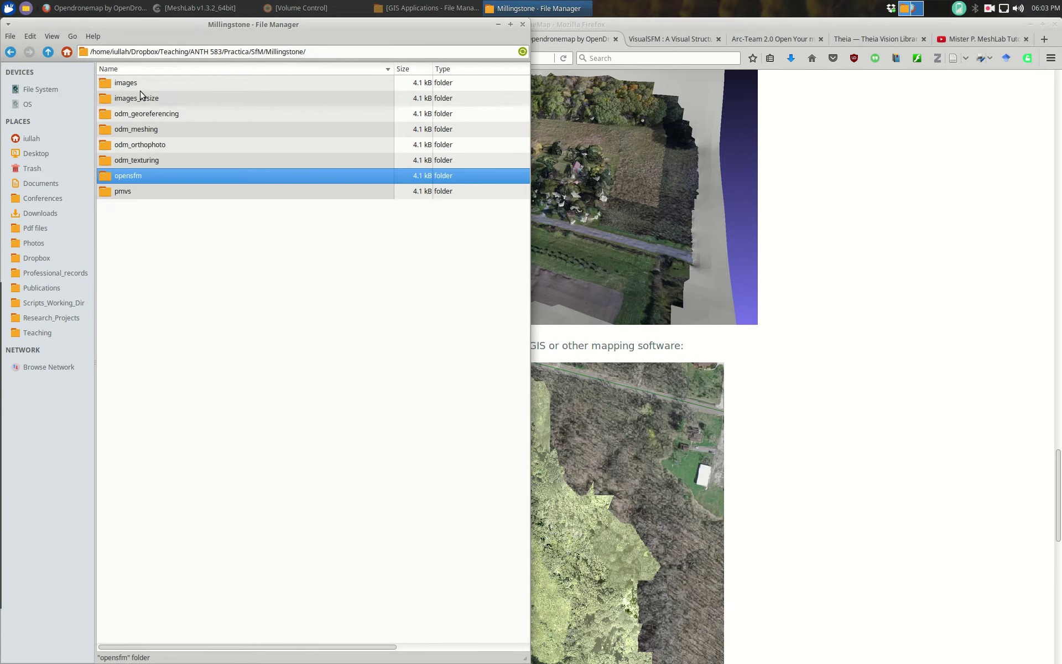
pyautogui.doubleClick(148, 198)
pyautogui.click(45, 55)
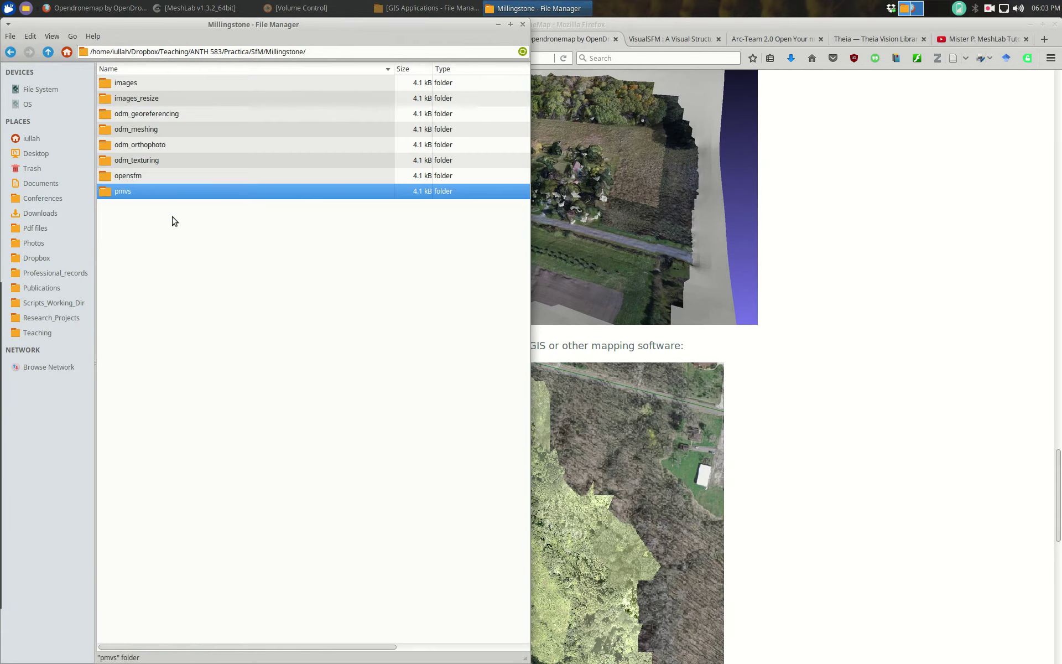
# Step: Go through the odm_texturing, odm_orthophoto, odm_meshing and odm_georeferencing output folders in the Millingstone project, highlighting each one
pyautogui.click(146, 157)
pyautogui.click(155, 146)
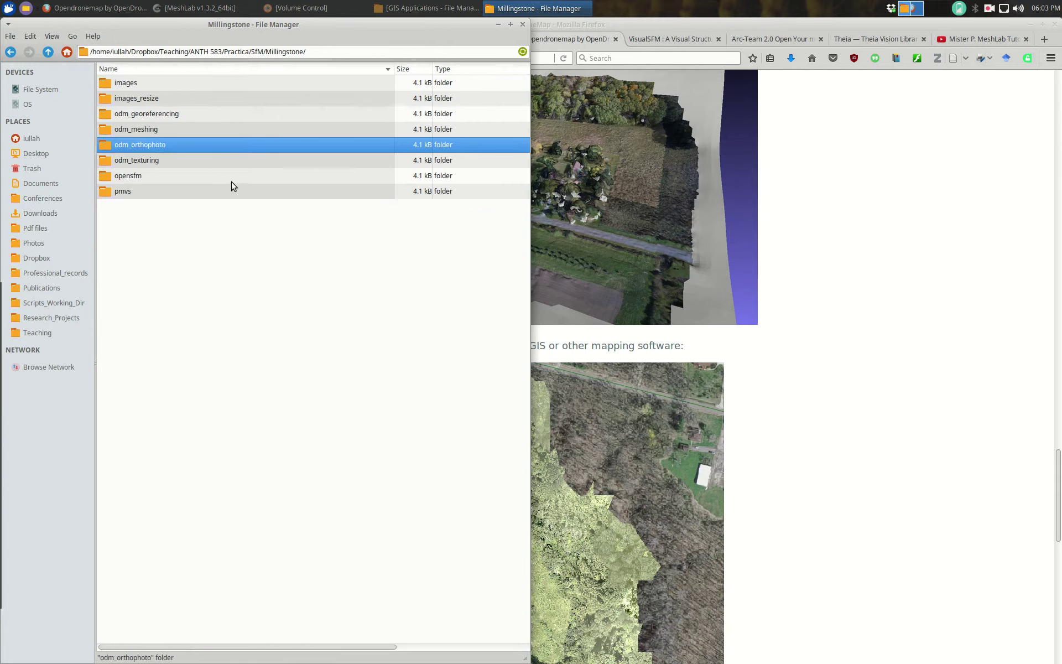
pyautogui.click(155, 131)
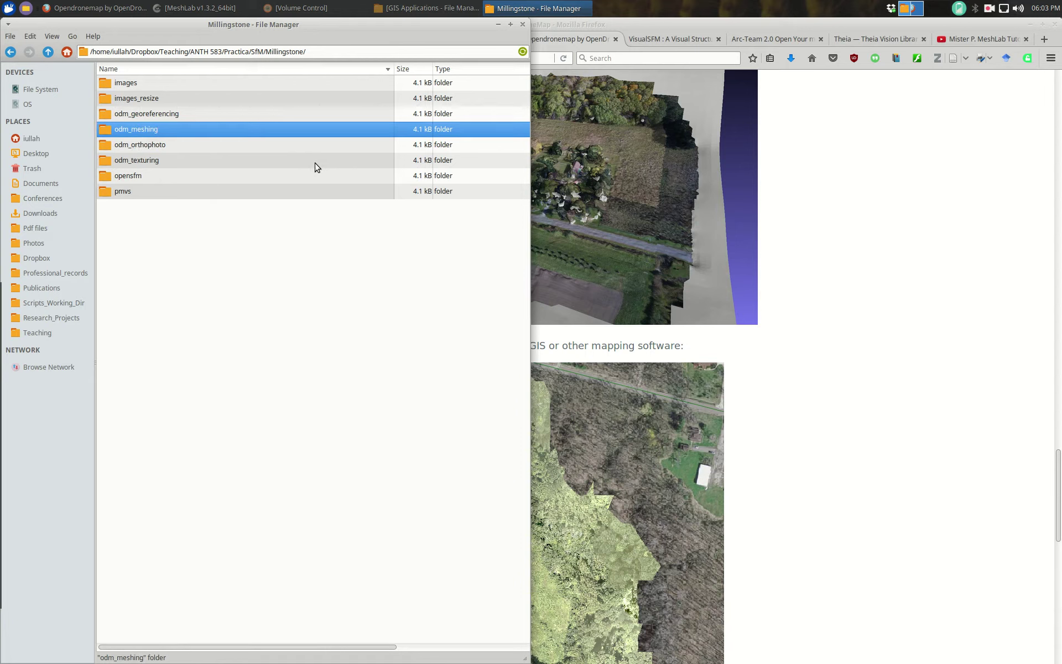
pyautogui.click(159, 118)
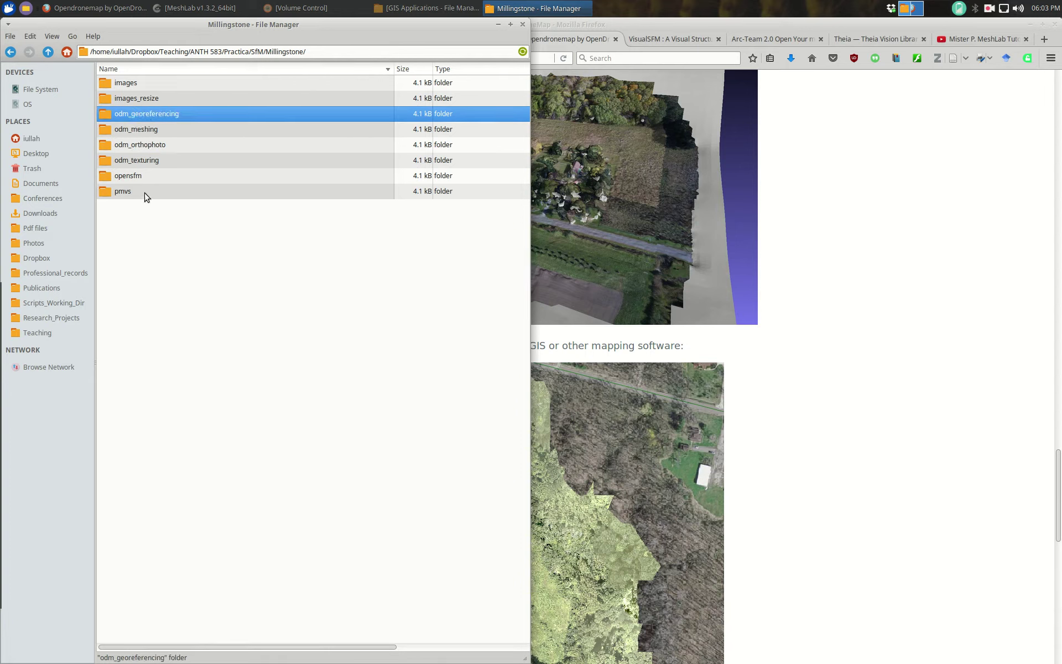
pyautogui.click(159, 160)
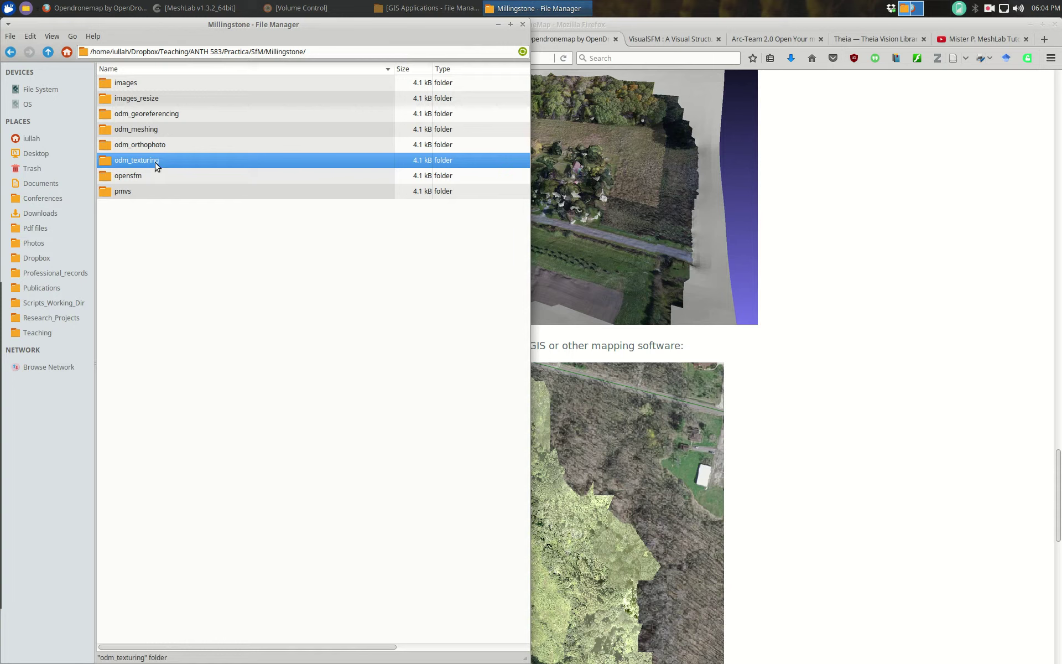
pyautogui.click(160, 144)
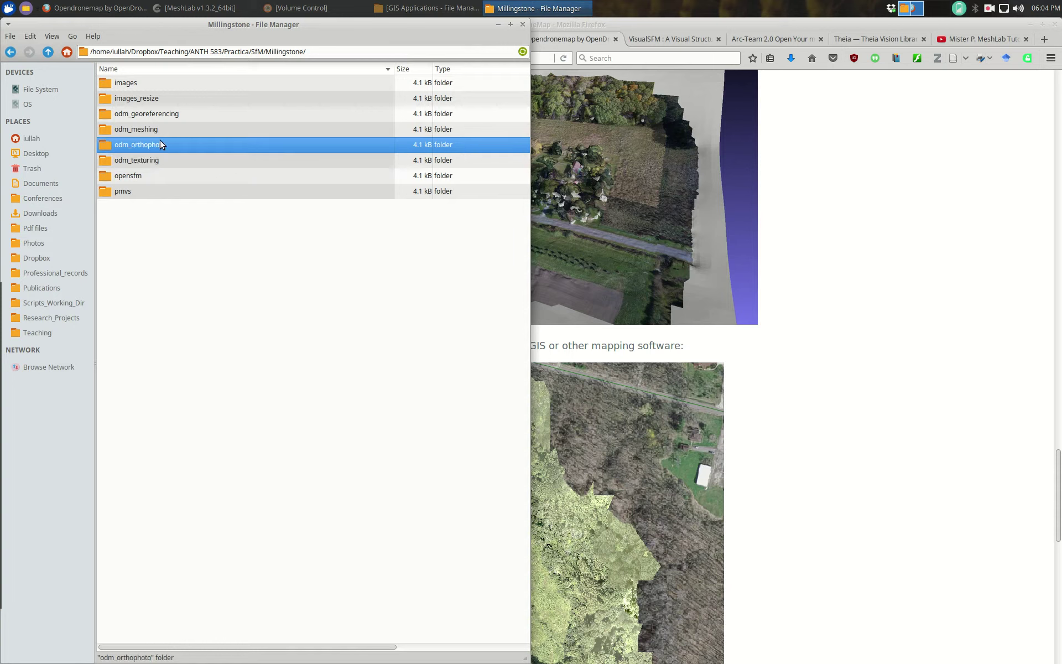
pyautogui.click(150, 130)
pyautogui.click(154, 114)
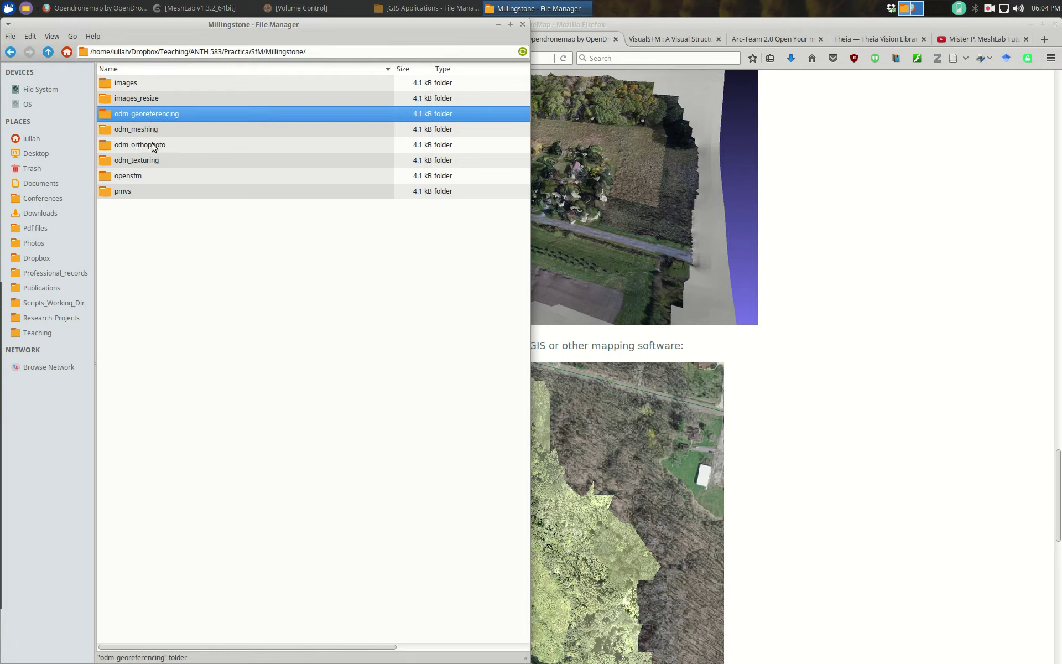
pyautogui.click(152, 145)
pyautogui.click(136, 163)
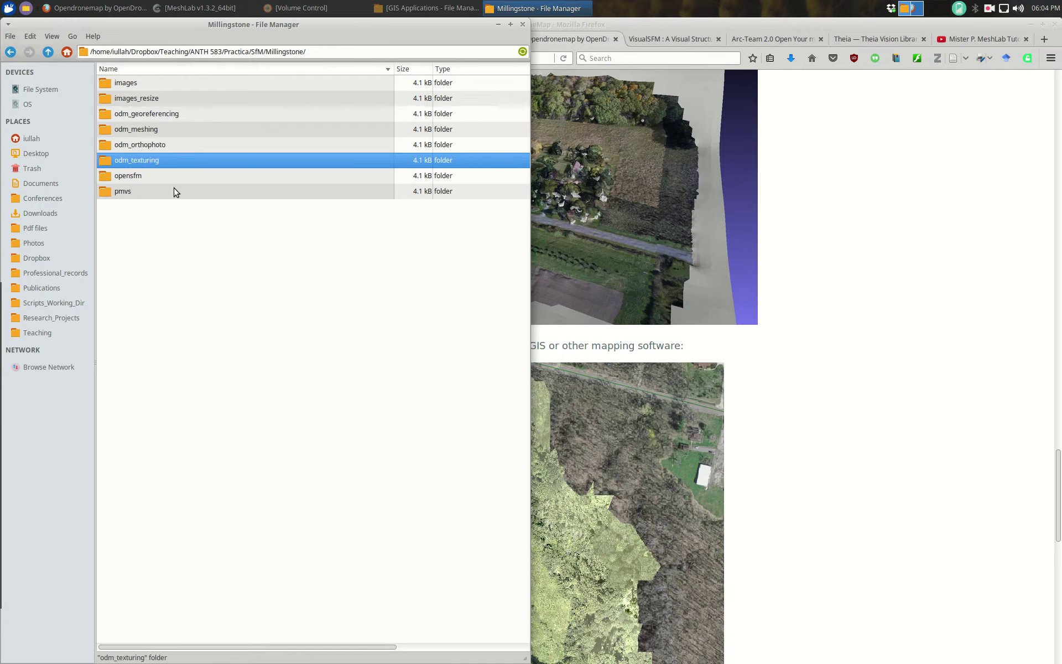
# Step: Open the odm_orthophoto folder, compare its TIFF and PNG files, and display odm_orthophoto.png to examine the orthophoto
pyautogui.click(162, 148)
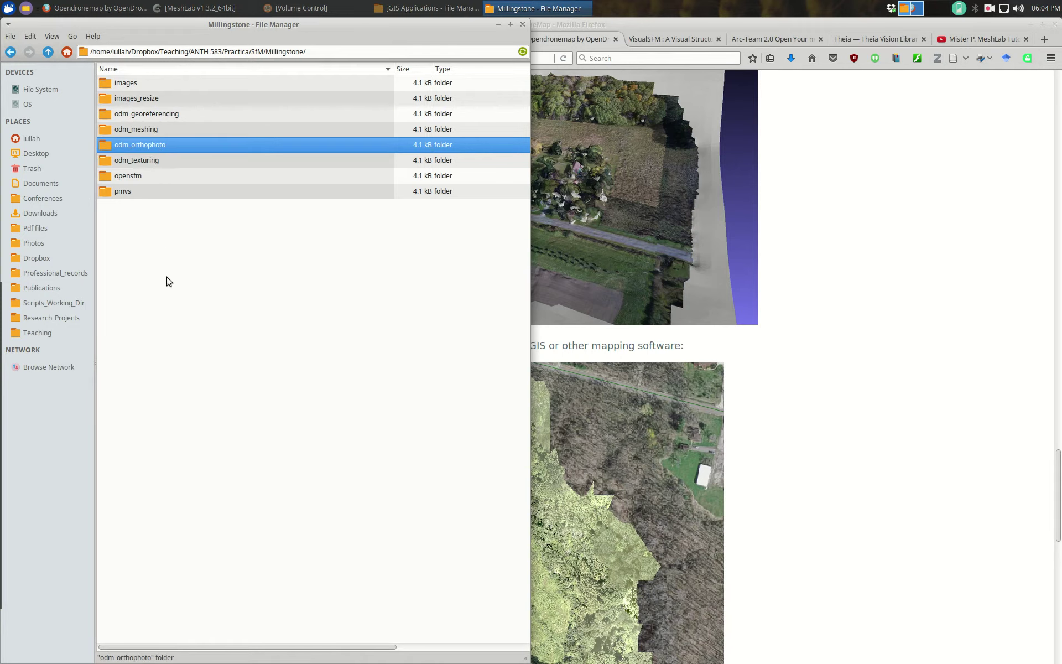
pyautogui.doubleClick(157, 150)
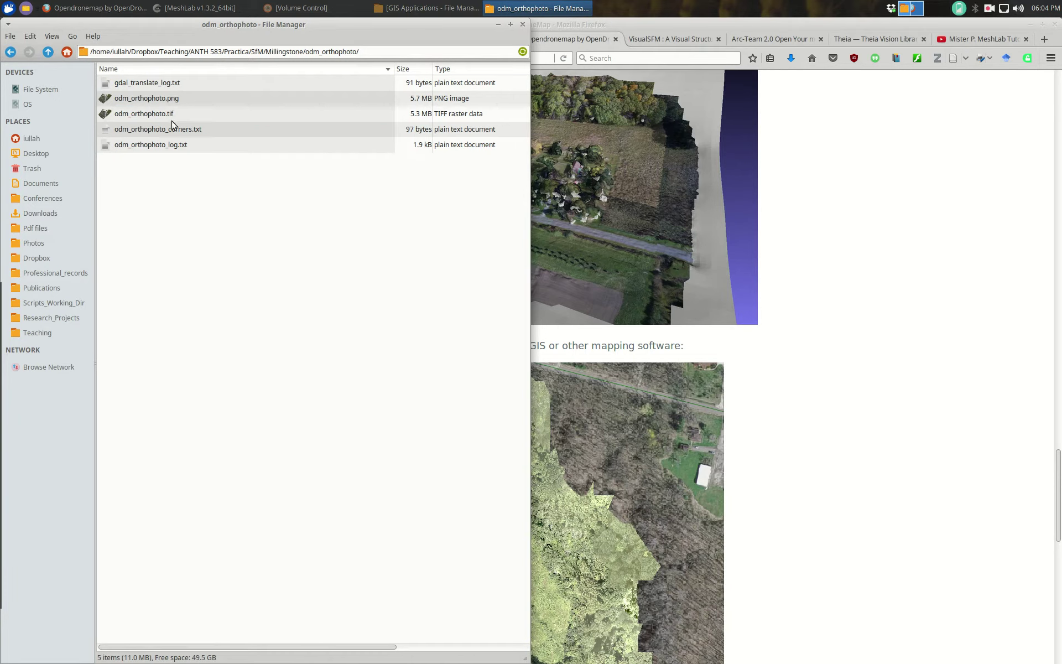
pyautogui.click(155, 116)
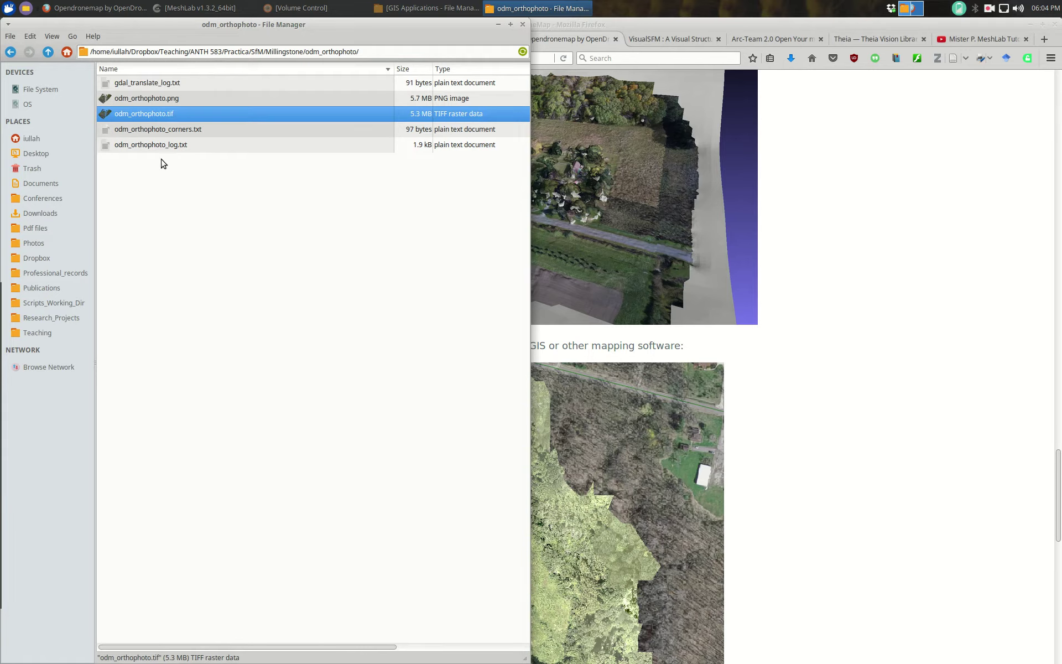
pyautogui.click(167, 101)
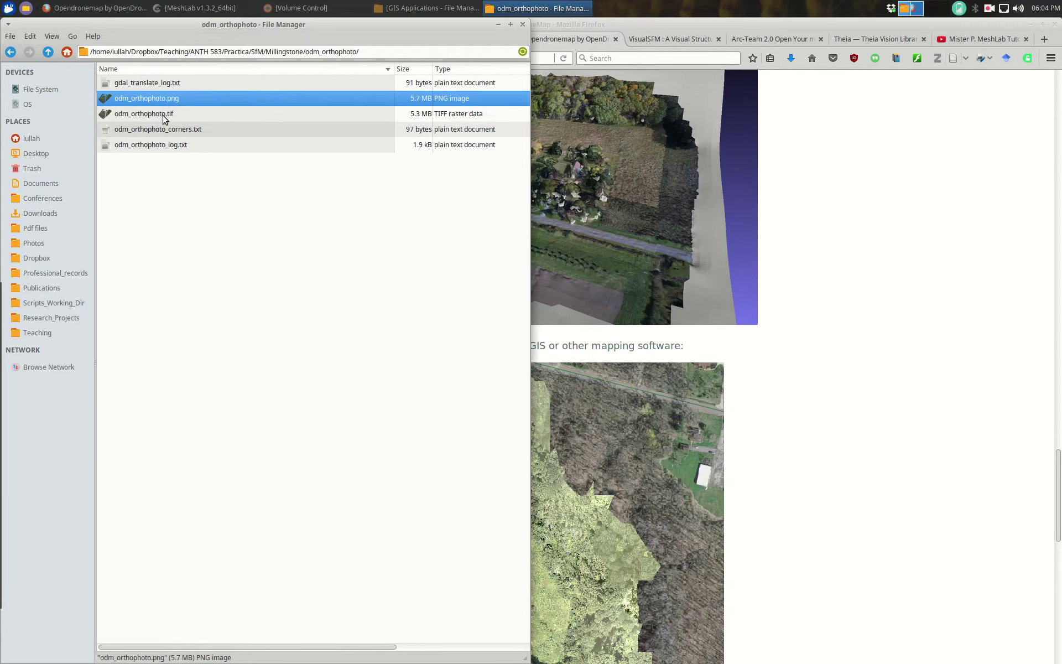
pyautogui.doubleClick(167, 102)
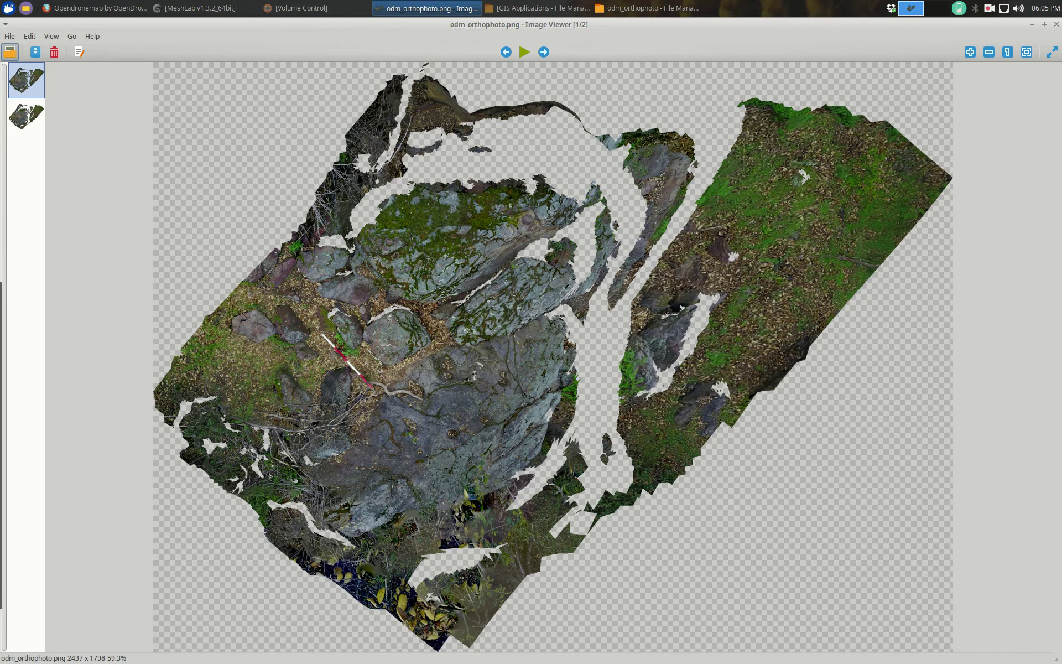
# Step: Close the image viewer and open odm_orthophoto.tif with QGIS Desktop
pyautogui.click(1056, 24)
pyautogui.click(183, 116)
pyautogui.rightClick(141, 118)
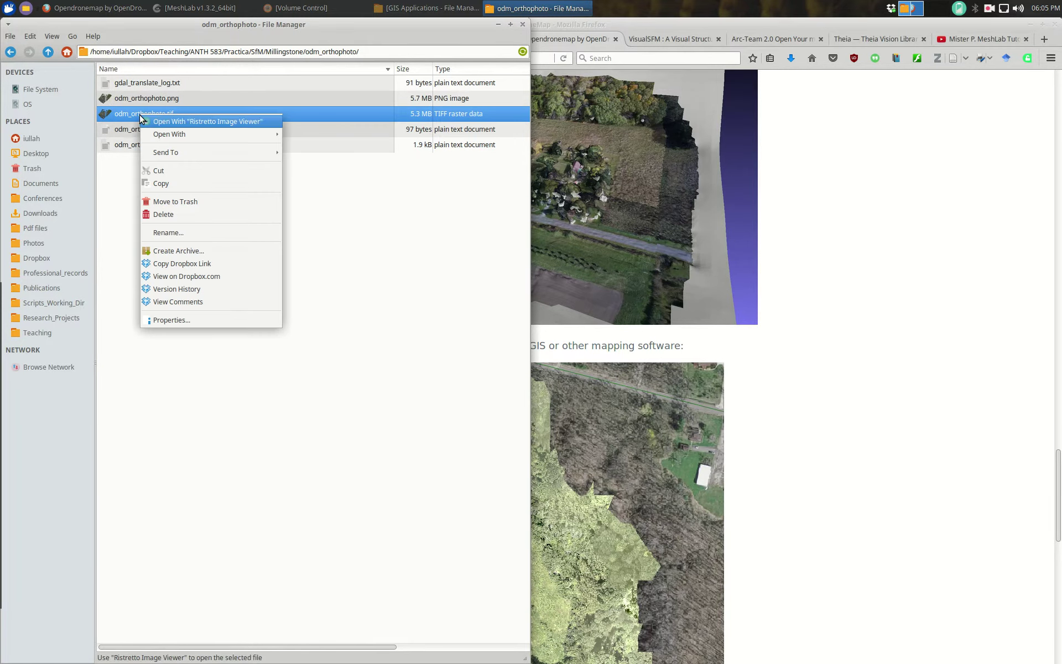
pyautogui.moveTo(201, 134)
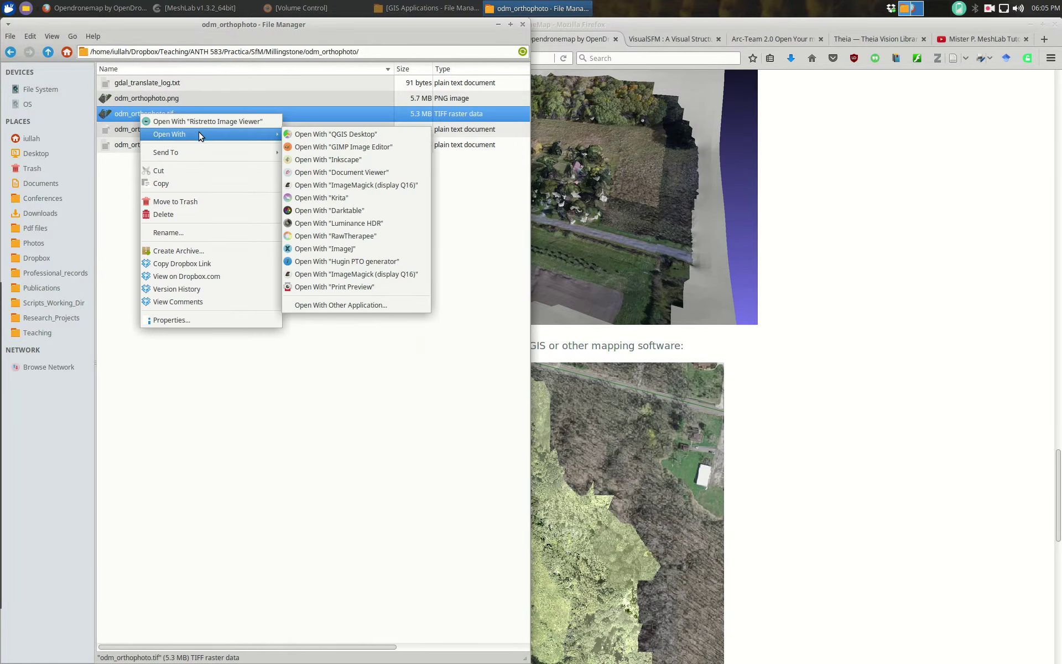
pyautogui.click(355, 138)
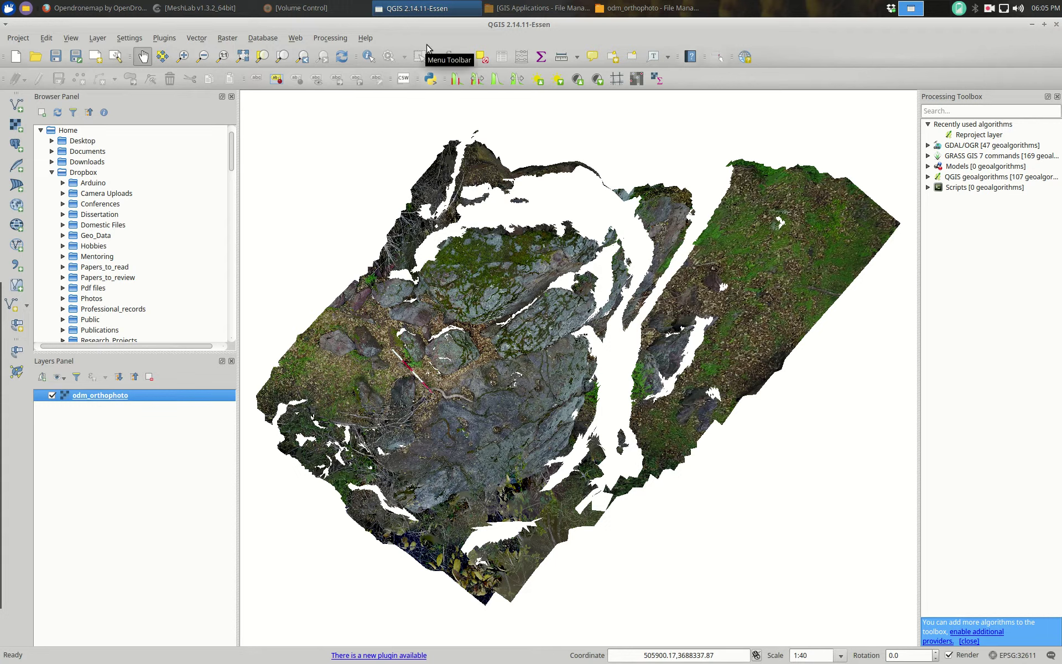
# Step: Identify a point on the rocks in the odm_orthophoto layer and inspect its band entries
pyautogui.click(370, 57)
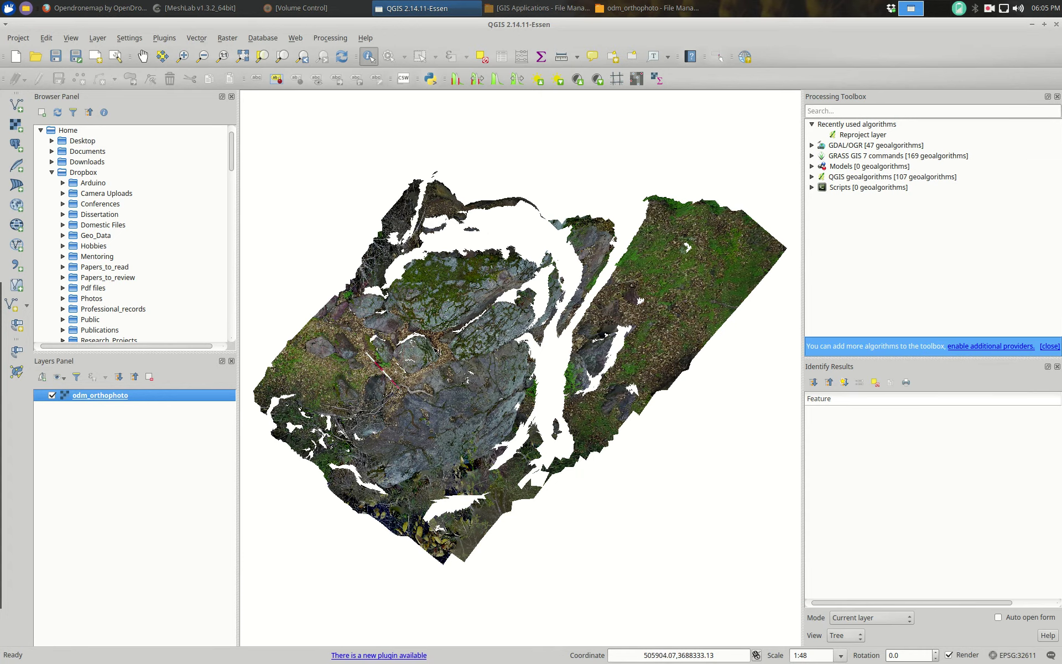
pyautogui.click(424, 351)
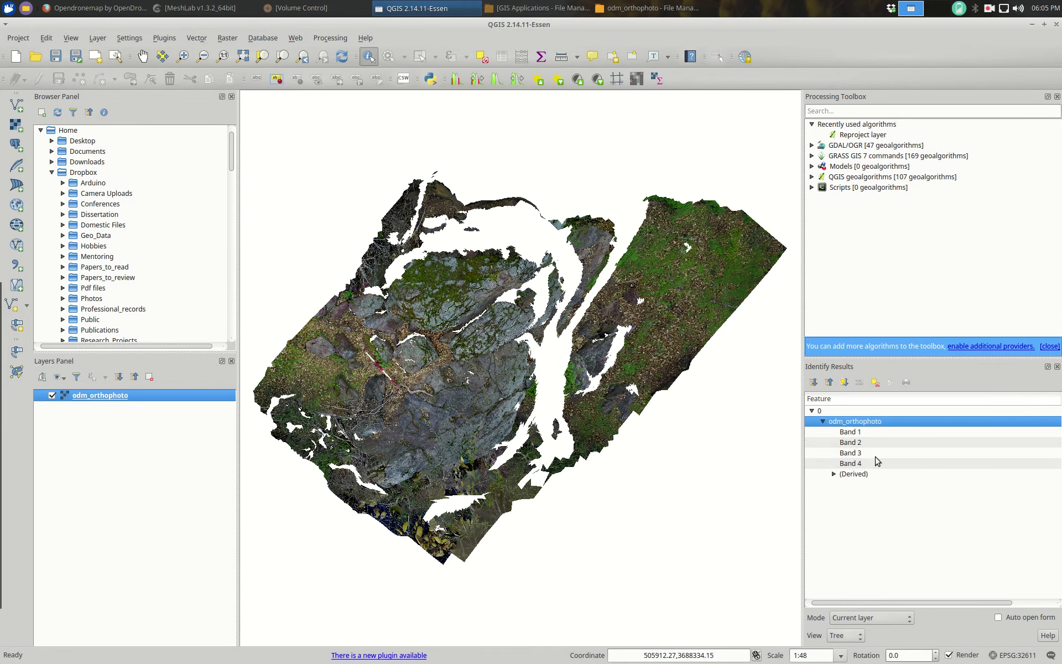
pyautogui.click(852, 454)
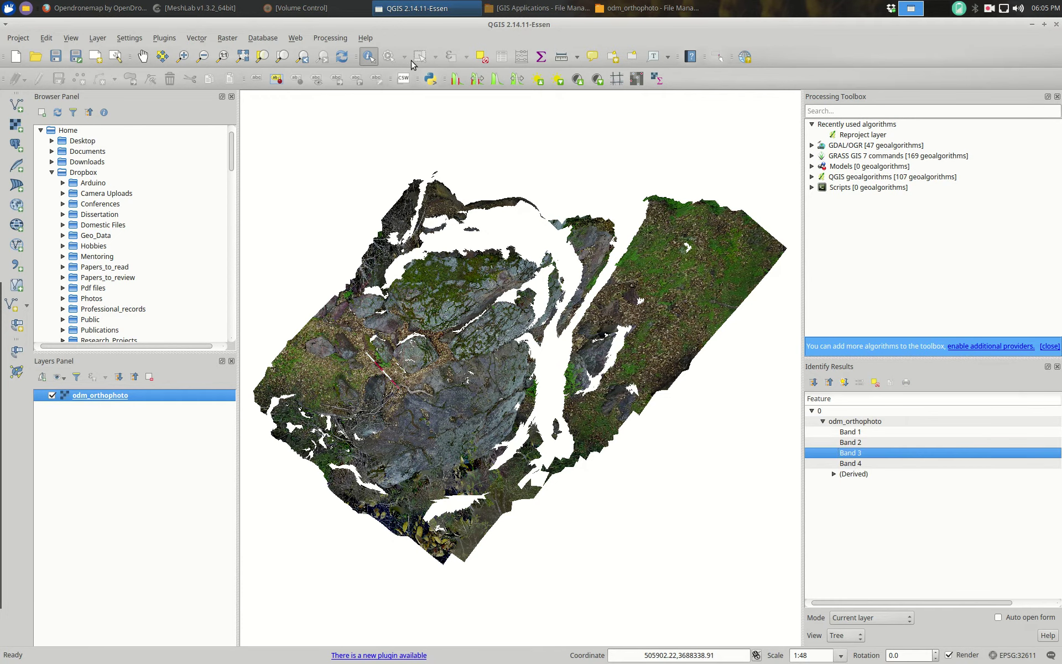
# Step: Measure line distances in meters along trial multi-point paths across the rocks and grassy slope of odm_orthophoto
pyautogui.click(560, 57)
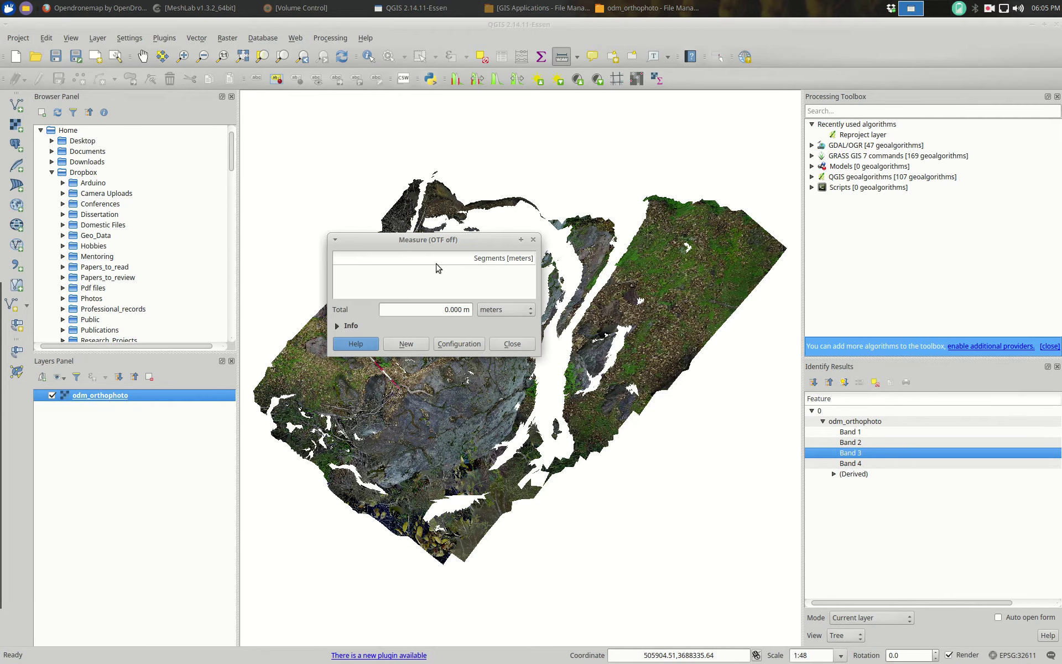
pyautogui.moveTo(461, 240); pyautogui.dragTo(206, 202)
pyautogui.click(366, 352)
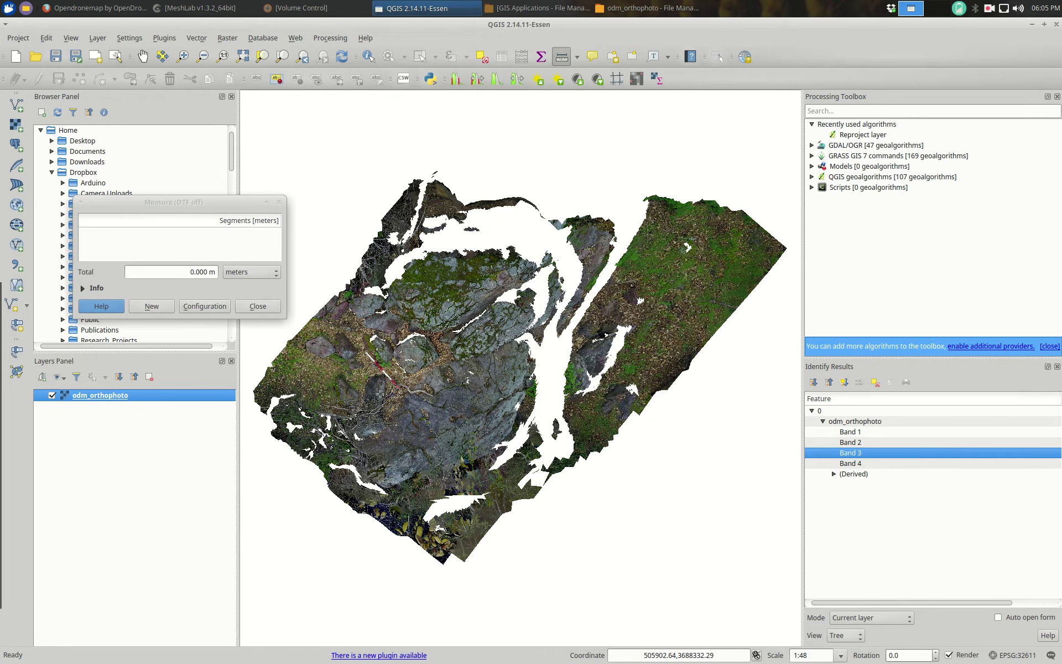
pyautogui.click(357, 352)
pyautogui.click(420, 331)
pyautogui.click(459, 404)
pyautogui.click(499, 335)
pyautogui.click(665, 313)
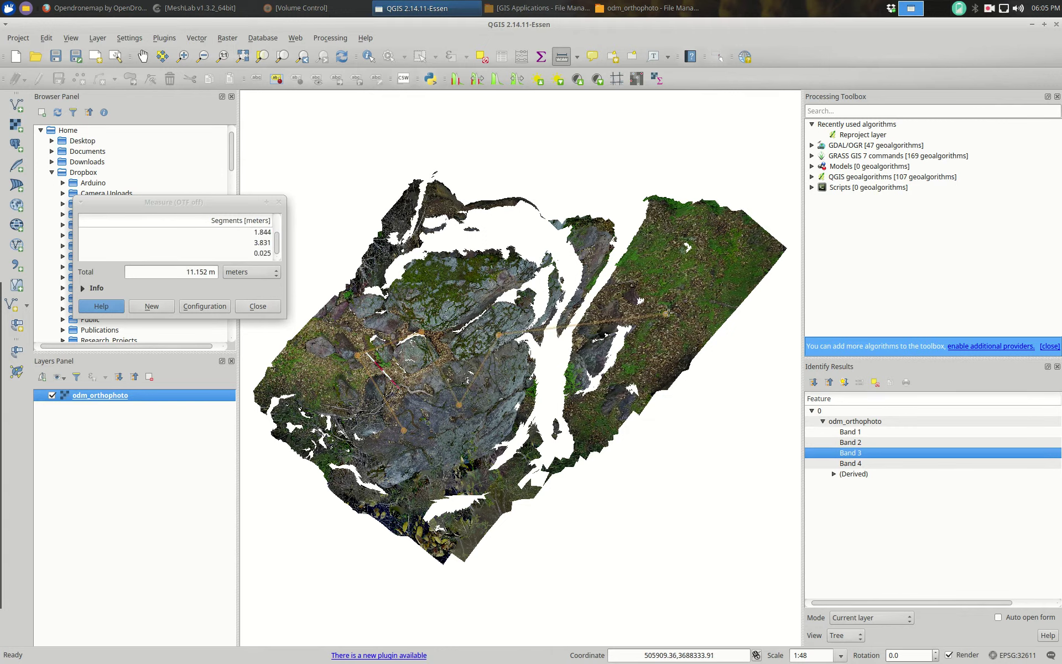
pyautogui.click(722, 244)
pyautogui.doubleClick(457, 302)
pyautogui.click(356, 419)
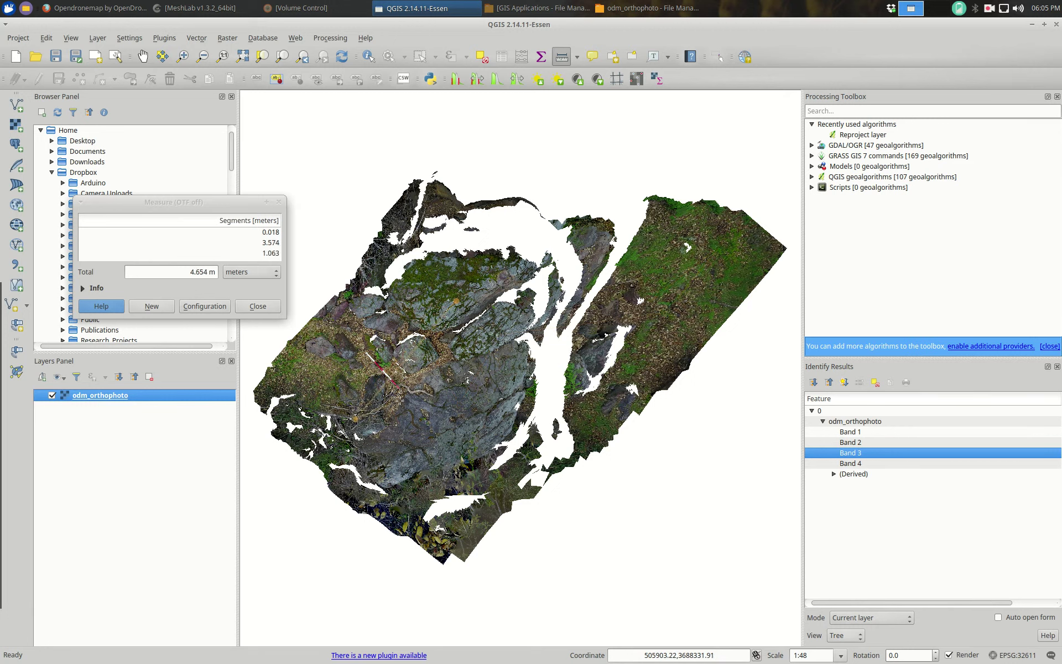
# Step: Measure the length of the red-and-white scale bar on the orthophoto, and close the measuring window
pyautogui.click(408, 381)
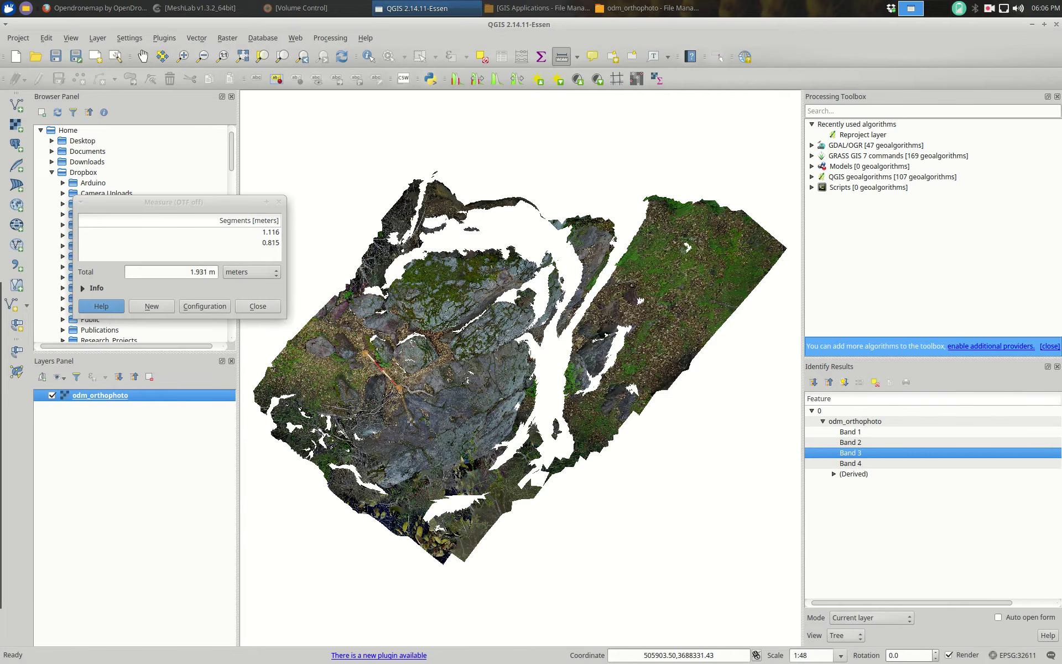
pyautogui.scroll(3, 390, 387)
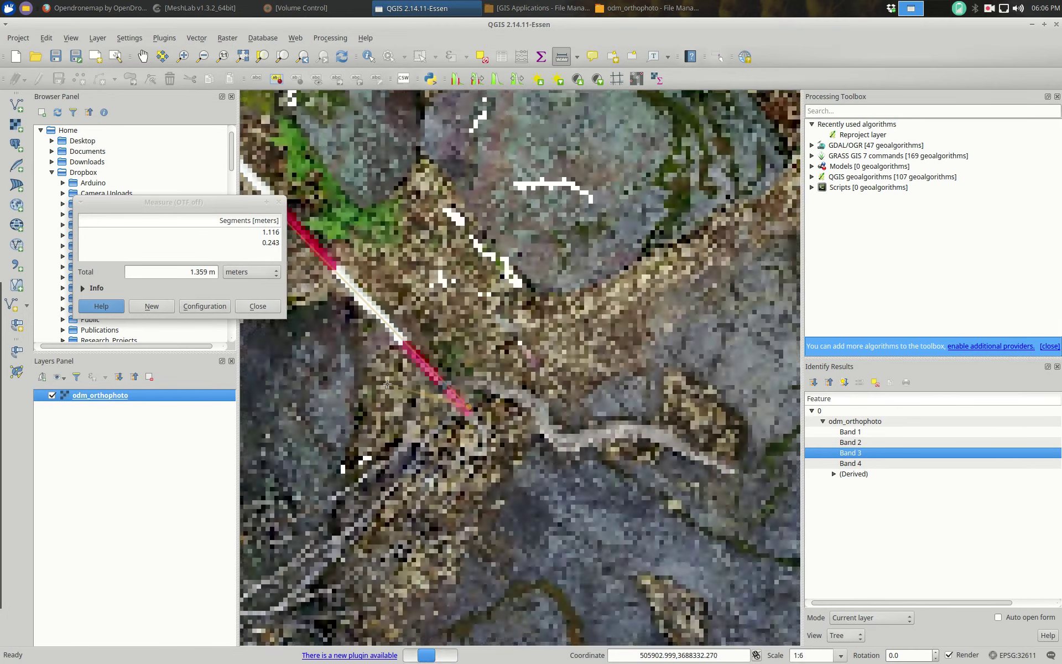
pyautogui.scroll(-2, 468, 414)
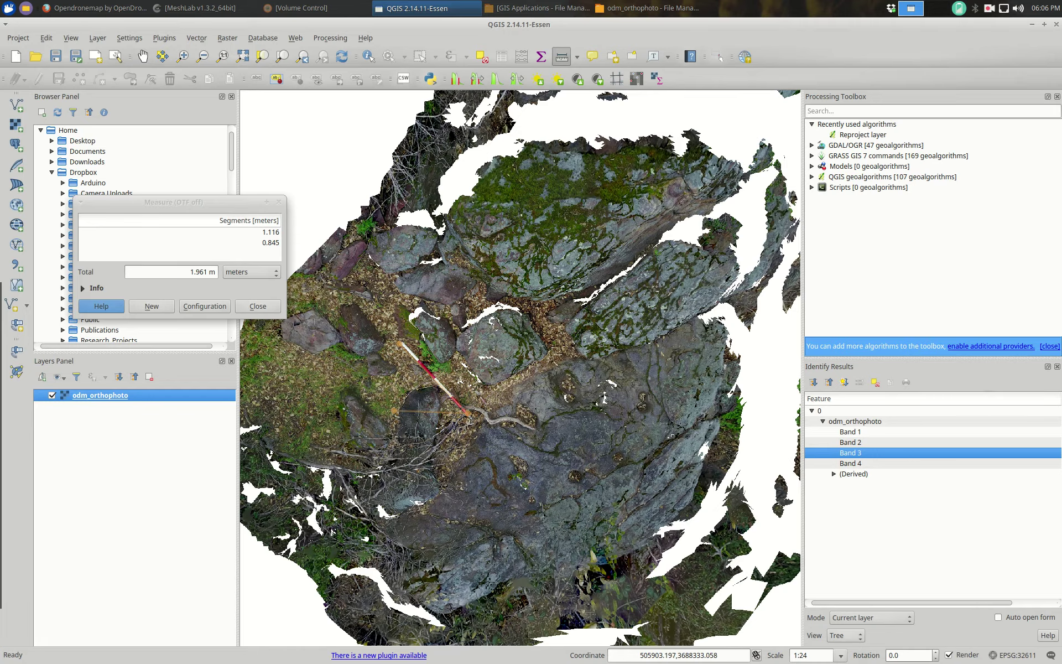
pyautogui.scroll(-1, 469, 334)
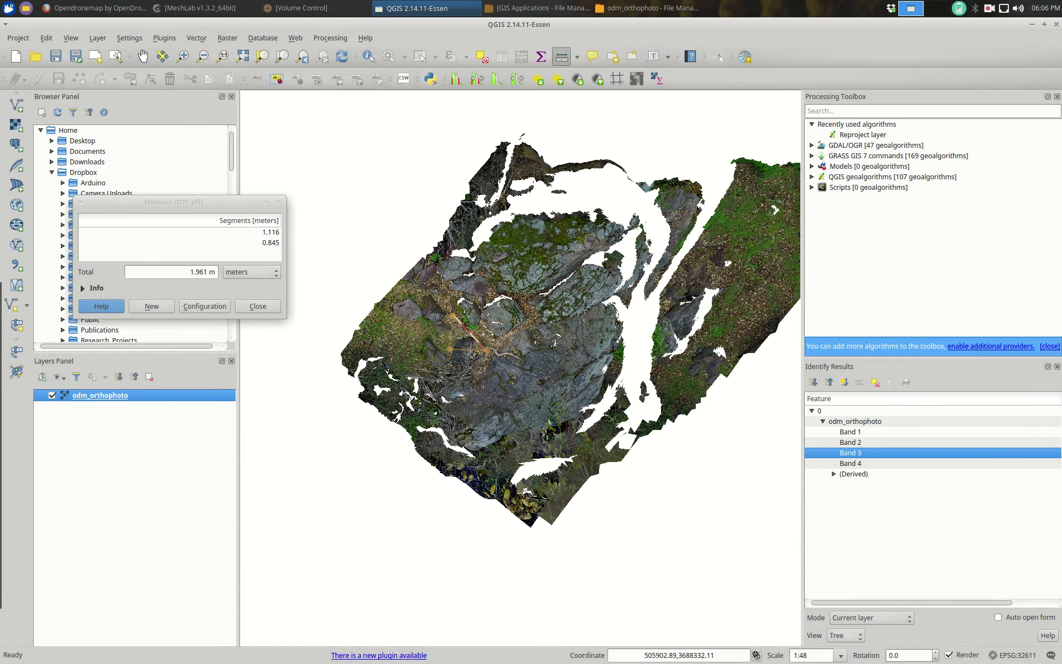
pyautogui.click(279, 202)
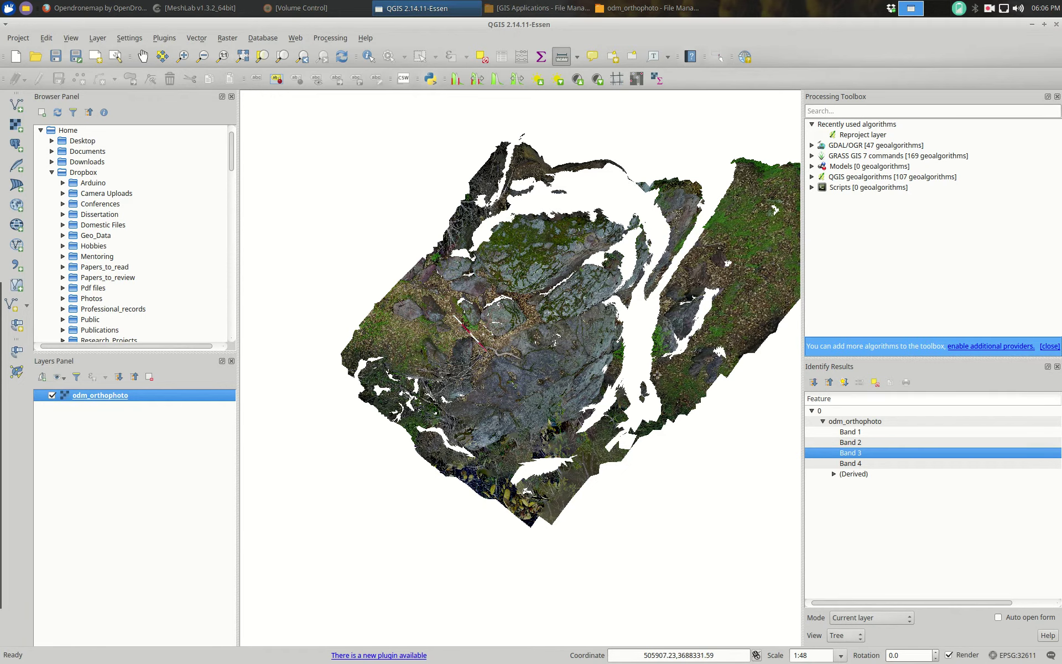
# Step: Center the orthophoto in the map view and close QGIS without saving the project
pyautogui.click(143, 56)
pyautogui.moveTo(558, 277); pyautogui.dragTo(465, 368)
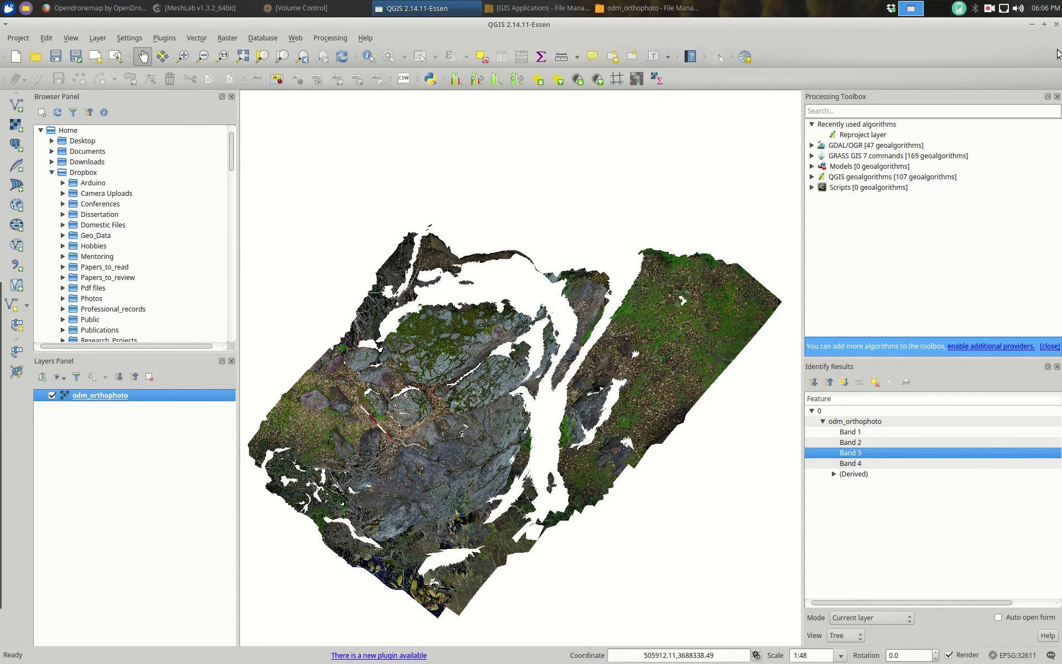
pyautogui.click(1056, 24)
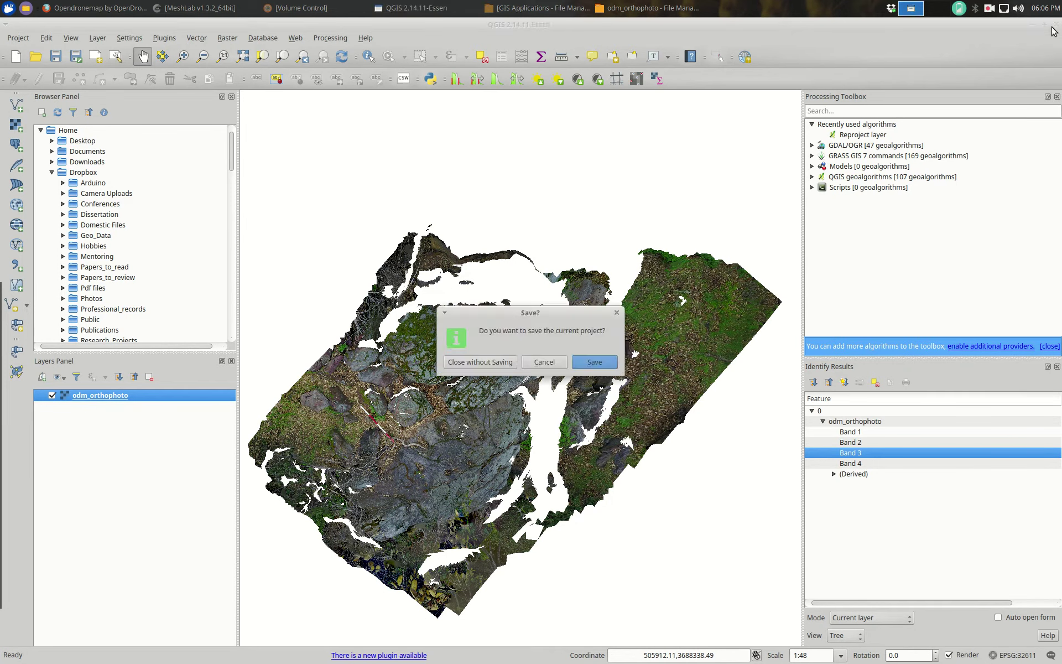
pyautogui.click(475, 363)
pyautogui.click(387, 318)
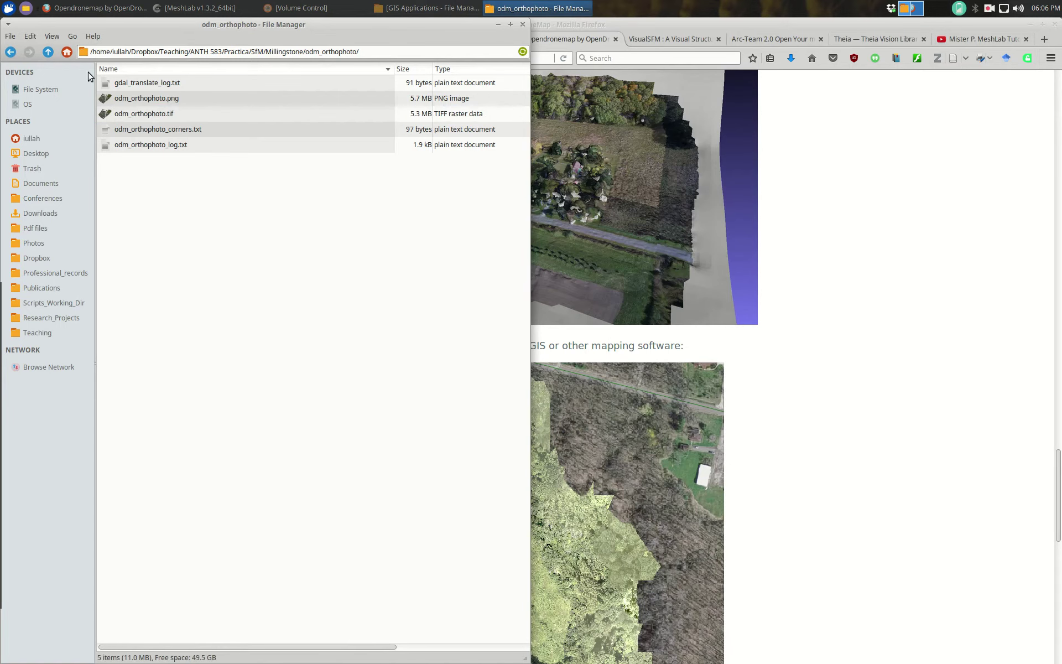
# Step: Look through the Millingstone project's odm_georeferencing and odm_texturing folders and highlight odm_textured_model_geo.obj
pyautogui.click(43, 55)
pyautogui.click(122, 161)
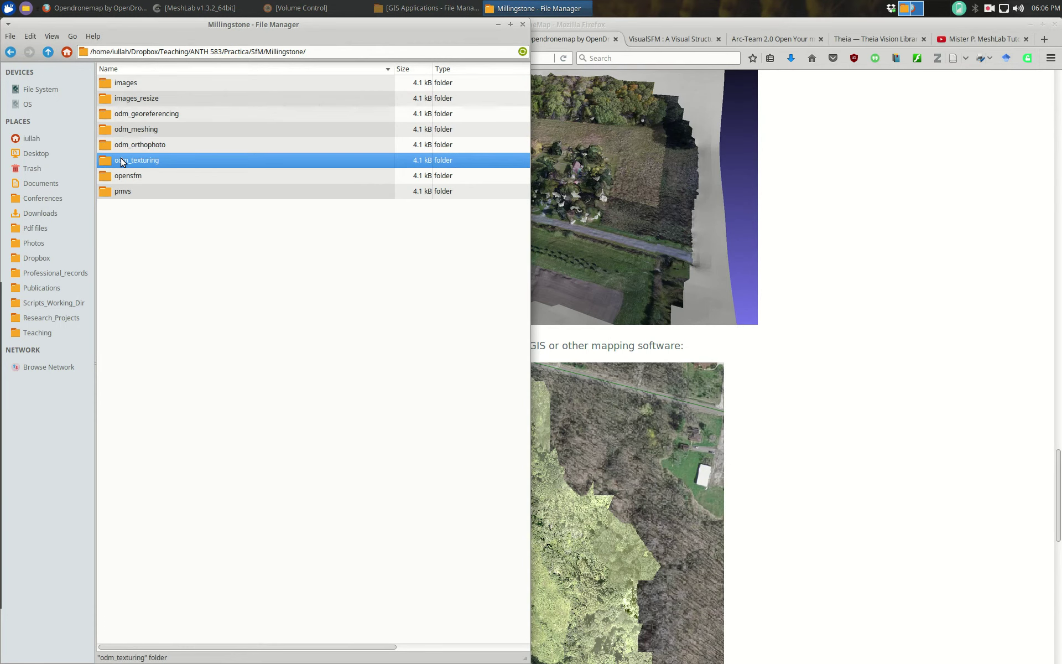
pyautogui.doubleClick(145, 114)
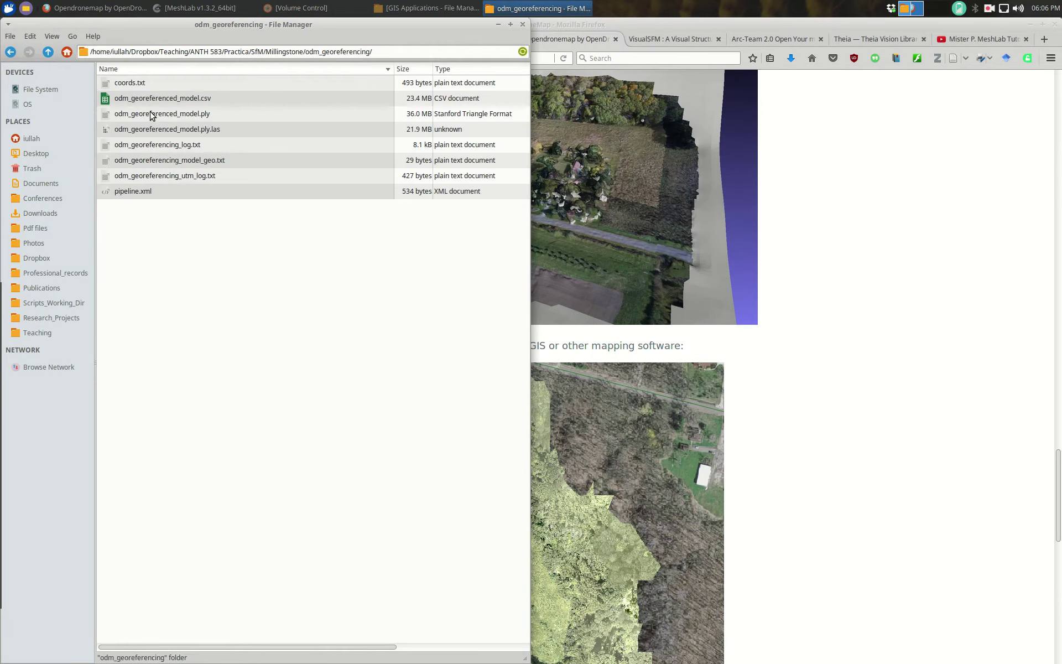
pyautogui.click(50, 51)
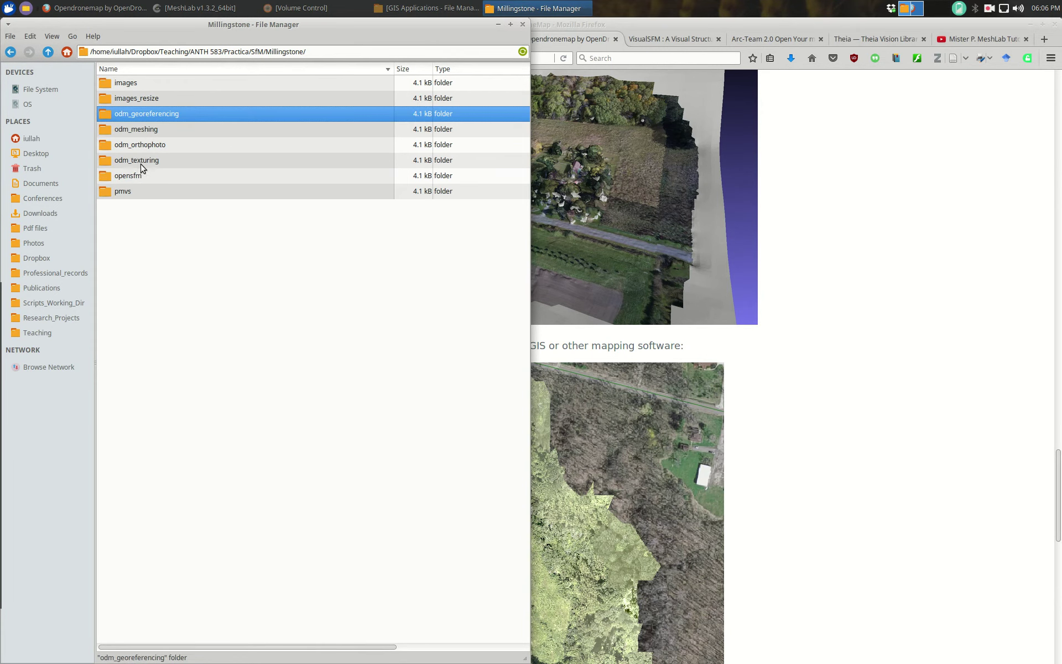
pyautogui.click(145, 162)
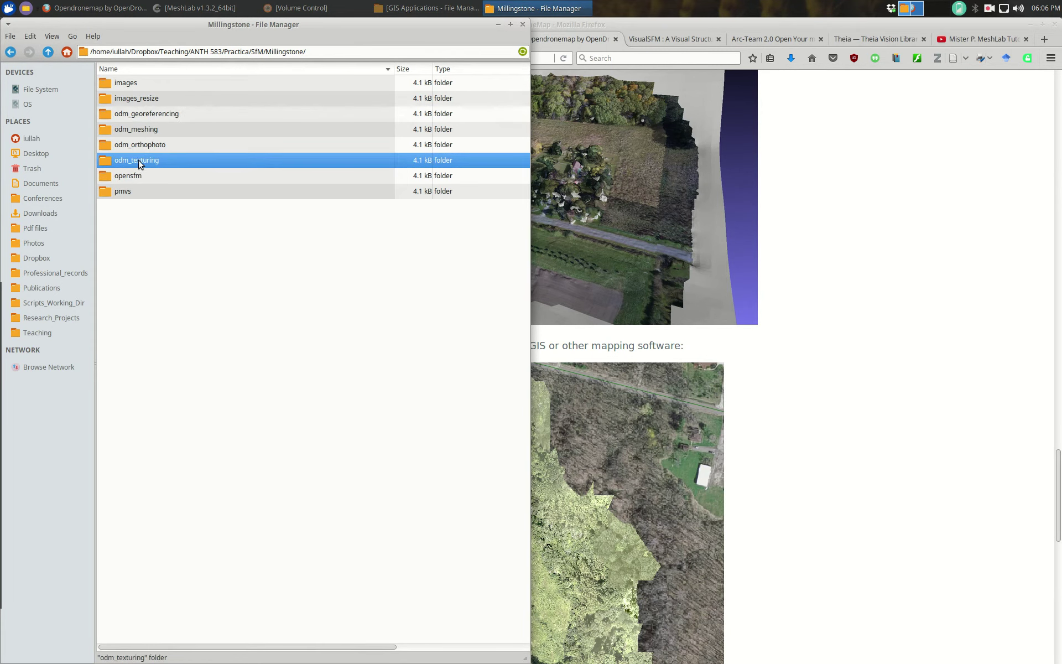
pyautogui.doubleClick(139, 161)
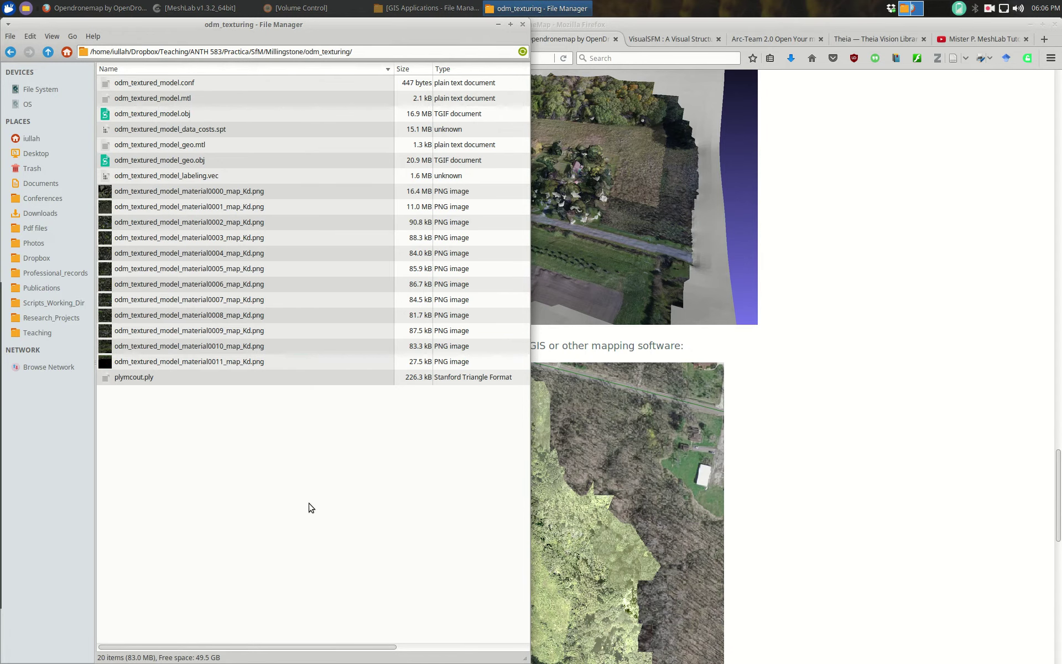
pyautogui.click(185, 161)
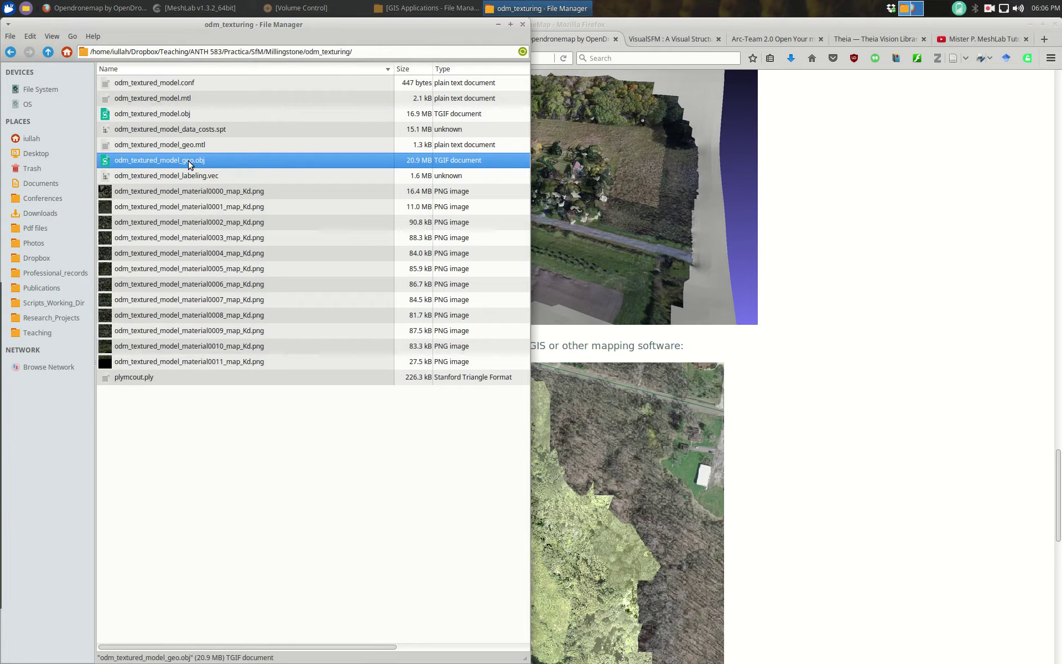
# Step: Switch to MeshLab and show its empty project
pyautogui.click(200, 5)
pyautogui.click(202, 5)
pyautogui.click(202, 5)
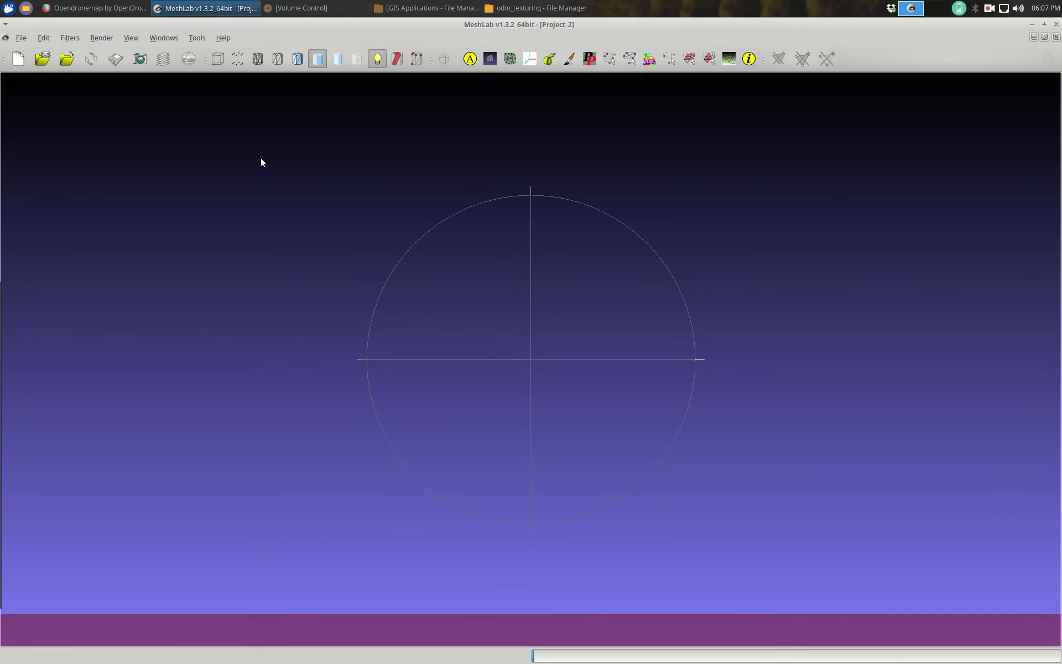
# Step: Switch to Firefox and look over the home page of the Mister P. MeshLab Tutorials channel on YouTube
pyautogui.click(94, 8)
pyautogui.click(977, 38)
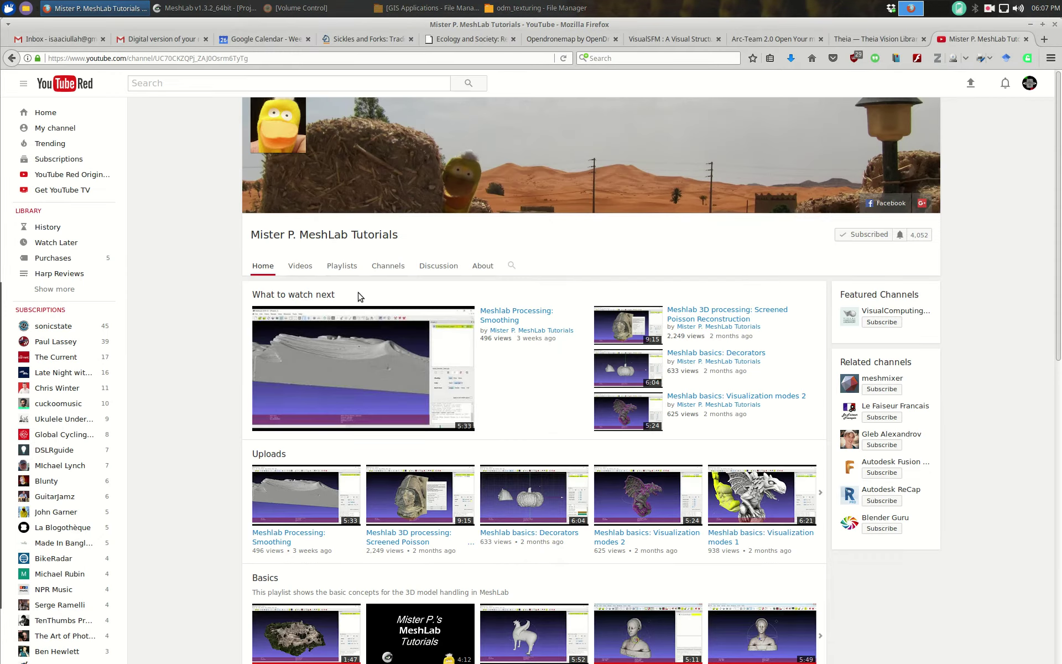
pyautogui.scroll(-3, 645, 441)
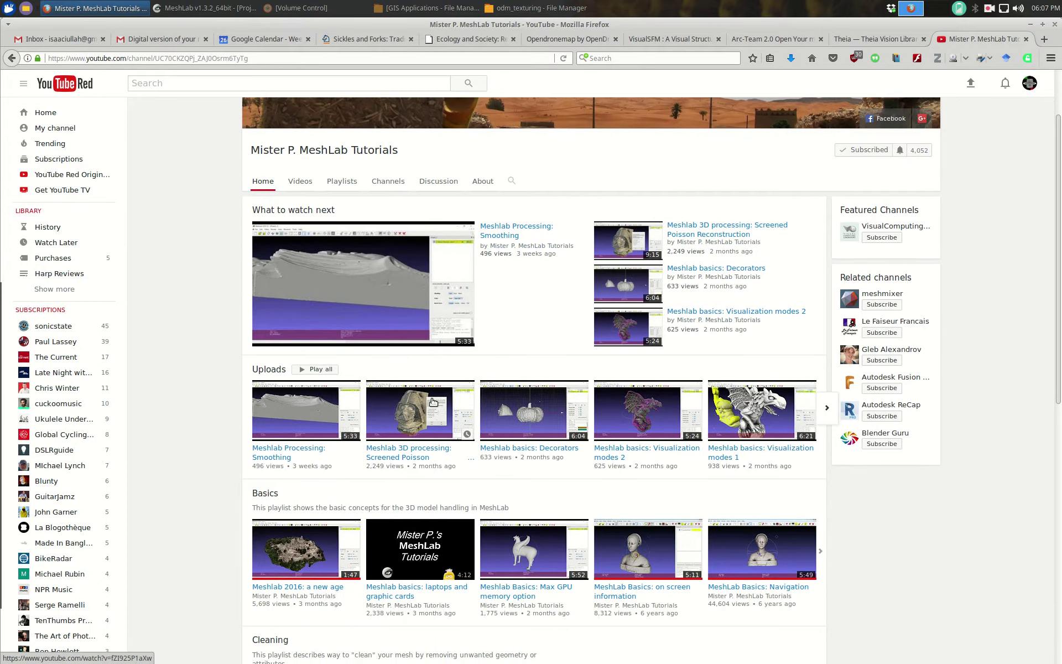
pyautogui.scroll(2, 289, 261)
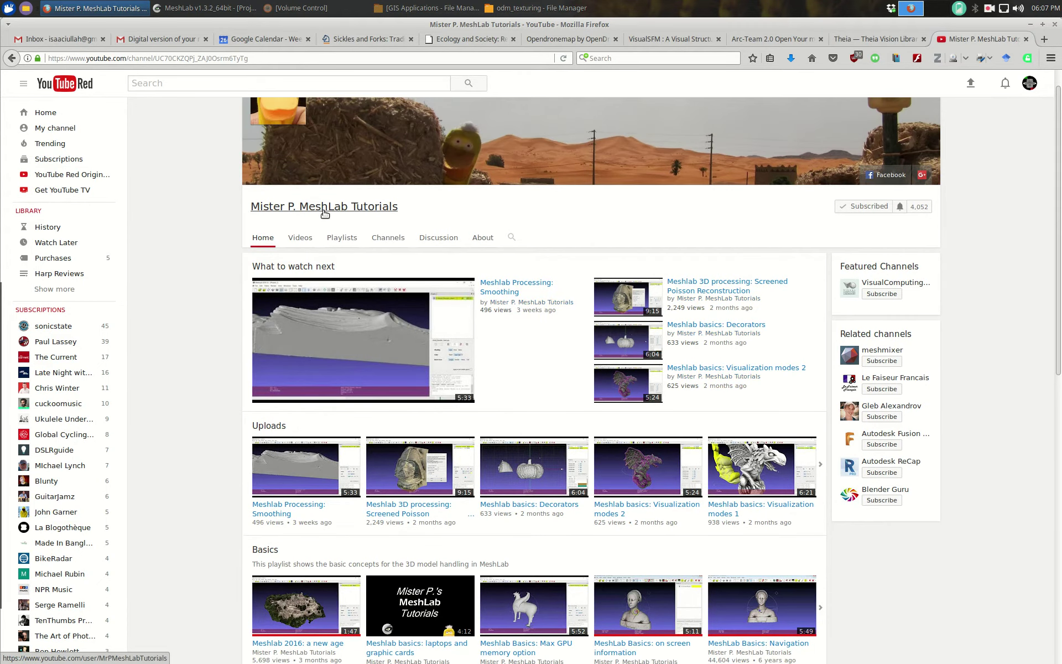
pyautogui.scroll(1, 404, 234)
pyautogui.scroll(1, 404, 234)
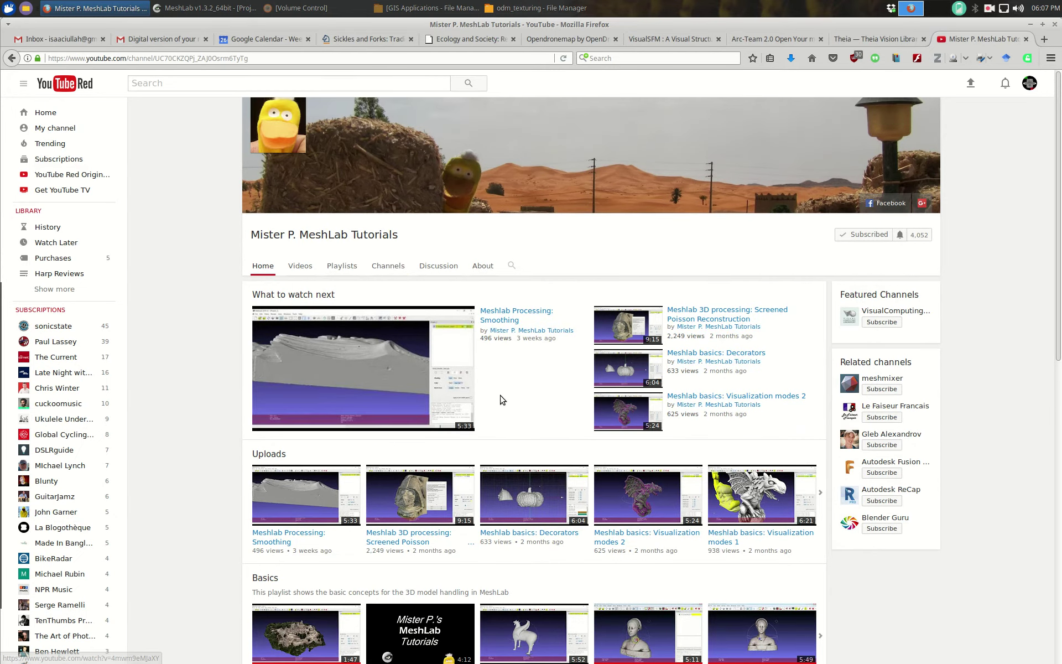
pyautogui.scroll(-3, 502, 407)
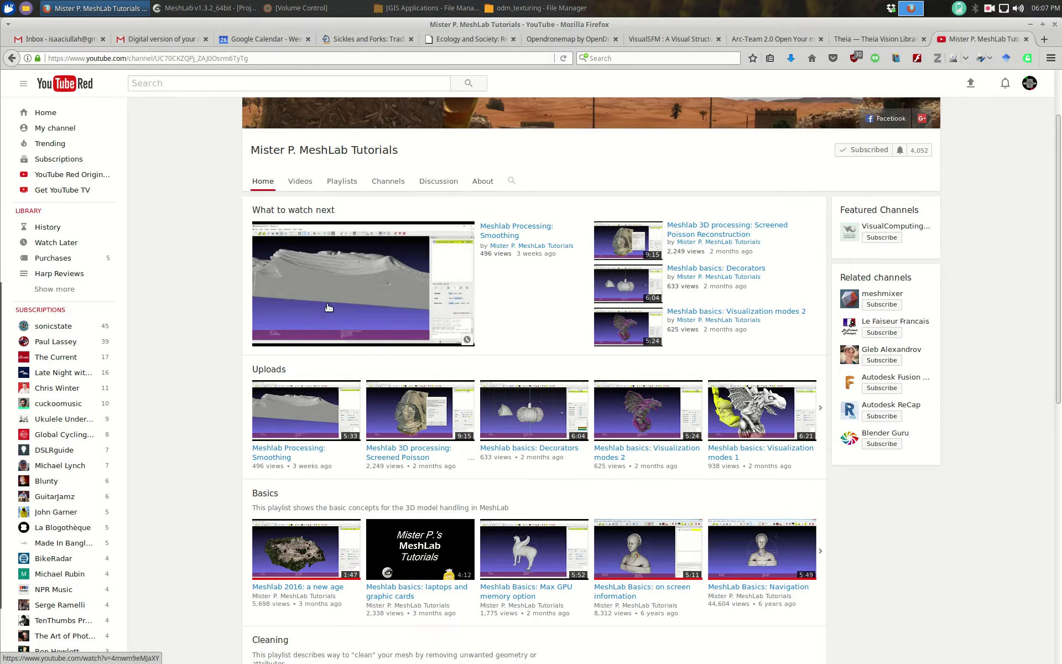
# Step: List all videos of the Mister P. MeshLab Tutorials channel, load more entries and examine the available tutorial topics
pyautogui.click(301, 182)
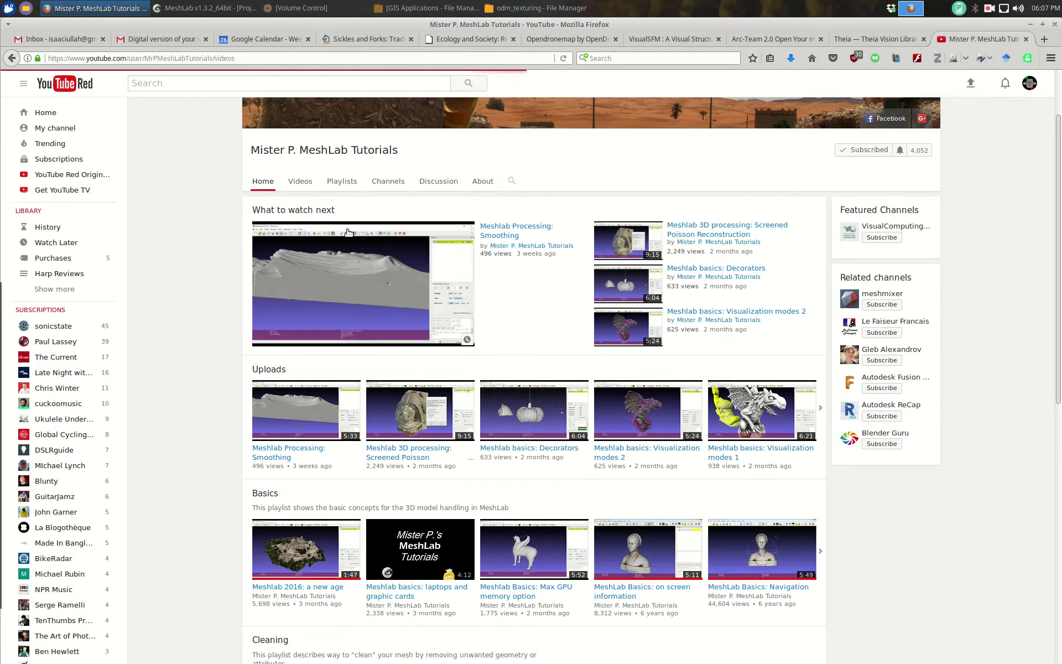
pyautogui.scroll(-5, 596, 539)
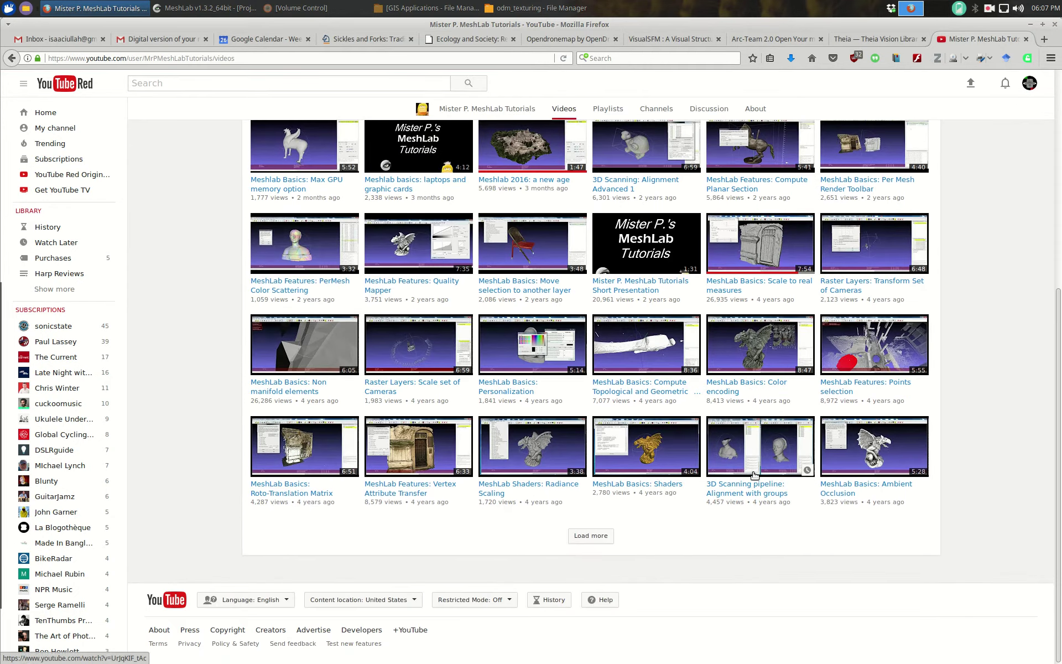
pyautogui.click(591, 535)
pyautogui.scroll(2, 564, 558)
pyautogui.scroll(3, 563, 559)
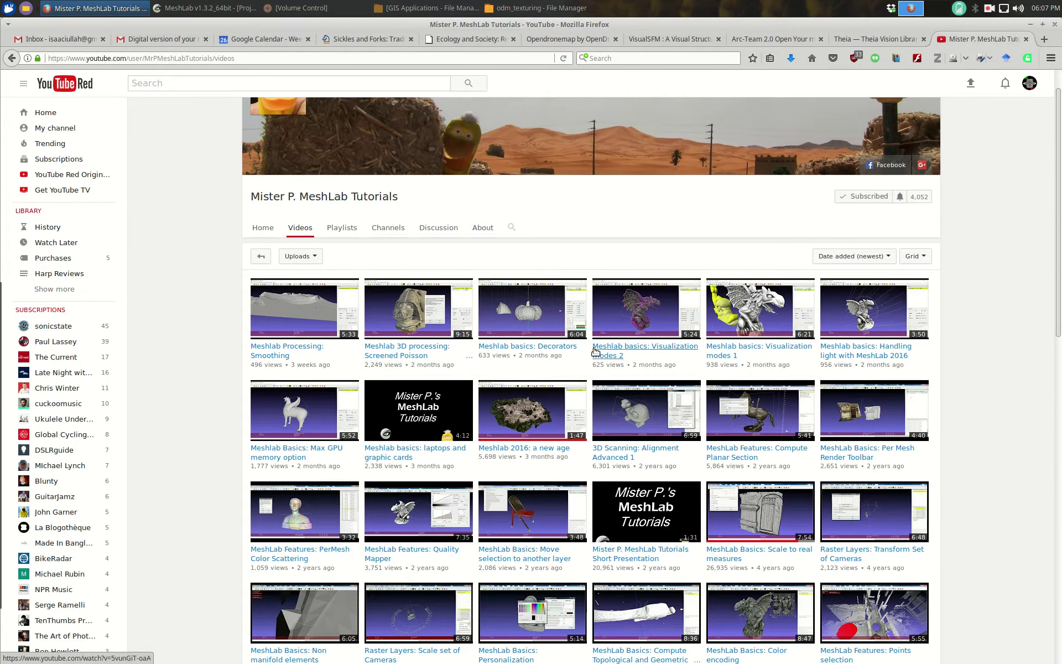
pyautogui.scroll(-2, 644, 438)
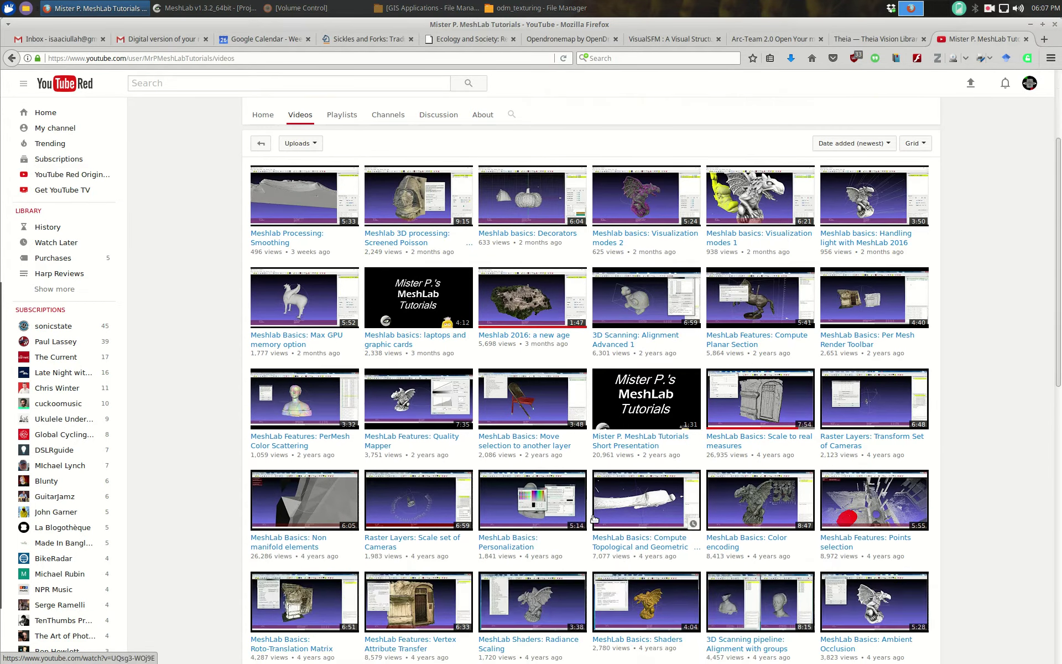
pyautogui.scroll(-15, 579, 379)
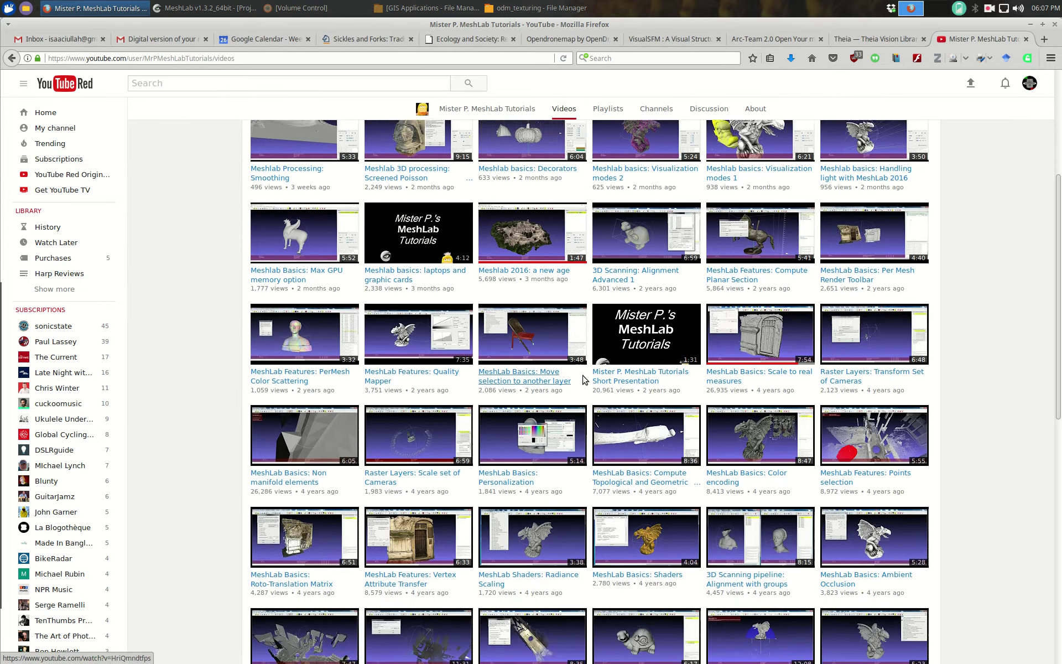
pyautogui.scroll(10, 592, 436)
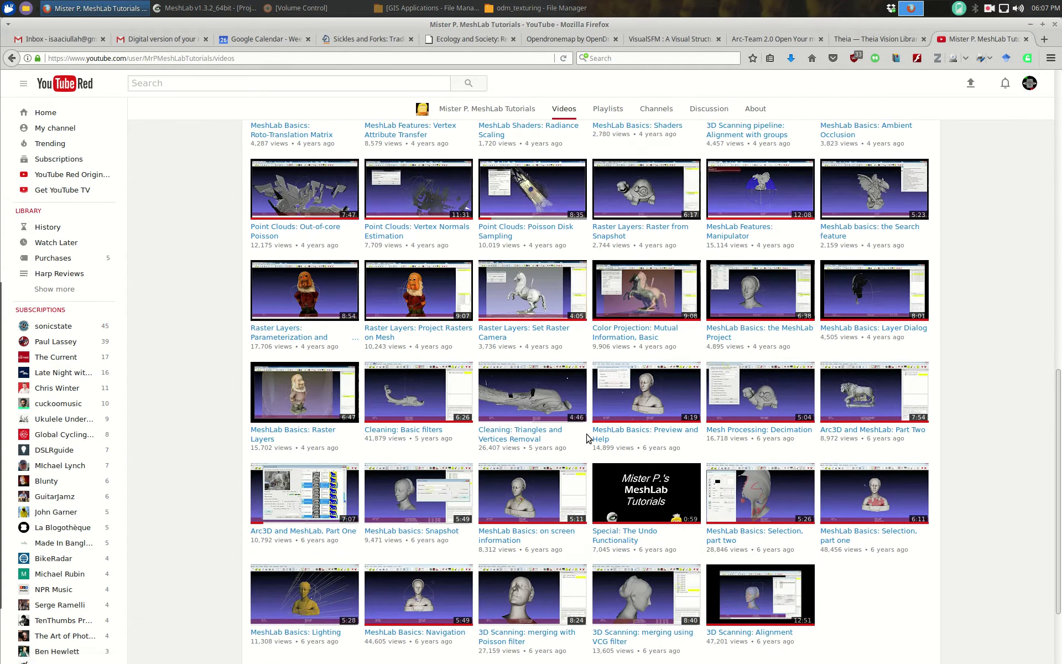
pyautogui.scroll(4, 558, 432)
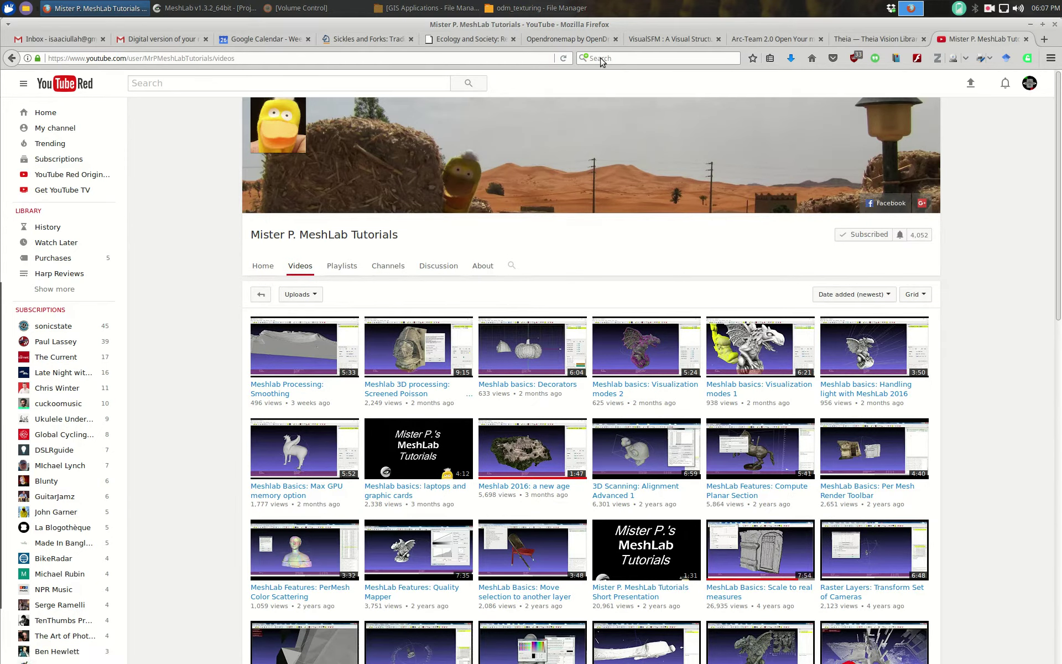
# Step: Switch back to MeshLab and import the mesh odm_textured_model_geo.obj from the odm_texturing folder
pyautogui.click(239, 6)
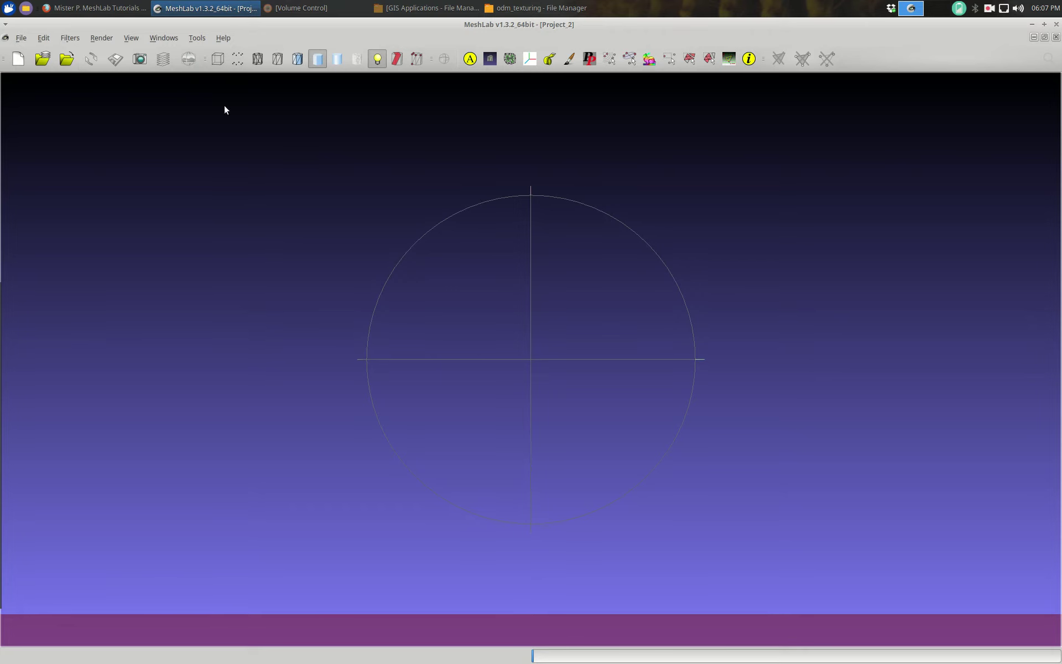
pyautogui.click(66, 58)
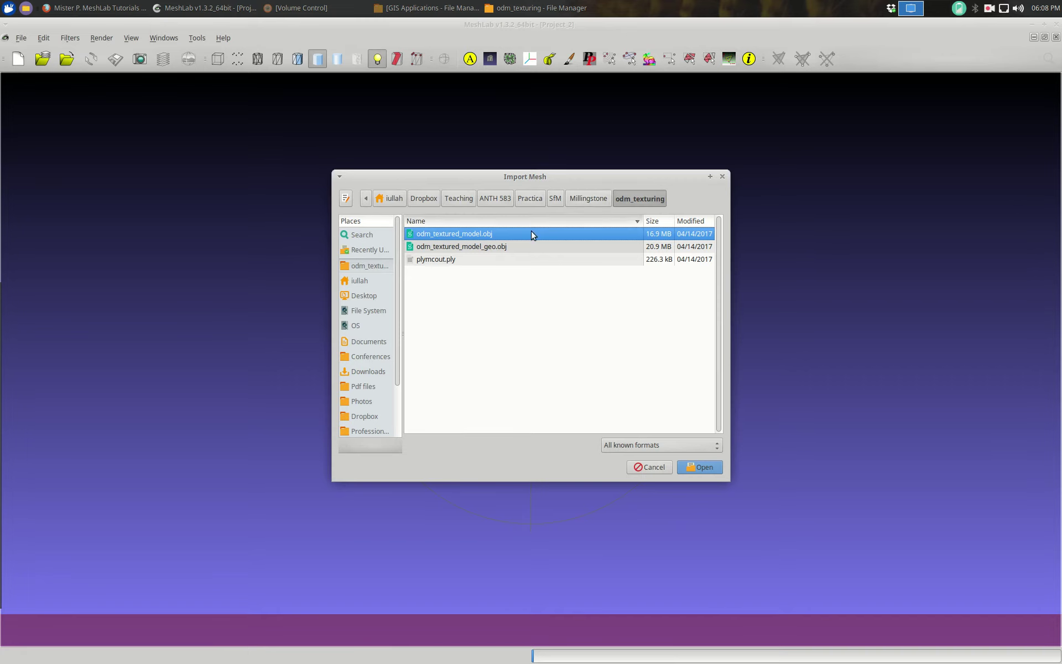
pyautogui.click(479, 249)
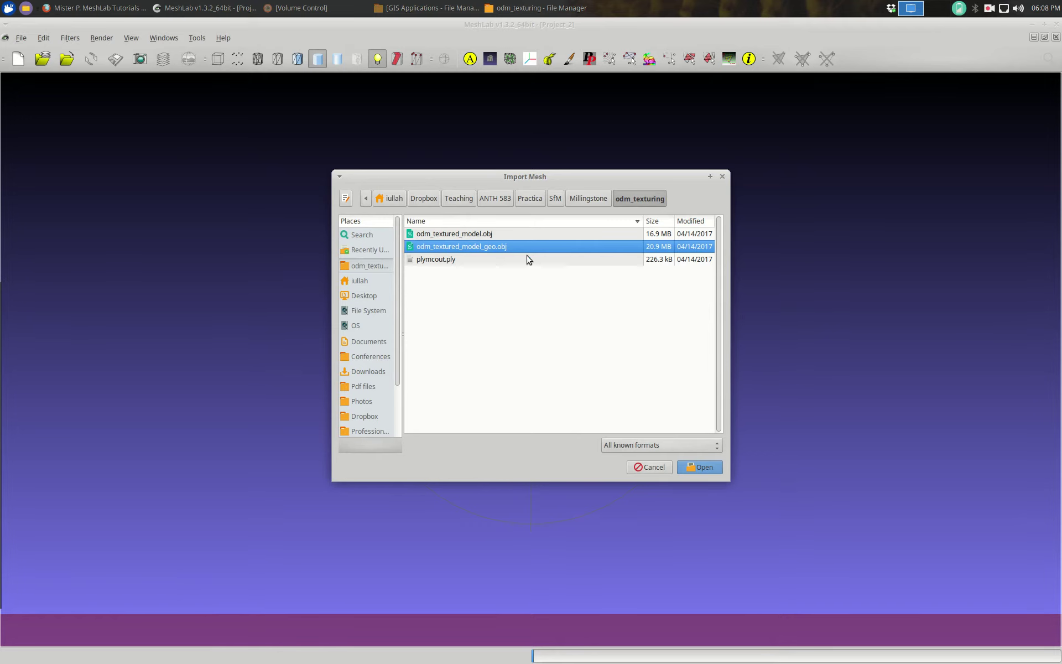
pyautogui.click(703, 468)
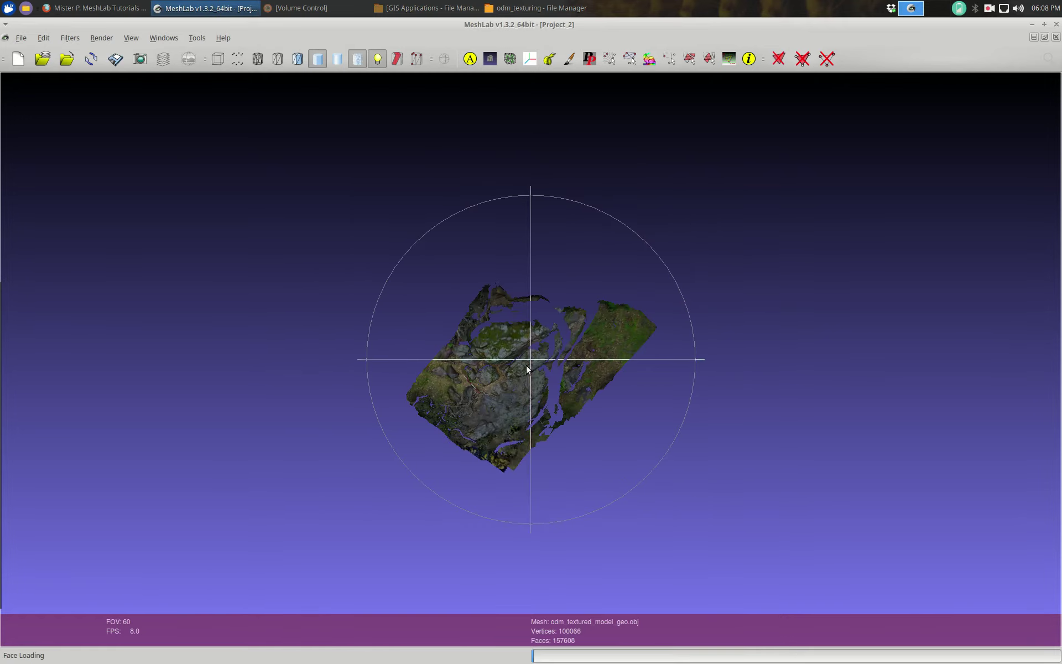
# Step: Examine the textured rock model closely from above and from several oblique sides
pyautogui.scroll(5, 516, 347)
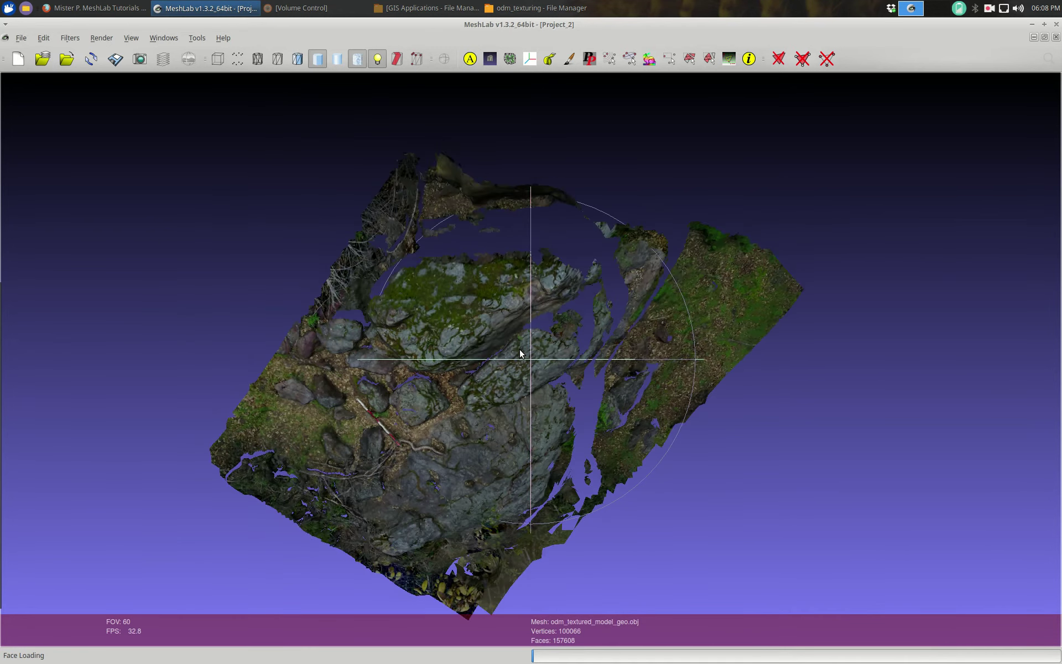
pyautogui.moveTo(516, 350); pyautogui.dragTo(511, 368)
pyautogui.moveTo(439, 467); pyautogui.dragTo(403, 234)
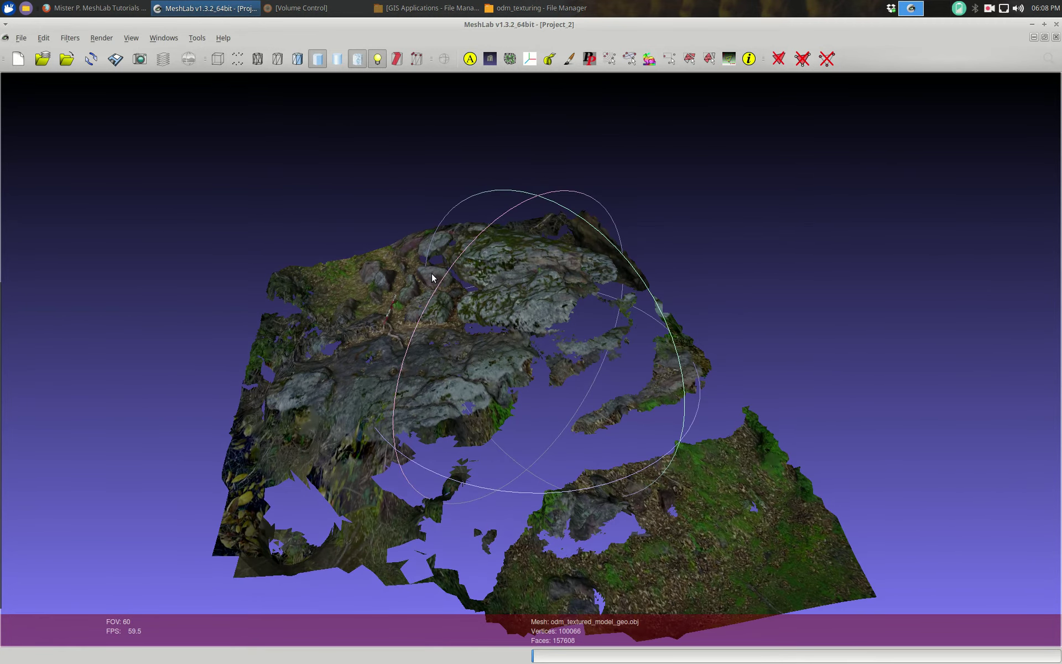
pyautogui.keyDown('shift'); pyautogui.moveTo(462, 339); pyautogui.dragTo(508, 411); pyautogui.keyUp('shift')
pyautogui.keyDown('ctrl'); pyautogui.moveTo(496, 354); pyautogui.dragTo(556, 328); pyautogui.keyUp('ctrl')
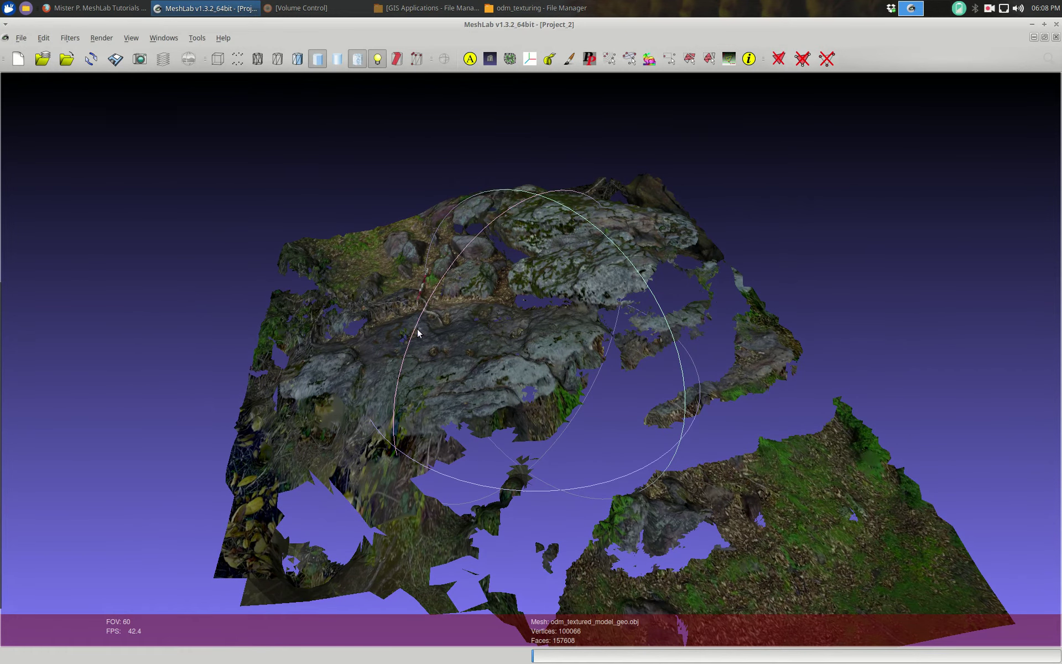
pyautogui.moveTo(630, 314); pyautogui.dragTo(769, 415)
pyautogui.moveTo(308, 351); pyautogui.dragTo(502, 397)
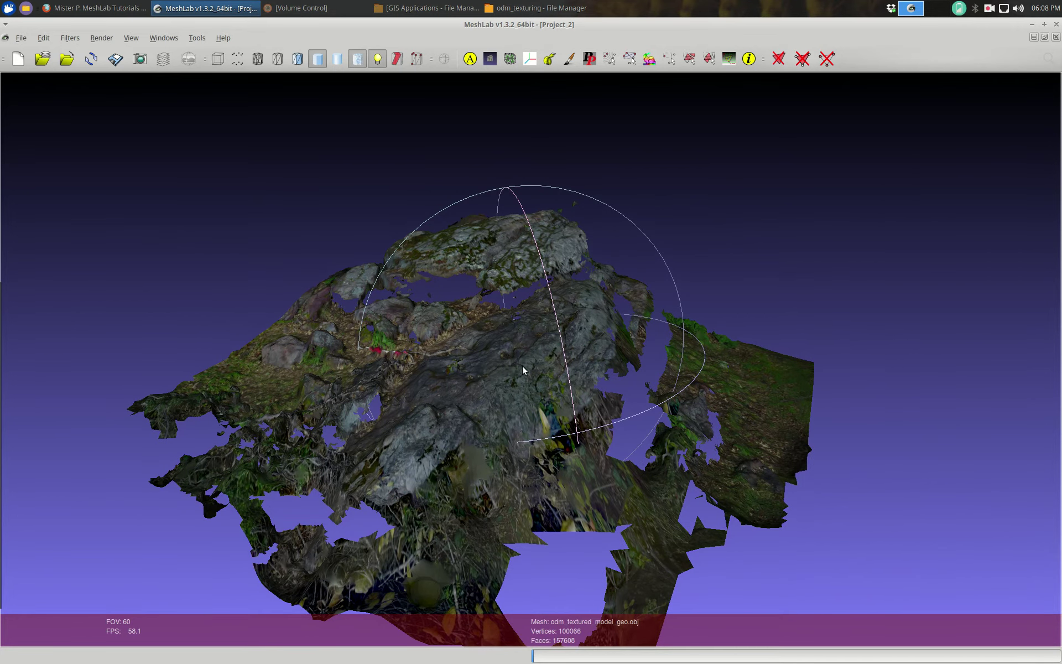
pyautogui.moveTo(481, 447); pyautogui.dragTo(401, 457)
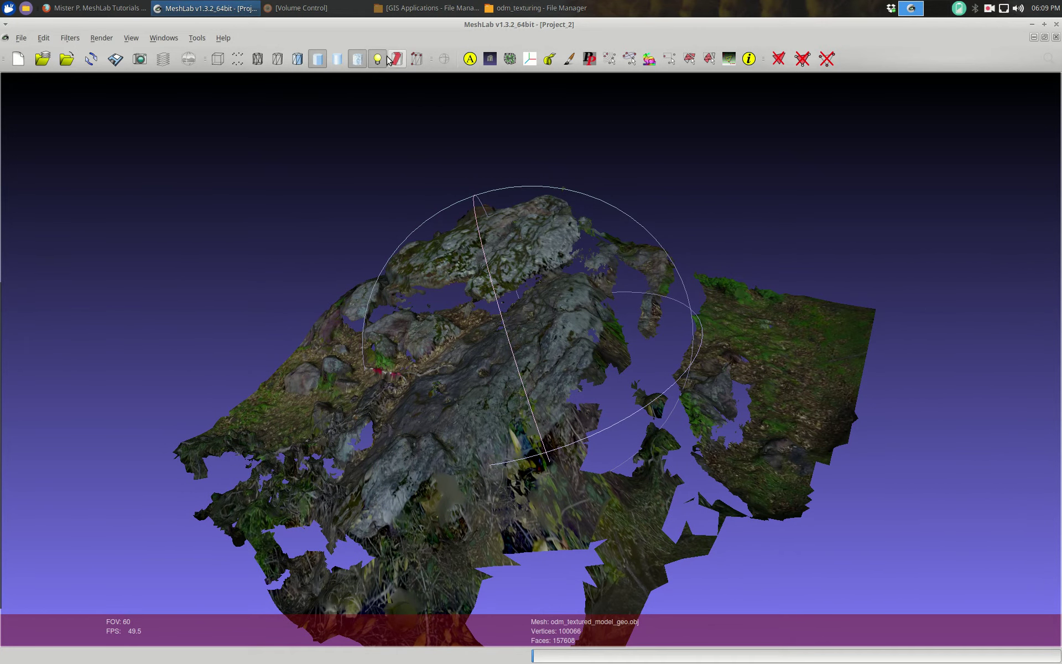
# Step: Hide the model's texture and inspect the bare flat-shaded mesh with the lighting off and back on
pyautogui.click(357, 60)
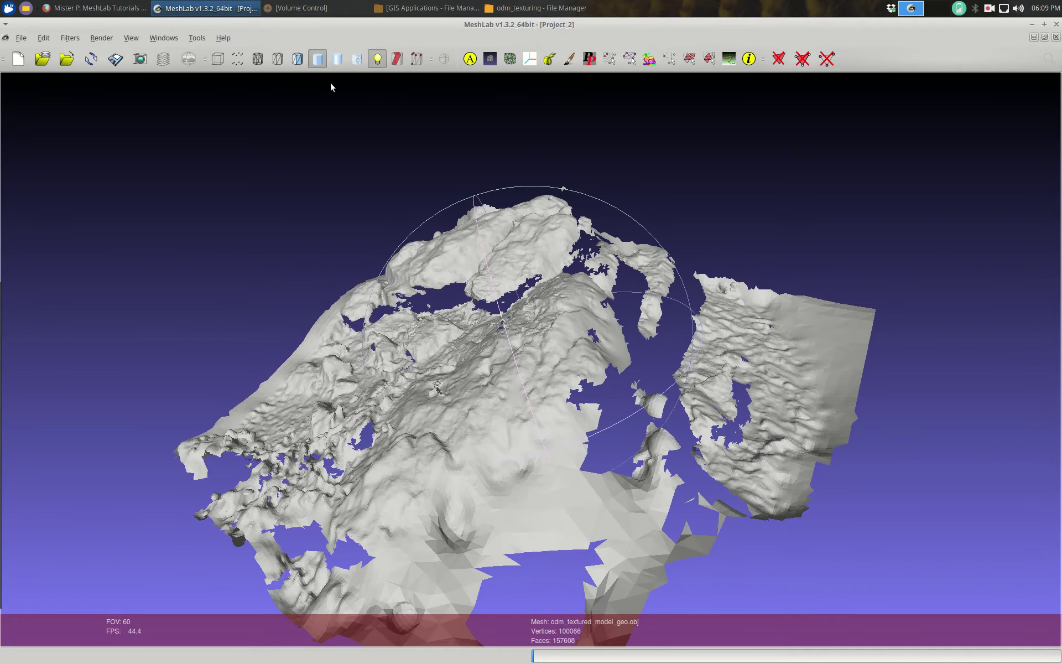
pyautogui.click(358, 58)
pyautogui.click(357, 60)
pyautogui.moveTo(397, 380)
pyautogui.mouseDown()
pyautogui.moveTo(533, 411)
pyautogui.moveTo(382, 384)
pyautogui.moveTo(406, 382)
pyautogui.mouseUp()
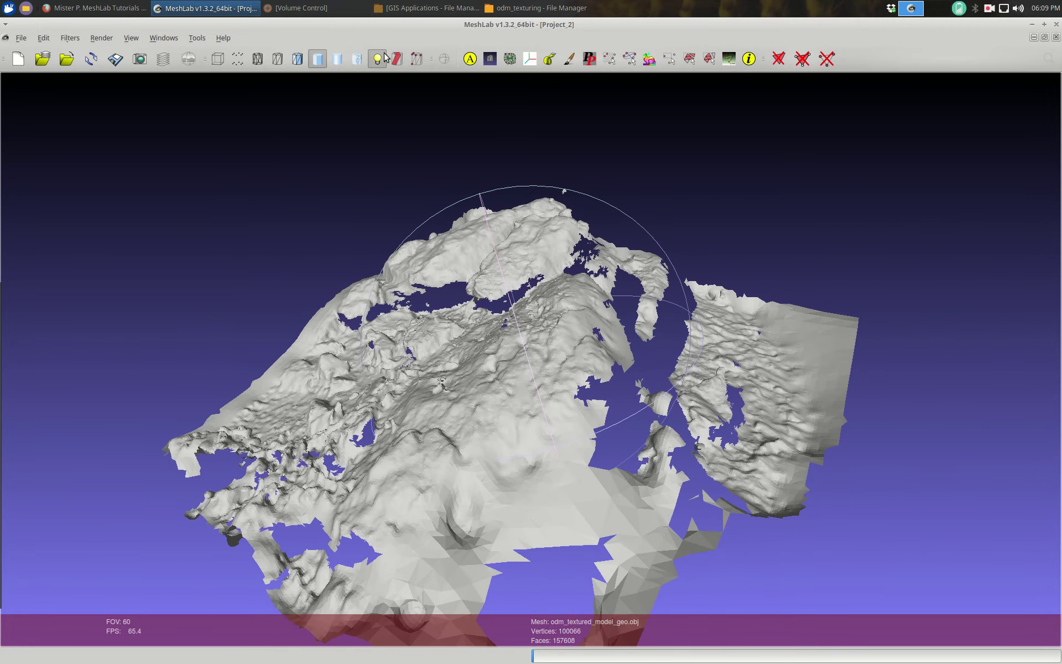
pyautogui.click(377, 60)
pyautogui.moveTo(418, 369)
pyautogui.mouseDown()
pyautogui.moveTo(695, 434)
pyautogui.moveTo(633, 459)
pyautogui.moveTo(429, 382)
pyautogui.mouseUp()
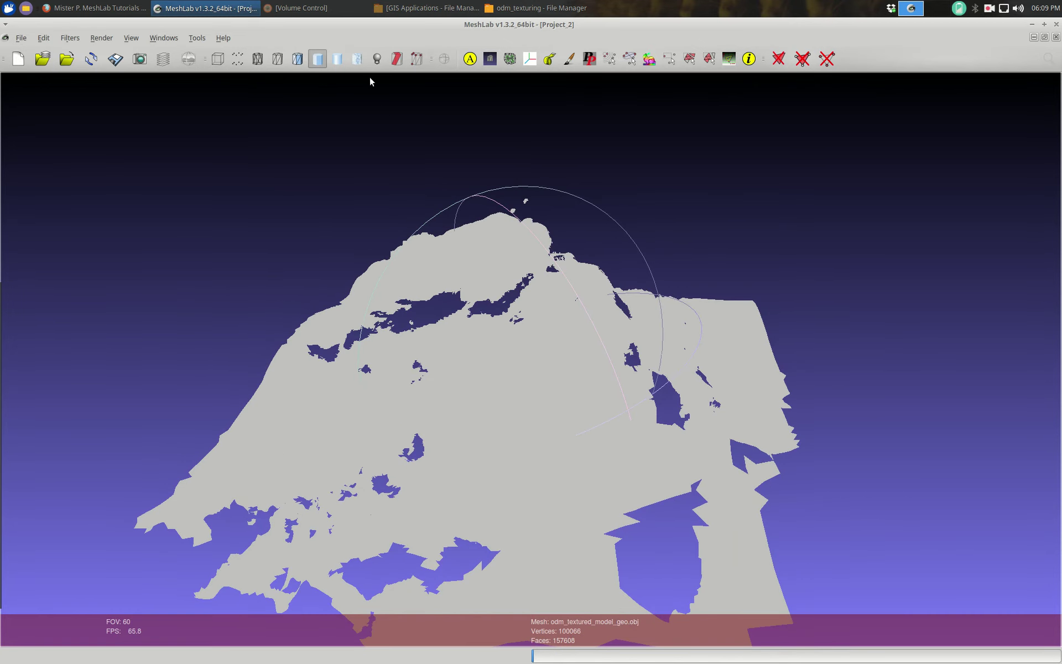
pyautogui.click(377, 60)
pyautogui.moveTo(486, 447); pyautogui.dragTo(671, 433)
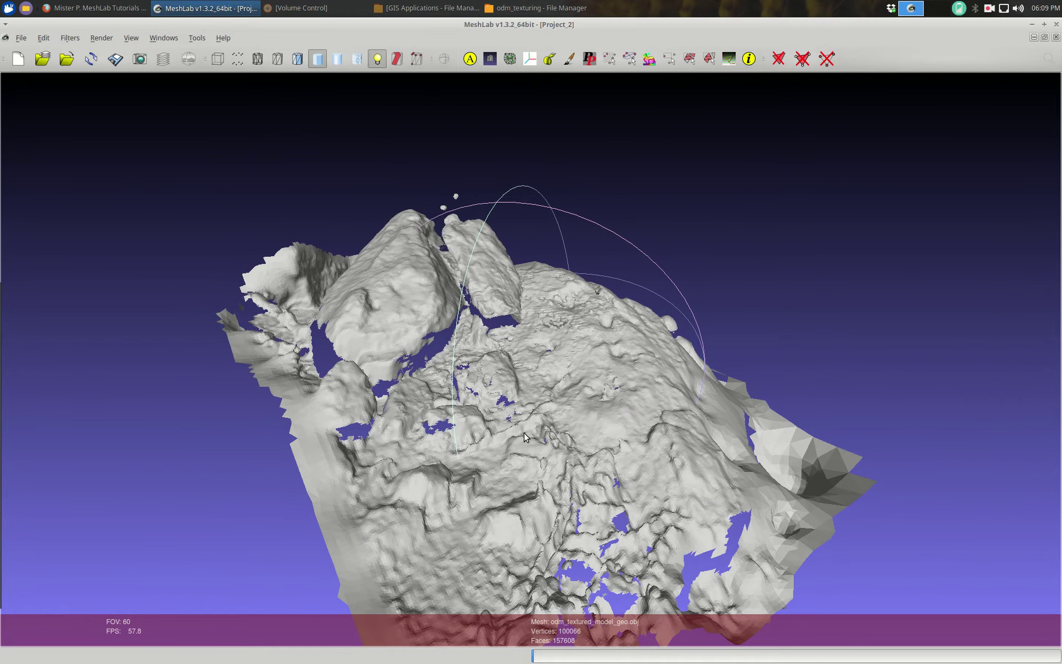
# Step: Show the untextured mesh with smooth shading and check it with the light switched off and on
pyautogui.click(342, 59)
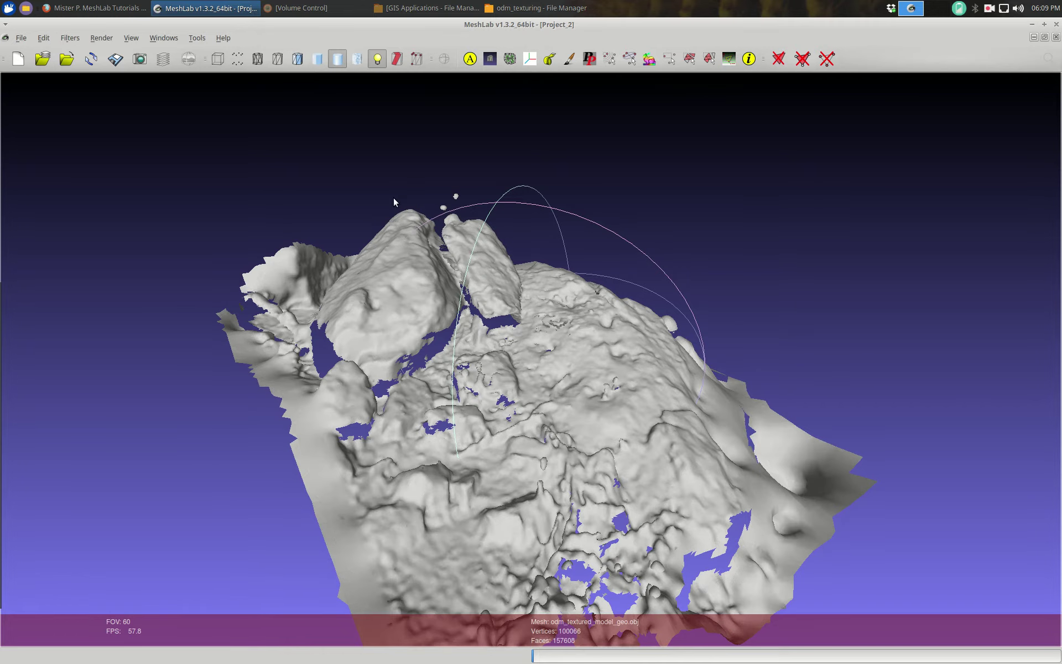
pyautogui.moveTo(505, 497); pyautogui.dragTo(354, 109)
pyautogui.click(377, 59)
pyautogui.click(377, 60)
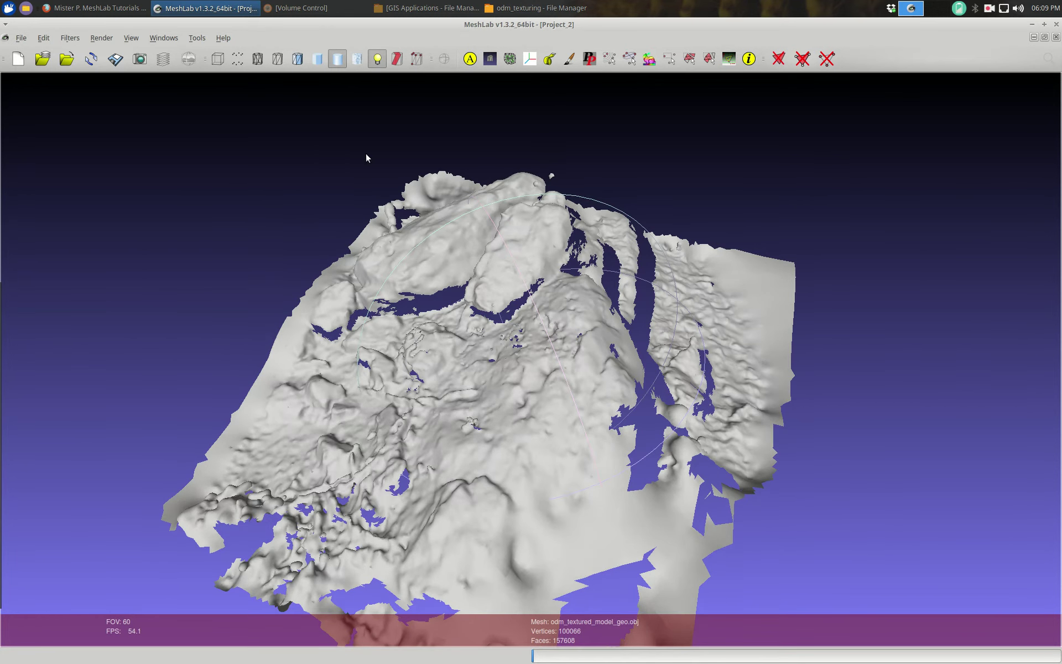
# Step: Inspect the mesh triangles in the flat lines and hidden lines display modes
pyautogui.click(298, 59)
pyautogui.moveTo(590, 532); pyautogui.dragTo(519, 388)
pyautogui.moveTo(502, 438); pyautogui.dragTo(428, 198)
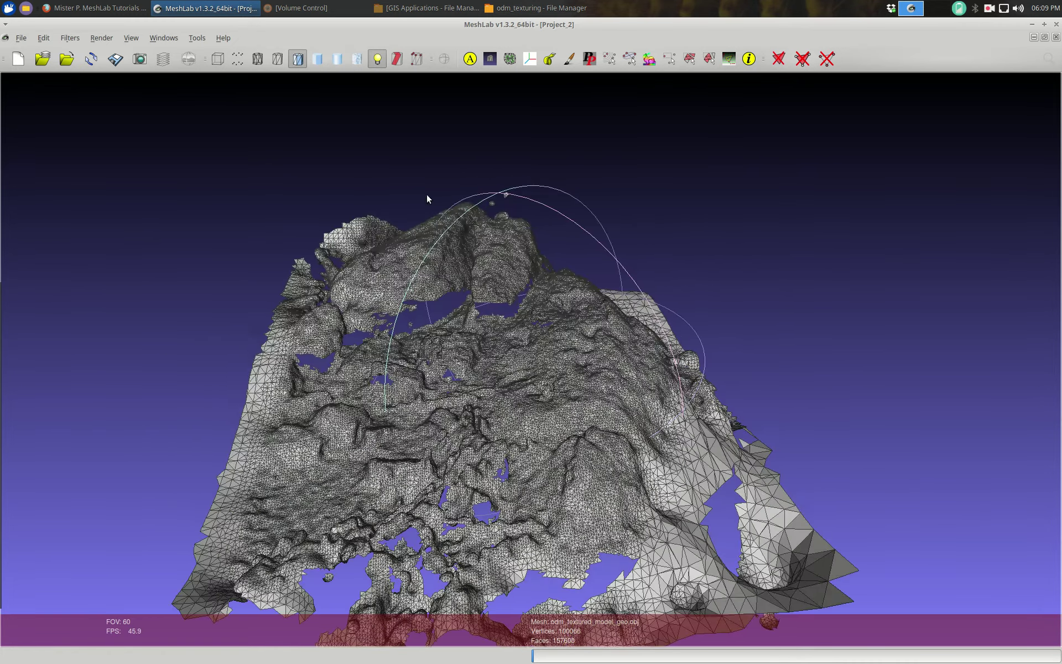
pyautogui.click(278, 59)
pyautogui.moveTo(503, 423); pyautogui.dragTo(379, 349)
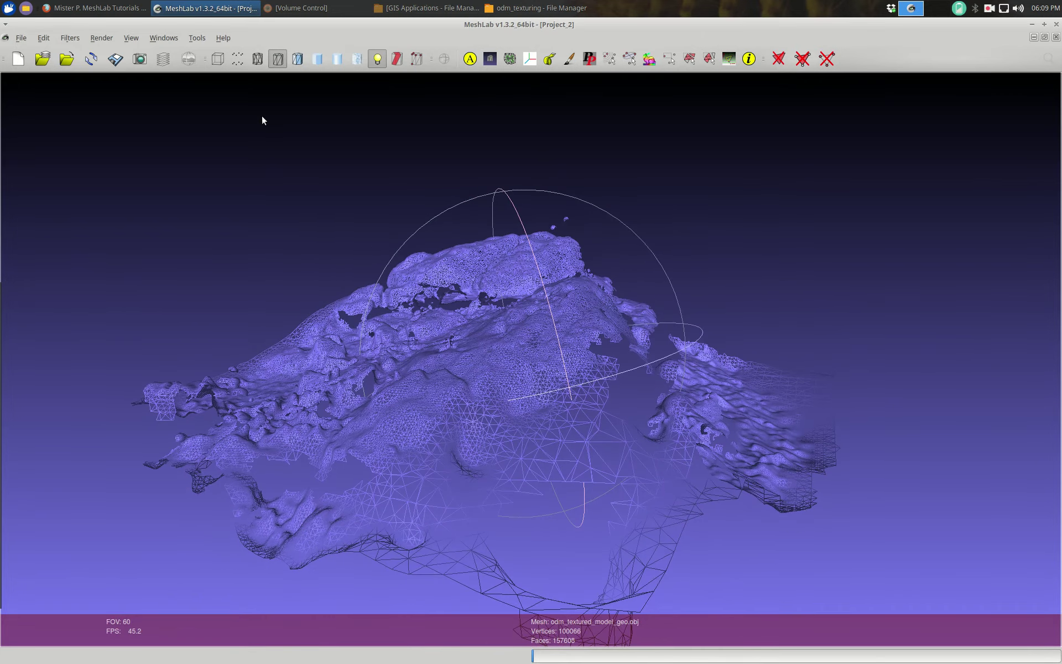
# Step: Compare the mesh in wireframe, points and bounding box display, ending with the points display
pyautogui.click(258, 59)
pyautogui.moveTo(470, 420); pyautogui.dragTo(374, 382)
pyautogui.click(237, 60)
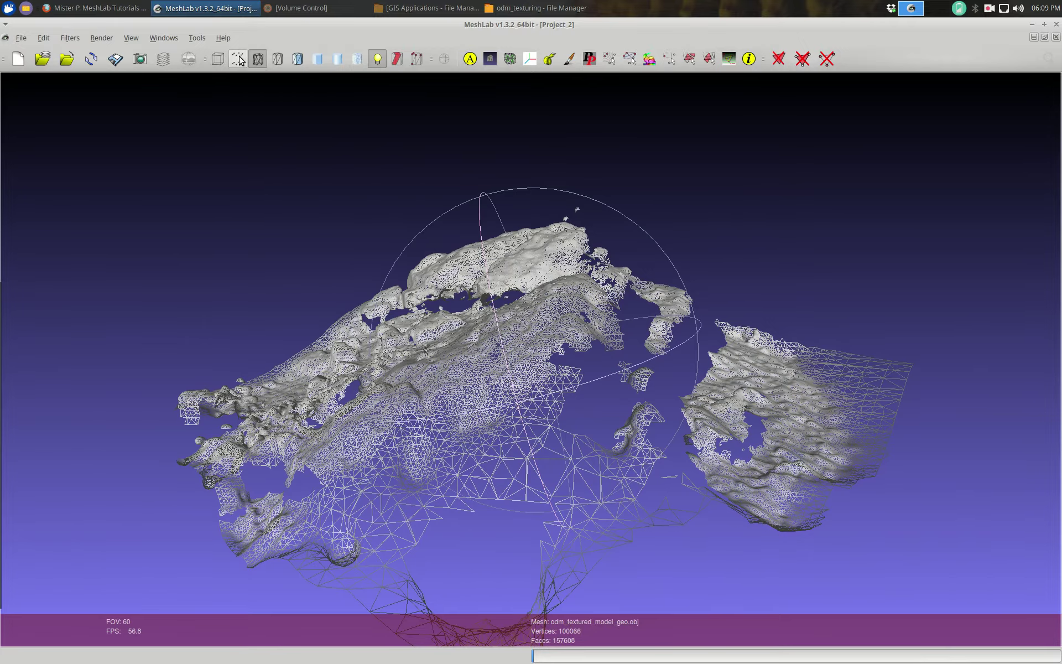
pyautogui.moveTo(500, 424); pyautogui.dragTo(365, 141)
pyautogui.click(218, 60)
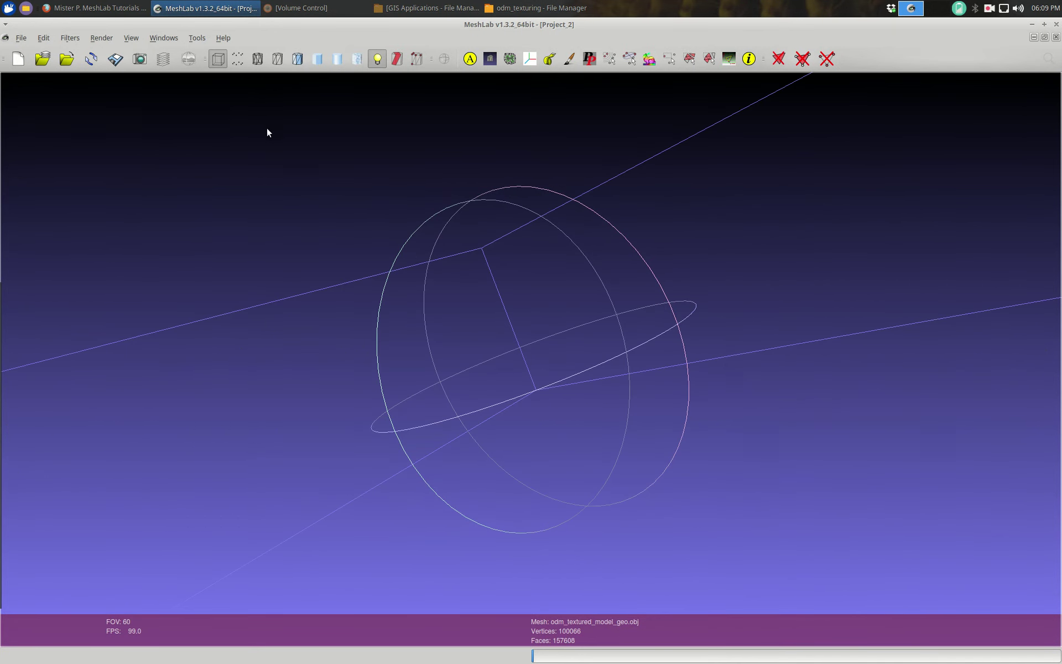
pyautogui.moveTo(641, 409); pyautogui.dragTo(600, 469)
pyautogui.click(238, 59)
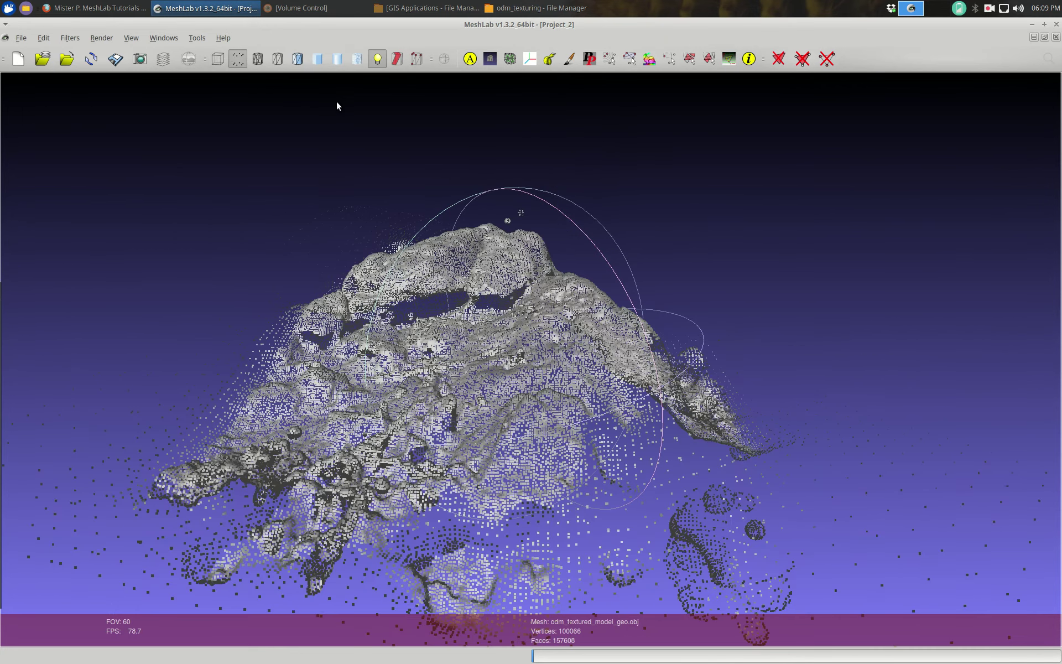
# Step: Display the model with its texture and smooth shading, keeping the lighting on
pyautogui.click(356, 60)
pyautogui.click(332, 60)
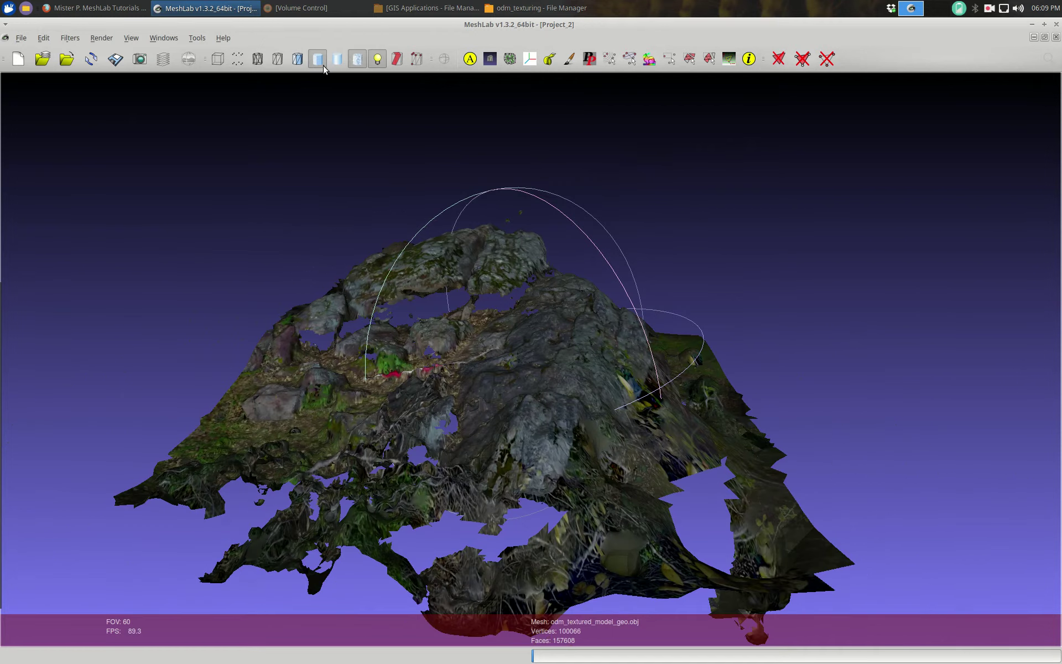
pyautogui.click(380, 61)
pyautogui.click(380, 62)
pyautogui.moveTo(499, 374); pyautogui.dragTo(454, 287)
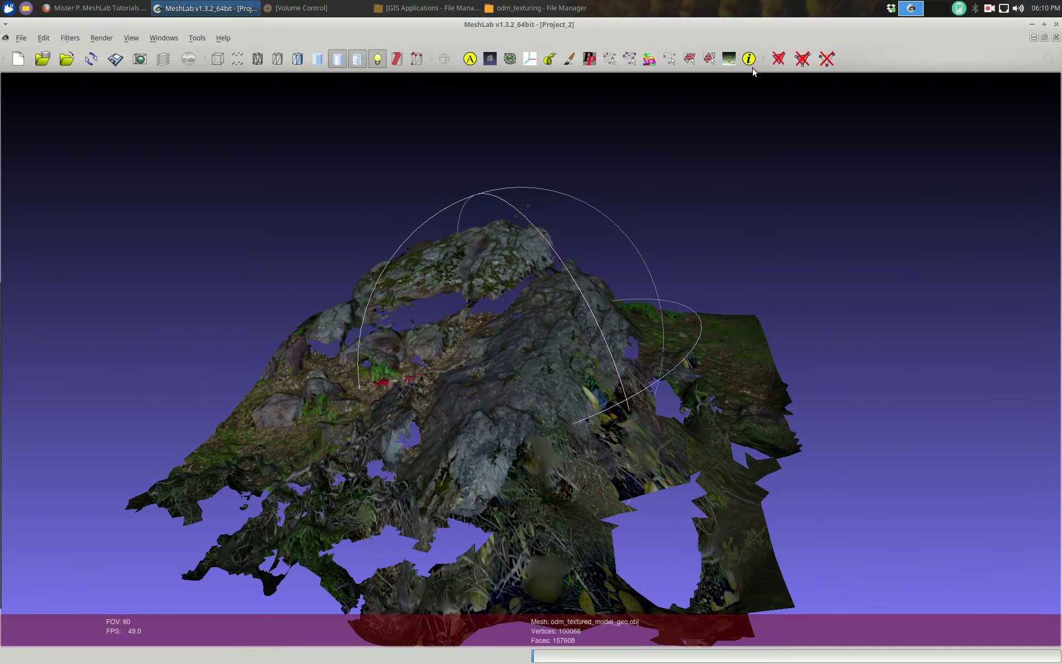
# Step: Measure the length of the red and white scale bar lying between the rocks, from end to end
pyautogui.moveTo(507, 404); pyautogui.dragTo(389, 325)
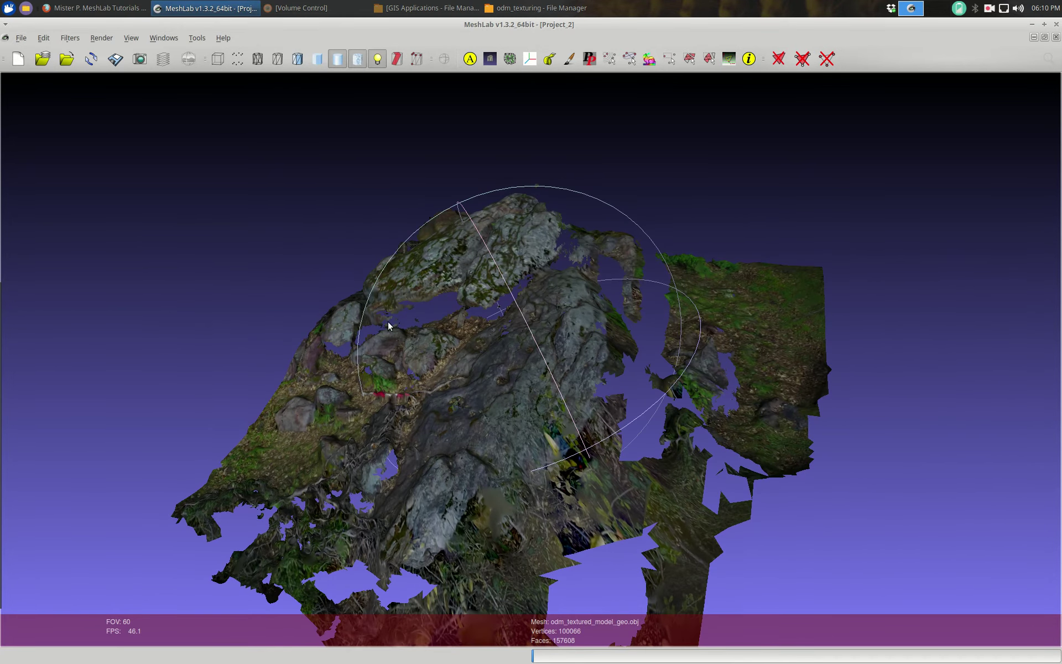
pyautogui.moveTo(445, 377); pyautogui.dragTo(545, 245)
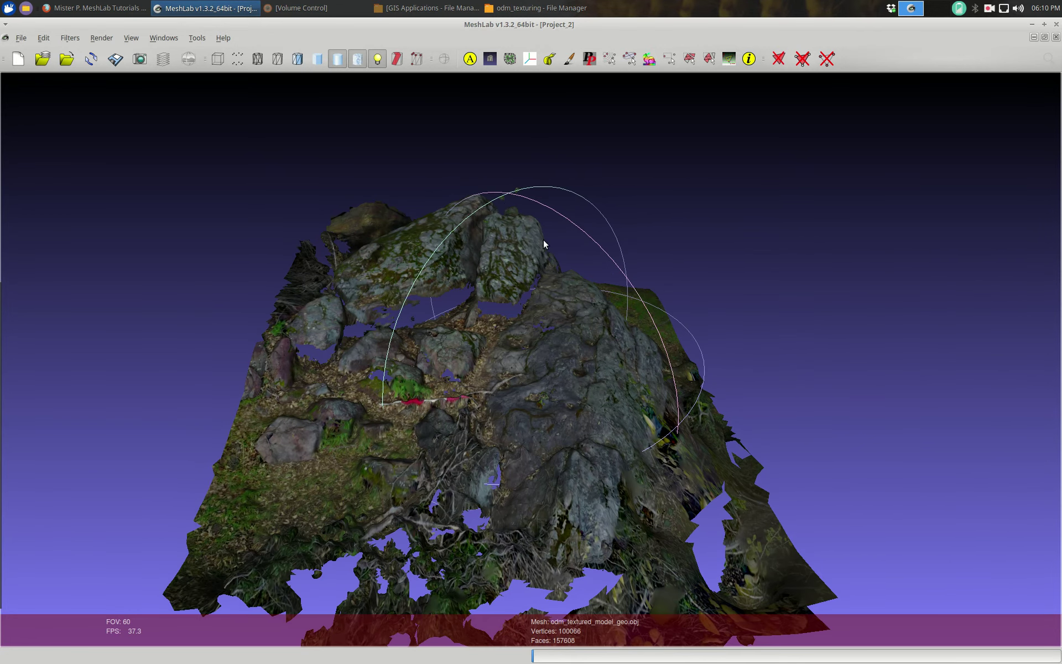
pyautogui.click(549, 58)
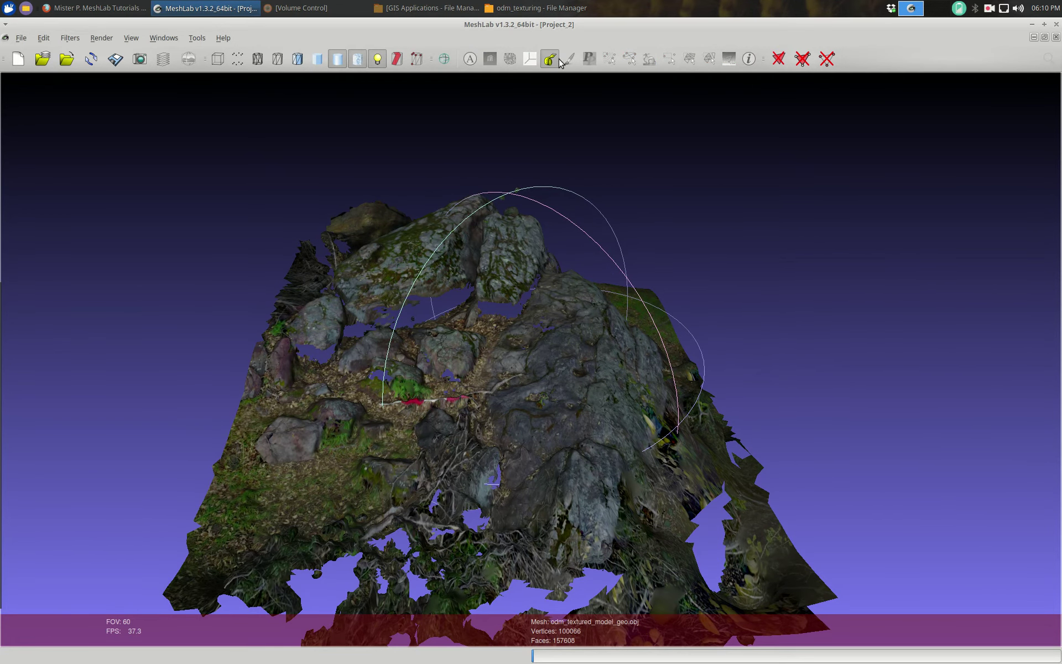
pyautogui.click(378, 404)
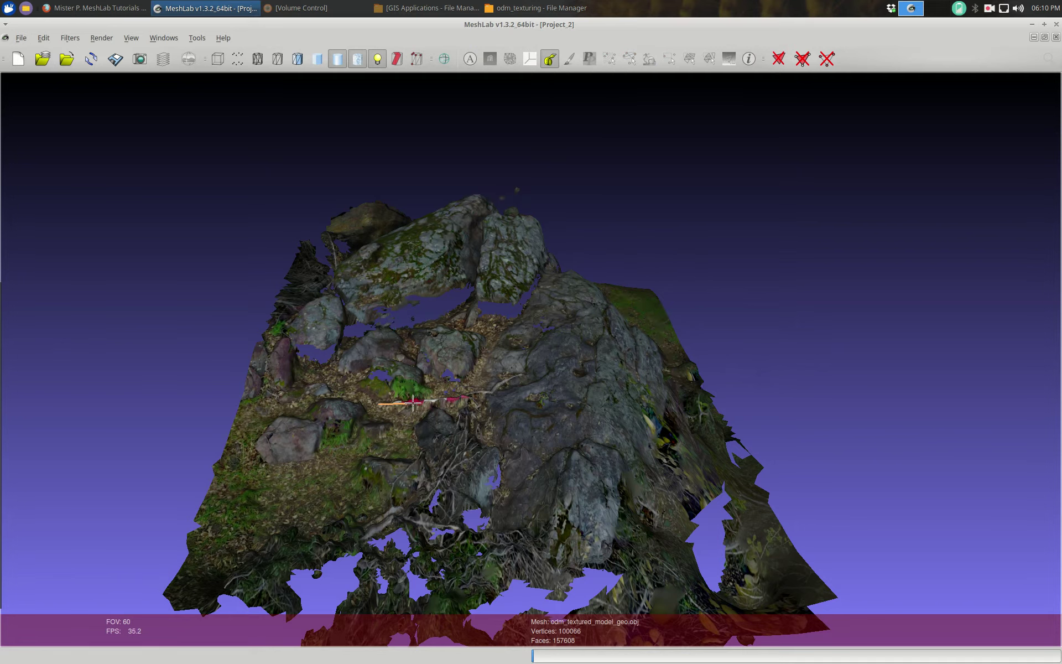
pyautogui.click(476, 396)
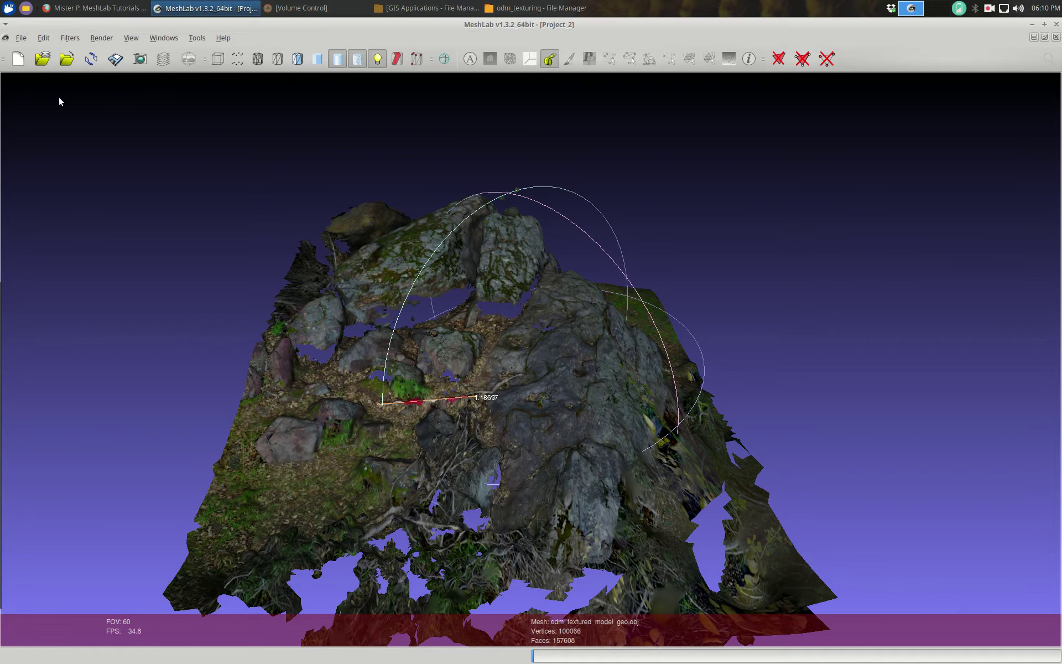
# Step: Open the Transform: Scale filter and move its dialog off the model's centre
pyautogui.click(70, 38)
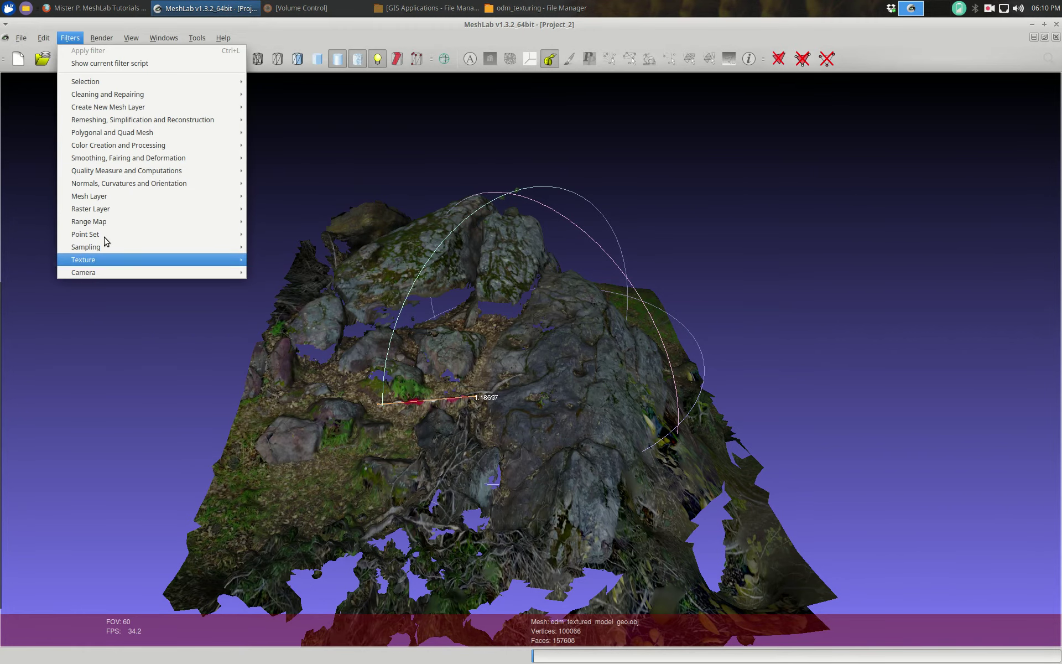
pyautogui.moveTo(148, 188)
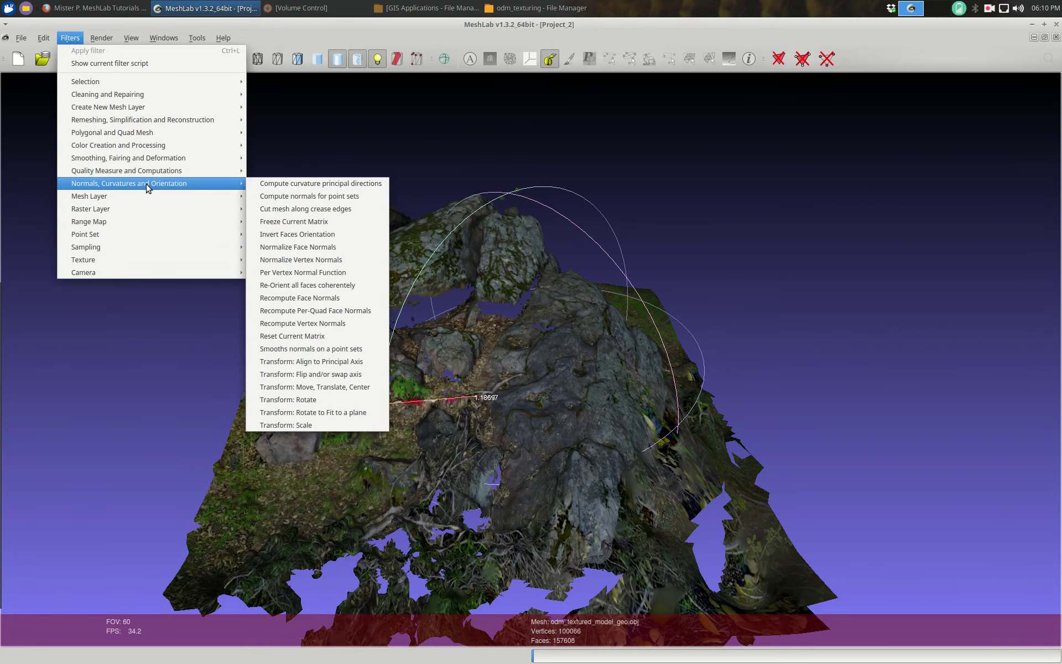
pyautogui.click(310, 425)
pyautogui.moveTo(518, 229); pyautogui.dragTo(204, 162)
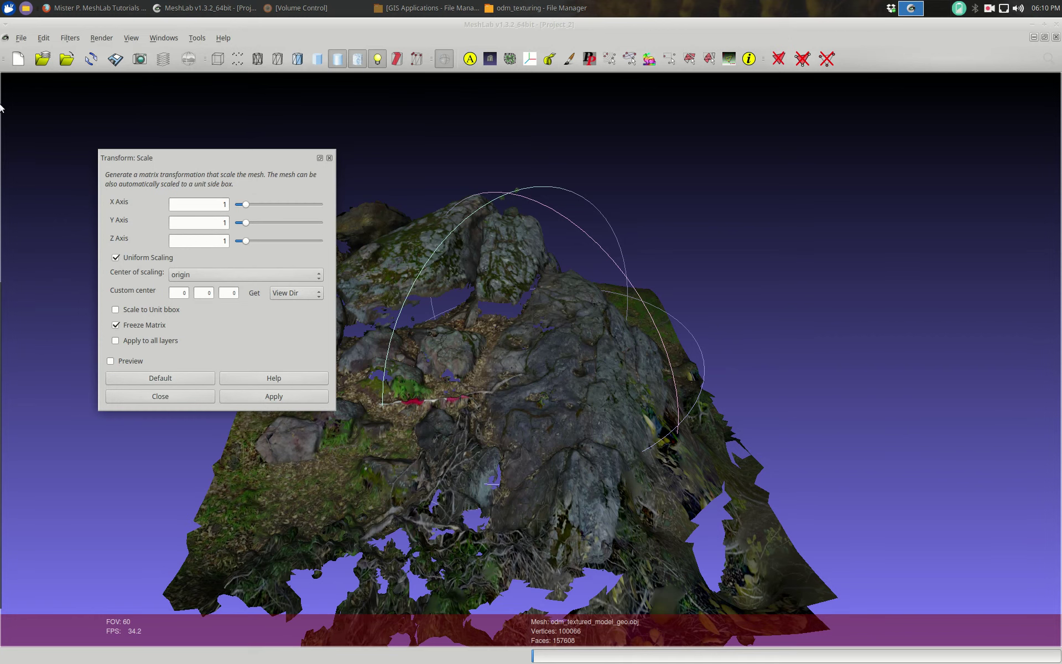
# Step: Open the calculator and divide 1.18 by 0.9 to work out a scale factor
pyautogui.moveTo(1, 434)
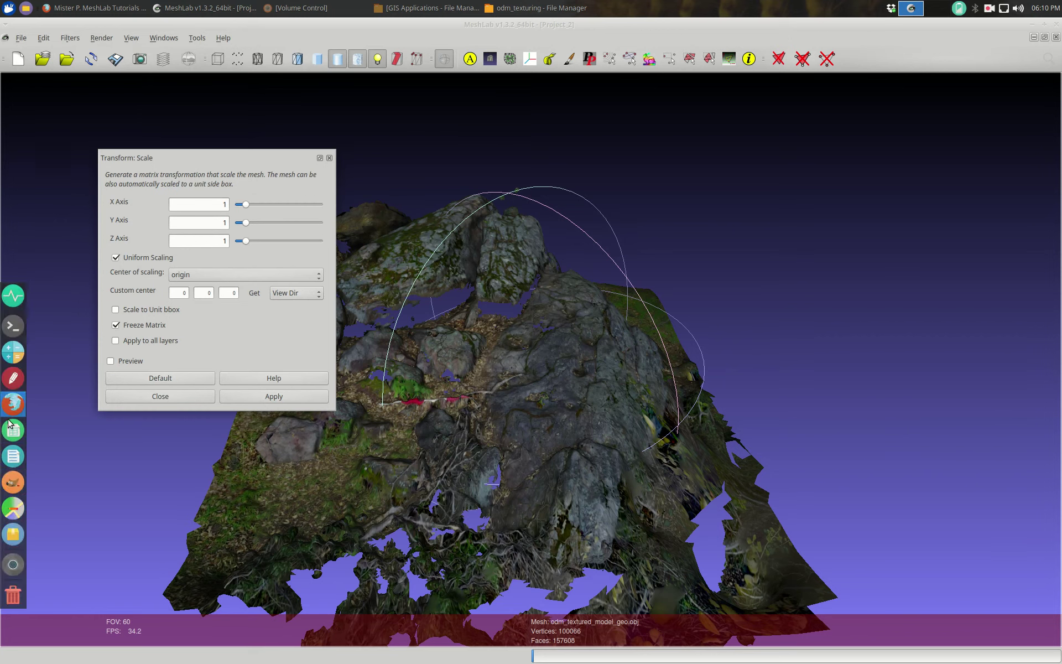
pyautogui.click(14, 351)
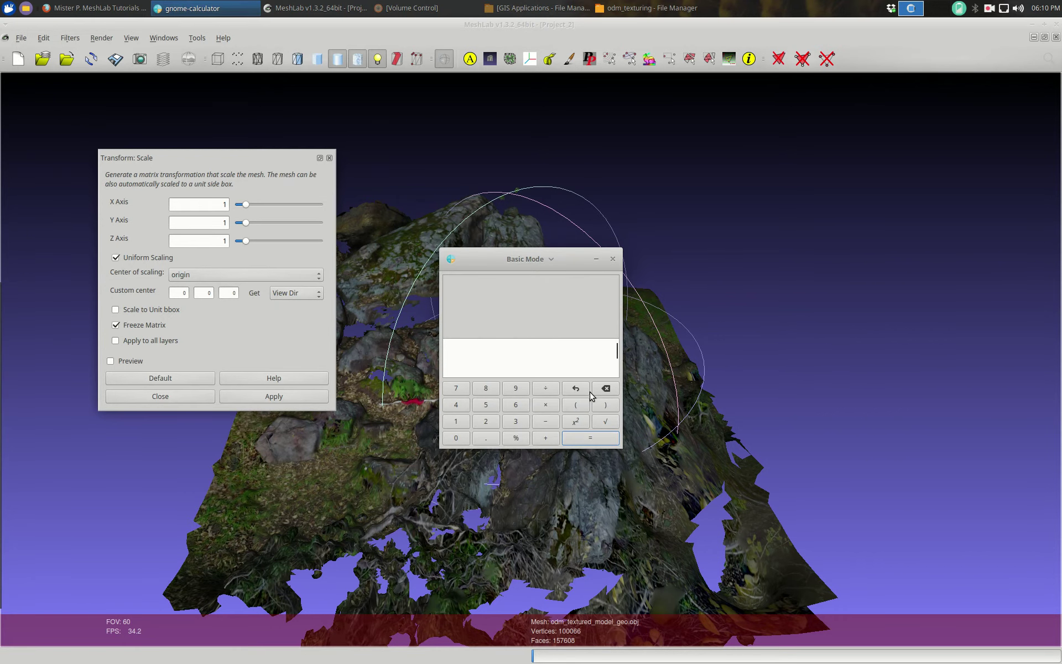
pyautogui.write('1.18/')
pyautogui.write('0.9')
pyautogui.press('Return')
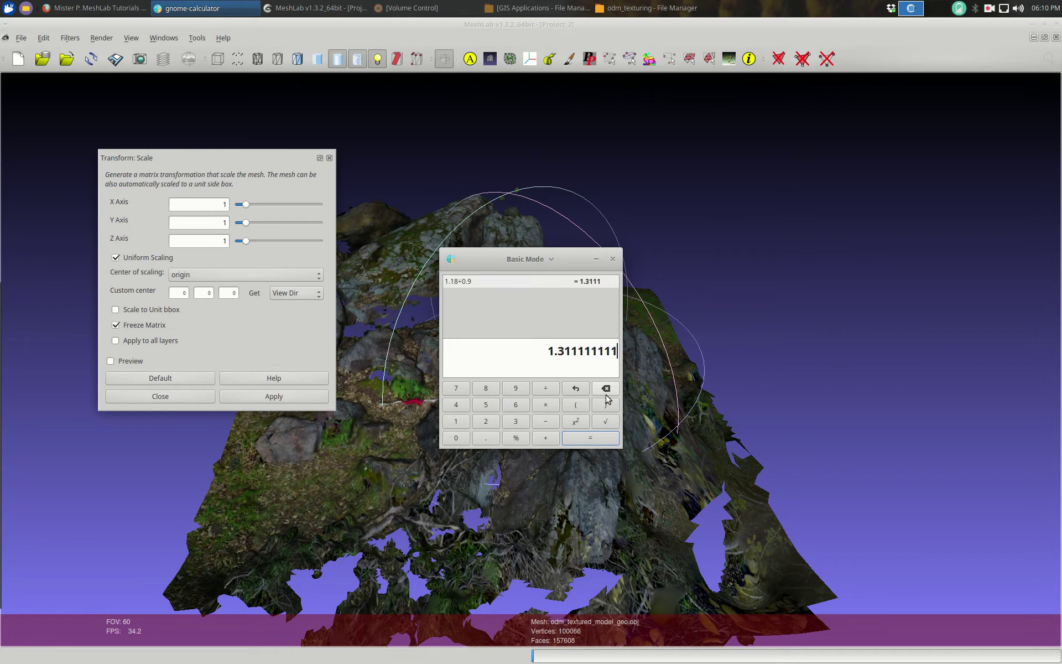
# Step: Scale the mesh uniformly by 0.13 about the origin, and close the calculator and the filter dialog
pyautogui.click(225, 205)
pyautogui.write('0.13')
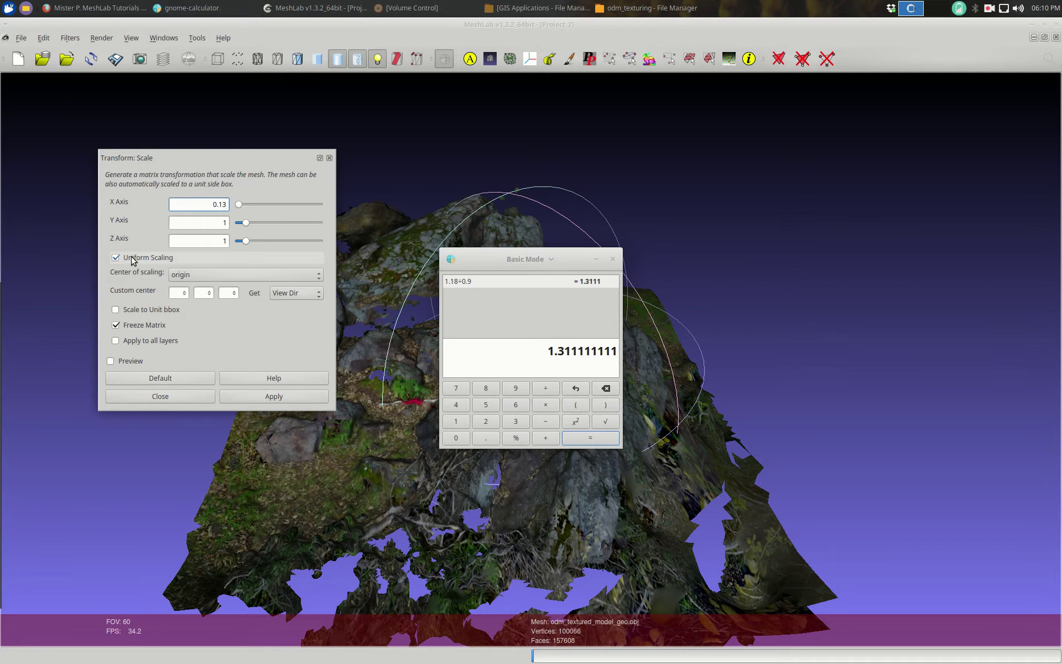
pyautogui.click(204, 219)
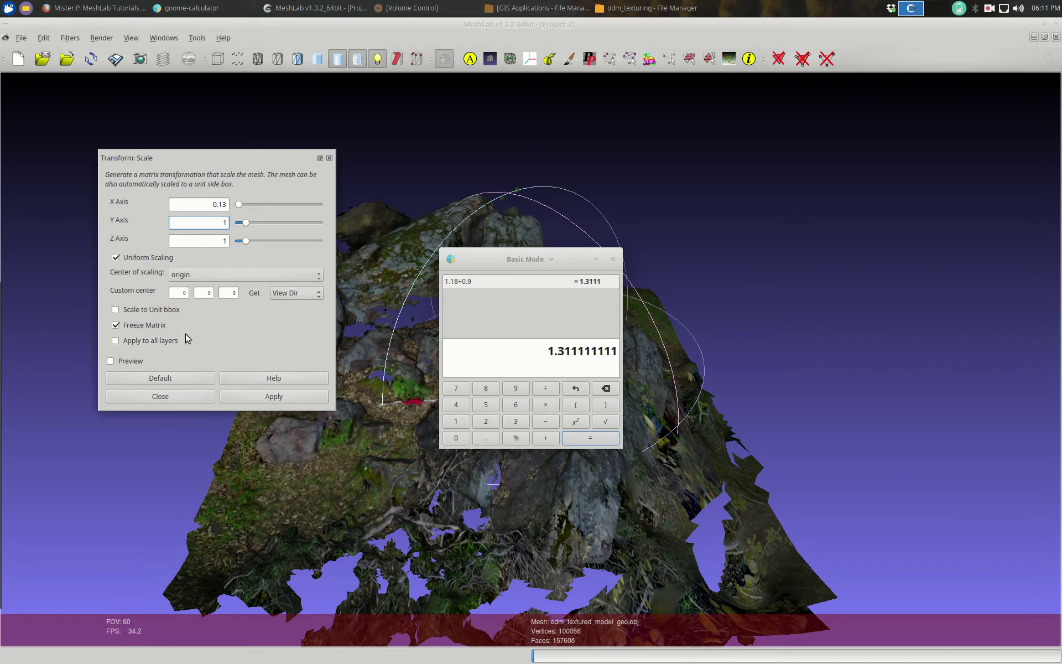
pyautogui.click(307, 397)
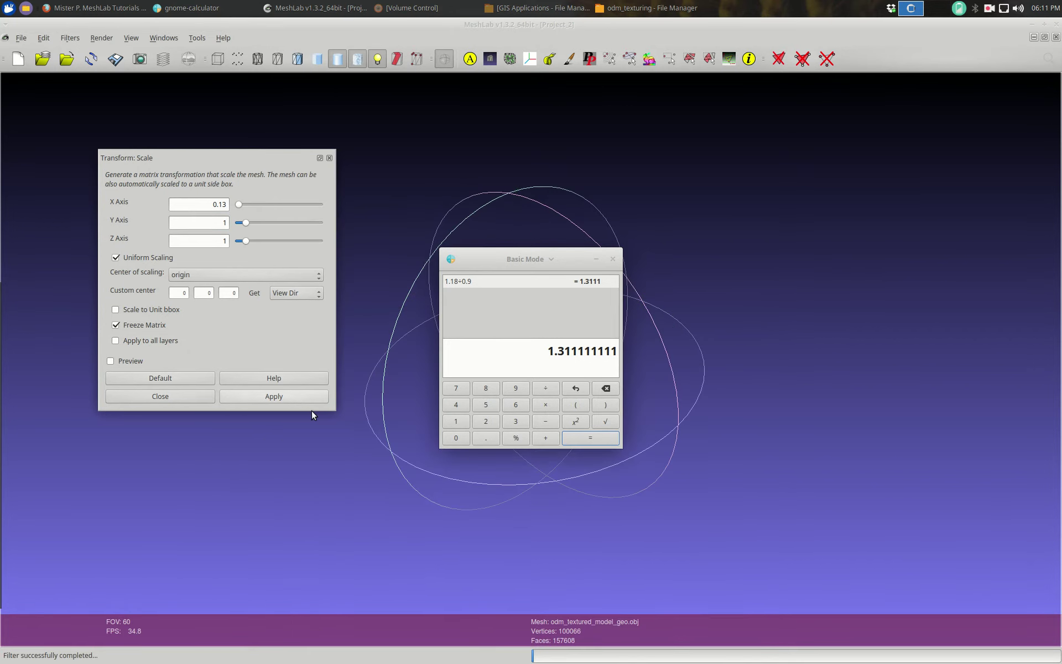
pyautogui.click(613, 259)
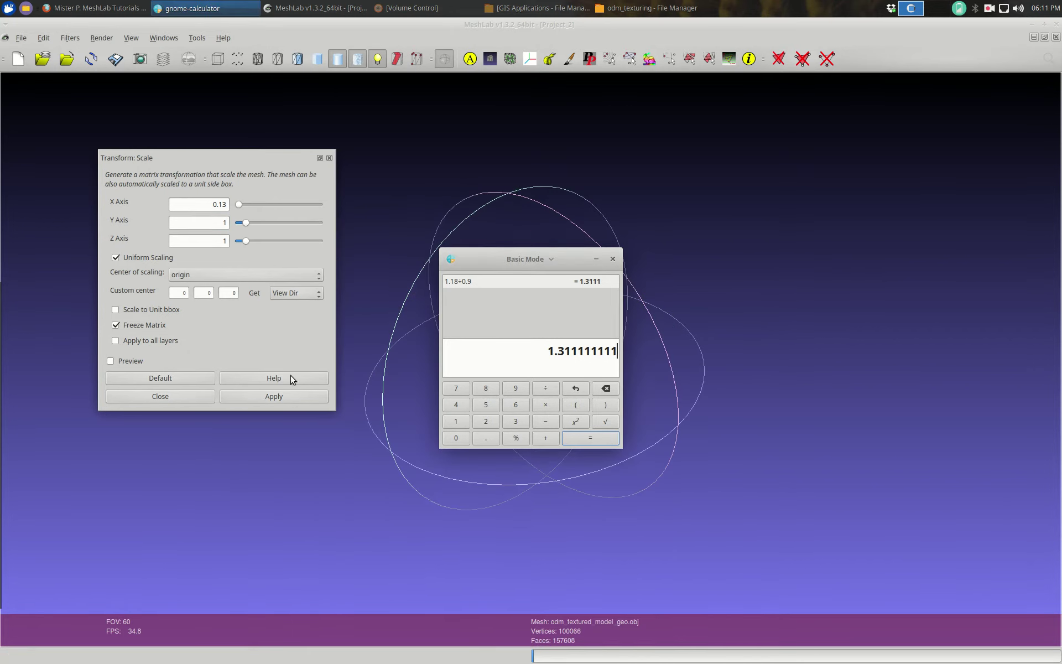
pyautogui.click(166, 396)
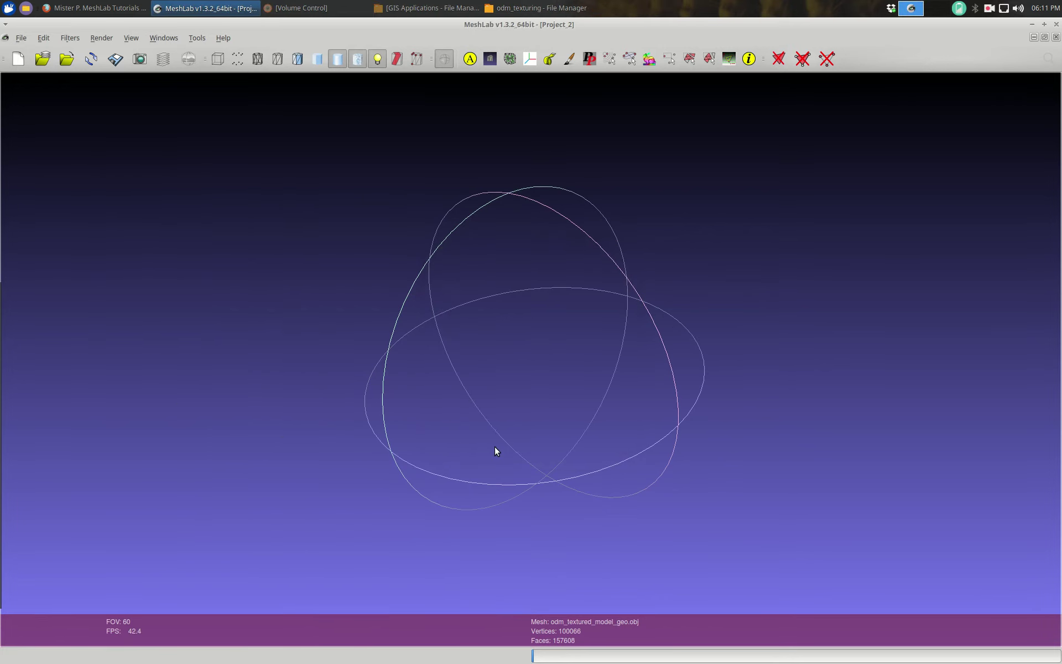
pyautogui.hotkey('ctrl', 'h')
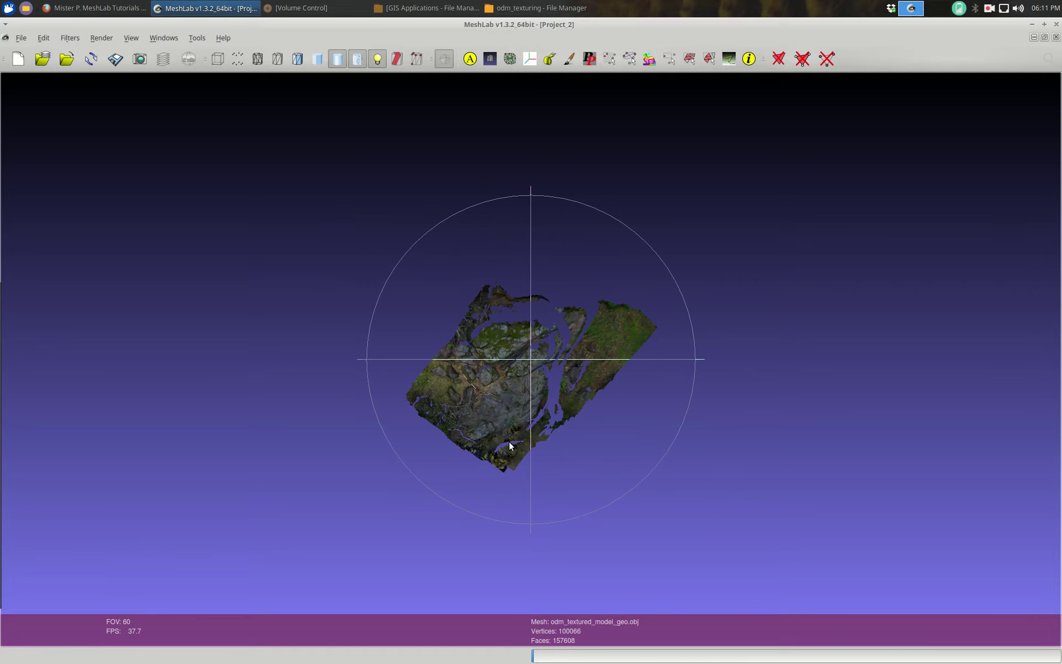
# Step: Measure the red and white scale bar on the rescaled model from end to end and exit the measuring tool
pyautogui.moveTo(495, 448); pyautogui.dragTo(518, 396)
pyautogui.scroll(-4, 470, 409)
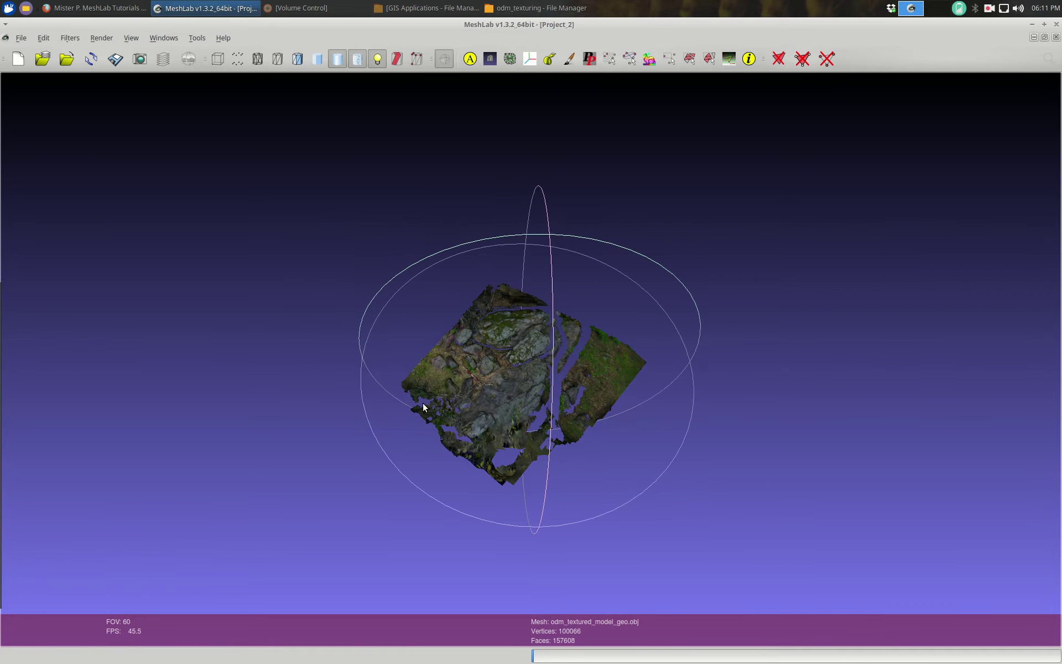
pyautogui.scroll(10, 455, 391)
pyautogui.scroll(3, 427, 402)
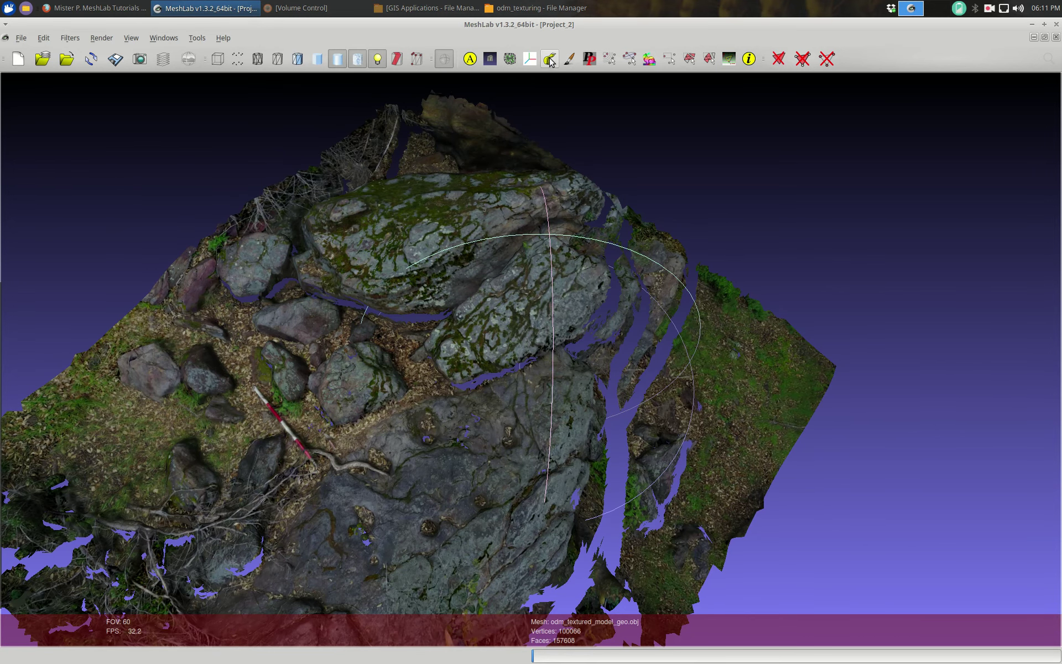
pyautogui.click(445, 58)
pyautogui.moveTo(254, 387); pyautogui.dragTo(265, 422)
pyautogui.click(550, 59)
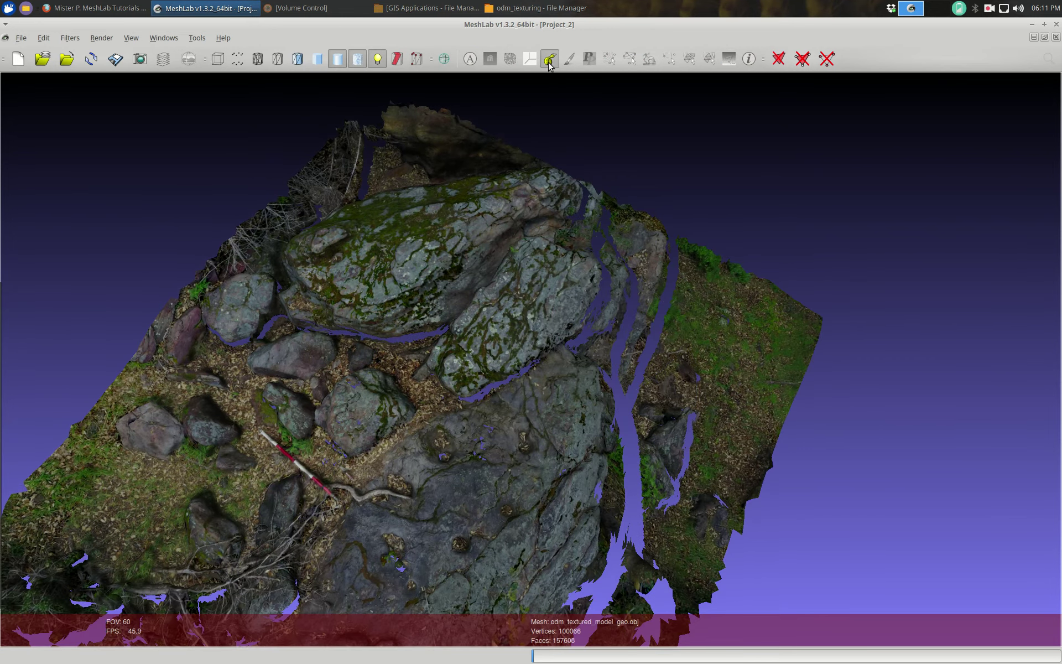
pyautogui.moveTo(260, 431); pyautogui.dragTo(336, 500)
pyautogui.click(535, 254)
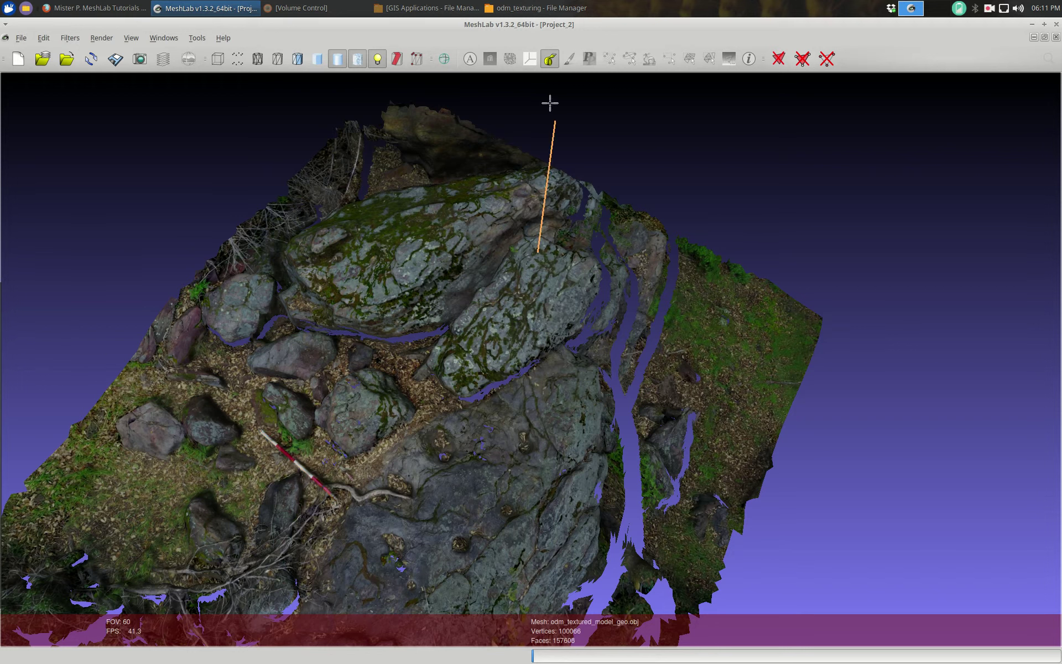
pyautogui.click(550, 59)
# Step: Run Poisson surface reconstruction on the model with octree depth 6, solver divide 6, samples per node 1 and surface offsetting 1
pyautogui.moveTo(449, 431); pyautogui.dragTo(684, 365)
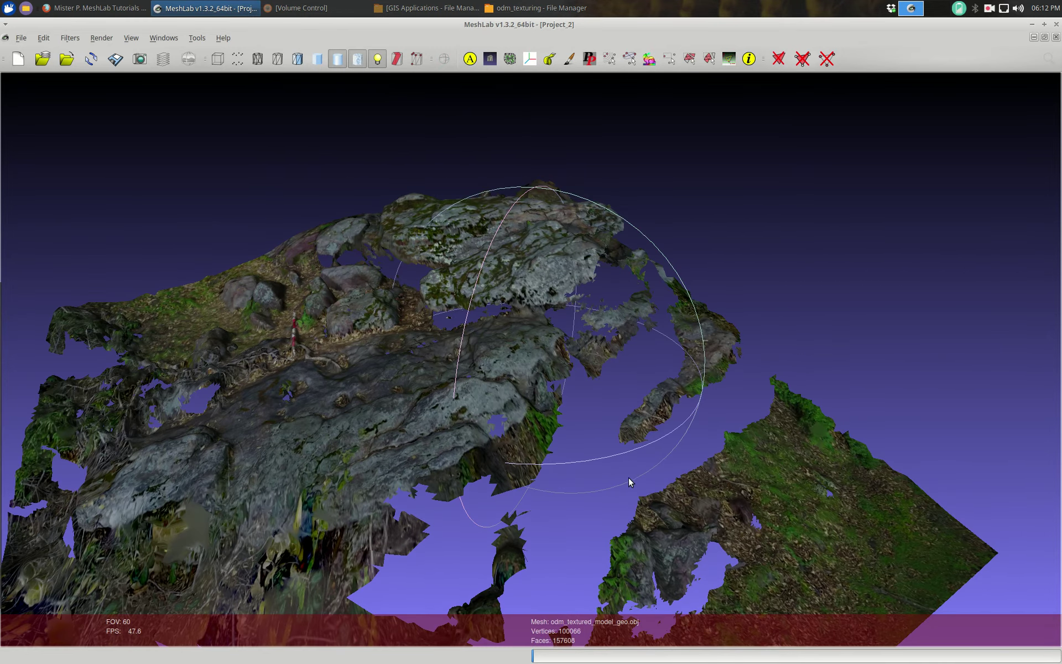
pyautogui.moveTo(394, 406); pyautogui.dragTo(516, 428)
pyautogui.scroll(-5, 516, 429)
pyautogui.scroll(5, 425, 410)
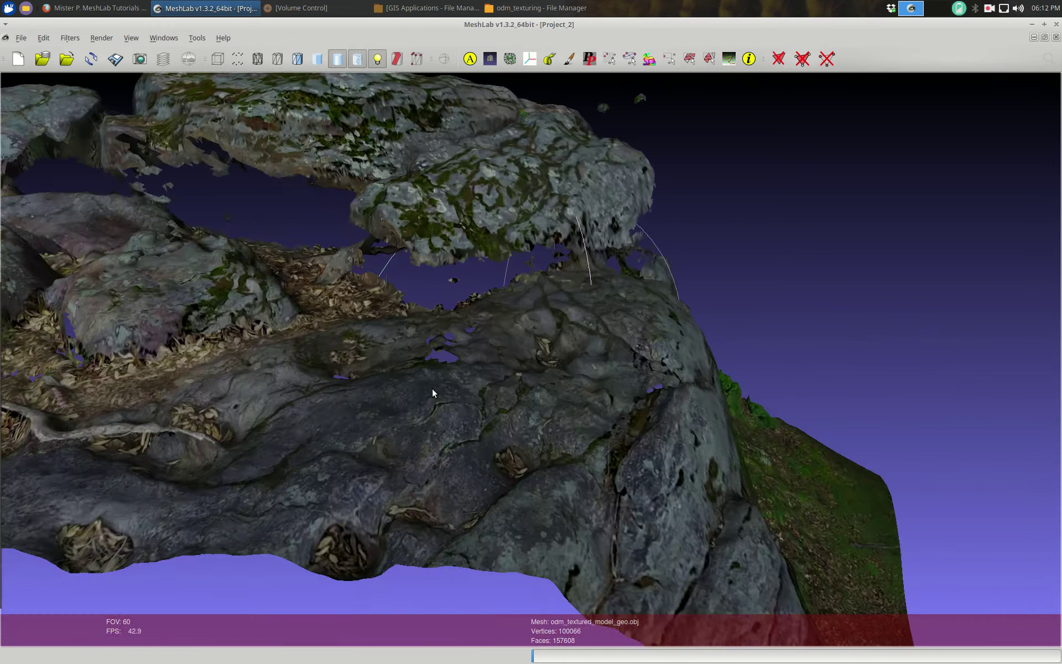
pyautogui.scroll(-8, 433, 388)
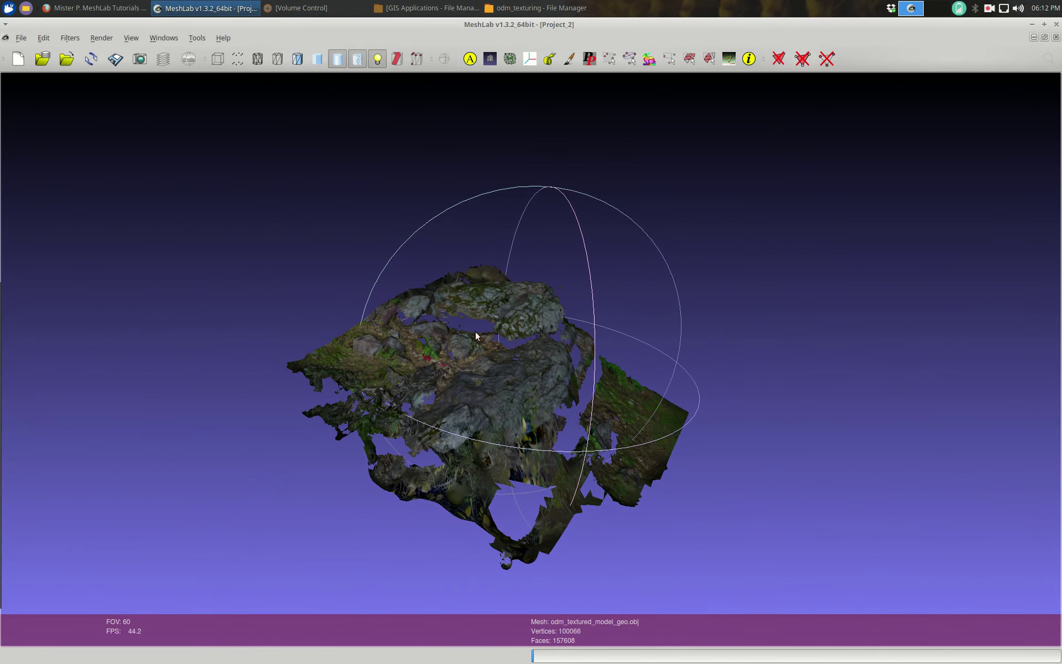
pyautogui.click(66, 39)
pyautogui.moveTo(116, 226)
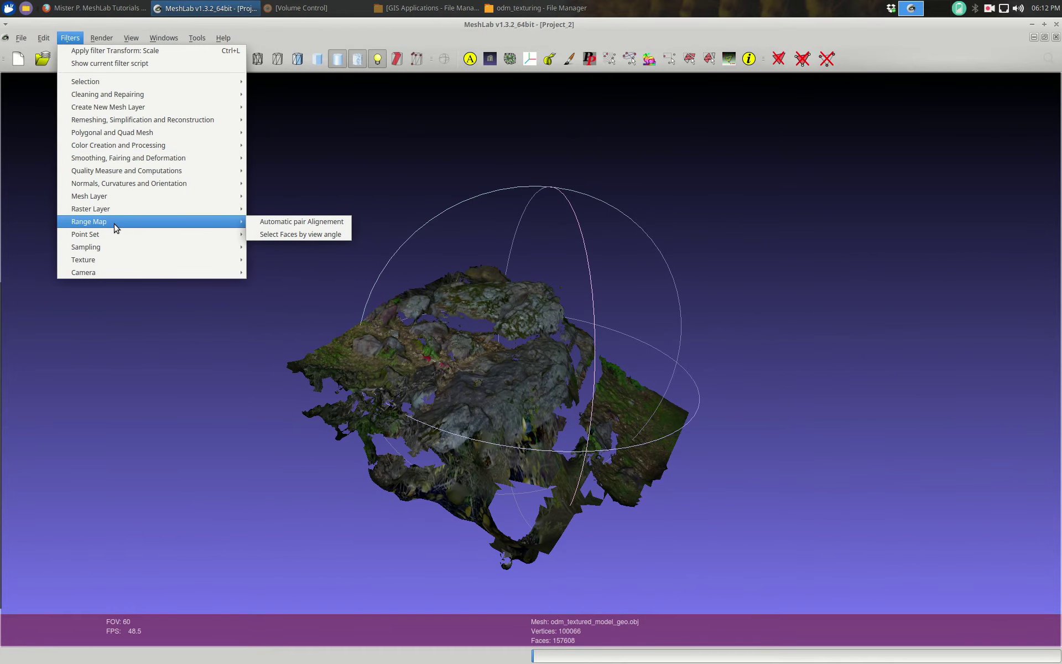
pyautogui.moveTo(178, 123)
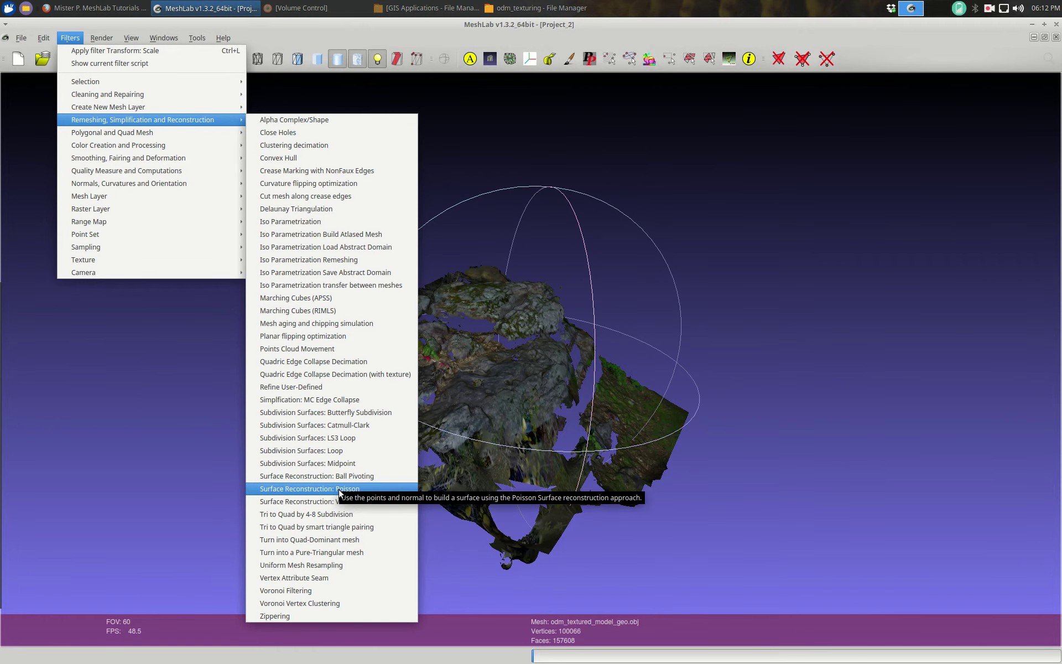
pyautogui.click(399, 489)
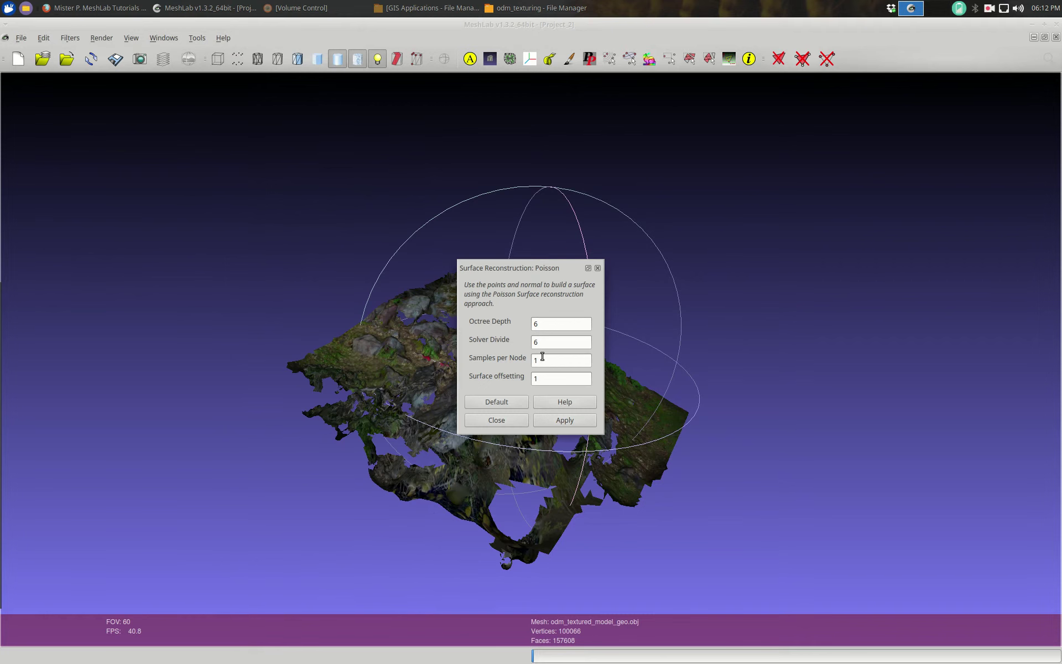
pyautogui.moveTo(520, 268); pyautogui.dragTo(213, 184)
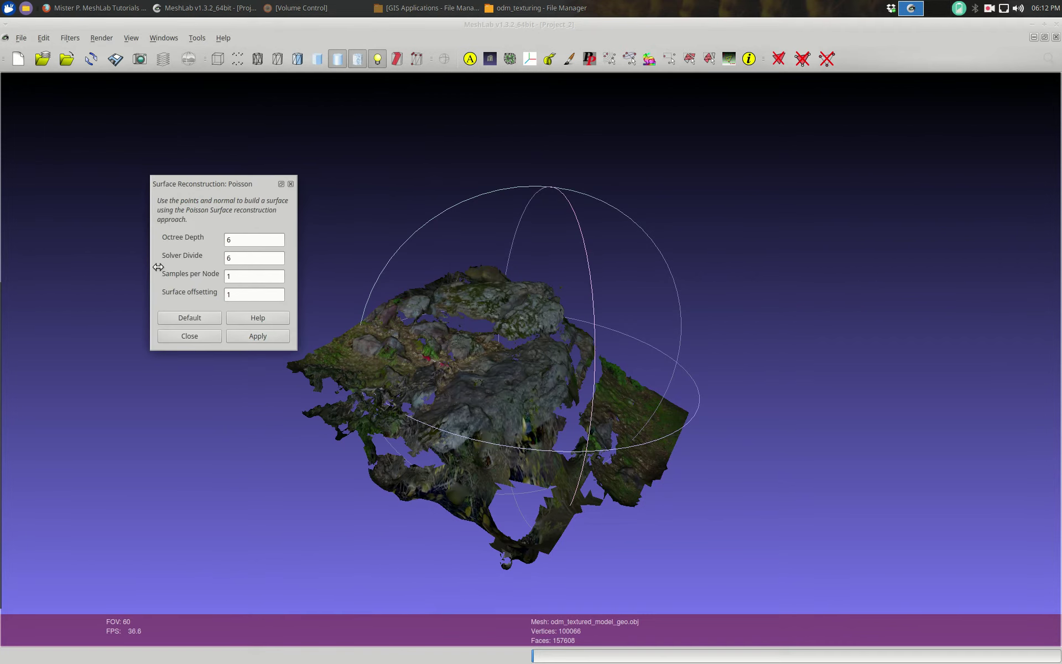
pyautogui.doubleClick(239, 260)
pyautogui.doubleClick(239, 241)
pyautogui.click(277, 337)
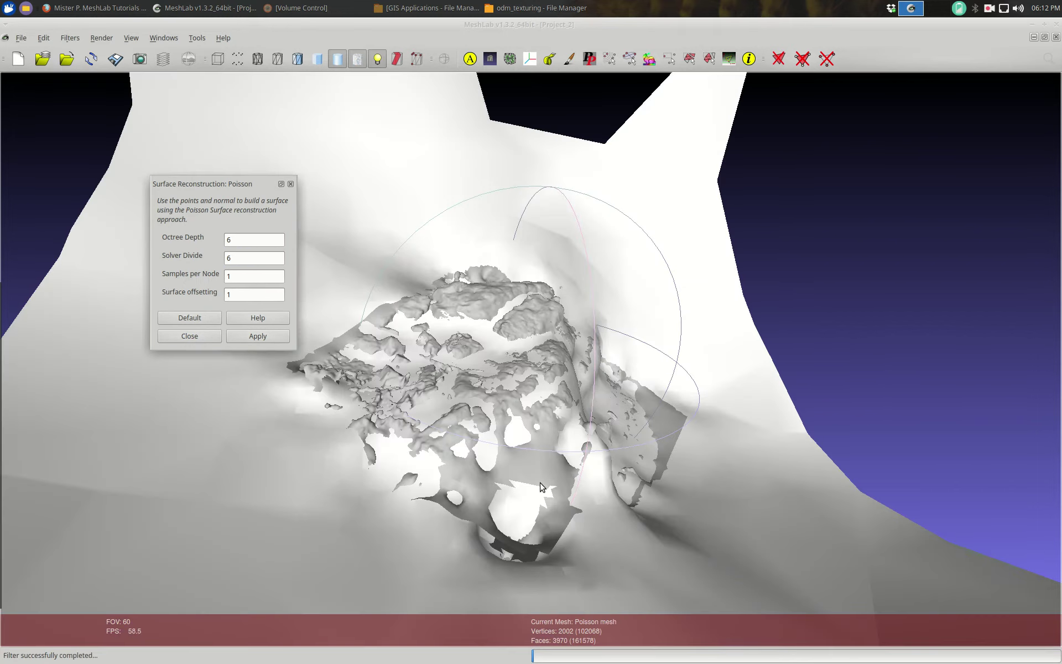
pyautogui.moveTo(582, 559); pyautogui.dragTo(418, 477)
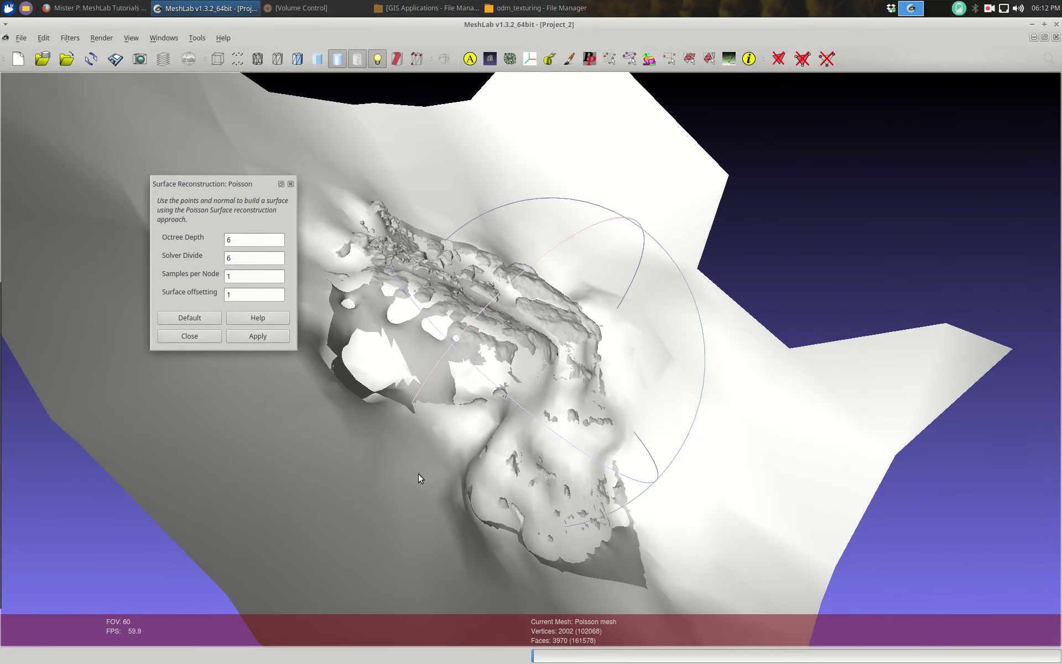
# Step: Show the project's layer list, hide the Poisson mesh and delete it
pyautogui.click(163, 58)
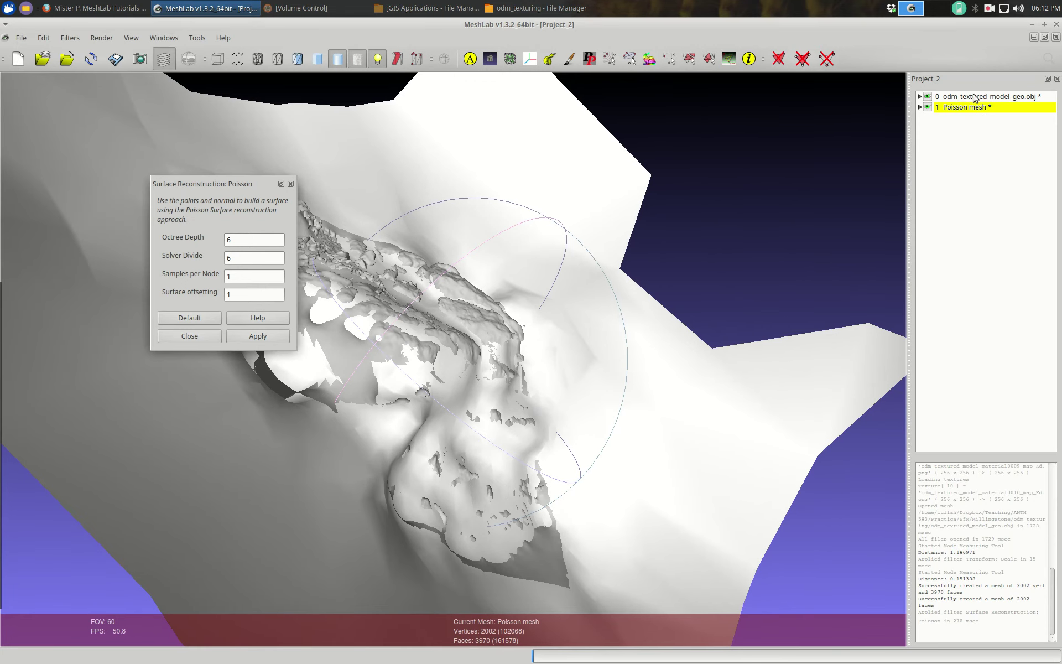
pyautogui.click(928, 107)
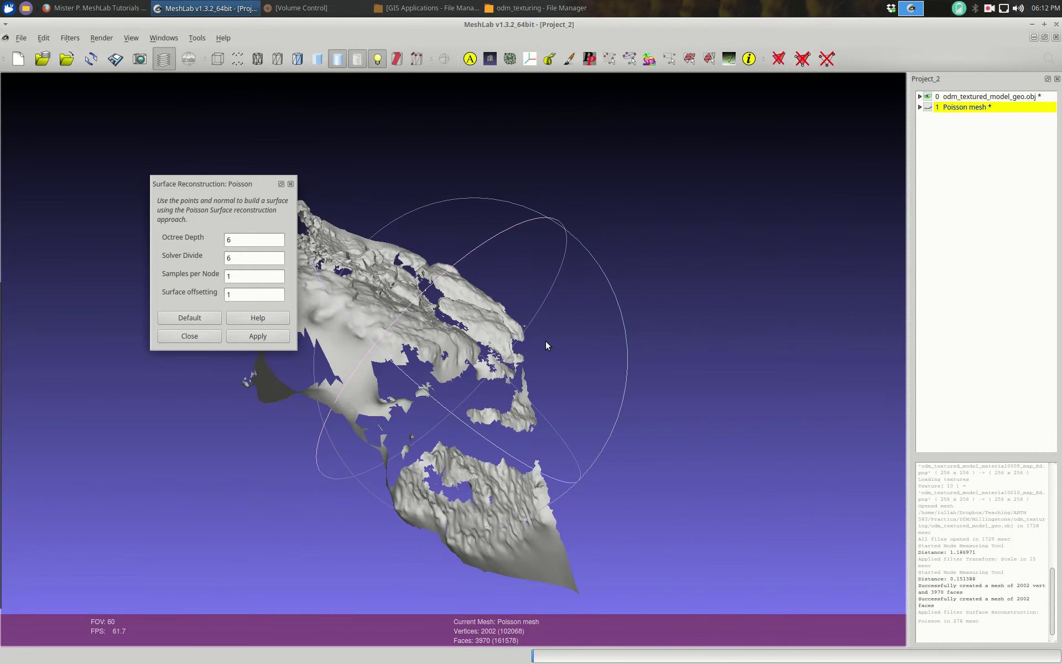
pyautogui.rightClick(959, 109)
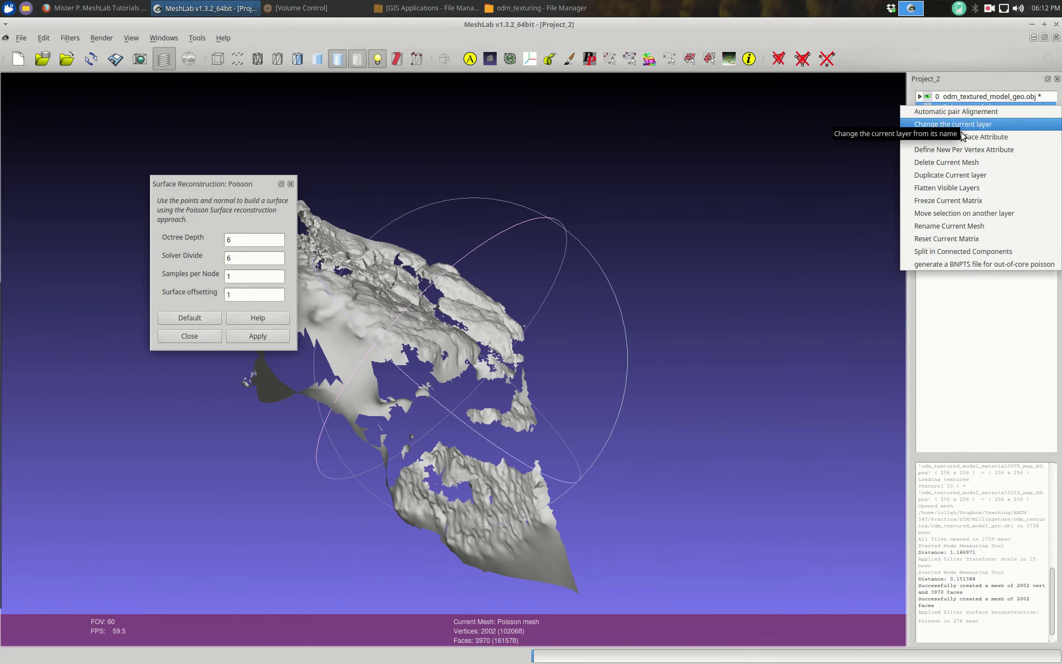
pyautogui.click(946, 162)
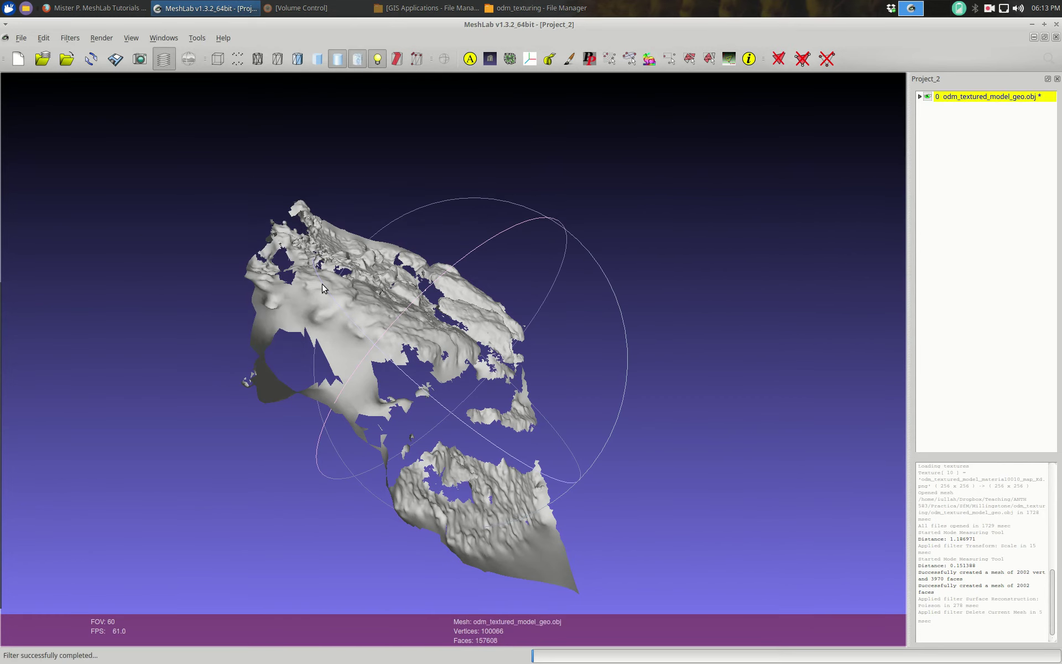
# Step: Run Ball Pivoting surface reconstruction with an autoguessed radius, 20% clustering radius and 90-degree angle threshold, keeping the initial faces
pyautogui.click(67, 38)
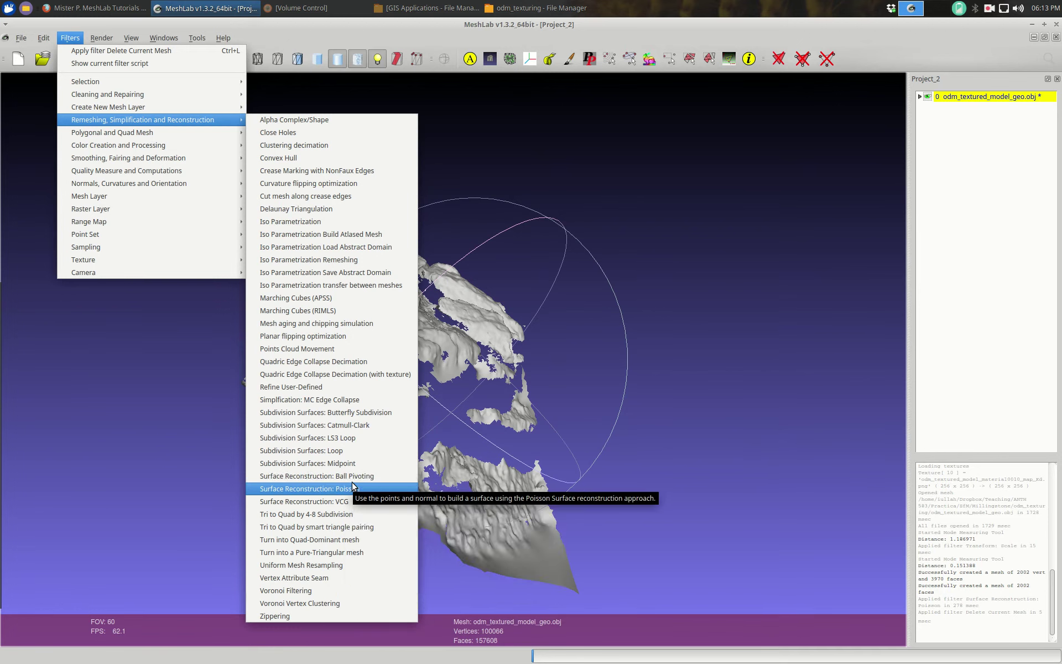
pyautogui.click(370, 479)
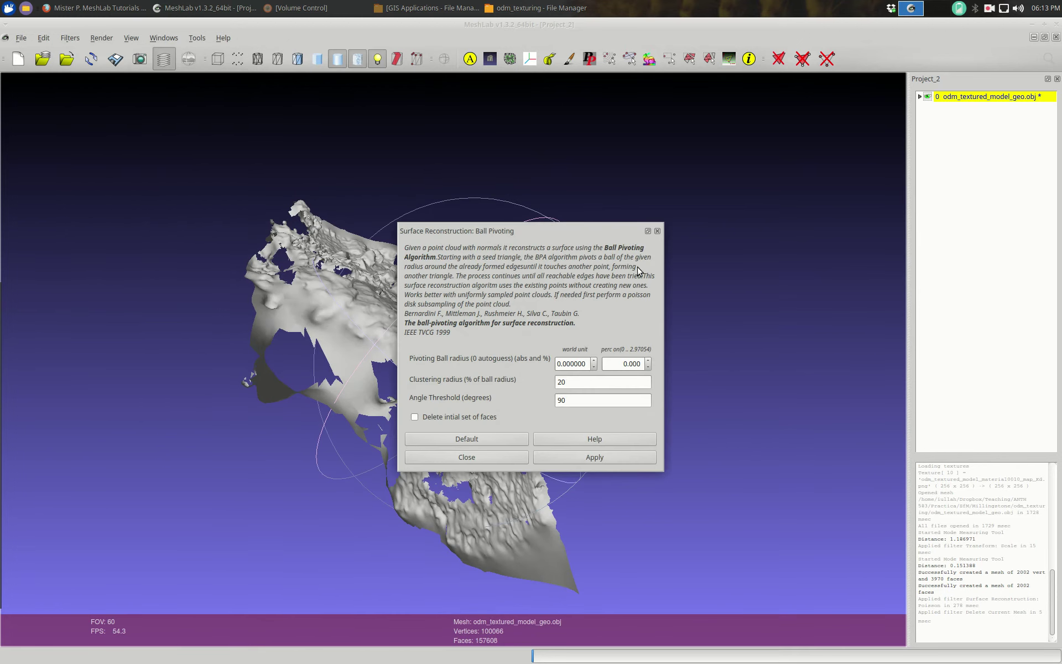
pyautogui.click(599, 457)
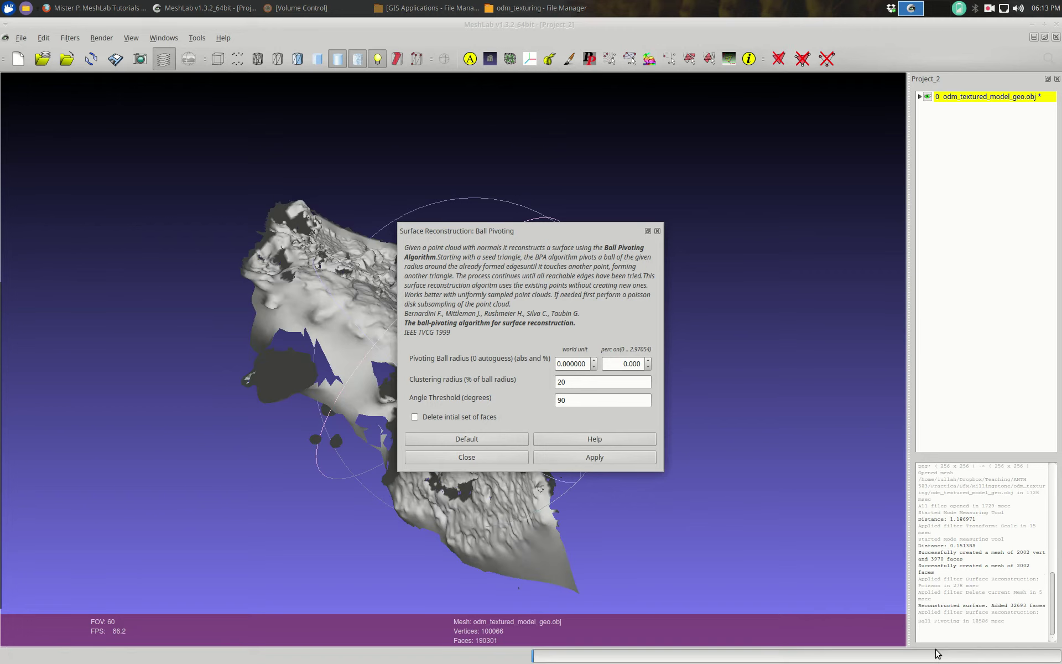
pyautogui.click(473, 459)
# Step: Examine the ball-pivoted surface around the former gaps without lighting and in the lit hidden-lines display
pyautogui.moveTo(426, 356); pyautogui.dragTo(457, 315)
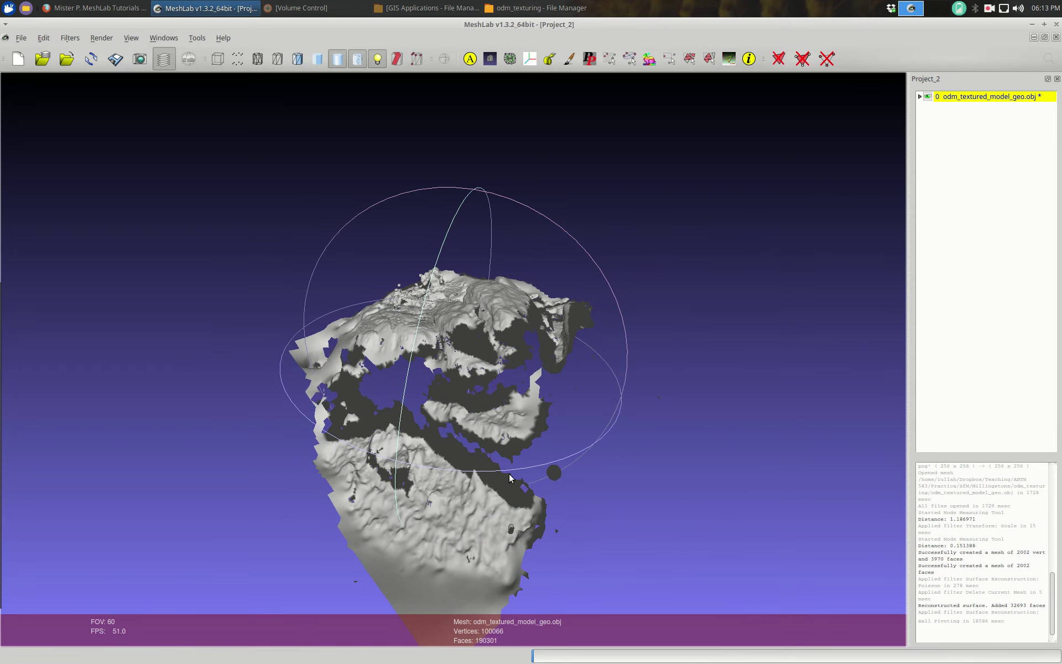
pyautogui.scroll(3, 471, 459)
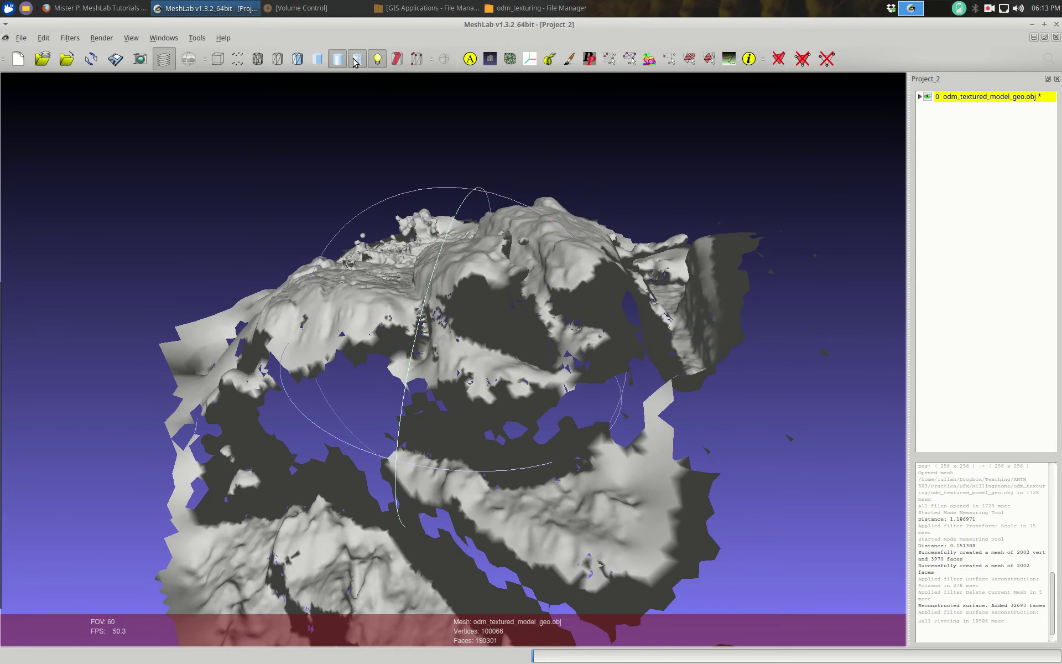
pyautogui.click(382, 59)
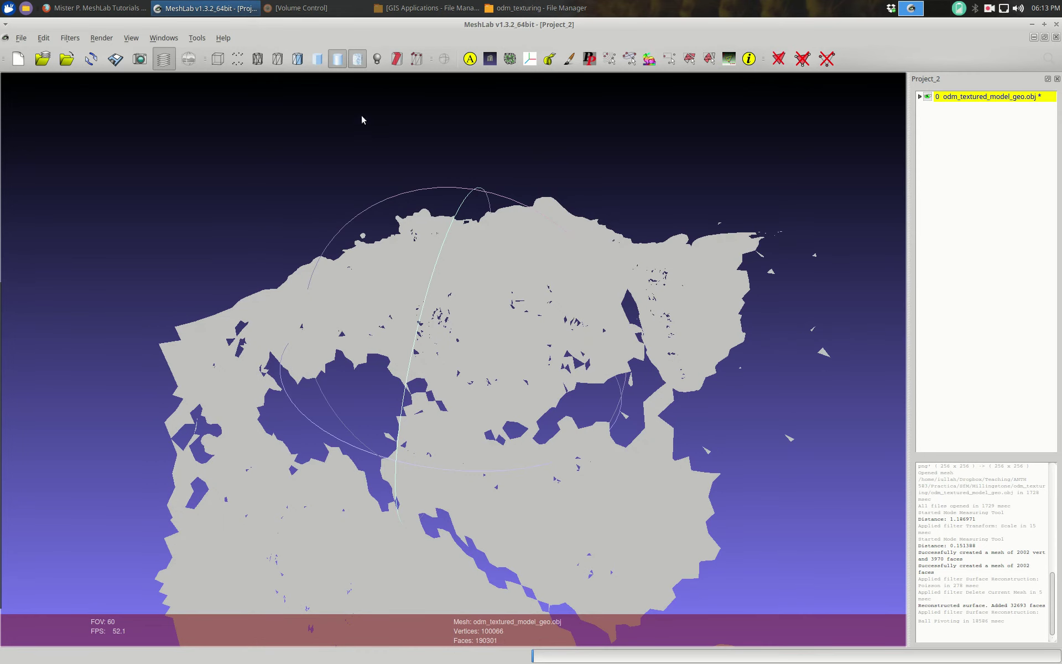
pyautogui.click(278, 58)
pyautogui.moveTo(479, 379); pyautogui.dragTo(572, 380)
pyautogui.click(377, 58)
pyautogui.moveTo(443, 303); pyautogui.dragTo(295, 381)
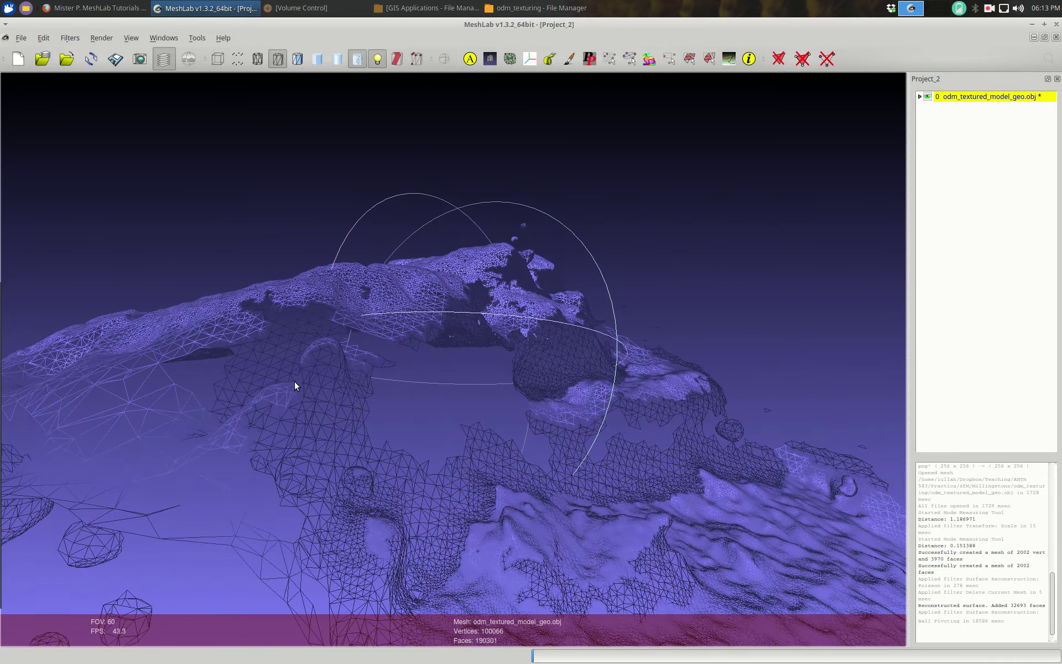
pyautogui.moveTo(533, 454); pyautogui.dragTo(390, 381)
# Step: Compare the reconstructed mesh as wireframe and as points, and return it to smooth shading
pyautogui.click(258, 59)
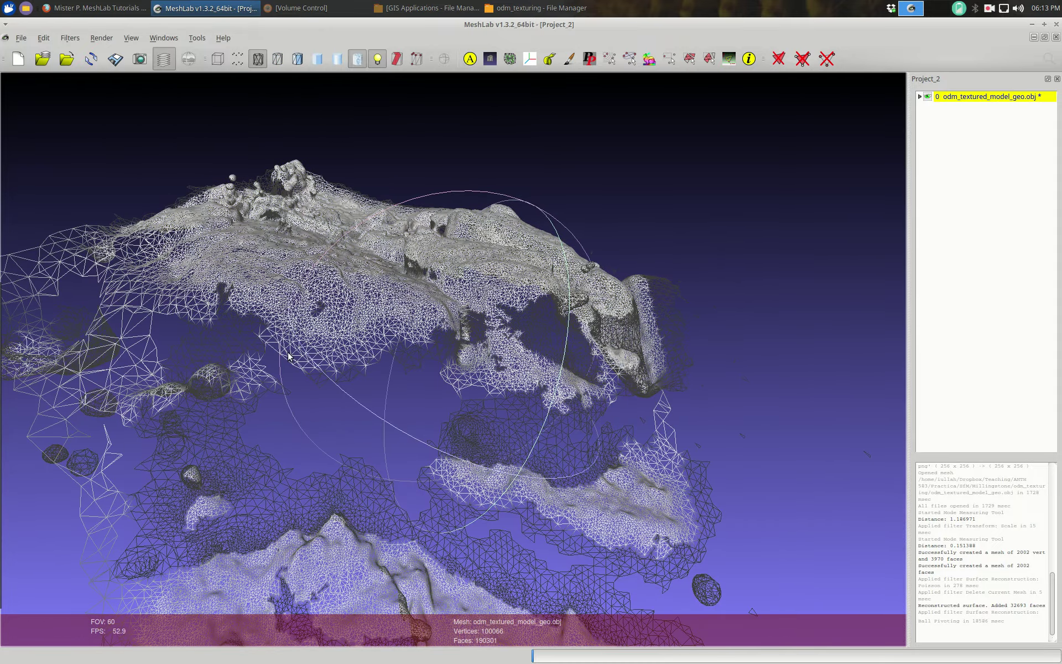
pyautogui.click(237, 63)
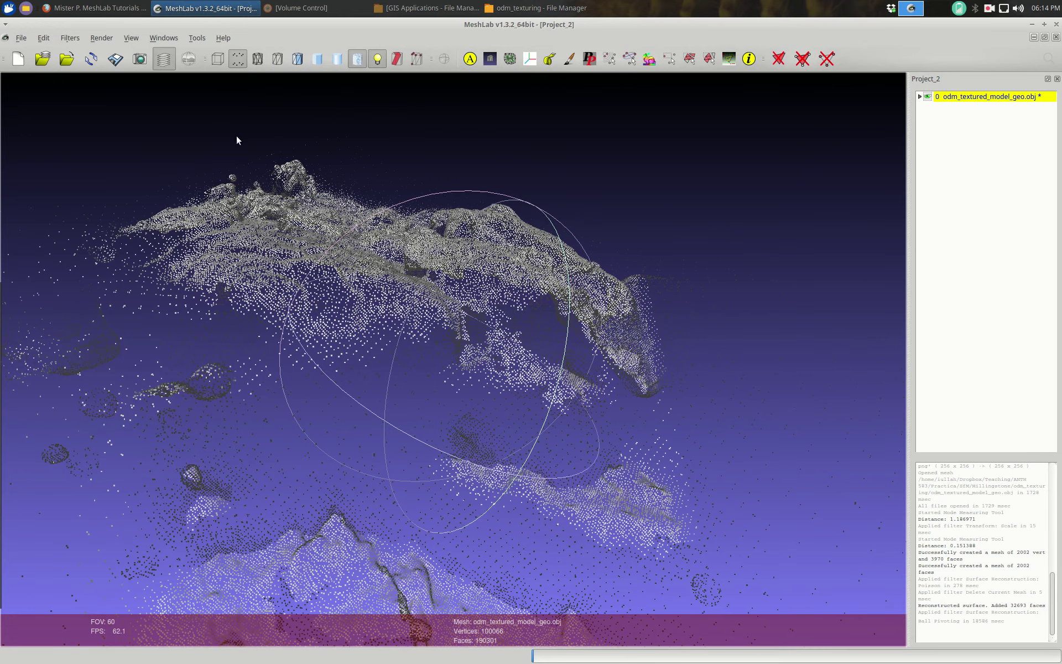
pyautogui.click(258, 59)
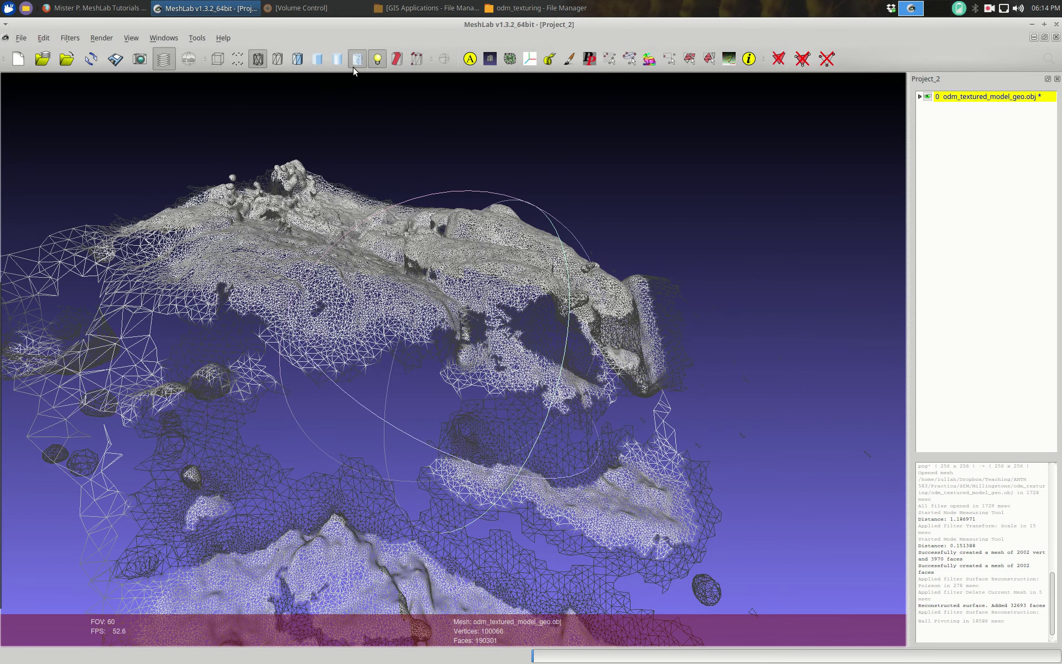
pyautogui.click(338, 58)
pyautogui.moveTo(344, 357)
pyautogui.mouseDown()
pyautogui.moveTo(231, 362)
pyautogui.moveTo(288, 277)
pyautogui.mouseUp()
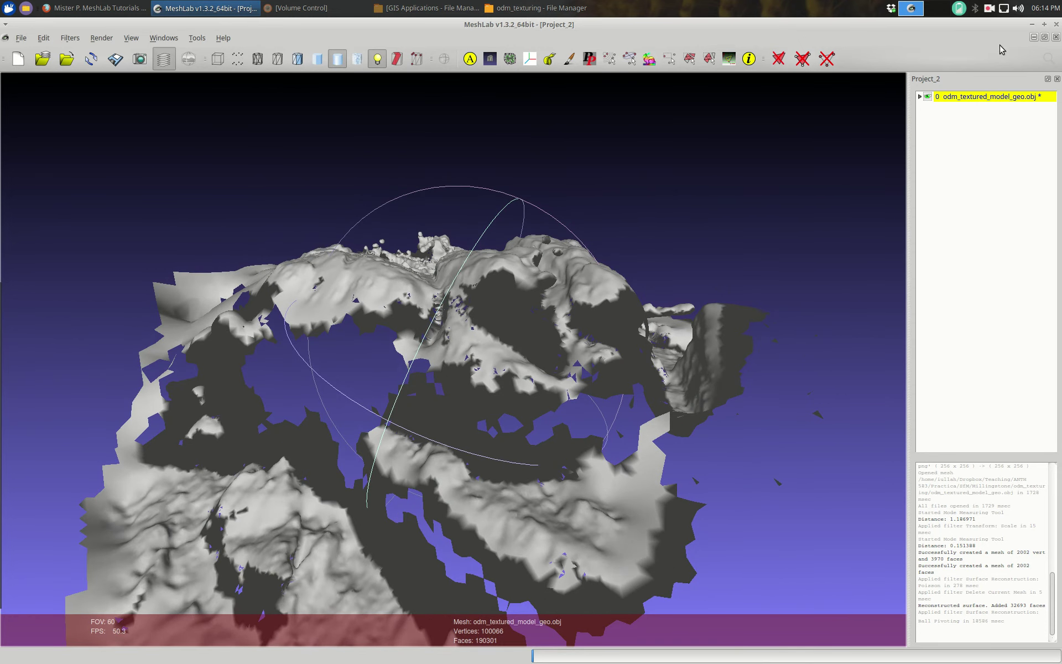
pyautogui.moveTo(500, 452); pyautogui.dragTo(494, 365)
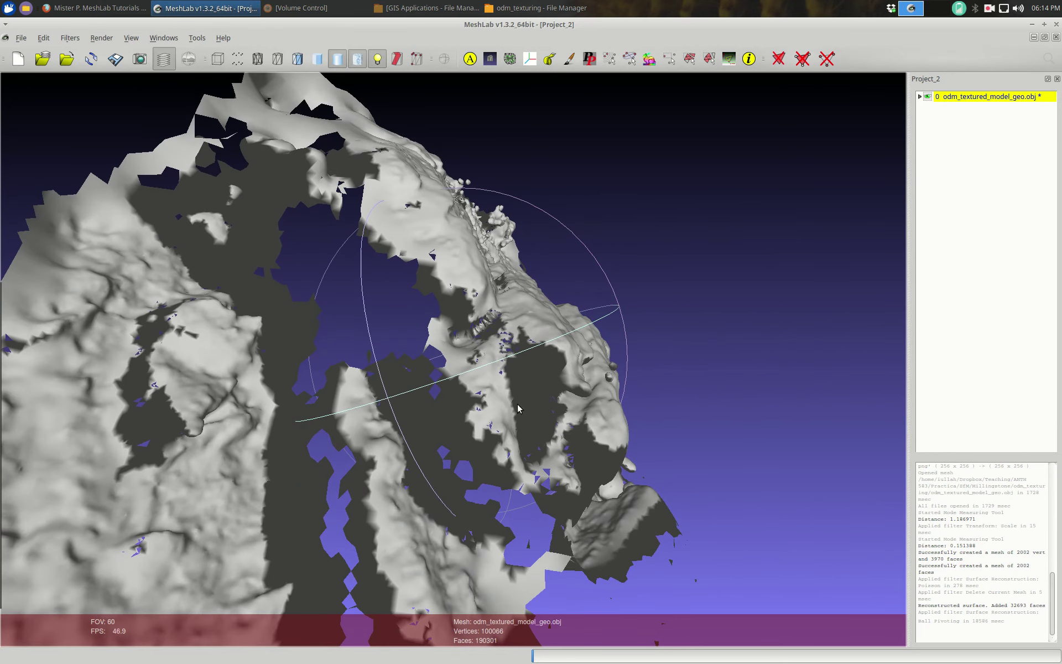
# Step: Import odm_textured_model_geo.obj again into the project, hide the modified original layer and expand the new layer's details
pyautogui.click(66, 58)
pyautogui.click(451, 246)
pyautogui.click(697, 464)
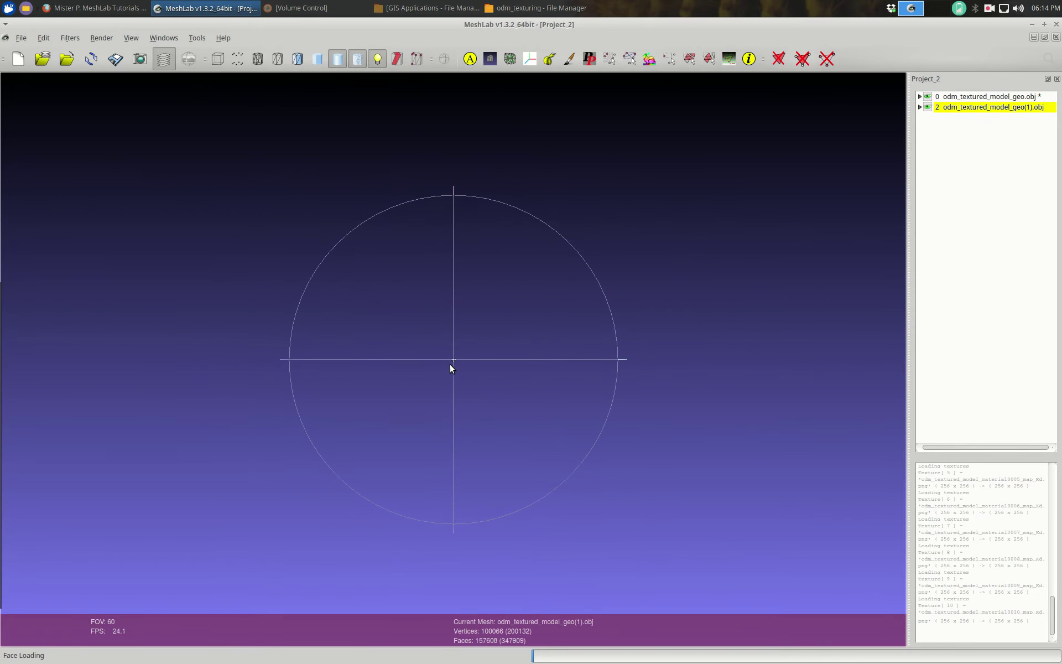
pyautogui.click(920, 97)
pyautogui.click(928, 97)
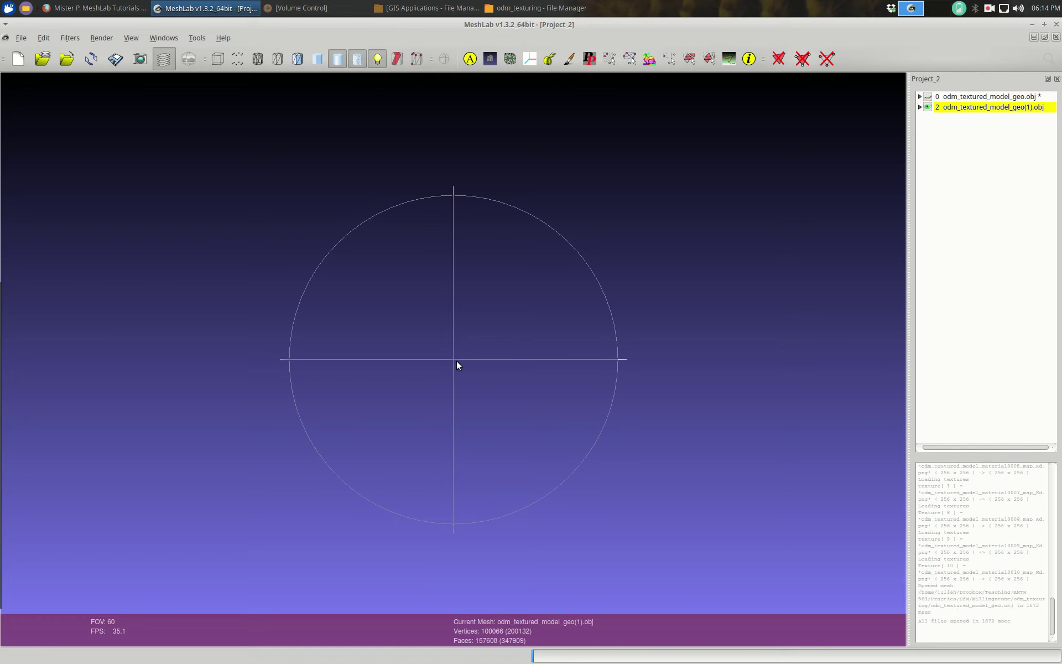
pyautogui.click(920, 107)
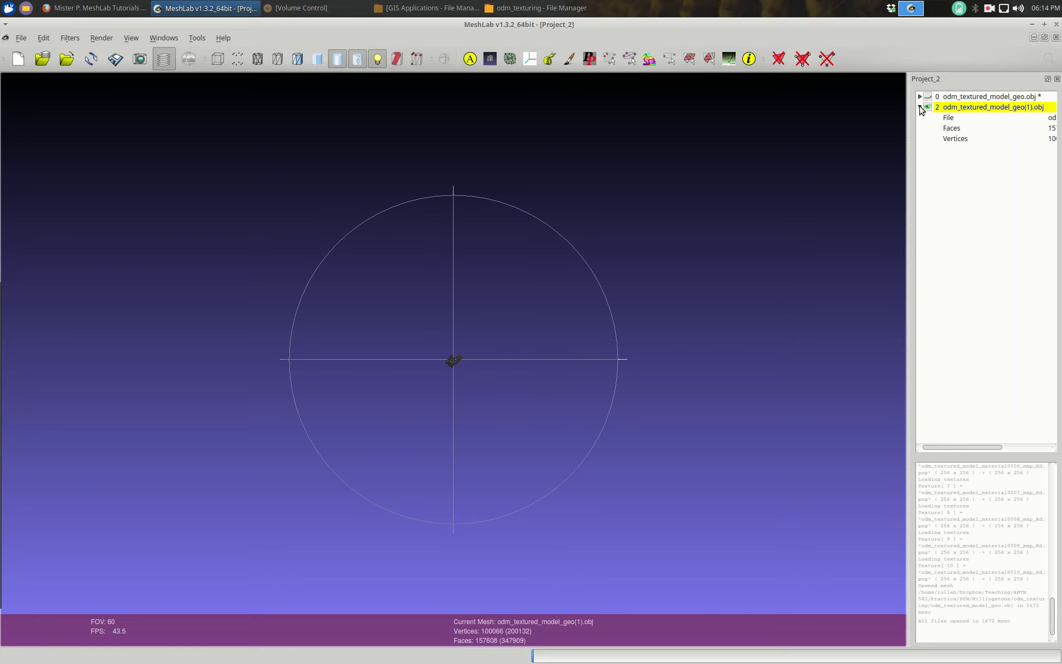
# Step: Create a new empty project and import a fresh copy of odm_textured_model_geo.obj to view the textured model
pyautogui.click(19, 58)
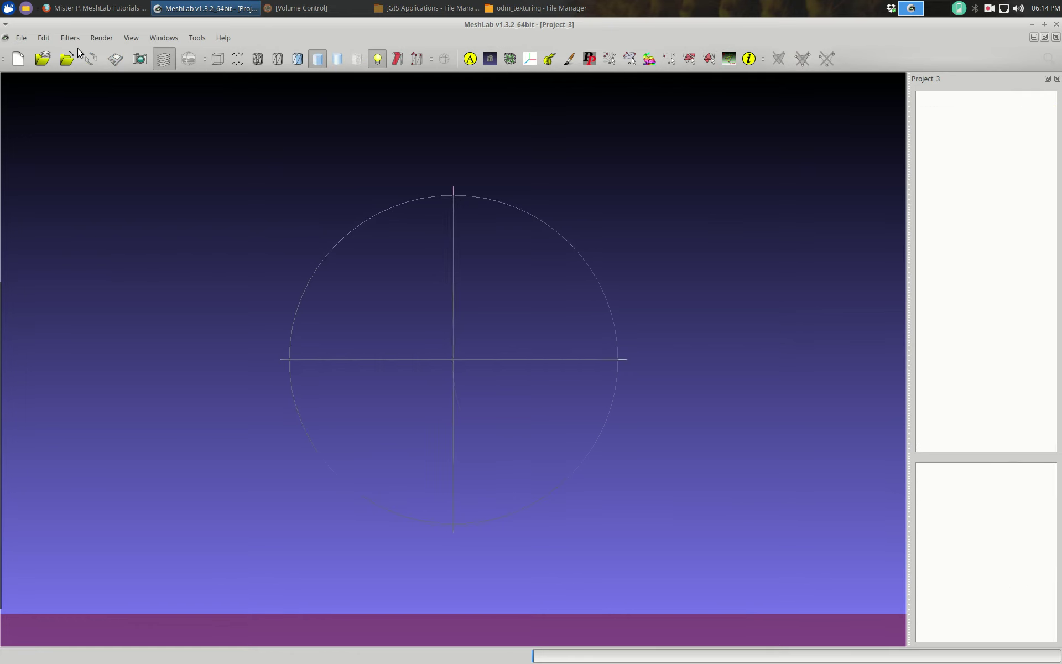
pyautogui.click(66, 58)
pyautogui.click(439, 246)
pyautogui.click(698, 467)
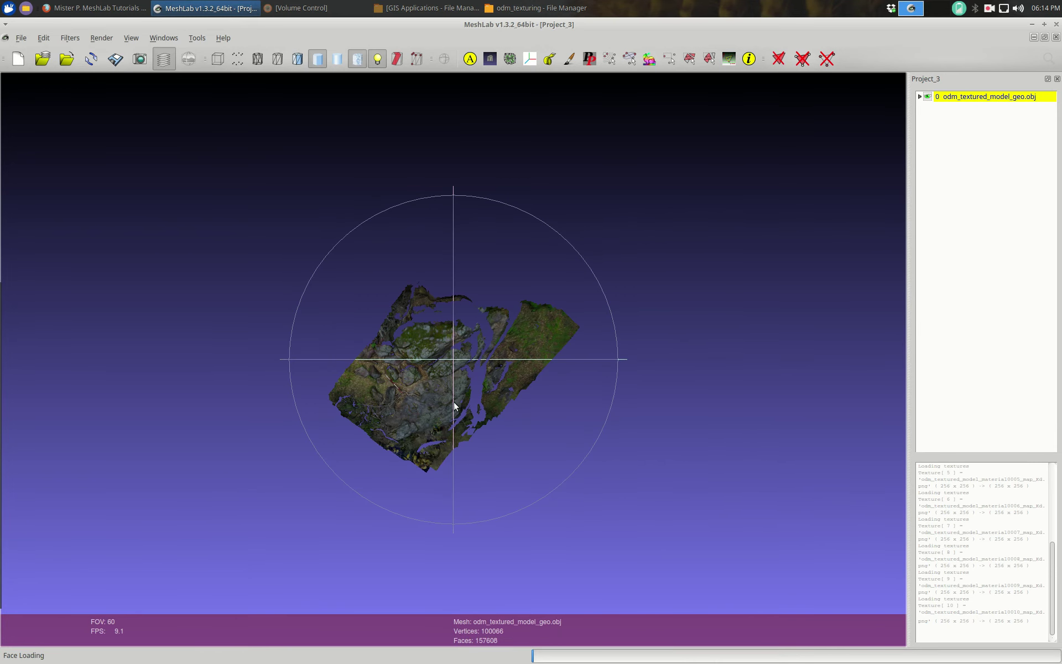
pyautogui.scroll(5, 433, 400)
pyautogui.moveTo(416, 292); pyautogui.dragTo(578, 555)
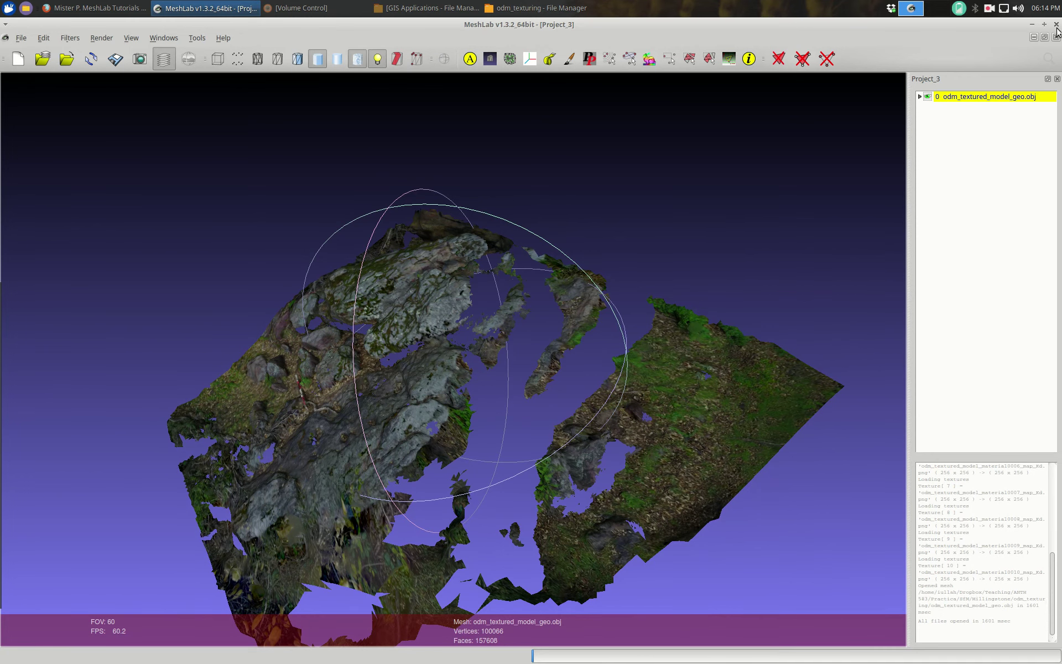
# Step: Close MeshLab, switch to the file manager and open the Millingstone project's odm_georeferencing folder
pyautogui.moveTo(419, 368); pyautogui.dragTo(308, 286)
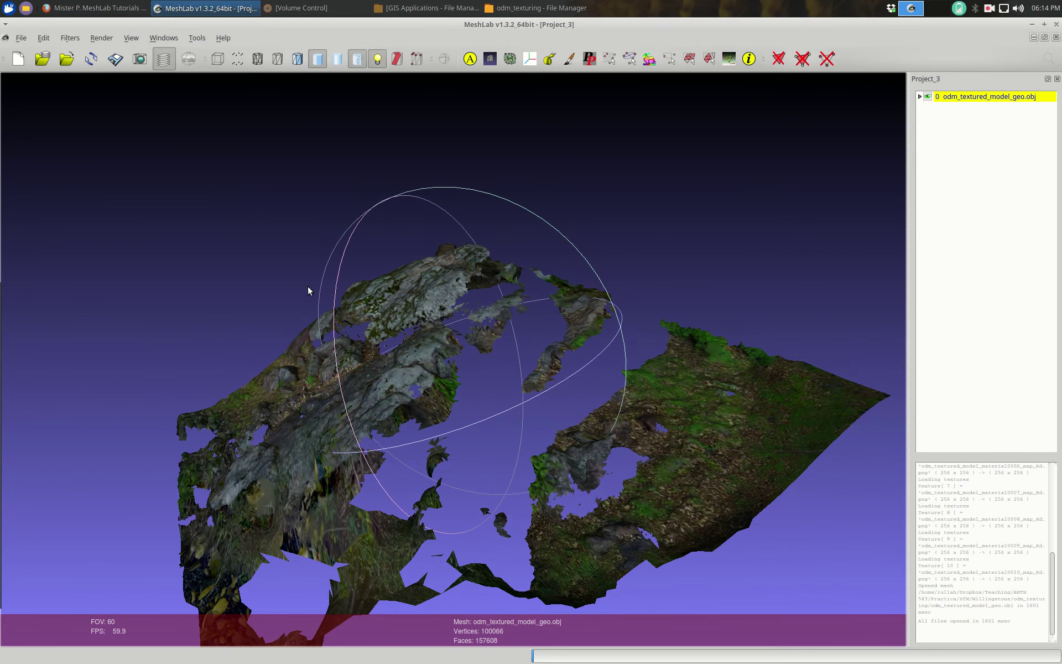
pyautogui.click(1057, 26)
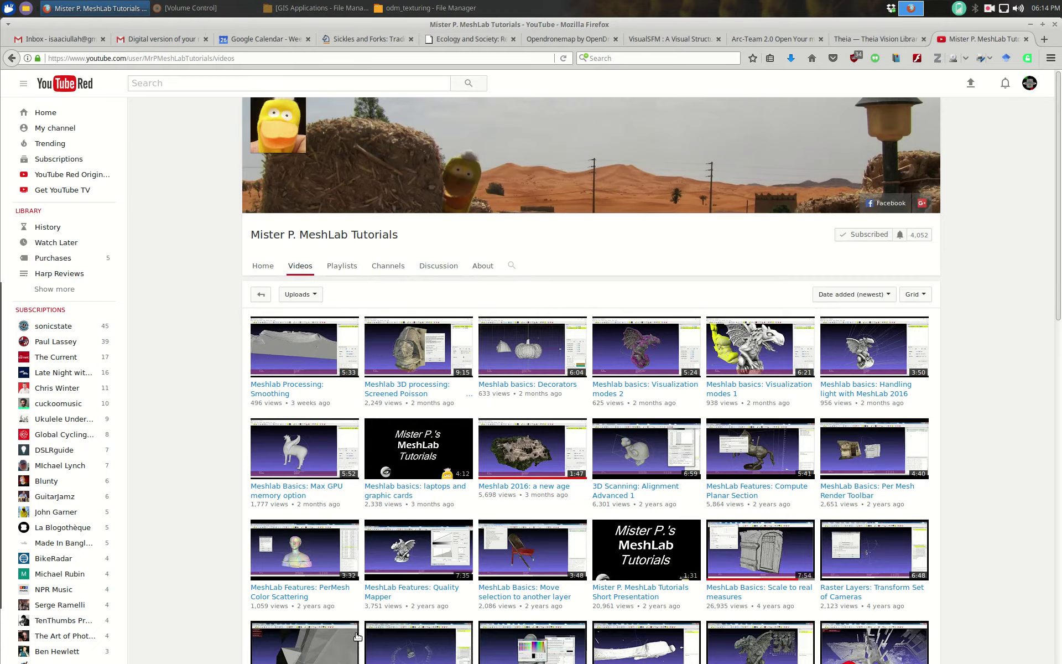
pyautogui.click(328, 6)
pyautogui.click(318, 8)
pyautogui.click(426, 8)
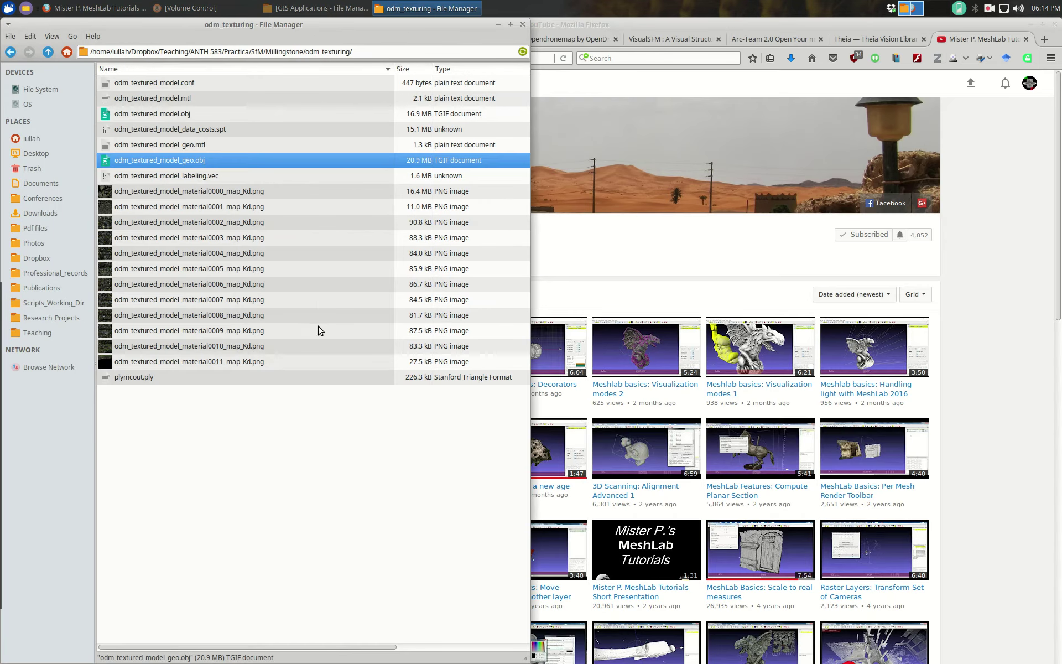
pyautogui.click(49, 52)
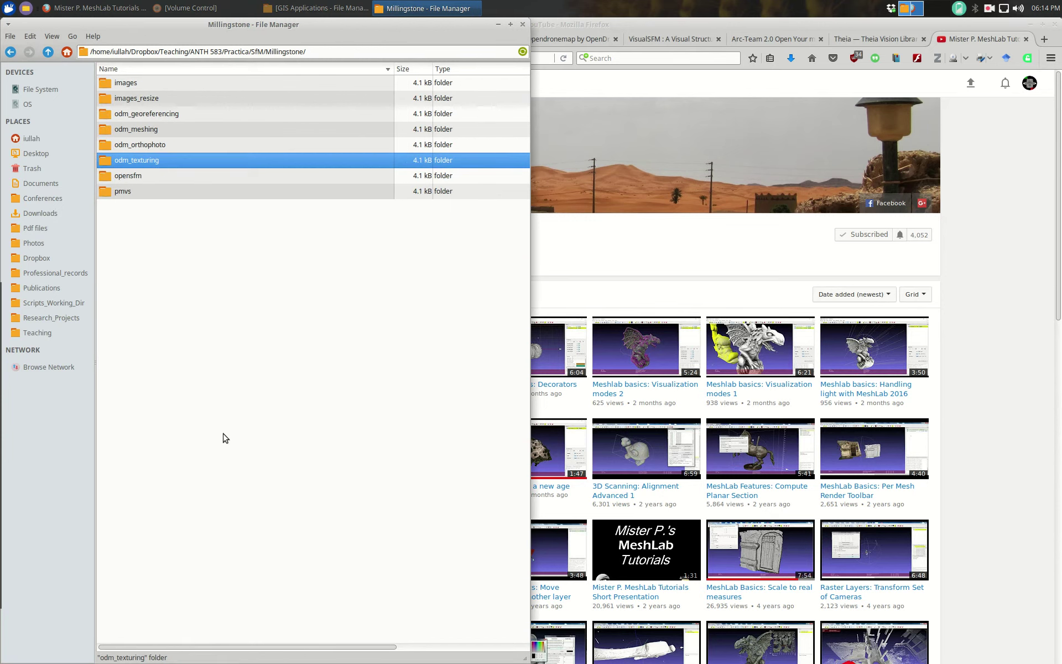
pyautogui.click(114, 130)
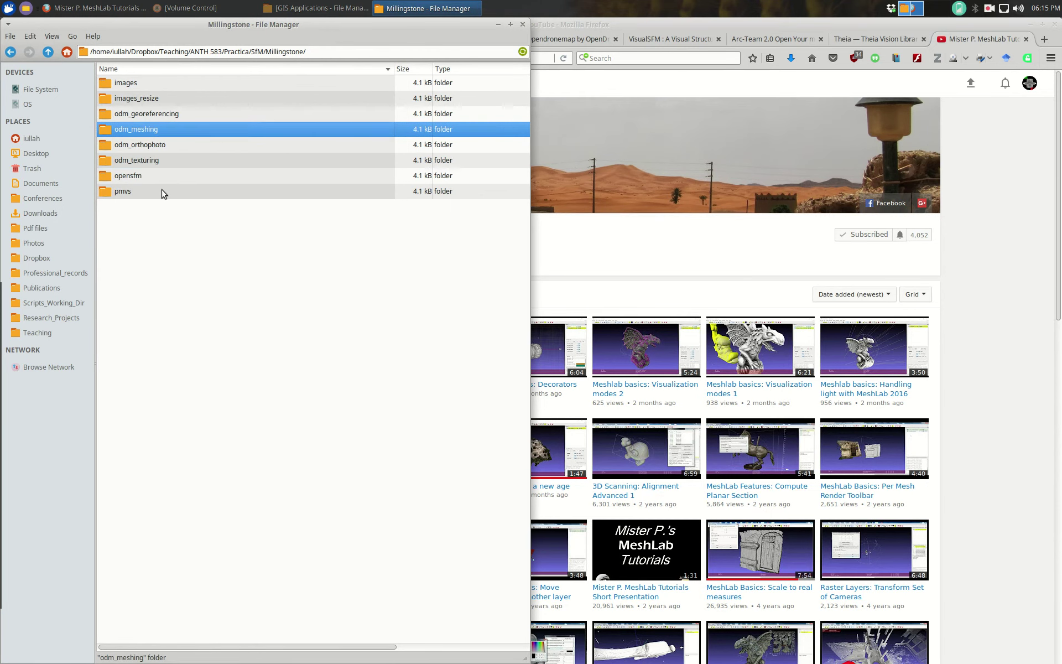
pyautogui.doubleClick(166, 115)
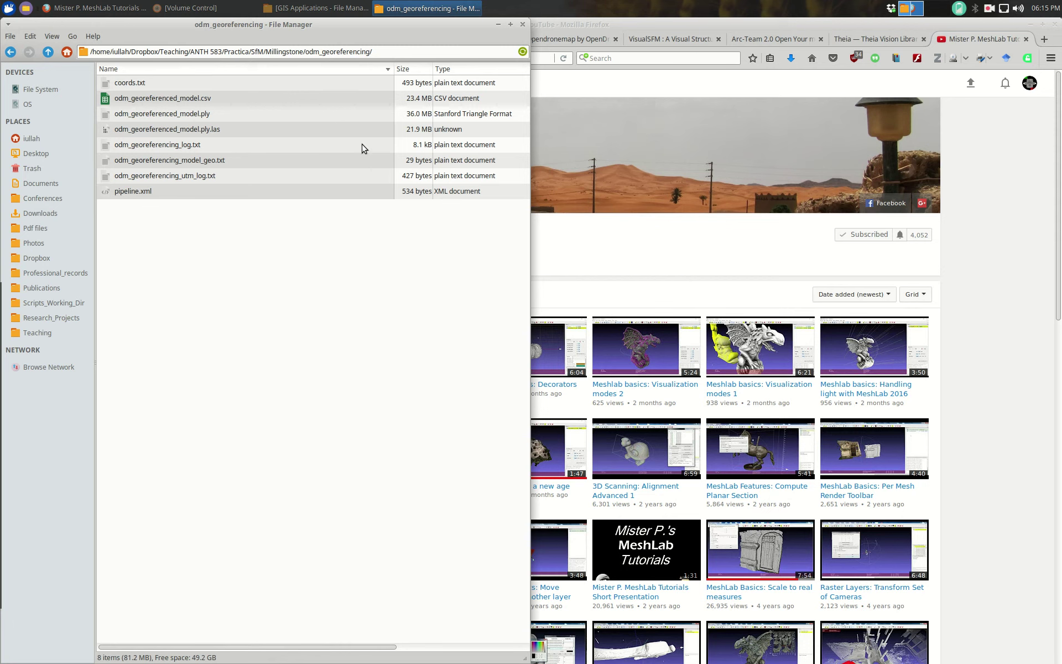
# Step: Check the text import preview of odm_georeferenced_model.csv, cancel it, and select odm_georeferenced_model.ply.las in the same folder
pyautogui.doubleClick(186, 100)
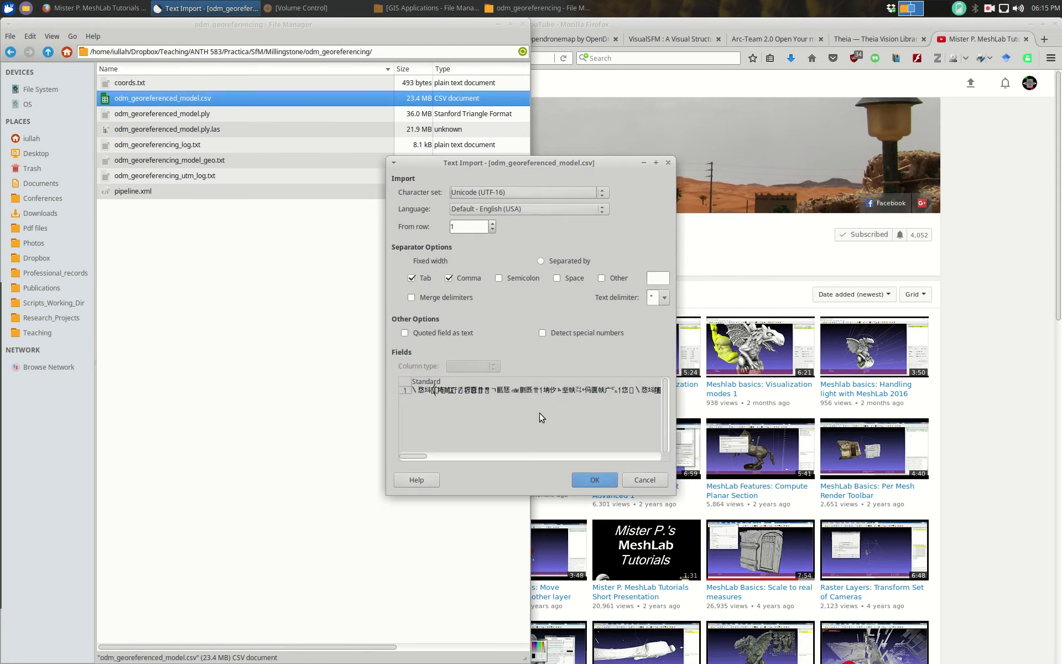
pyautogui.click(643, 483)
pyautogui.click(219, 131)
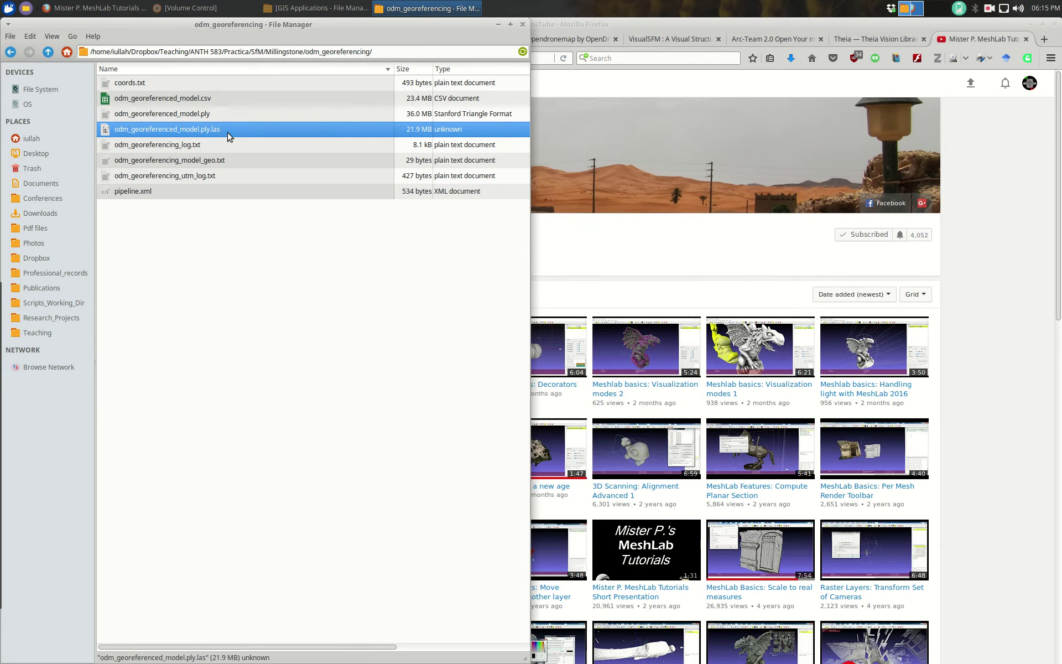
pyautogui.click(48, 52)
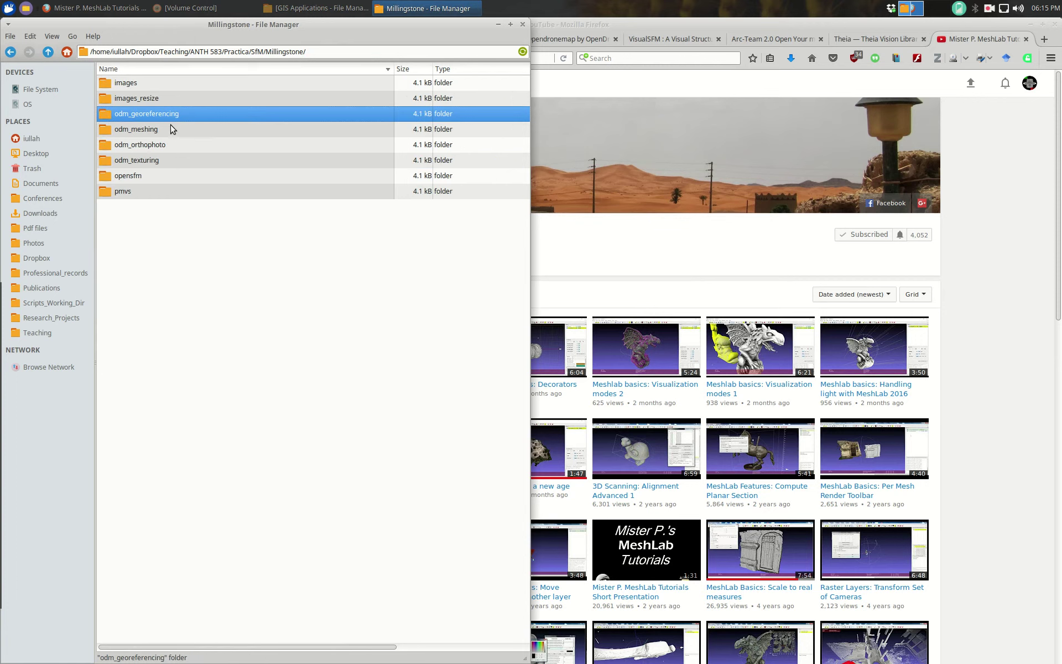
pyautogui.doubleClick(163, 116)
pyautogui.click(193, 132)
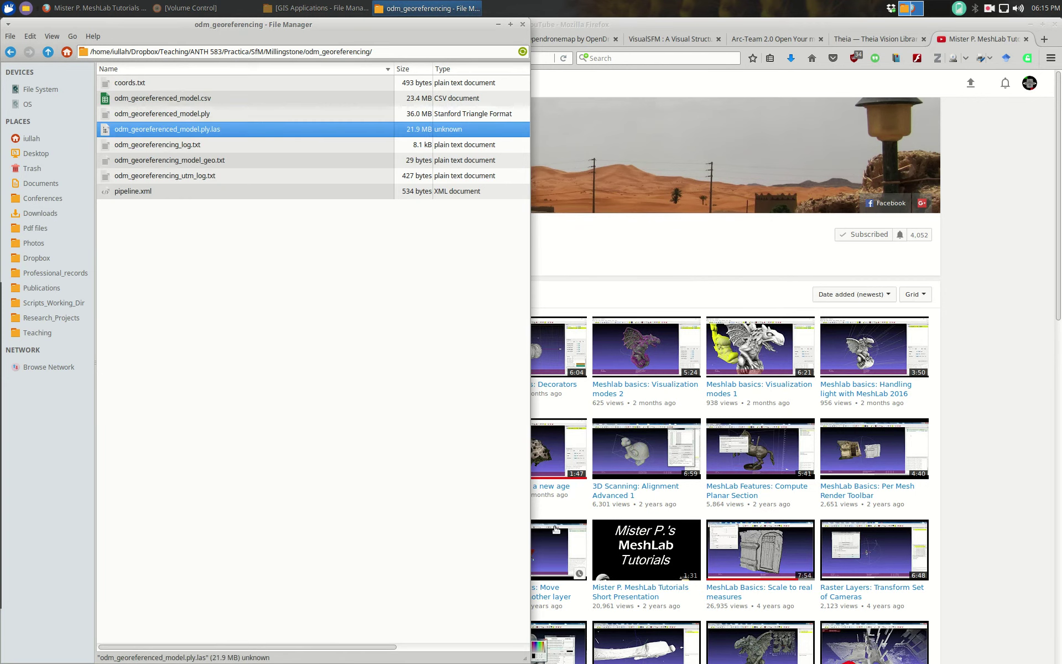
# Step: Open a terminal and launch GRASS GIS 7.2 with the command grass72
pyautogui.moveTo(1, 482)
pyautogui.click(12, 327)
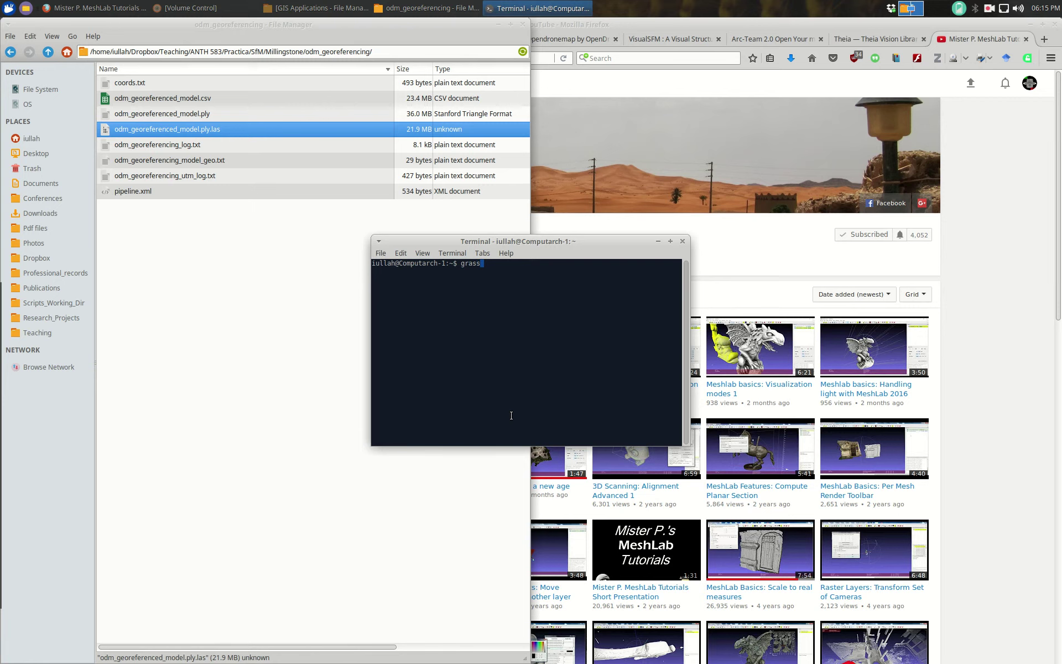
pyautogui.write('grass72')
pyautogui.press('Return')
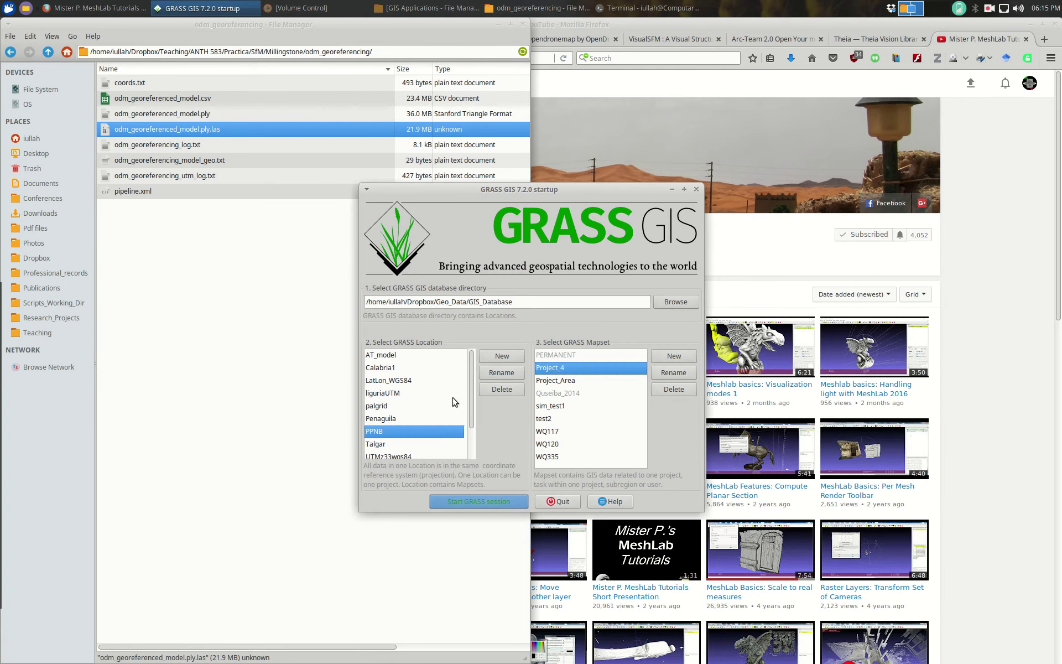
# Step: Create a mapset named test_sfm in the LatLon_WGS84 location and start the GRASS session with it
pyautogui.scroll(-1, 453, 402)
pyautogui.click(382, 432)
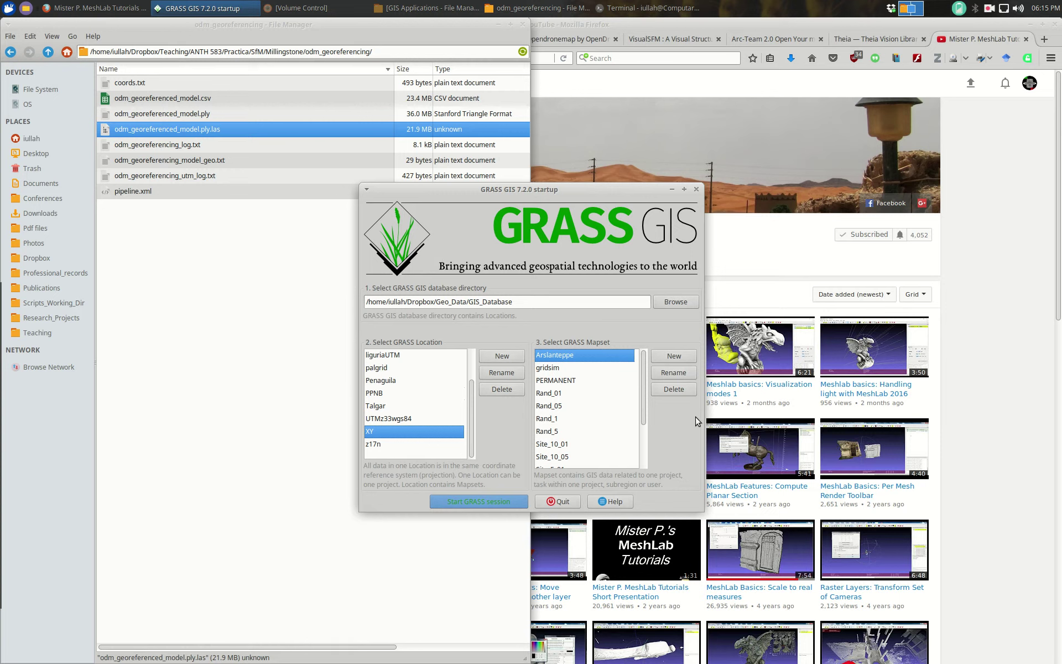
pyautogui.scroll(2, 395, 421)
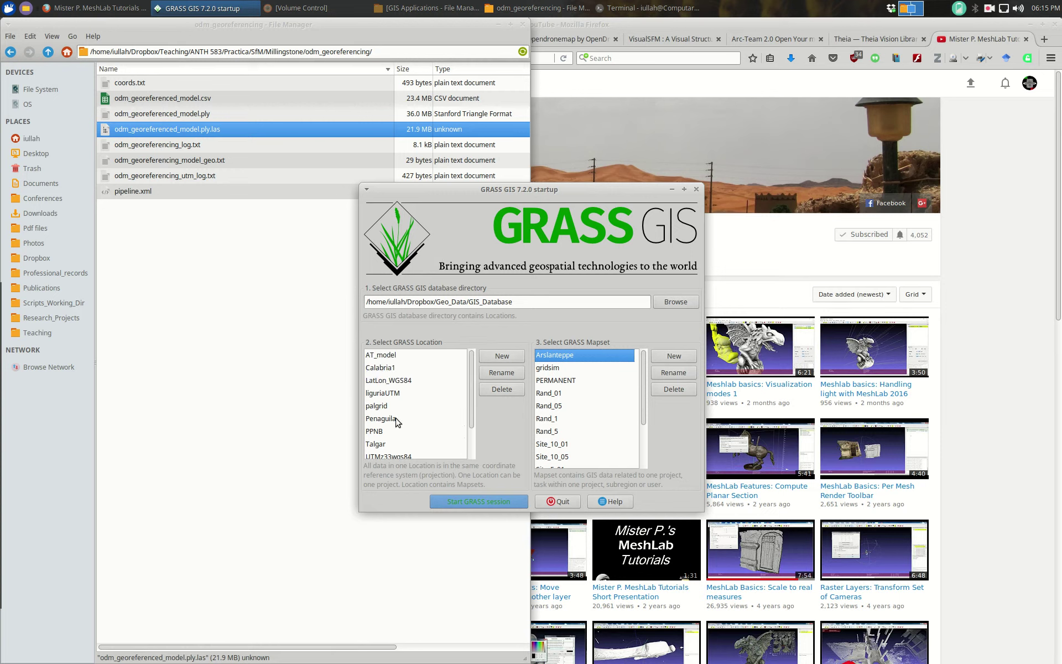
pyautogui.click(394, 381)
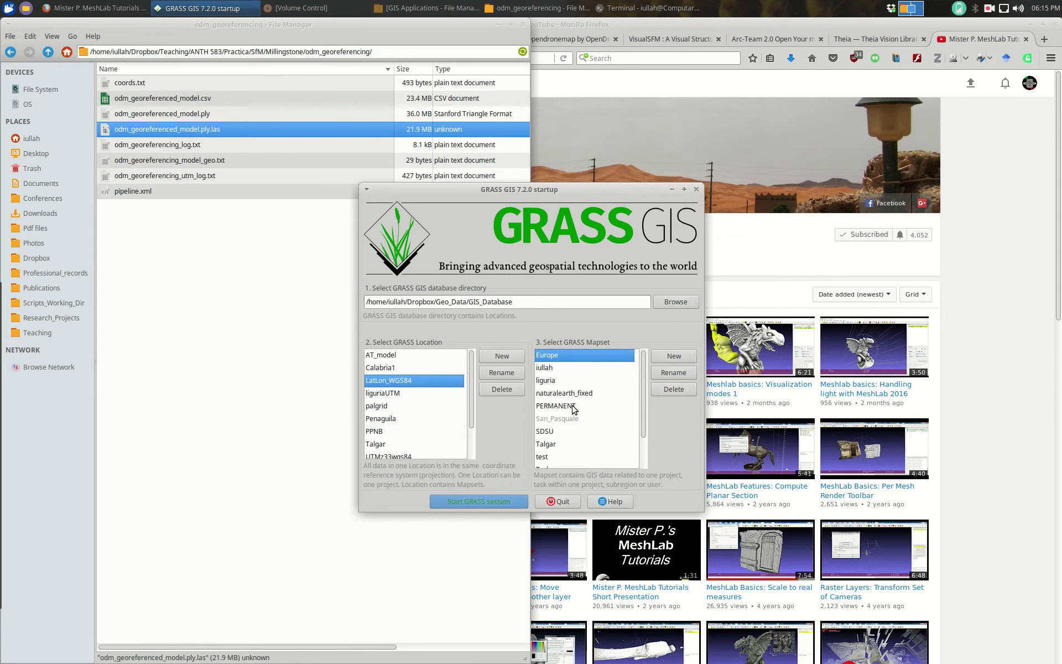
pyautogui.scroll(-2, 574, 409)
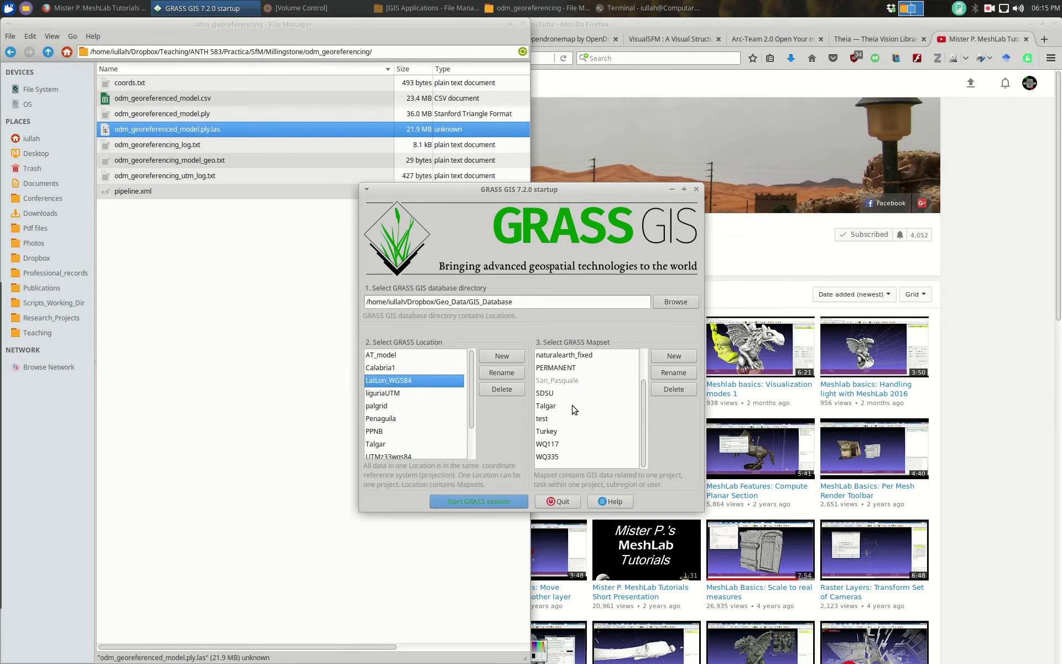
pyautogui.click(673, 355)
pyautogui.write('test_sfm')
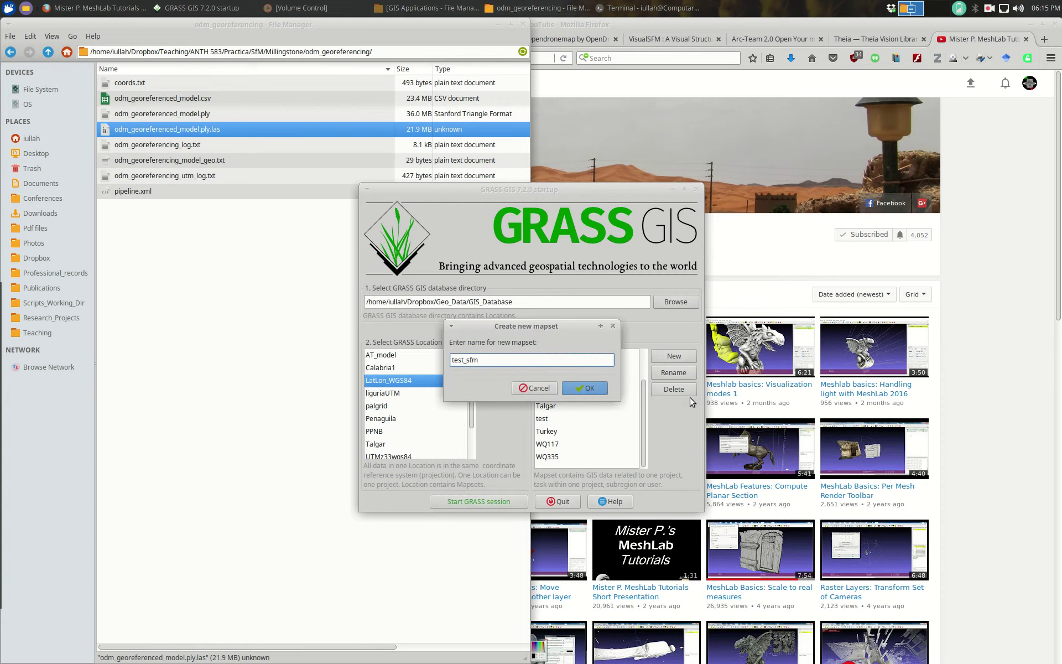
pyautogui.click(585, 389)
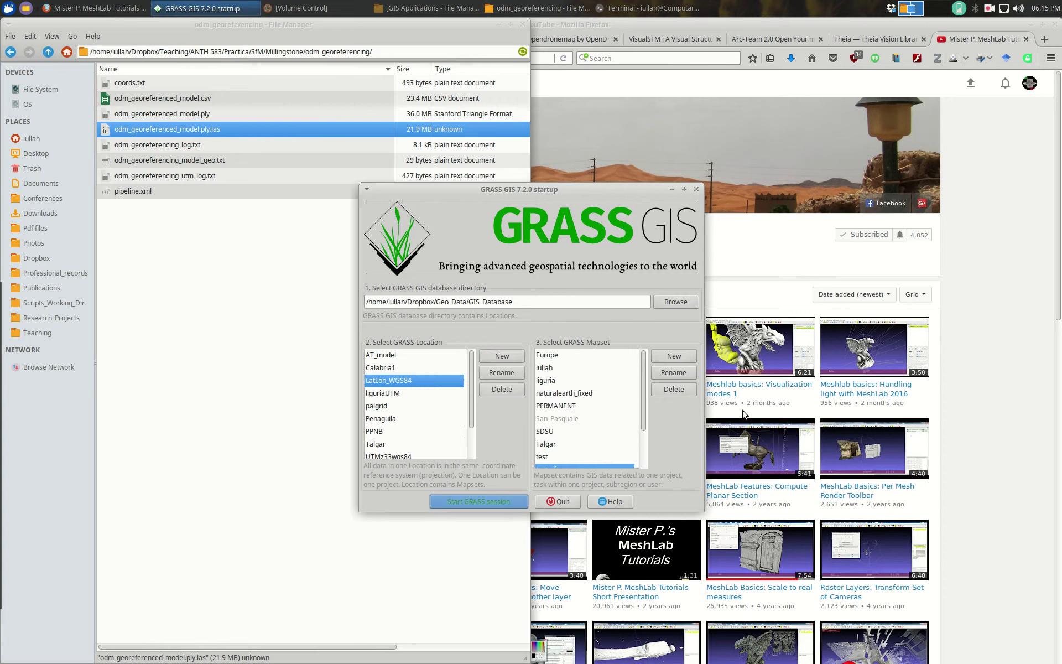
pyautogui.scroll(-3, 576, 424)
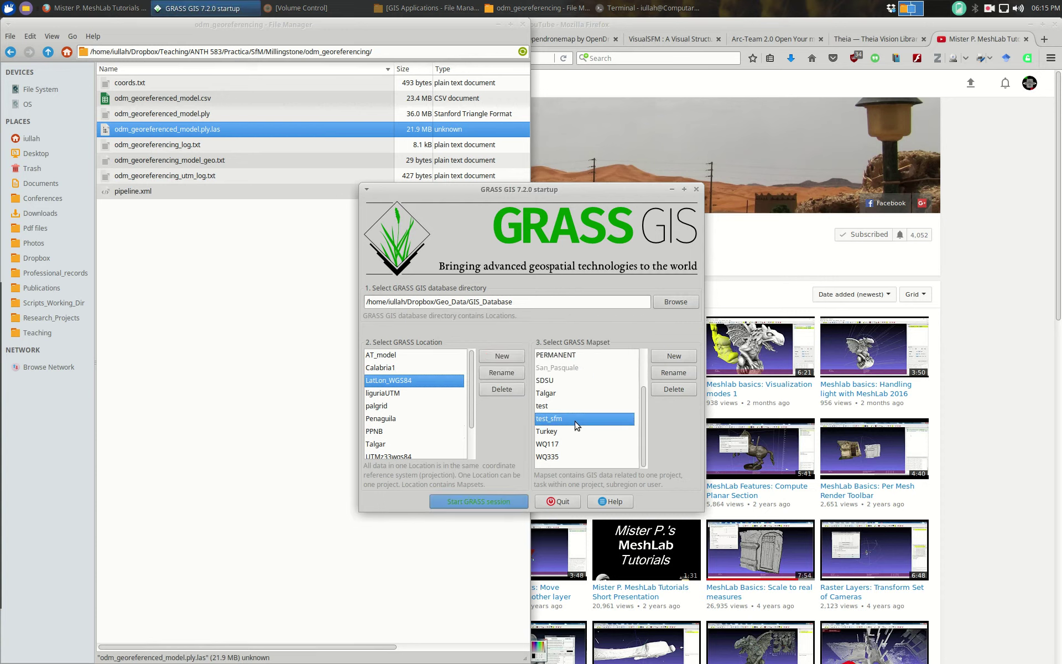
pyautogui.click(491, 500)
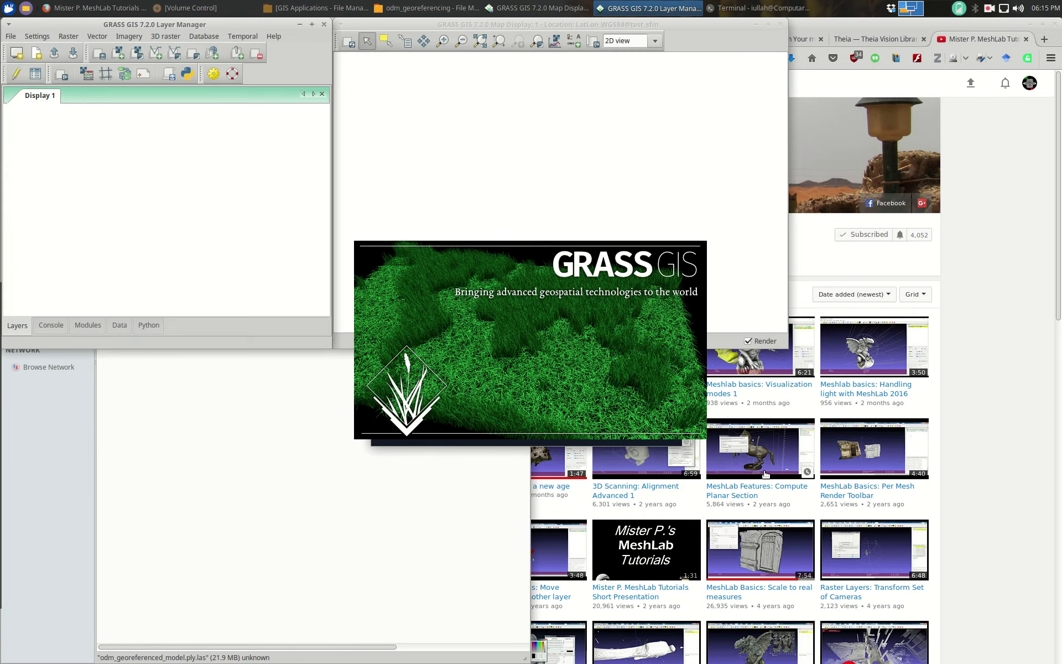
# Step: Open the LAS LiDAR points raster import (r.in.lidar) and place its dialog beside the odm_georeferencing folder window
pyautogui.click(9, 37)
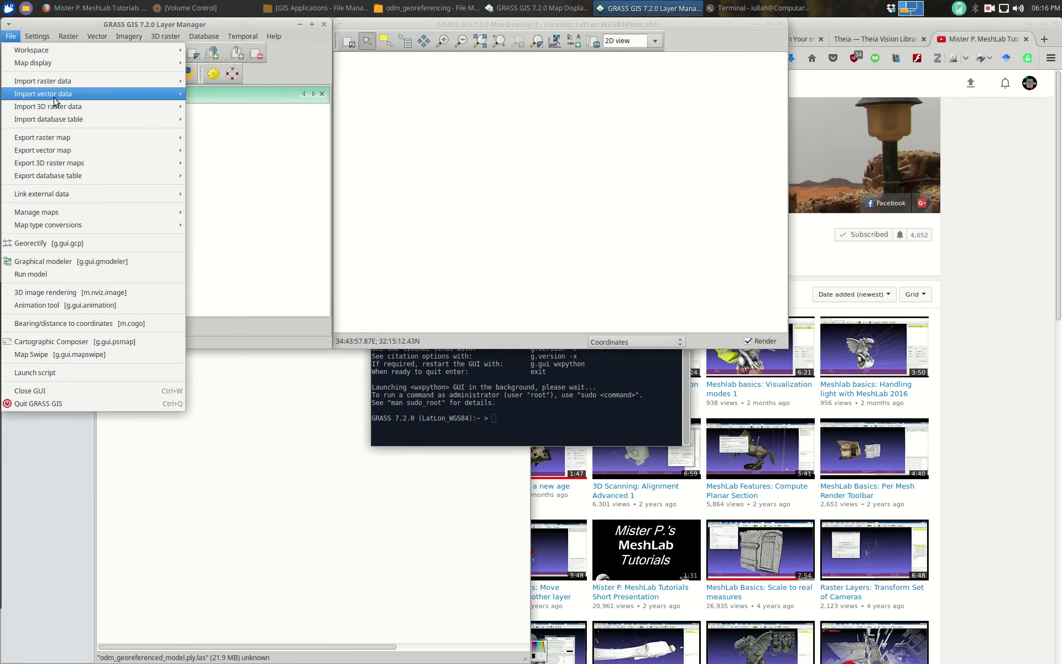
pyautogui.moveTo(55, 107)
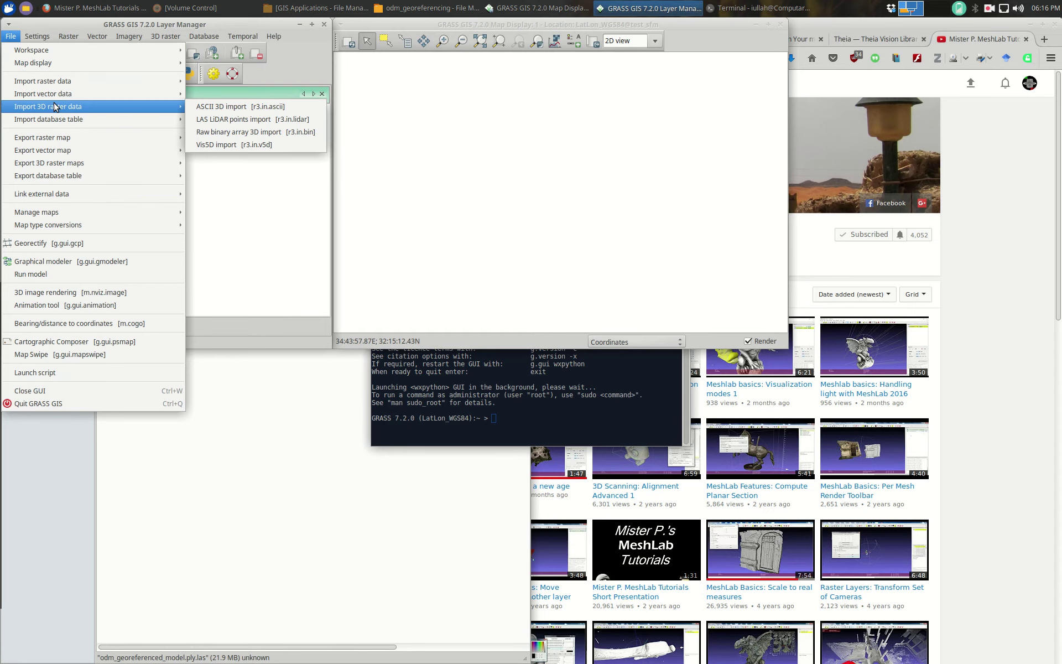
pyautogui.moveTo(113, 87)
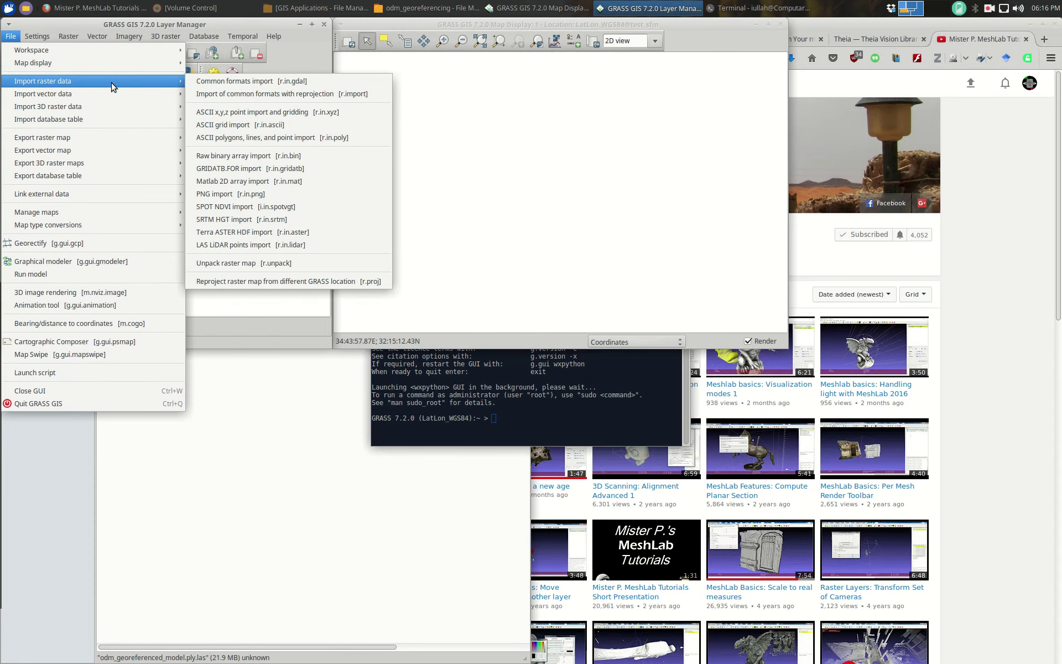
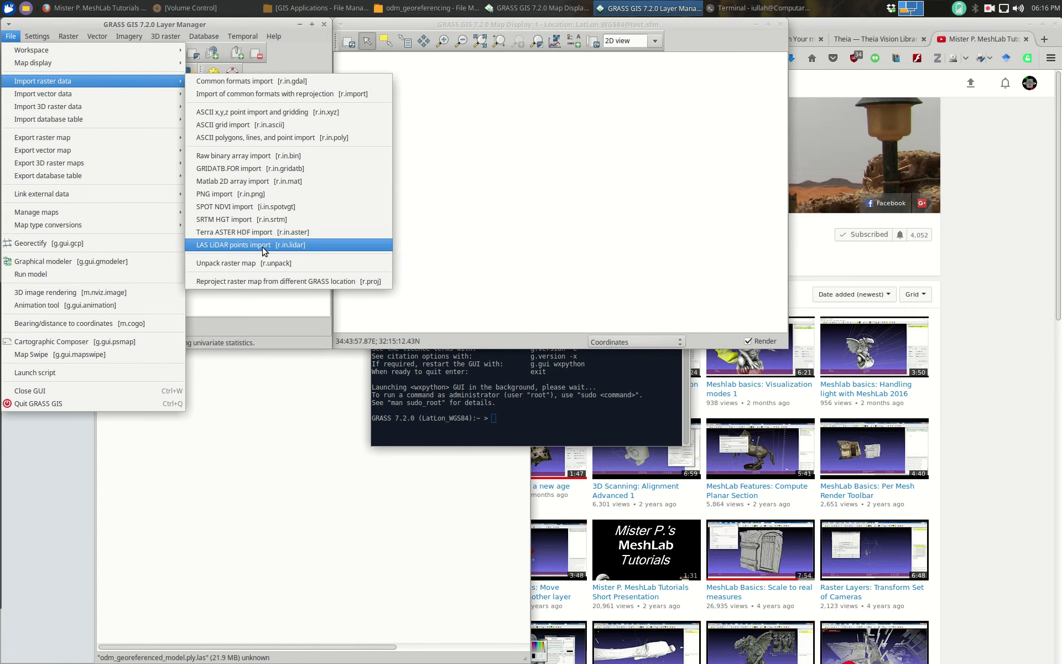
pyautogui.click(264, 251)
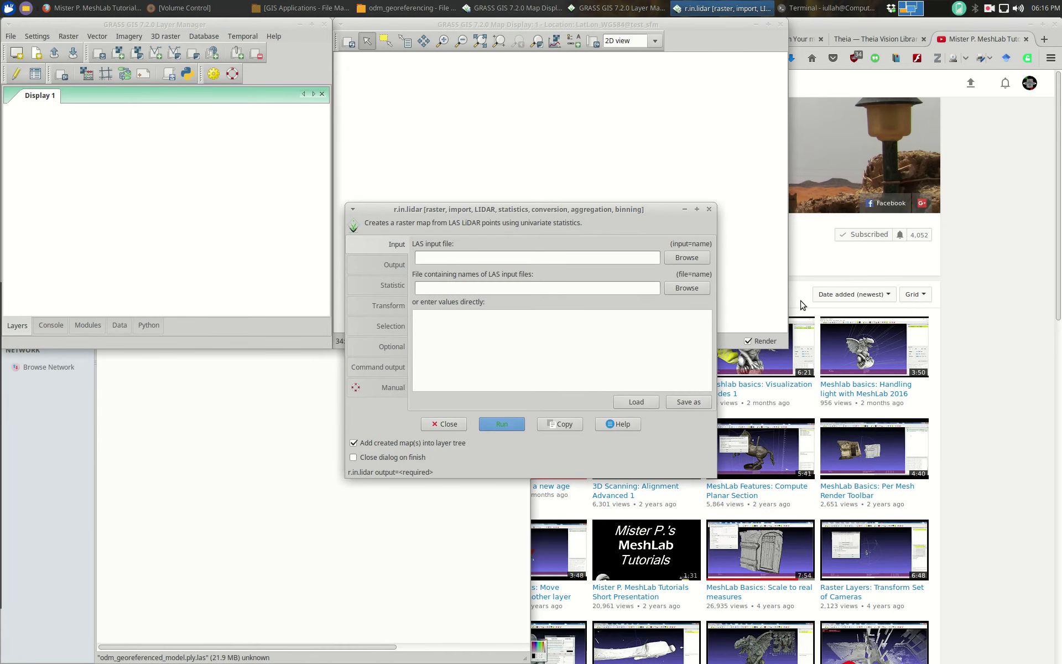
pyautogui.moveTo(579, 210); pyautogui.dragTo(835, 273)
pyautogui.click(407, 8)
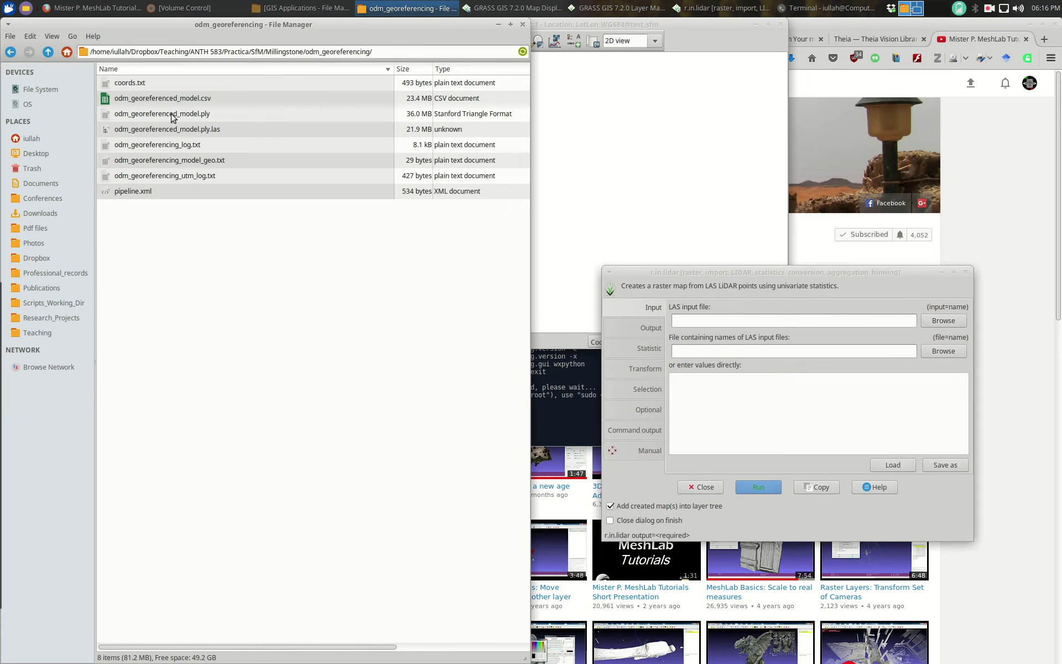
pyautogui.click(200, 129)
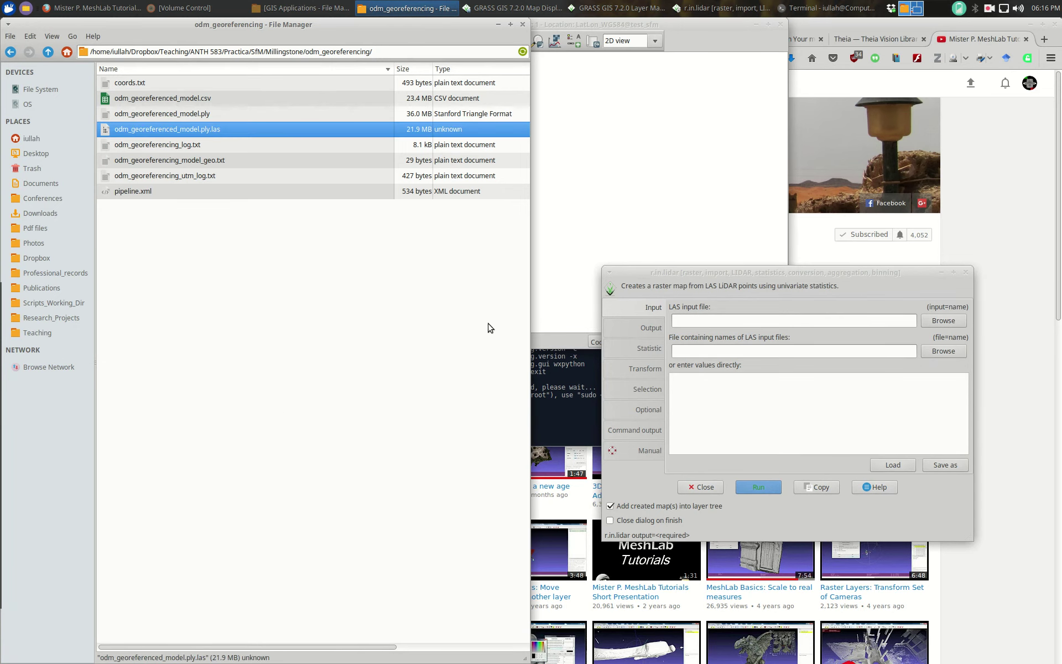
pyautogui.moveTo(790, 273); pyautogui.dragTo(752, 155)
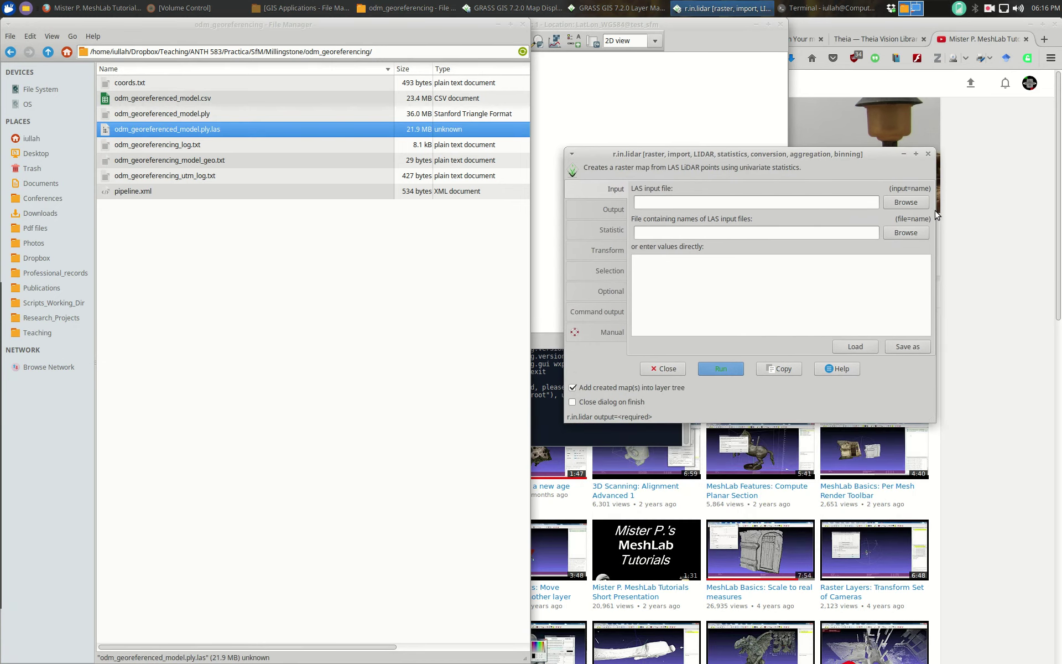
# Step: Set the LAS input file to odm_georeferenced_model.ply.las from Teaching/ANTH 583/Practica/SfM/Millingstone/odm_georeferencing
pyautogui.click(913, 202)
pyautogui.scroll(-3, 625, 369)
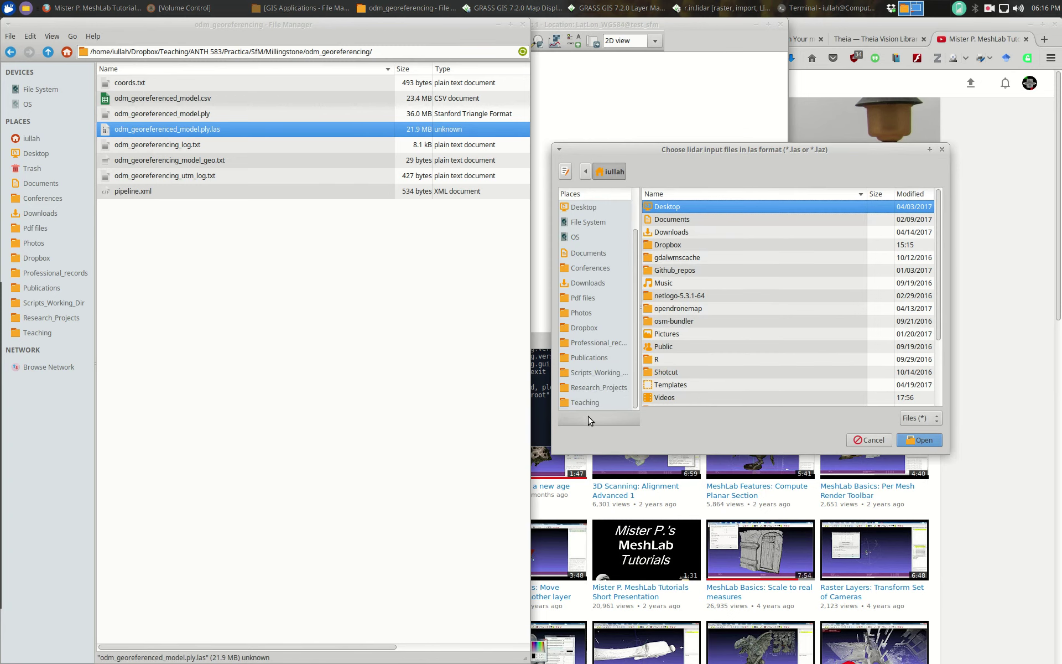
pyautogui.click(594, 402)
pyautogui.doubleClick(703, 244)
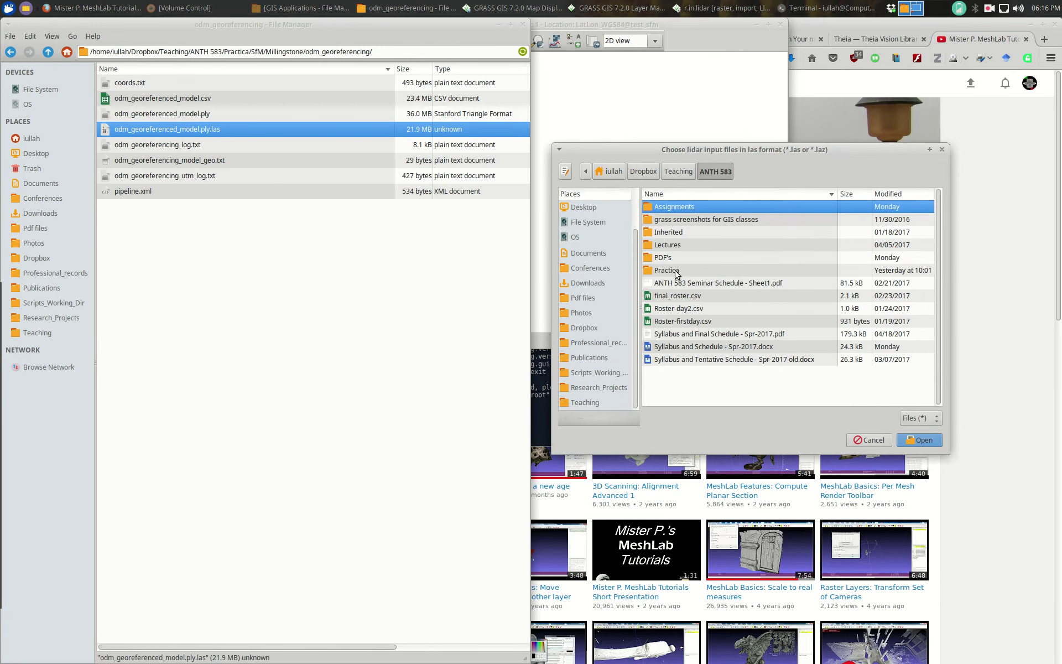
pyautogui.doubleClick(677, 271)
pyautogui.doubleClick(678, 233)
pyautogui.doubleClick(689, 207)
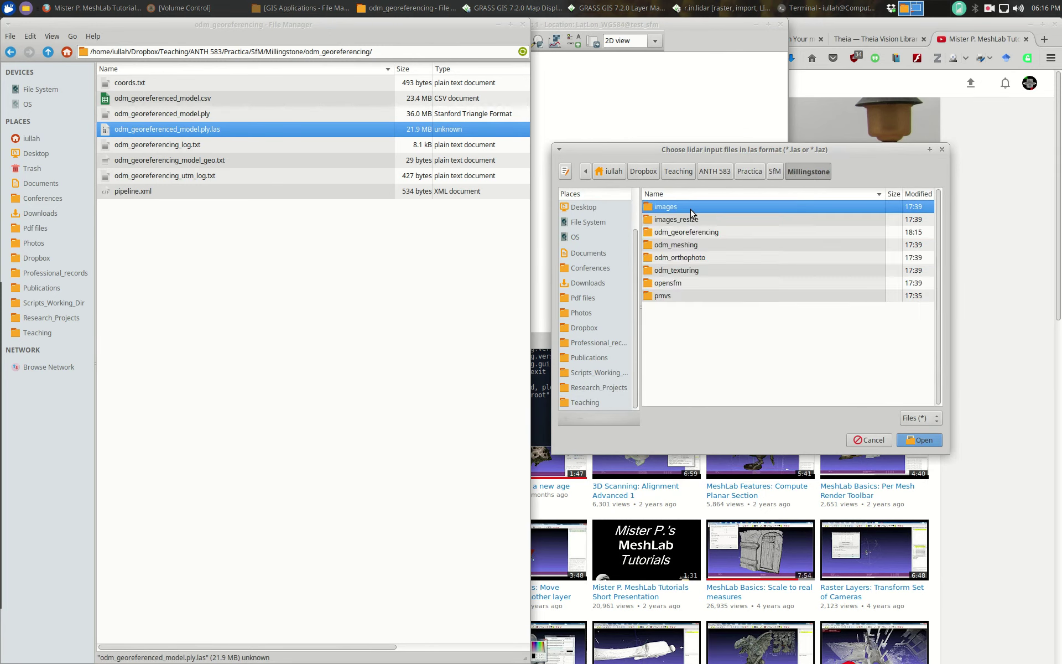
pyautogui.doubleClick(696, 237)
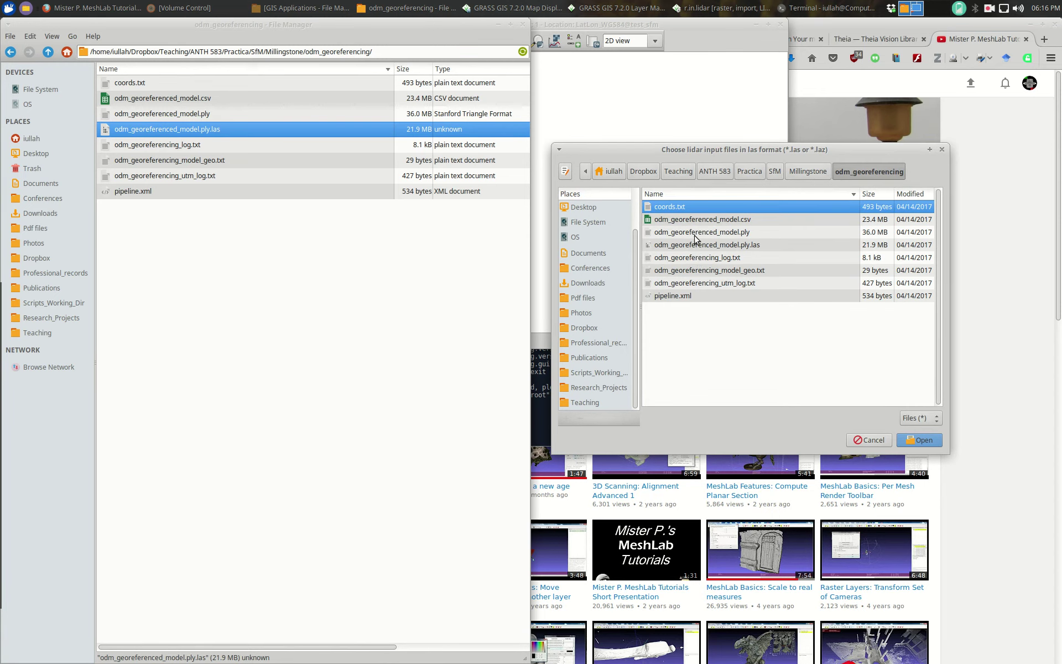
pyautogui.click(744, 244)
pyautogui.click(927, 441)
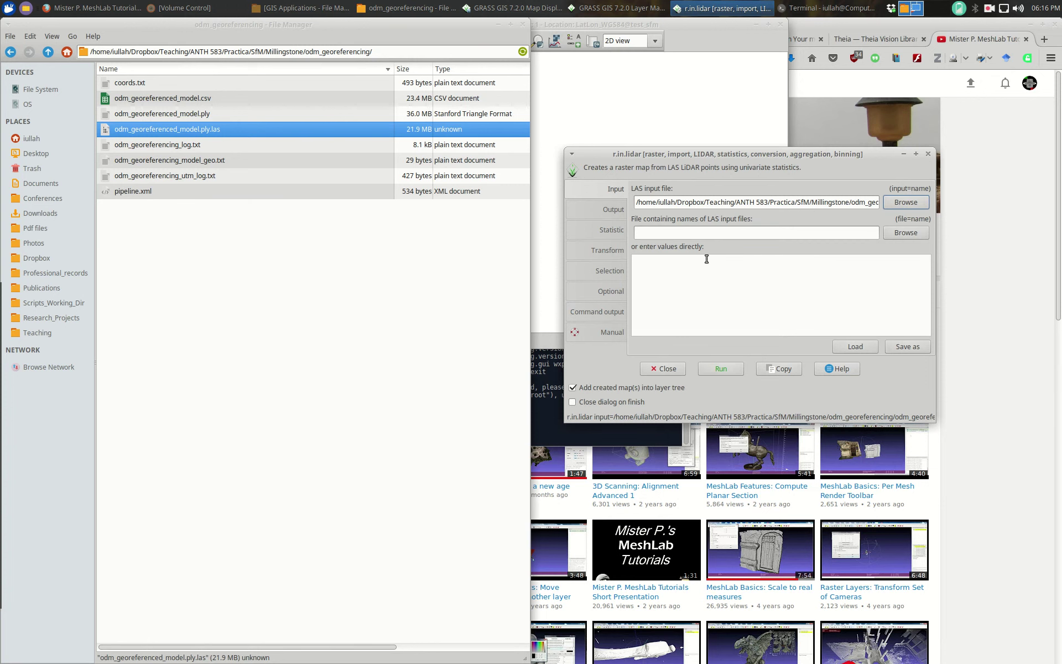
# Step: Try to import the LAS file as a raster map named test_pointcloud and check the import dataset's projection name in the command output
pyautogui.click(605, 209)
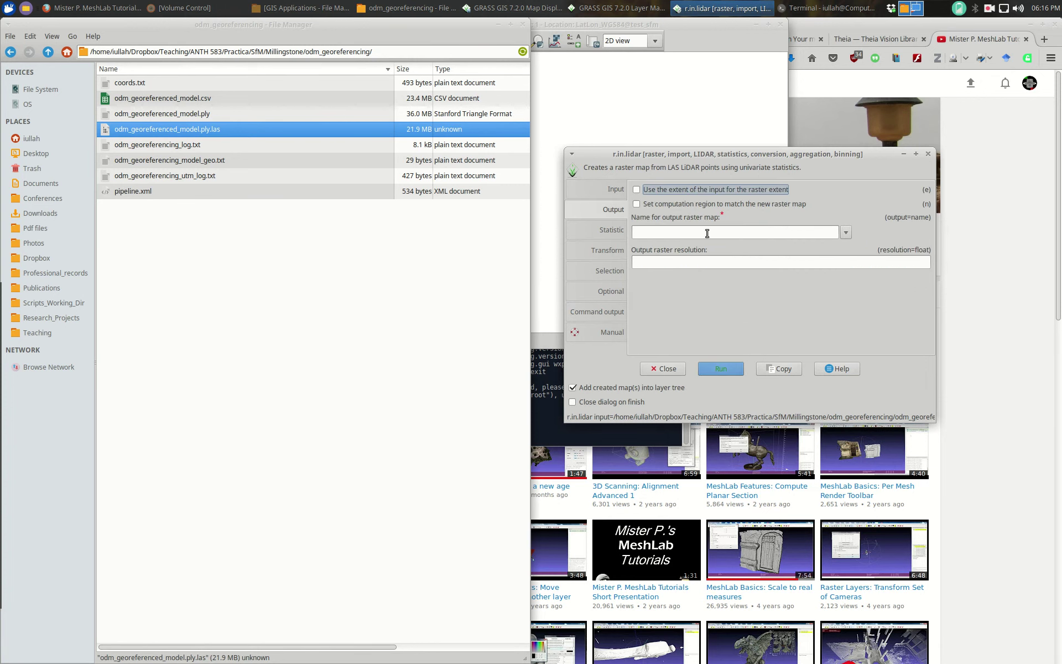
pyautogui.click(781, 232)
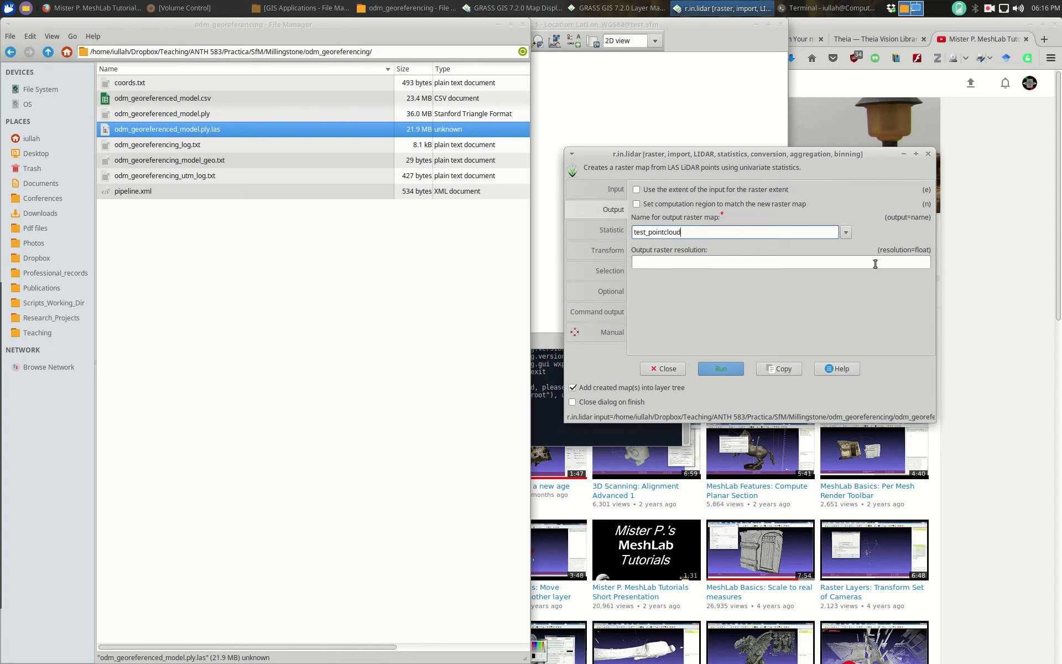
pyautogui.click(751, 260)
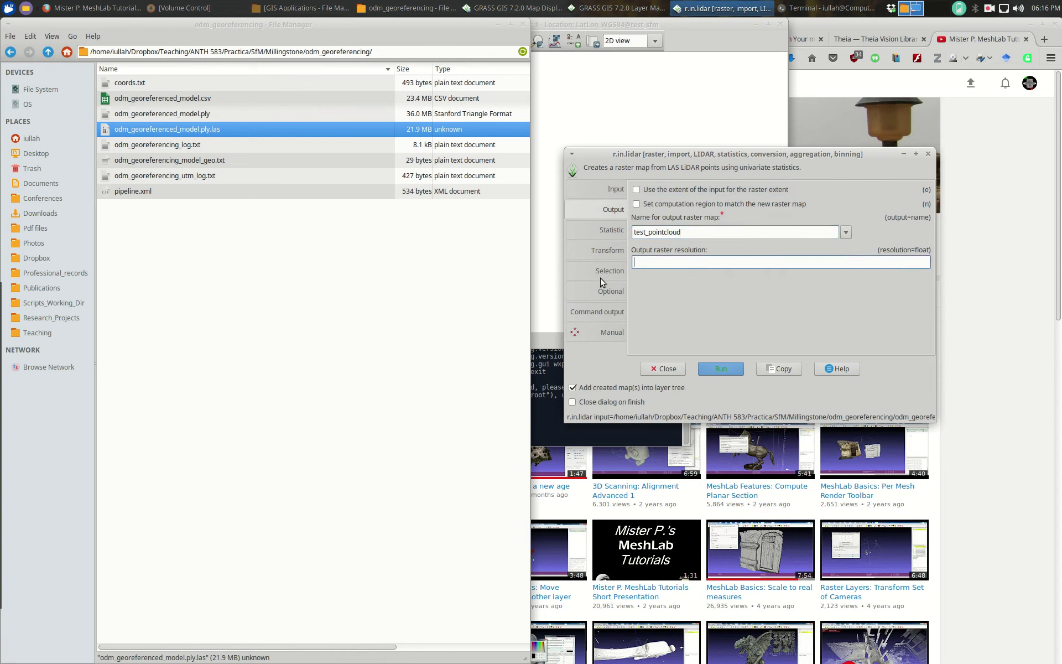
pyautogui.click(591, 235)
pyautogui.click(611, 213)
pyautogui.click(685, 263)
pyautogui.press('BackSpace')
pyautogui.click(608, 228)
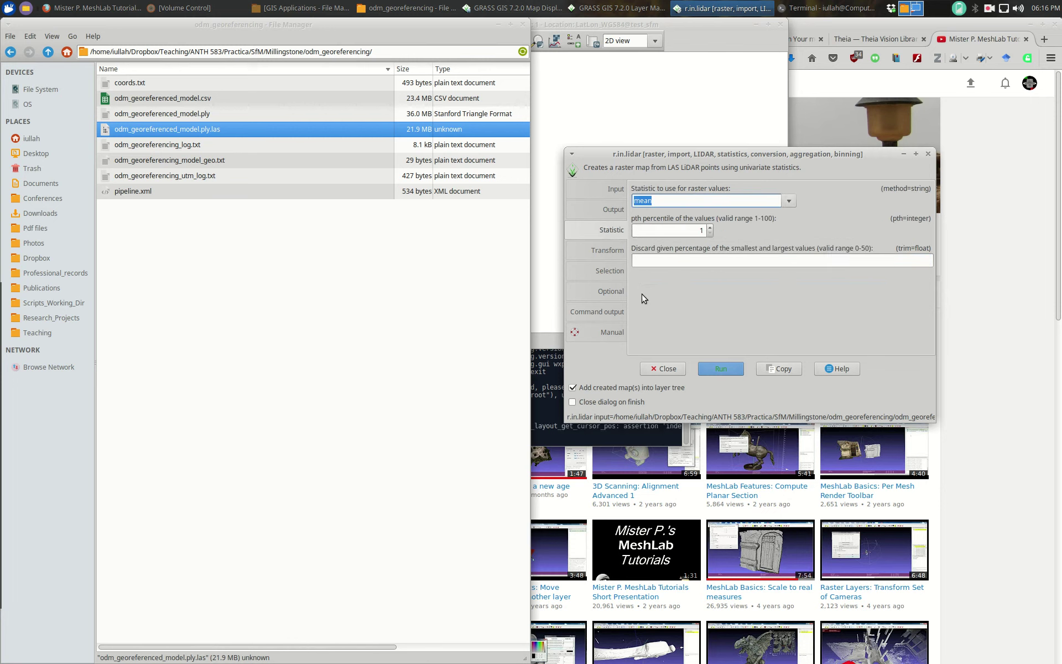
pyautogui.click(721, 369)
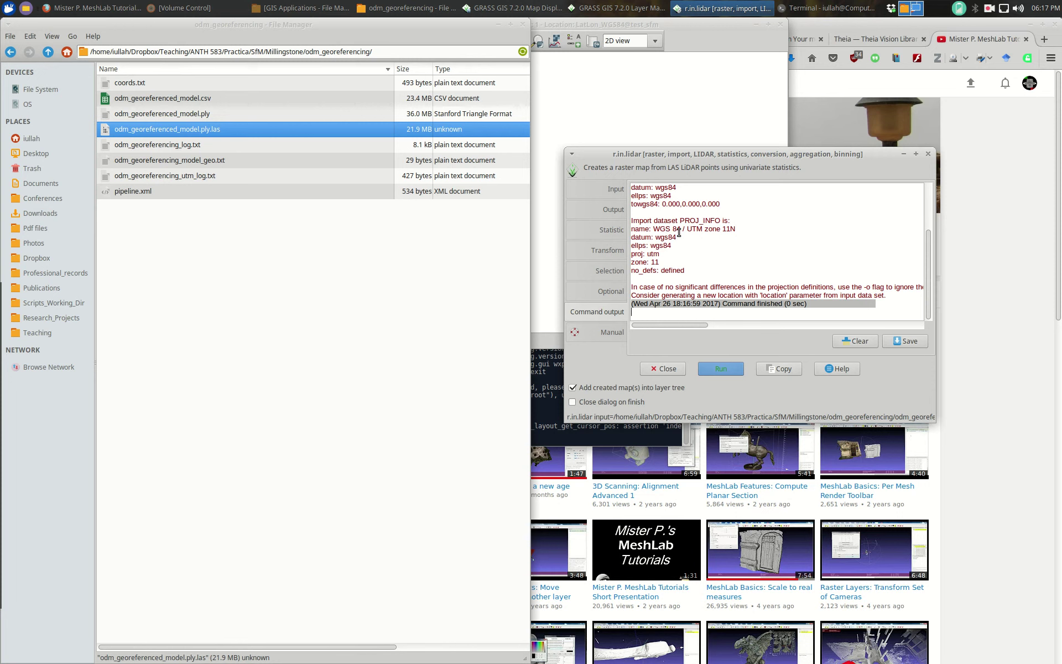
pyautogui.moveTo(740, 228); pyautogui.dragTo(654, 229)
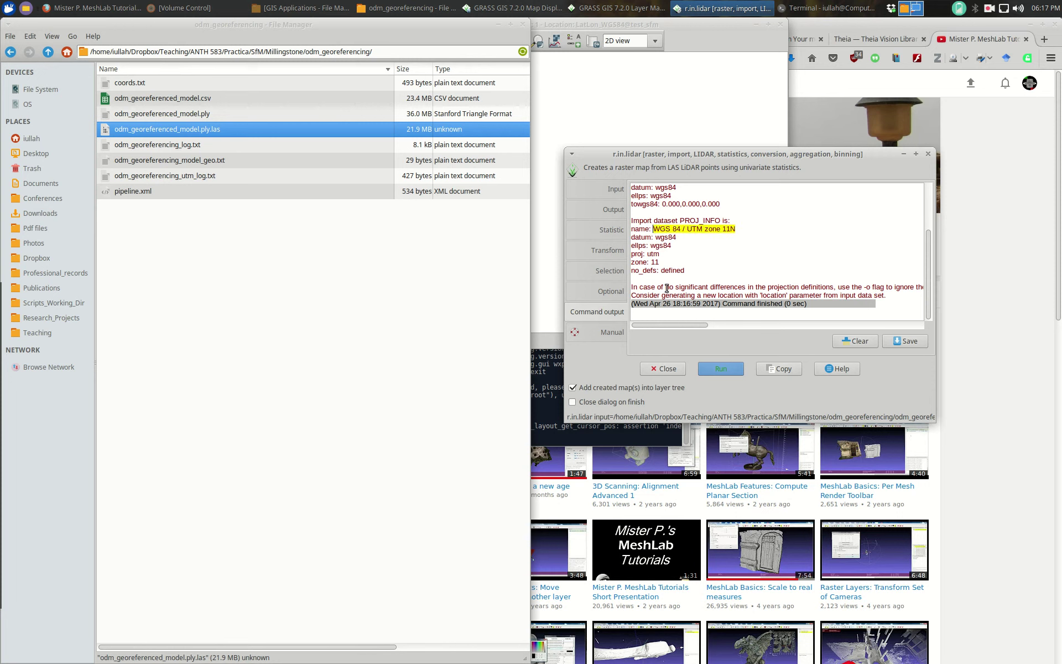
pyautogui.click(663, 370)
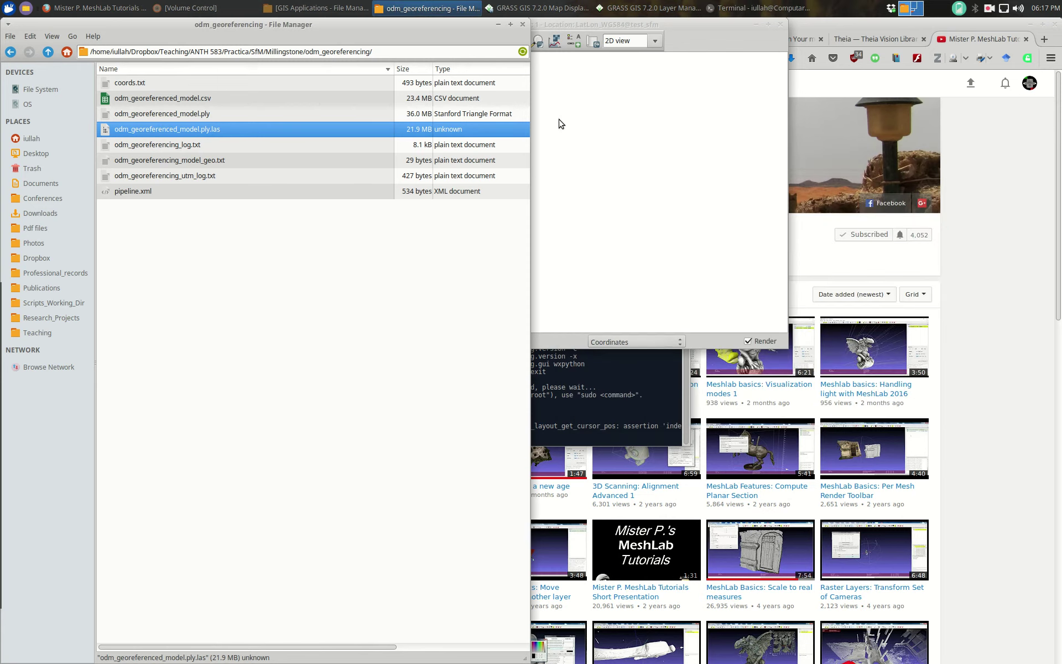
# Step: Quit GRASS GIS including its shell session and relaunch it from the terminal
pyautogui.click(549, 8)
pyautogui.click(612, 3)
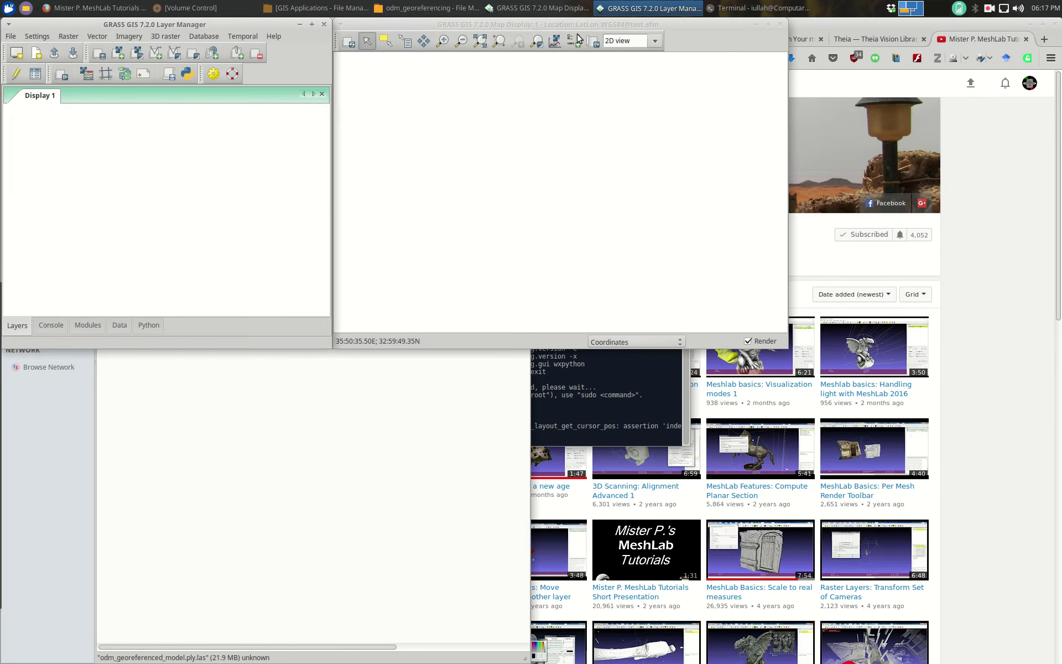
pyautogui.click(14, 37)
pyautogui.click(94, 400)
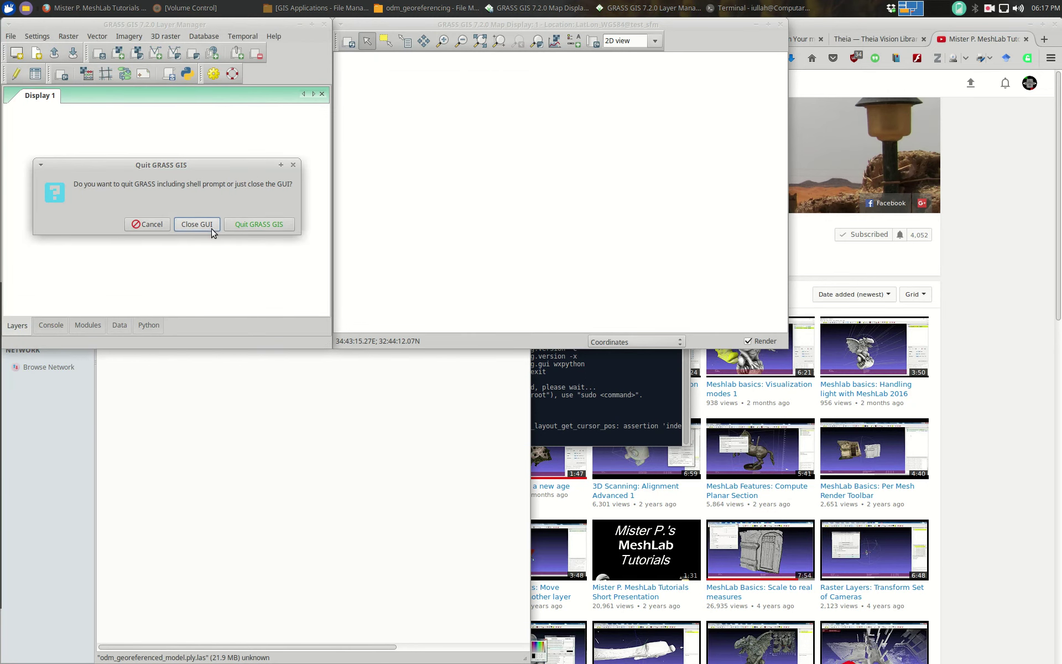
pyautogui.click(252, 225)
pyautogui.click(588, 316)
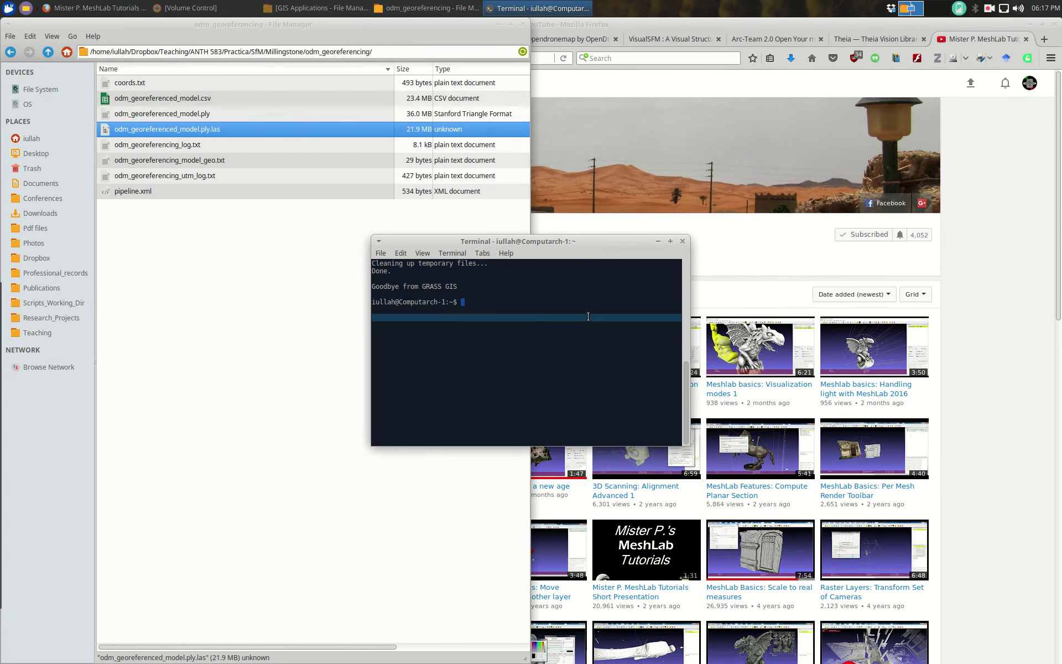
pyautogui.press('Up')
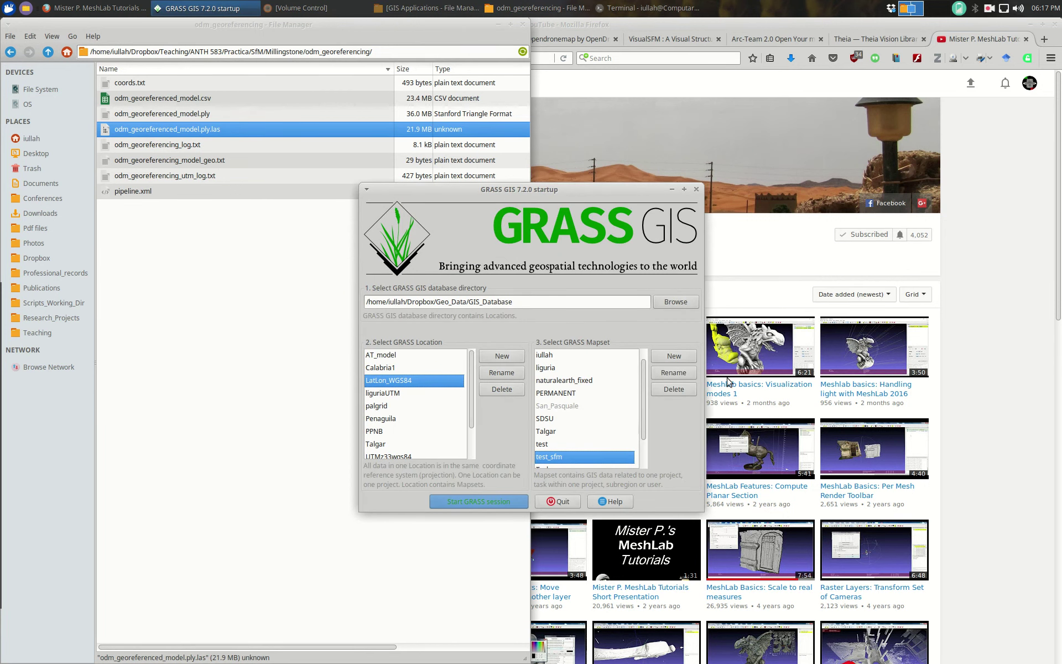
# Step: Start a new GRASS location named UTM_z11n, selecting its coordinate system parameters from a list
pyautogui.click(487, 357)
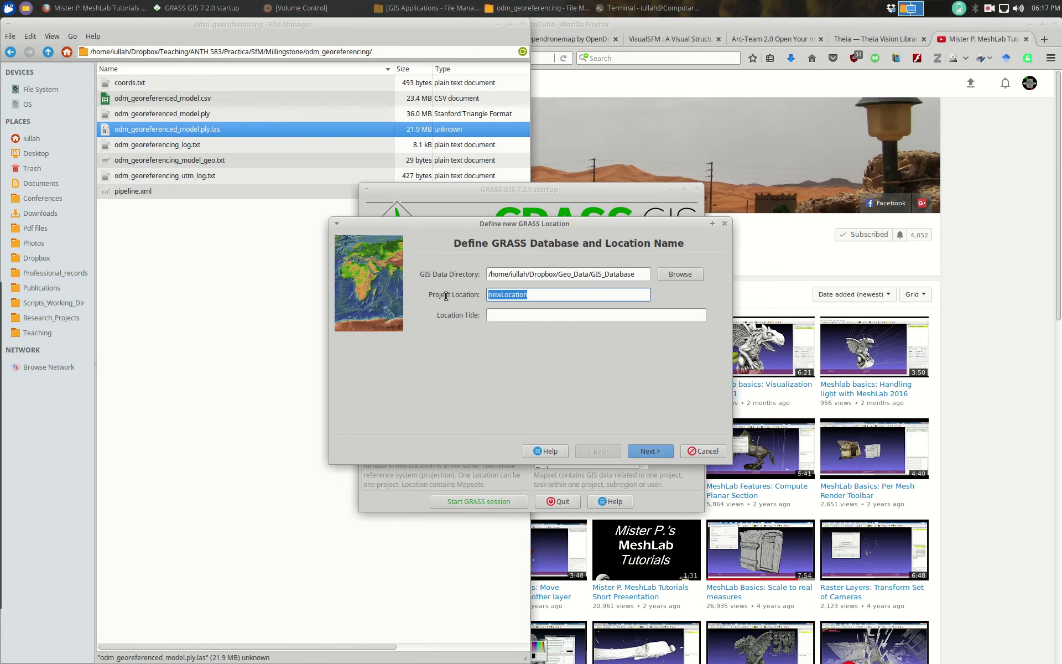
pyautogui.write('UTM_z11n')
pyautogui.click(644, 450)
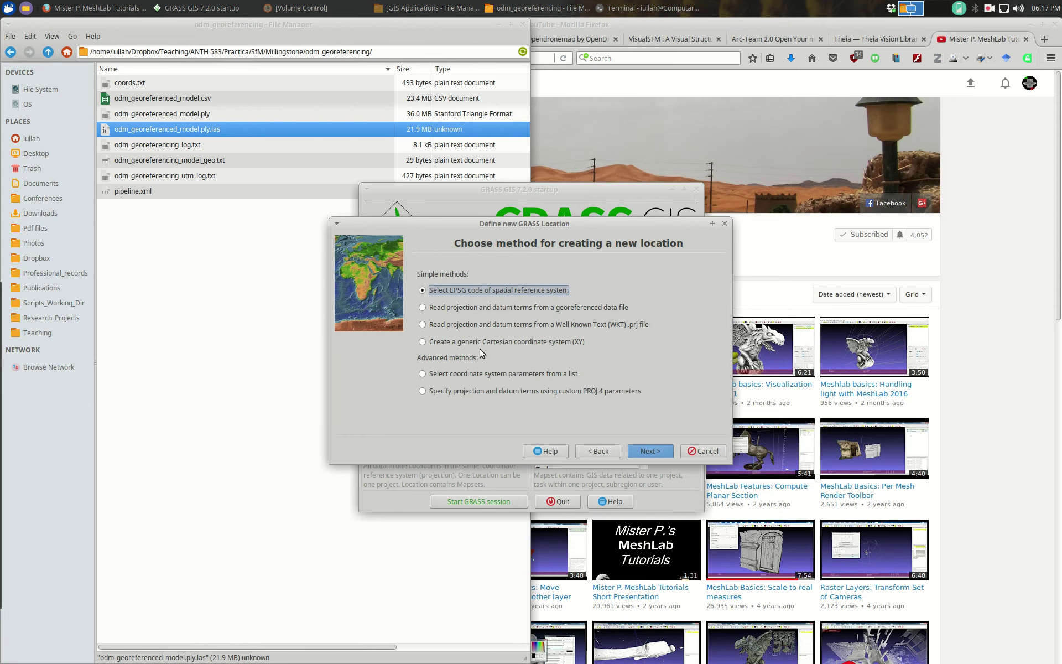
pyautogui.click(500, 379)
pyautogui.click(650, 451)
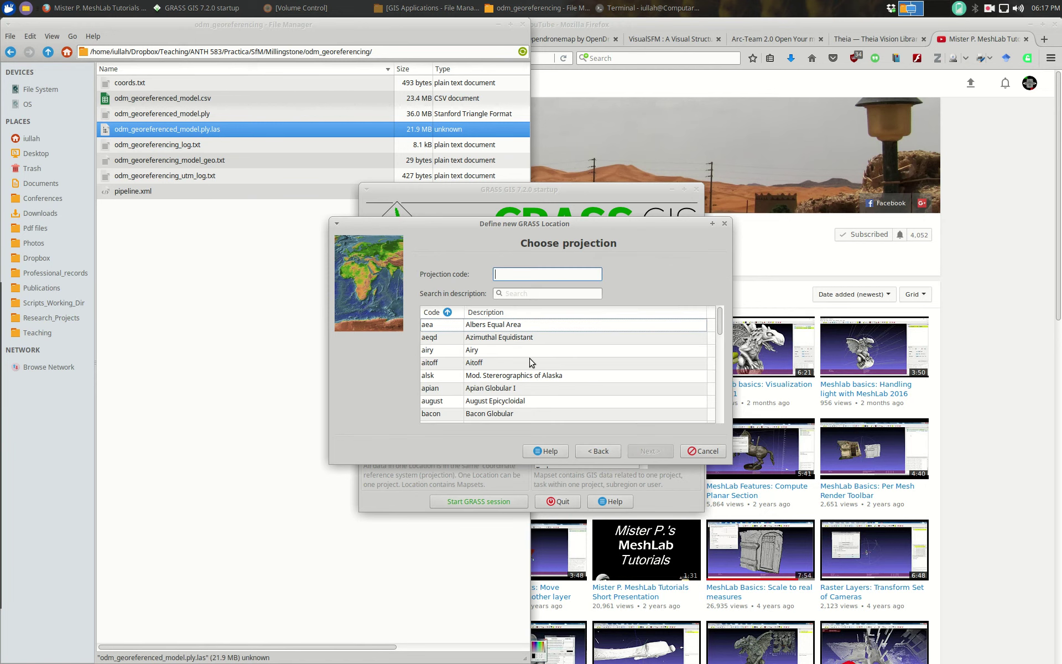
# Step: Assign the Universal Transverse Mercator (UTM) projection to the new location with projection zone 11
pyautogui.click(531, 294)
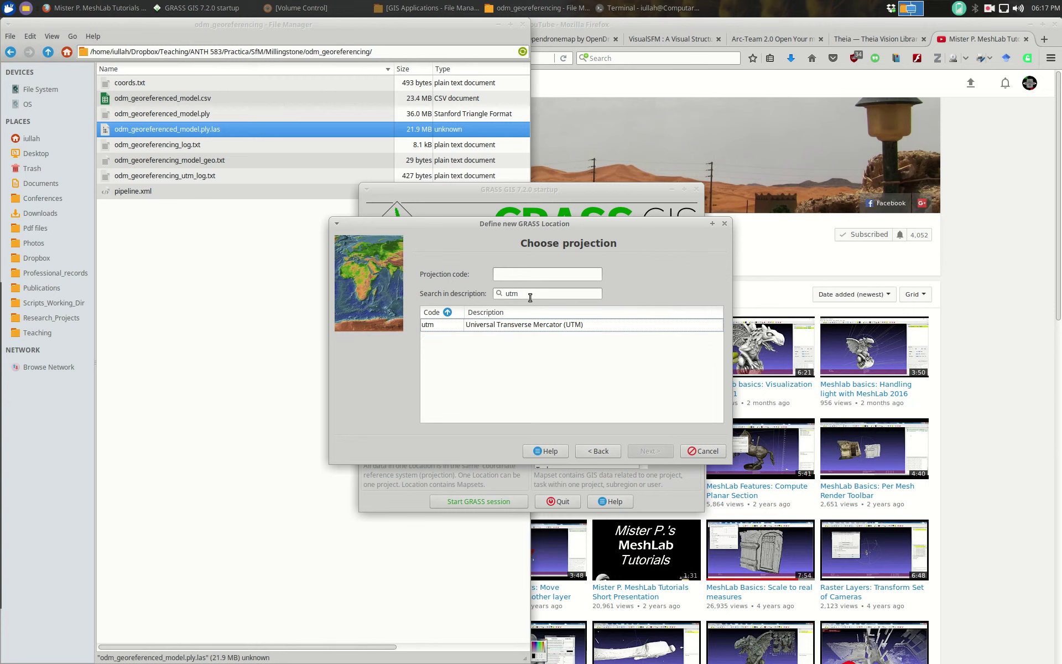
pyautogui.click(607, 315)
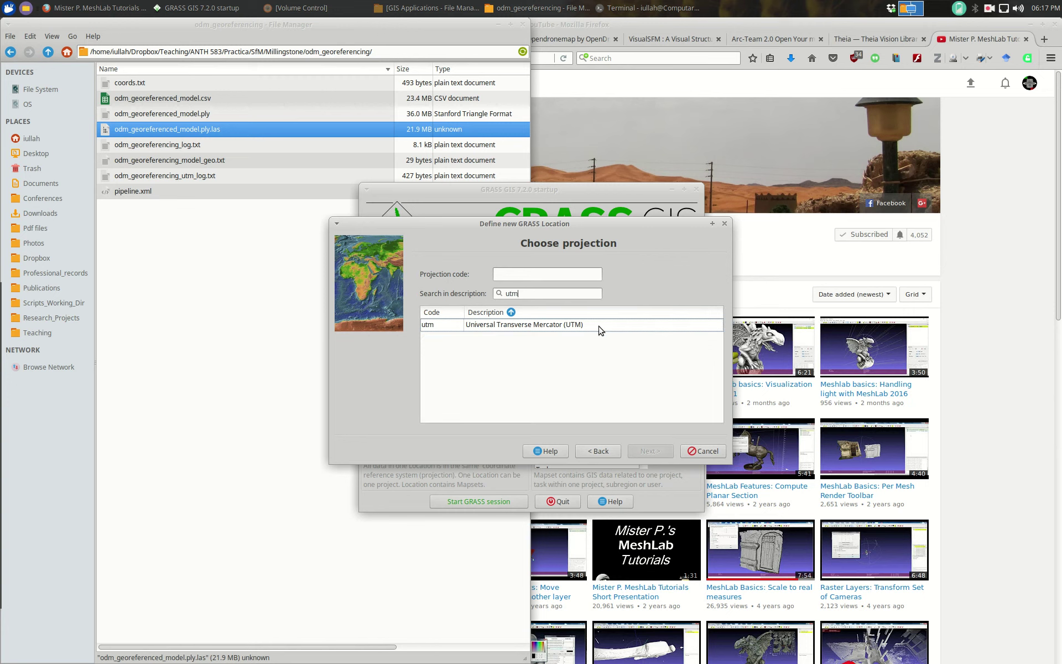
pyautogui.click(516, 330)
pyautogui.click(651, 451)
pyautogui.doubleClick(500, 298)
pyautogui.write('11')
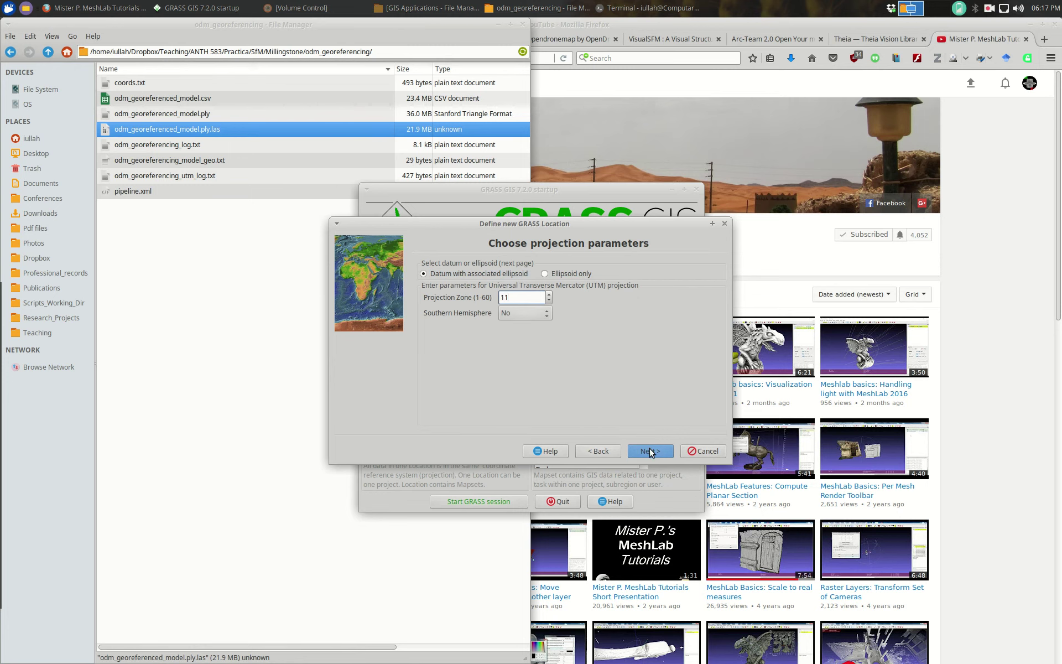
pyautogui.click(650, 451)
# Step: Set the geodetic datum to wgs84 with the default 3-parameter transformation and finish creating the location
pyautogui.click(521, 295)
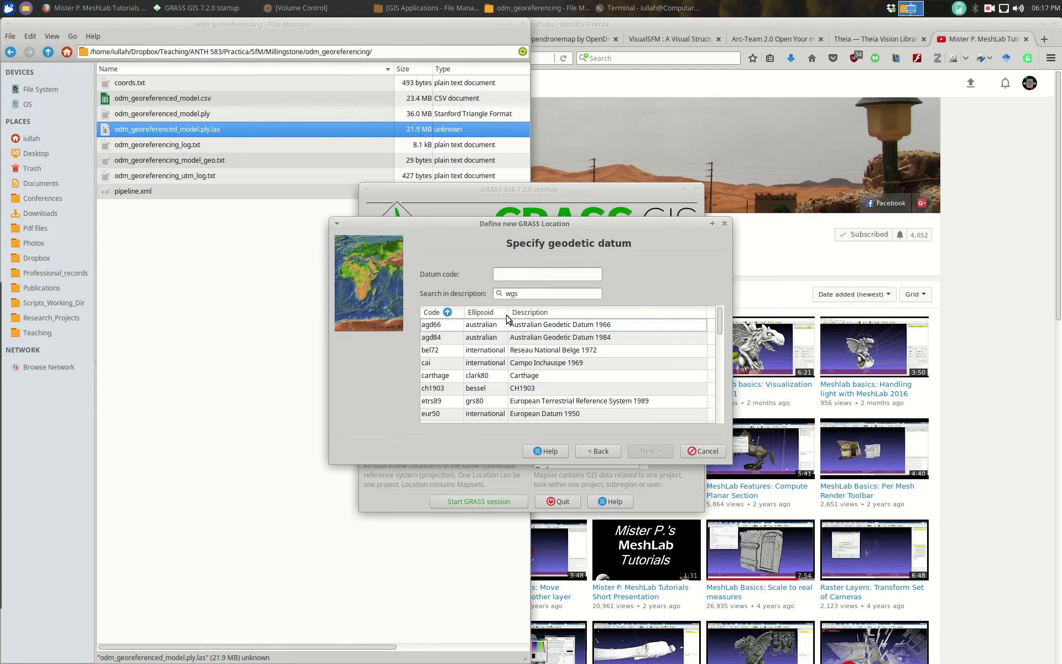
pyautogui.click(536, 338)
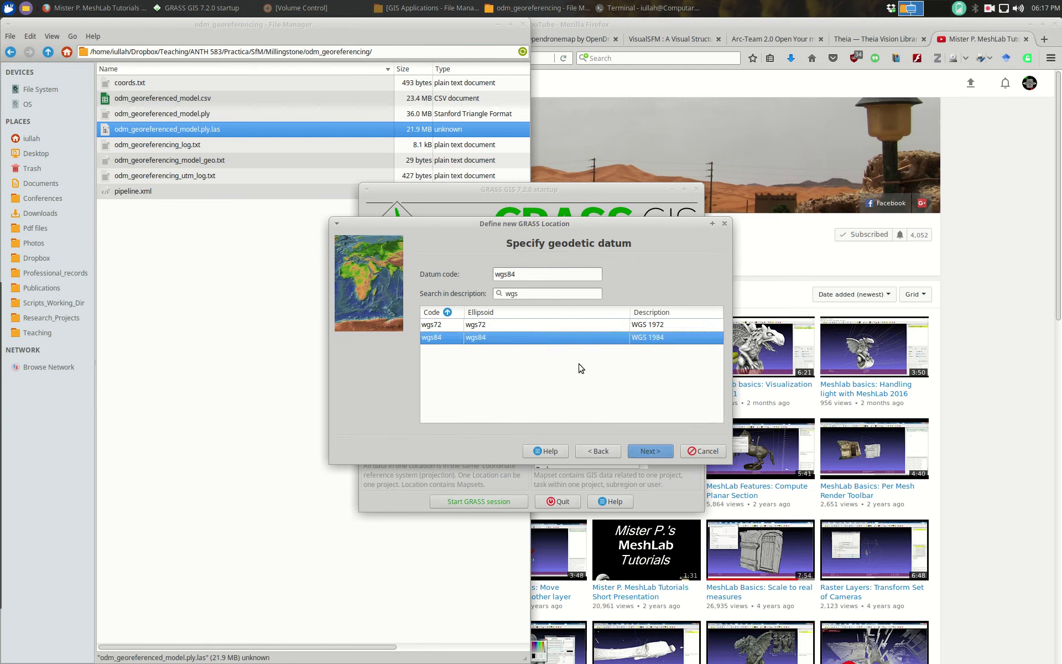
pyautogui.click(649, 449)
pyautogui.click(618, 396)
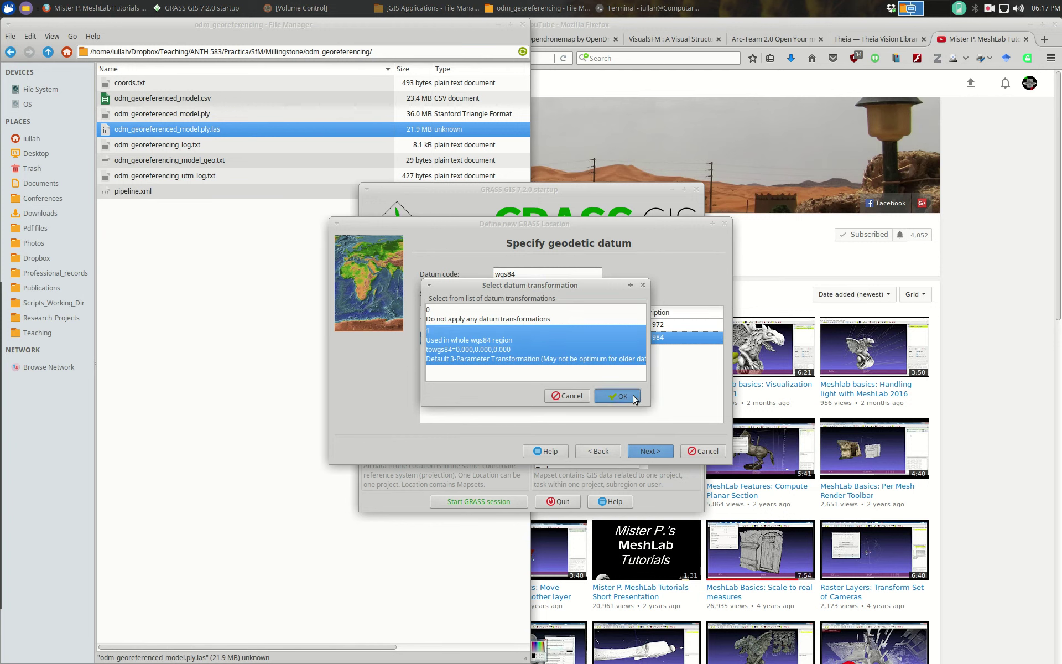
pyautogui.click(651, 452)
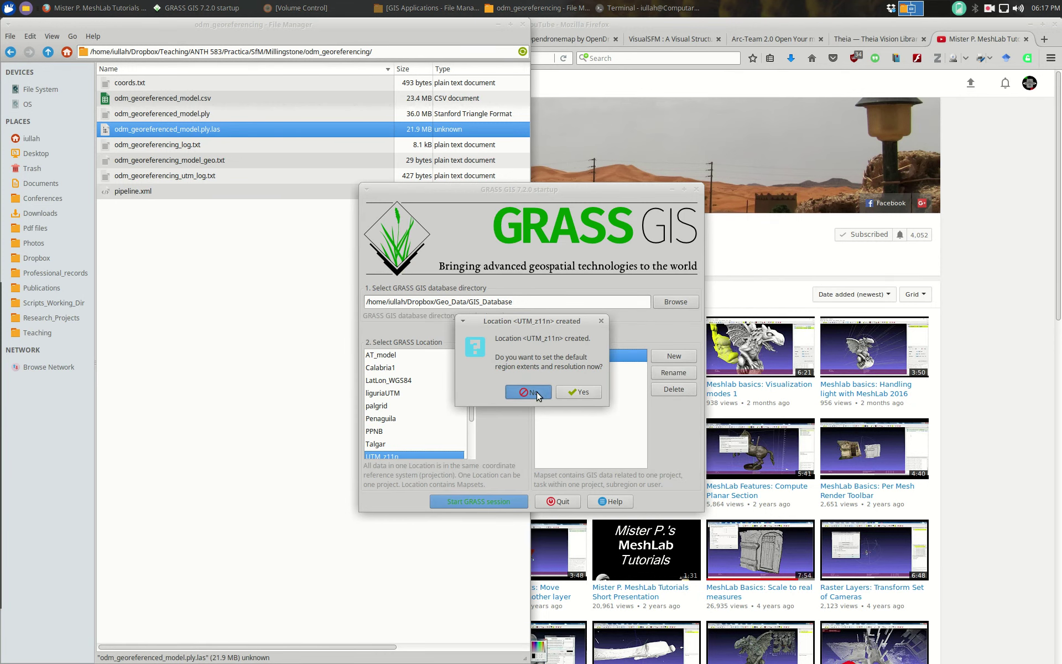
# Step: Add the default user mapset to the UTM_z11n location and start the GRASS session in it
pyautogui.click(570, 393)
pyautogui.click(570, 390)
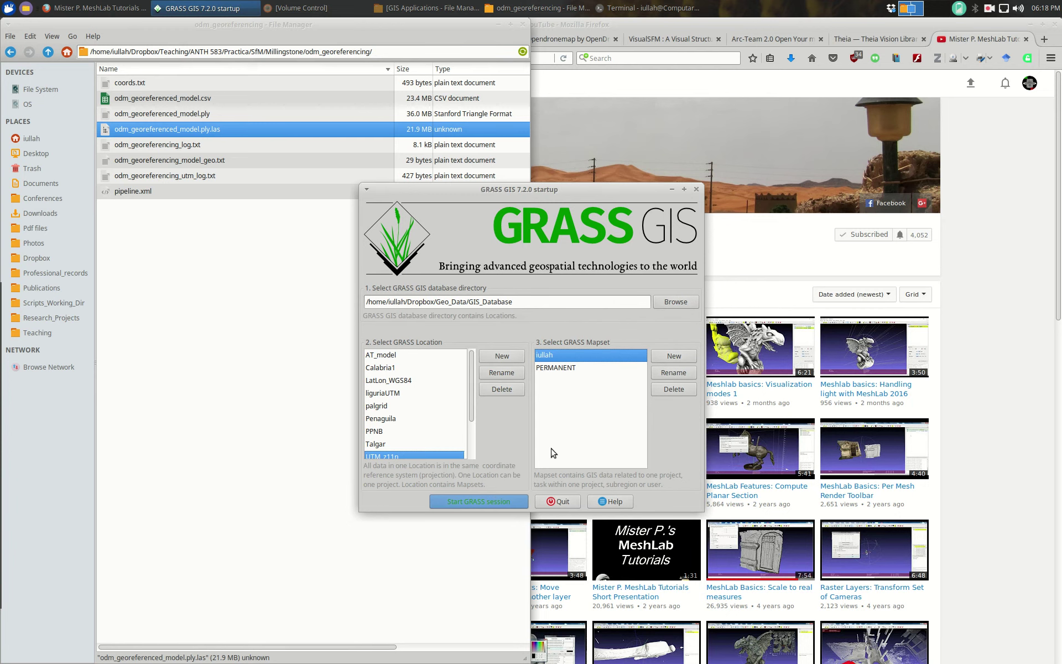
pyautogui.click(493, 497)
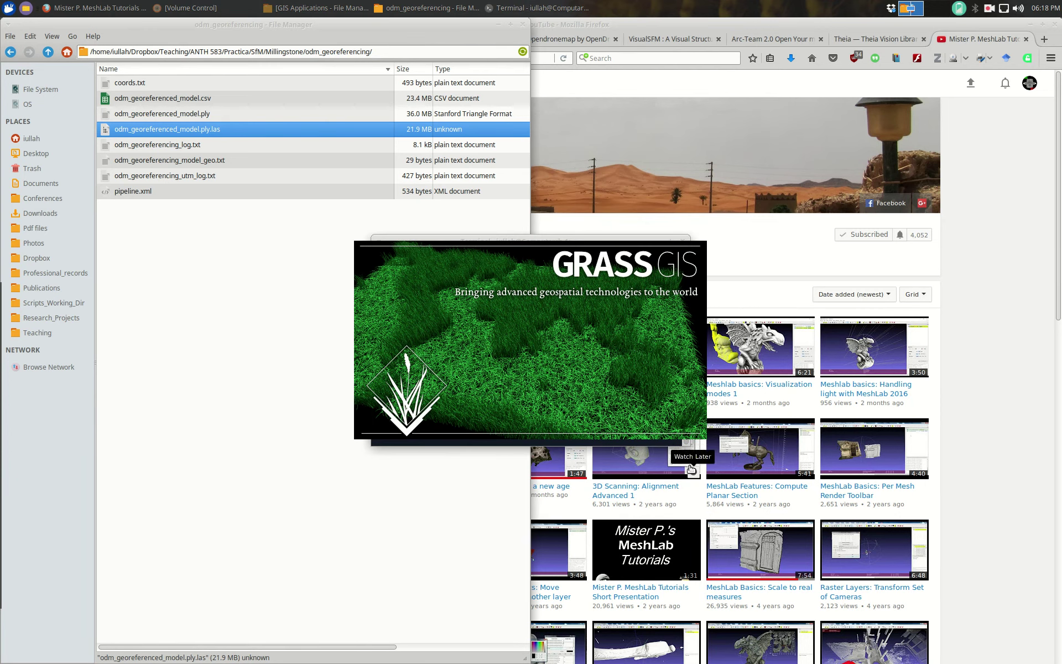
# Step: Open the LAS LiDAR points raster import (r.in.lidar) and set its input to odm_georeferenced_model.ply.las from Millingstone's odm_georeferencing folder
pyautogui.click(10, 35)
pyautogui.moveTo(64, 82)
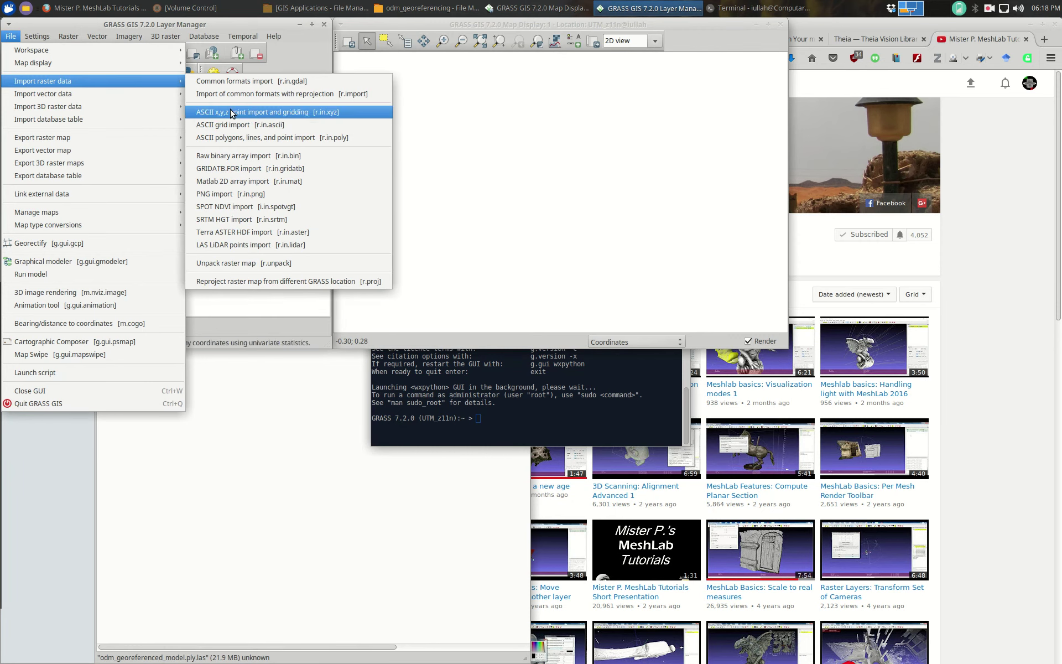
pyautogui.click(315, 244)
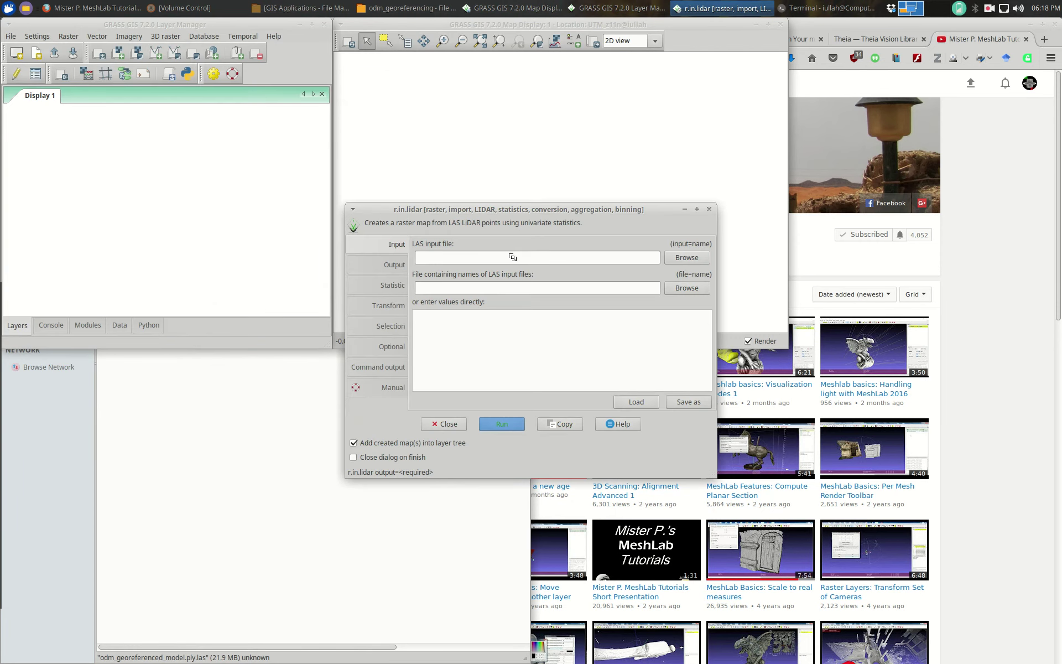
pyautogui.click(686, 258)
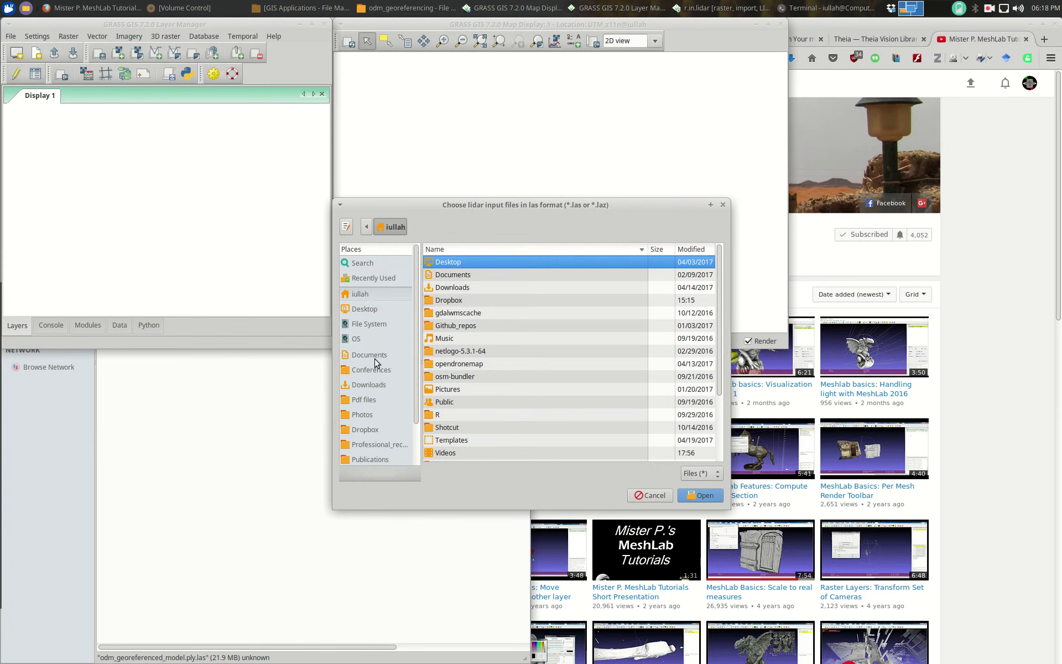
pyautogui.click(379, 458)
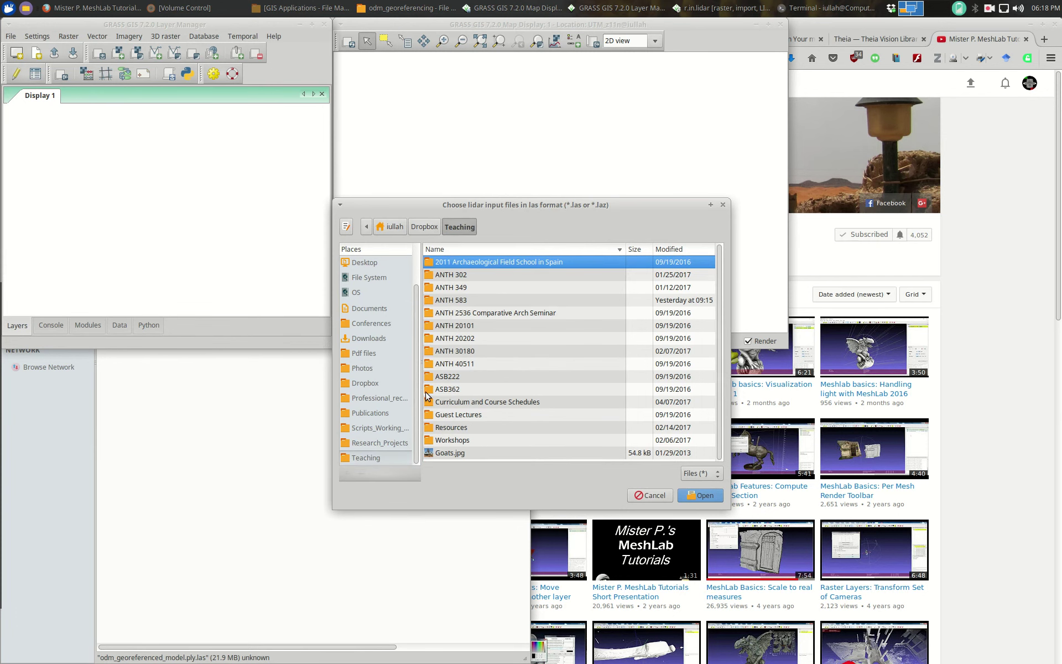
pyautogui.doubleClick(453, 301)
pyautogui.doubleClick(454, 325)
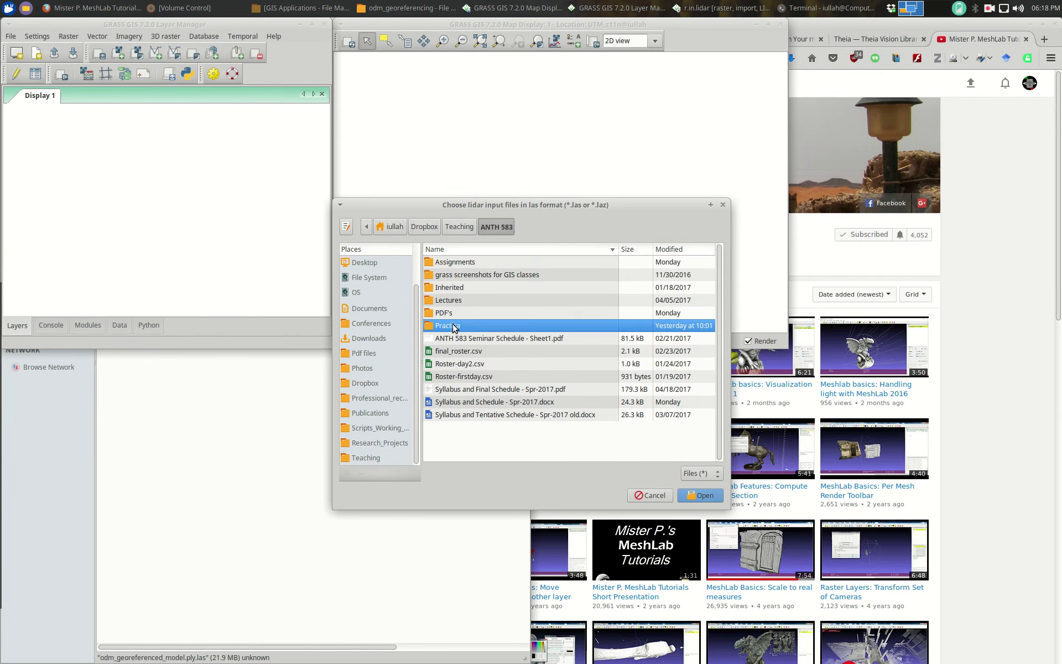
pyautogui.doubleClick(447, 291)
pyautogui.doubleClick(457, 264)
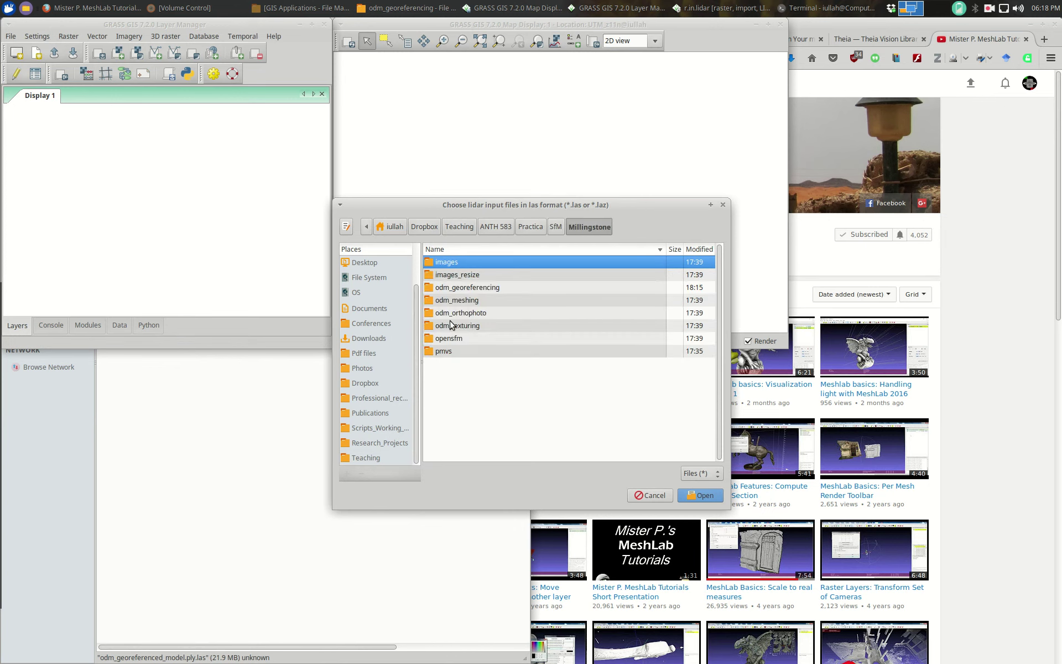
pyautogui.doubleClick(469, 288)
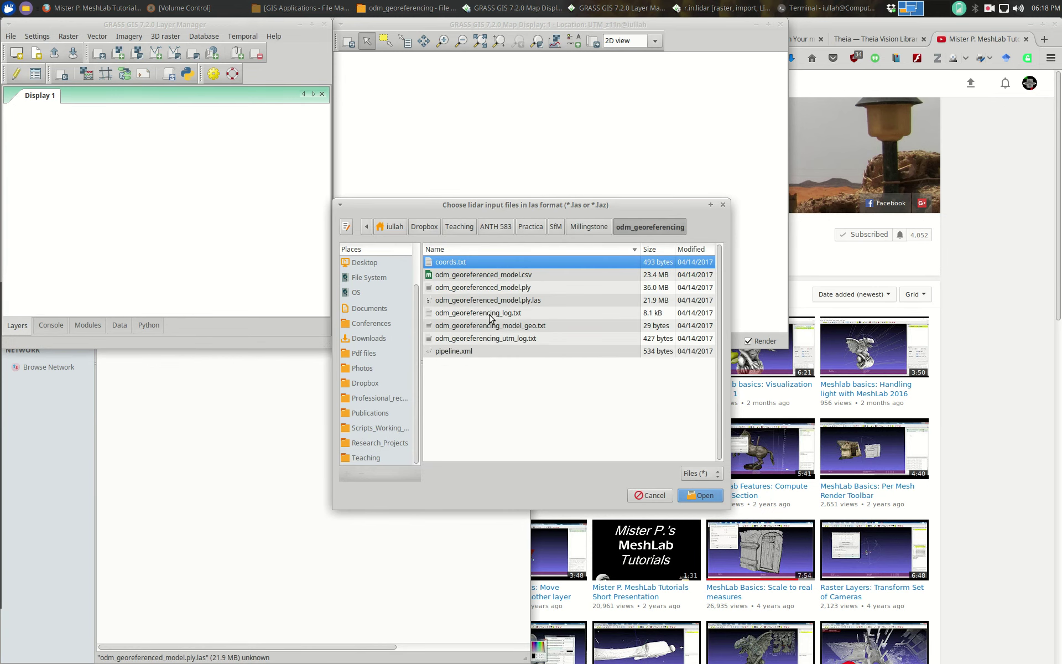
pyautogui.doubleClick(545, 300)
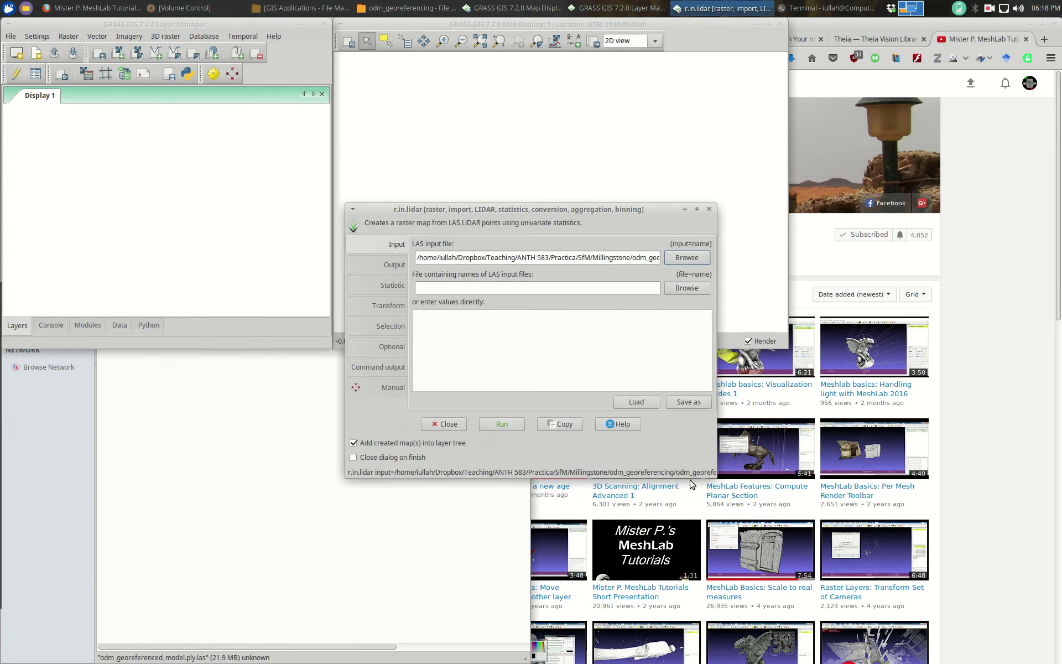
# Step: Name the output raster map test_pointcloud and run the LAS import
pyautogui.click(394, 266)
pyautogui.click(463, 285)
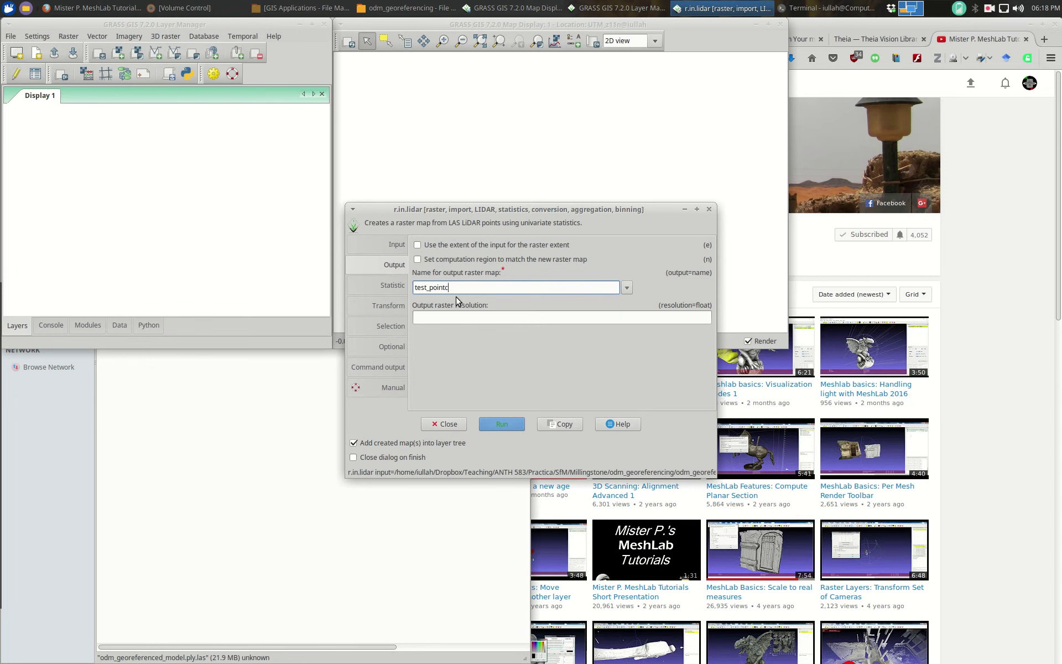
pyautogui.click(501, 423)
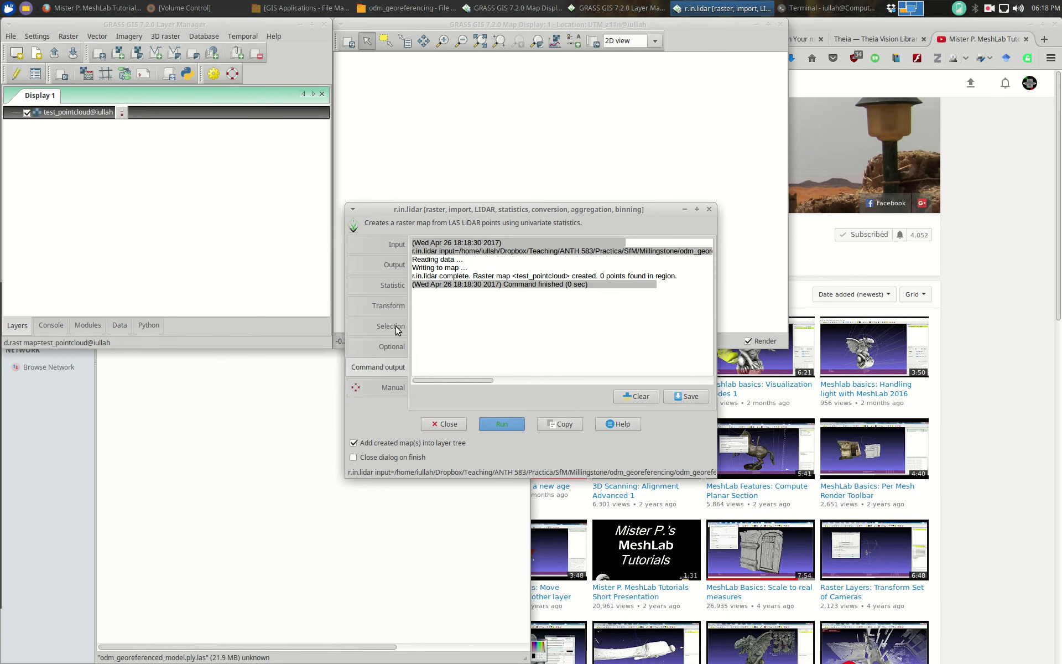
# Step: Review the r.in.lidar import's optional, output, statistic, transform and selection settings
pyautogui.click(398, 347)
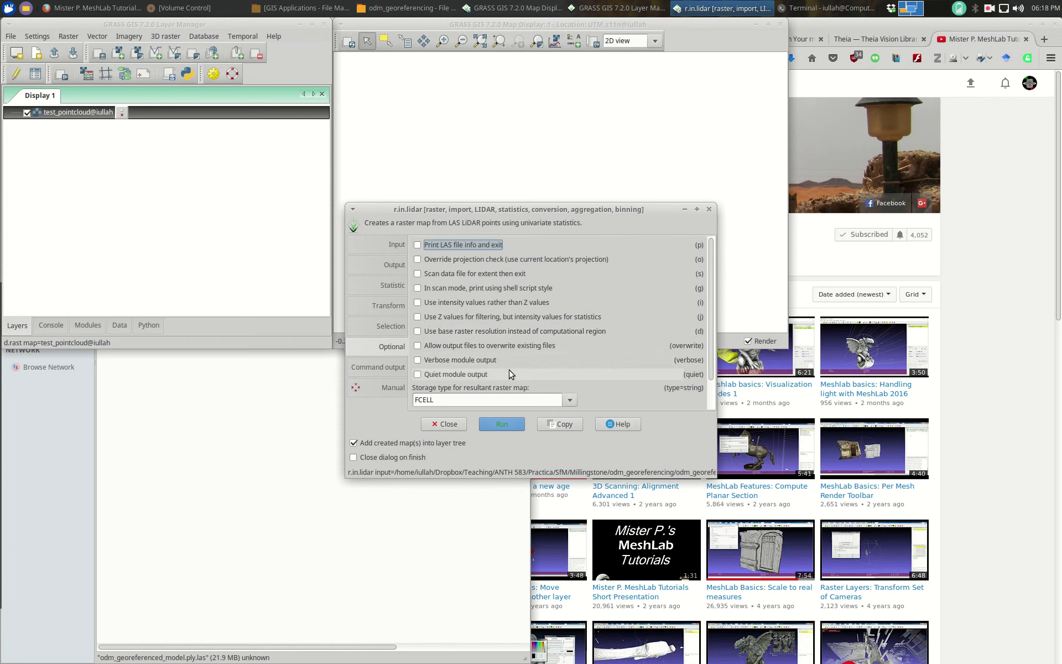
pyautogui.scroll(-2, 510, 374)
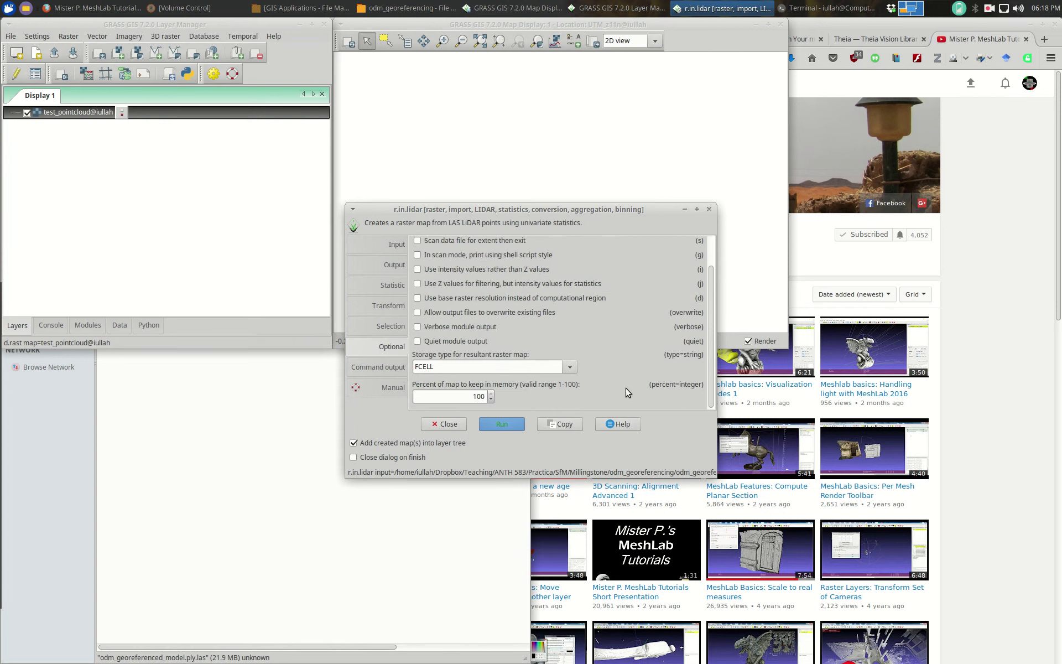
pyautogui.scroll(2, 612, 376)
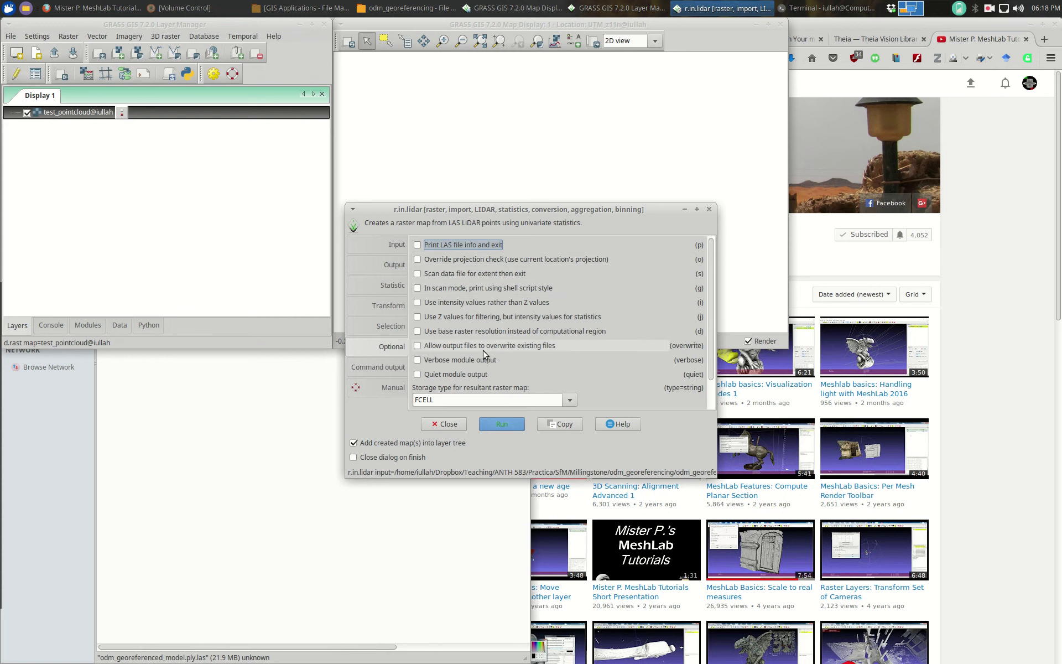
pyautogui.click(390, 264)
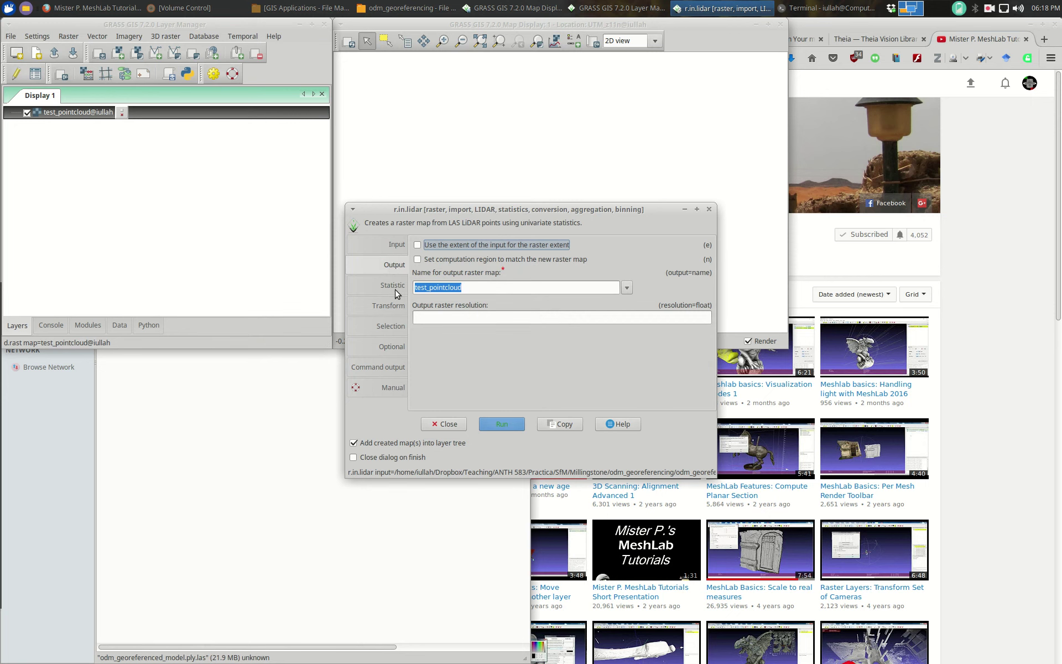
pyautogui.click(394, 287)
pyautogui.click(389, 305)
pyautogui.click(390, 330)
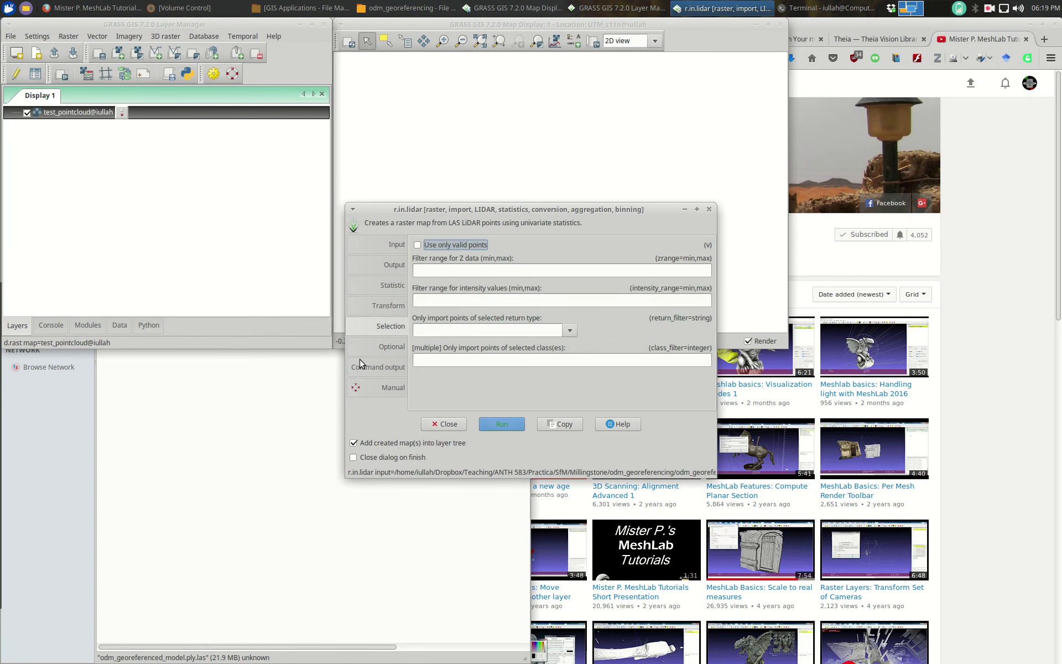
# Step: Try to rerun the LAS import with the projection check overridden to use the current location's projection
pyautogui.click(397, 346)
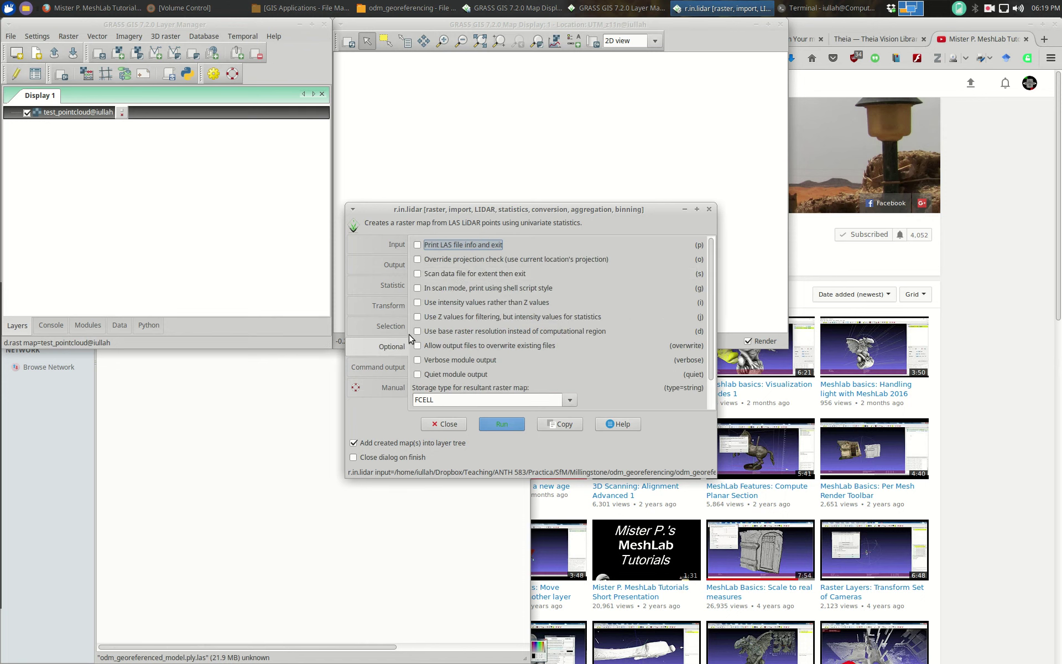
pyautogui.click(469, 259)
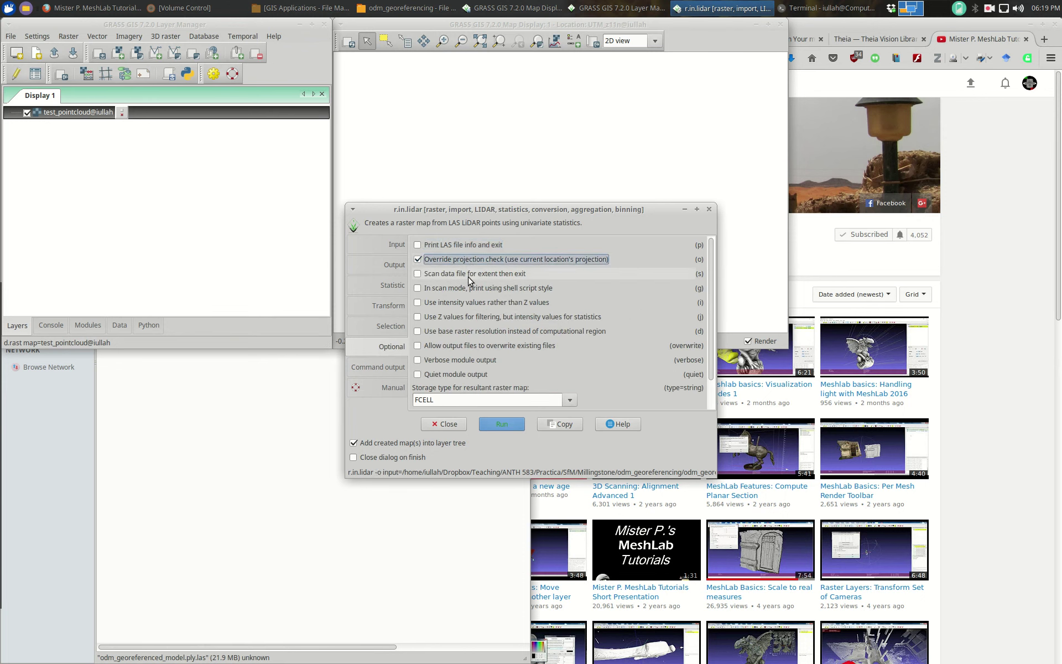
pyautogui.click(501, 424)
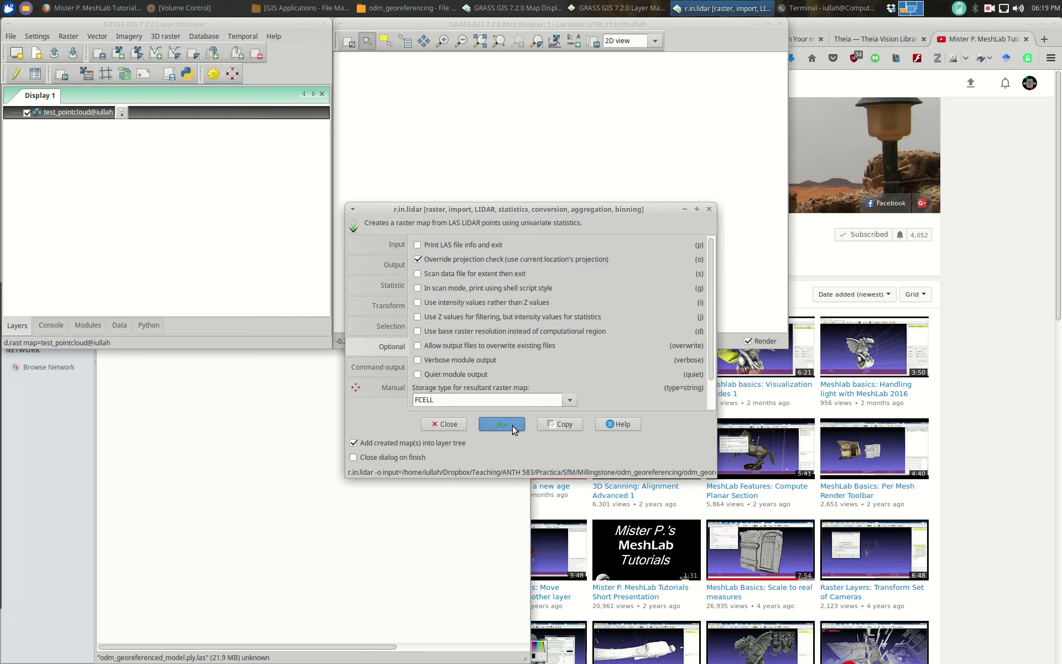
# Step: Scan the LAS file for its extent only, with overwriting of existing files allowed and the projection check override turned off
pyautogui.click(382, 347)
pyautogui.click(422, 273)
pyautogui.click(422, 259)
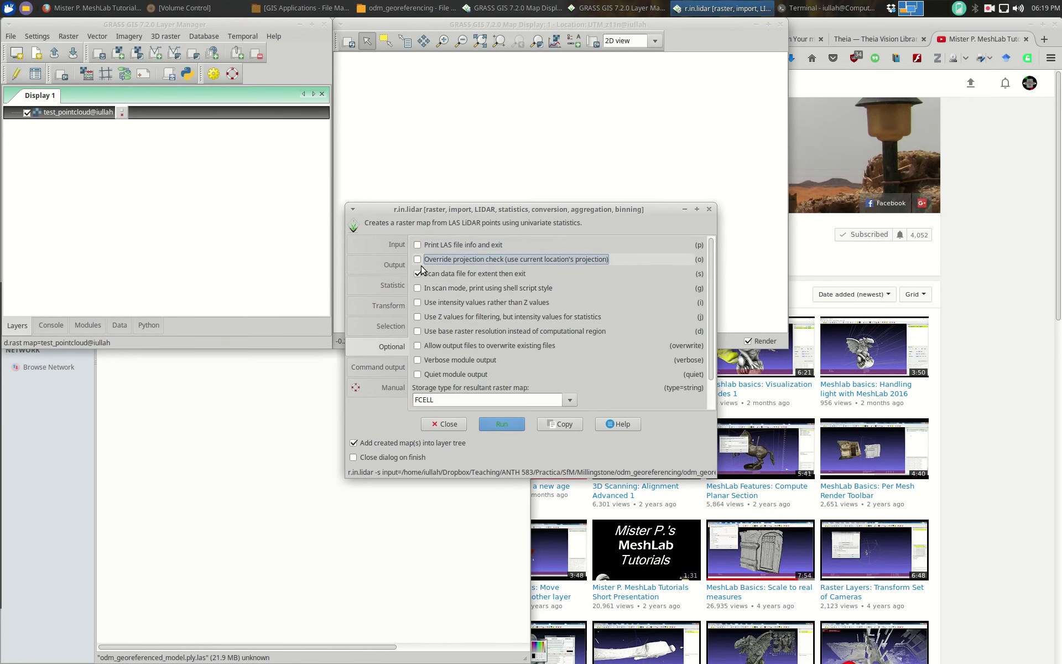
pyautogui.click(502, 425)
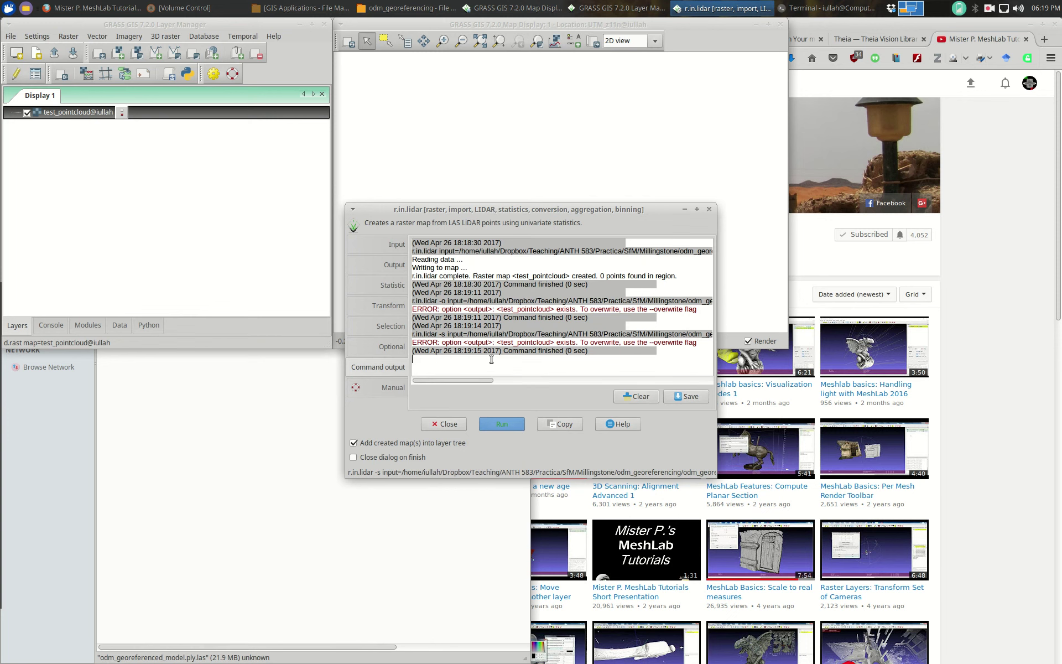
pyautogui.click(397, 349)
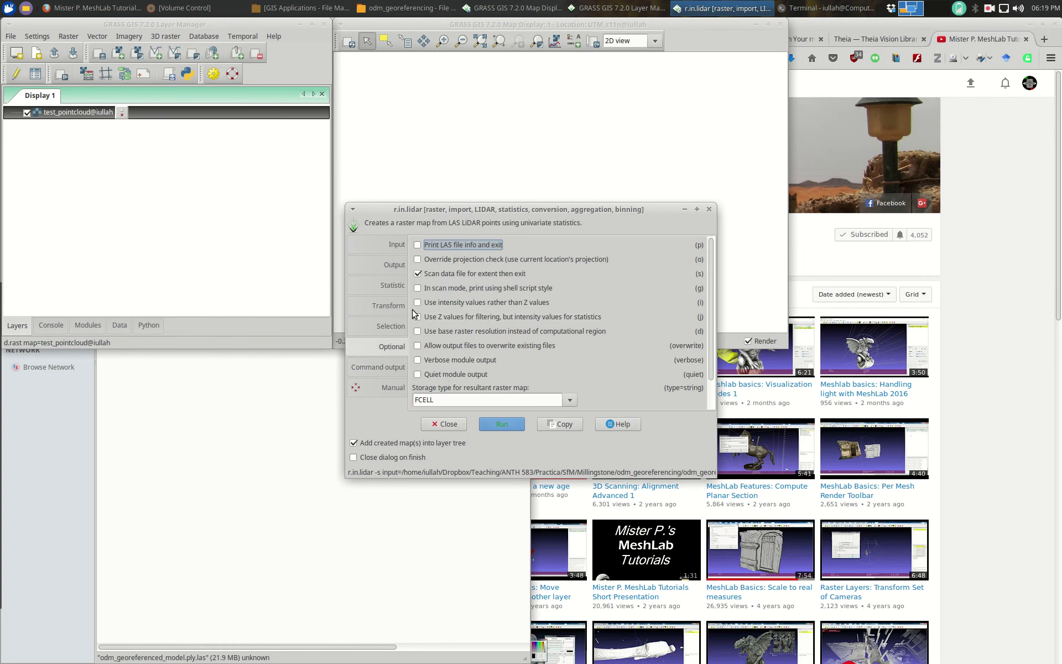
pyautogui.click(463, 346)
pyautogui.click(502, 423)
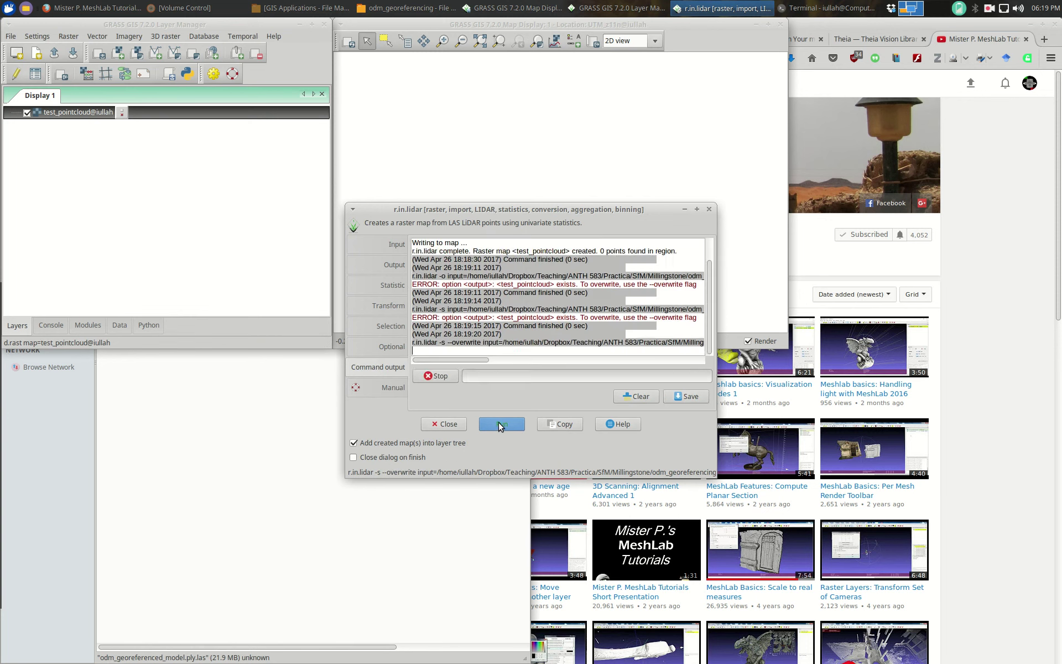
pyautogui.moveTo(546, 210); pyautogui.dragTo(788, 288)
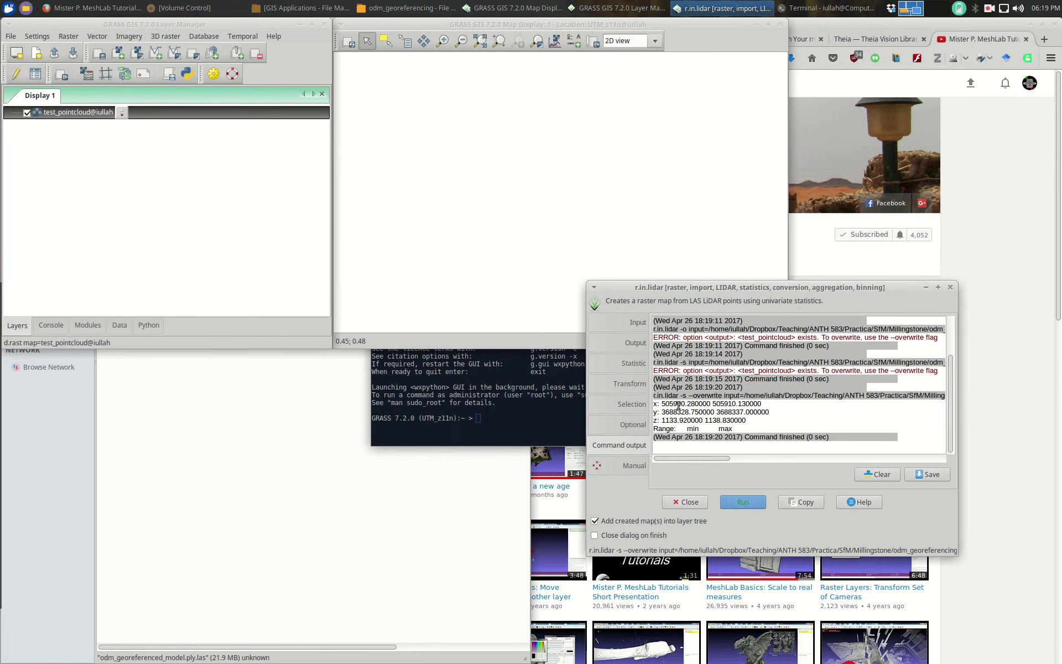
# Step: Open the region settings (g.region) and set the northern edge to 3688337 and the southern edge to 3688328
pyautogui.click(71, 37)
pyautogui.moveTo(83, 50)
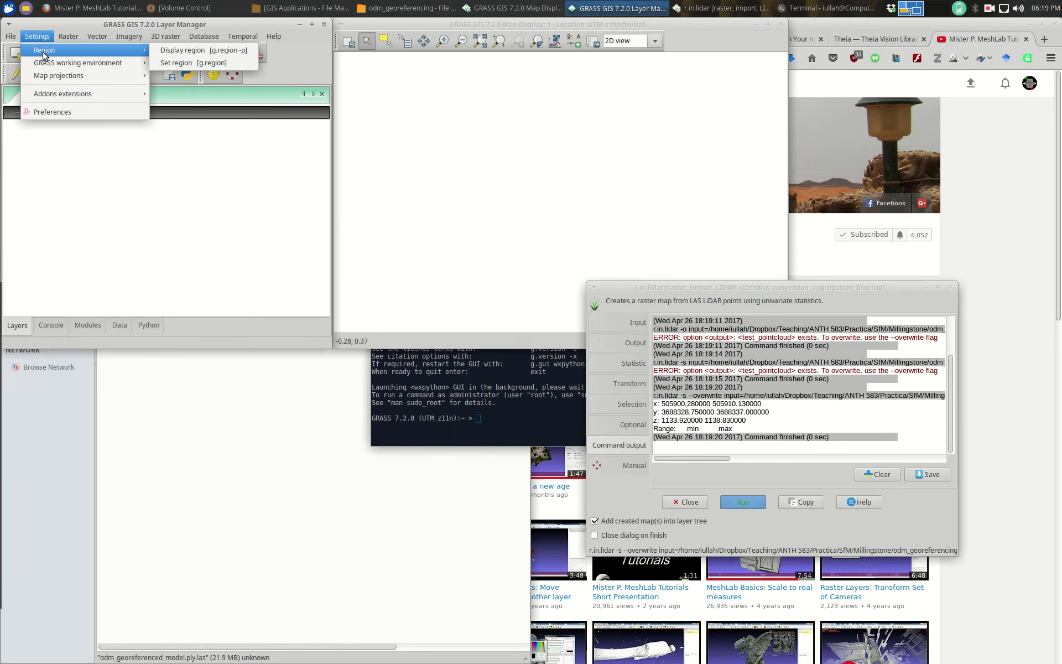
pyautogui.click(202, 63)
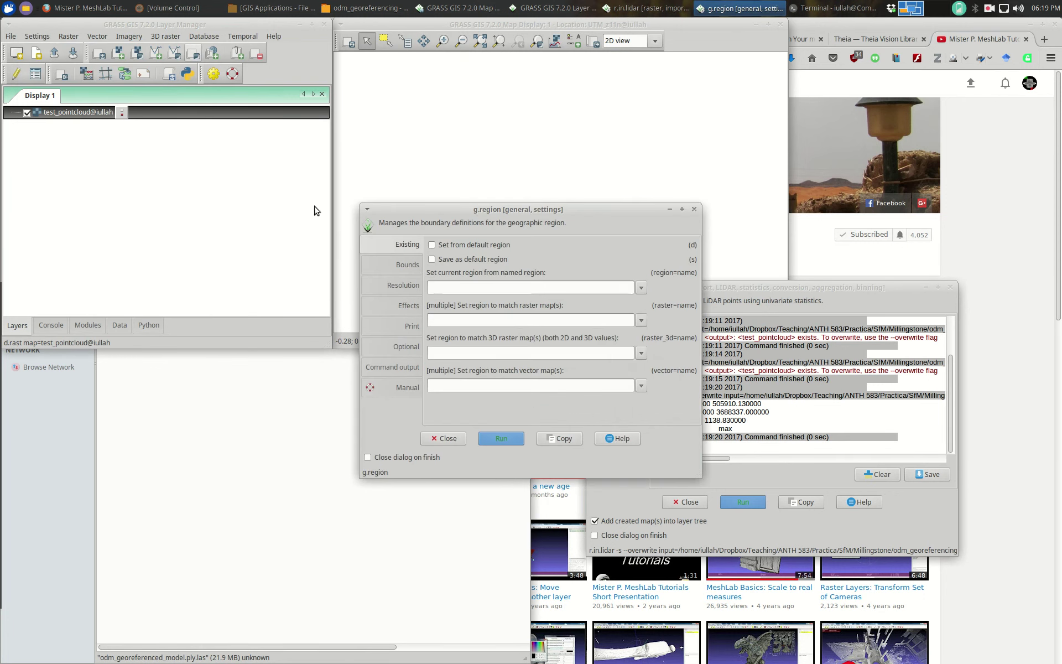
pyautogui.moveTo(477, 206); pyautogui.dragTo(314, 317)
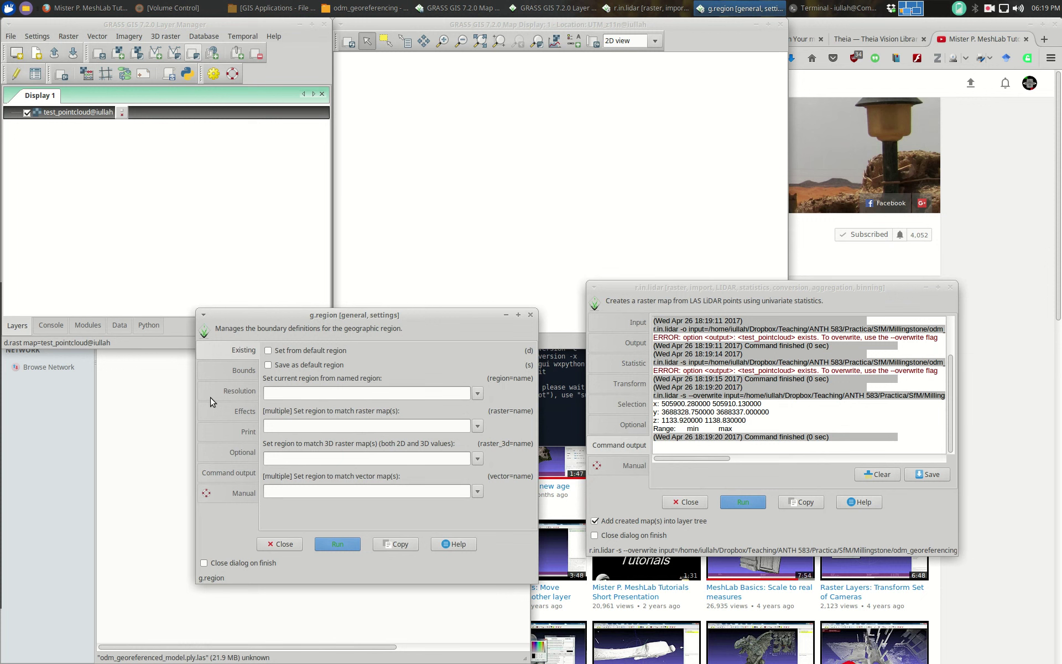
pyautogui.click(234, 371)
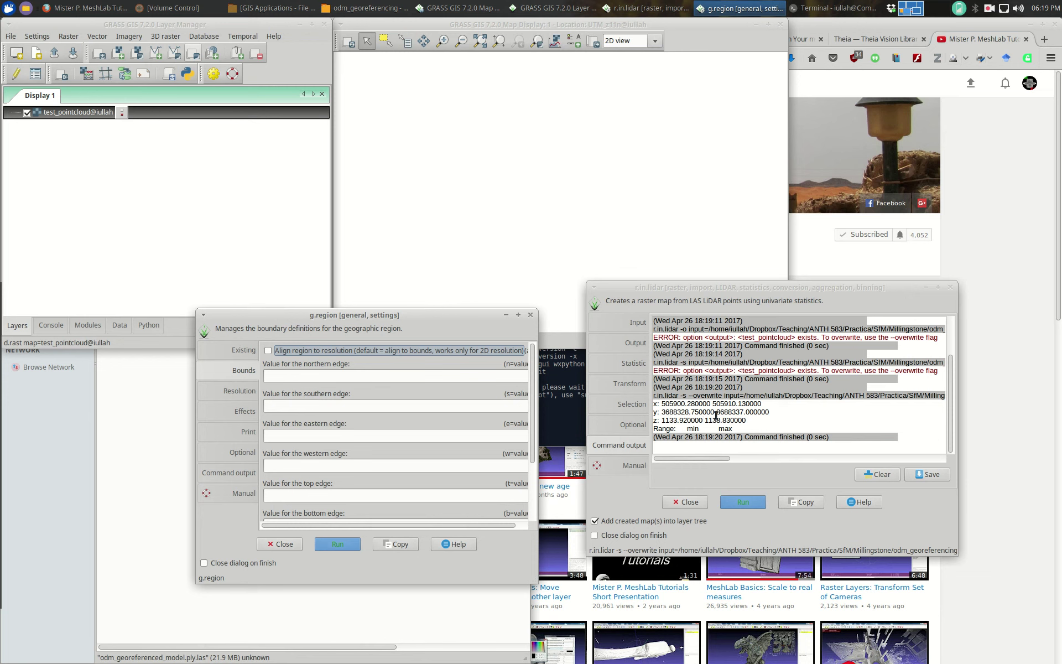
pyautogui.moveTo(716, 412); pyautogui.dragTo(736, 412)
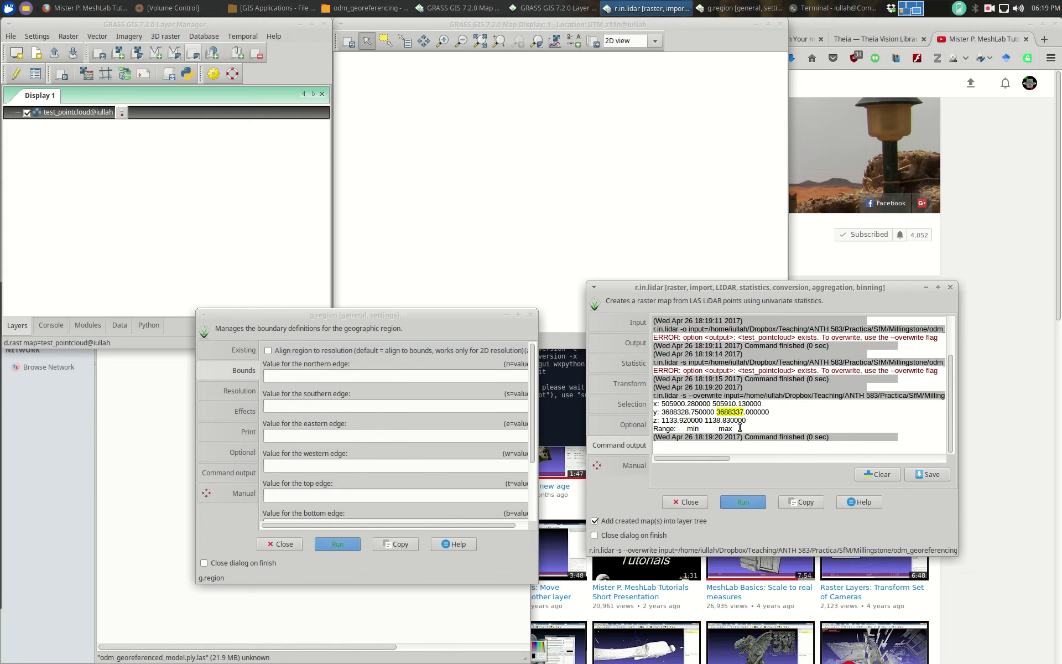
pyautogui.click(365, 381)
pyautogui.write('3688337')
pyautogui.moveTo(662, 412); pyautogui.dragTo(691, 413)
pyautogui.hotkey('ctrl', 'c')
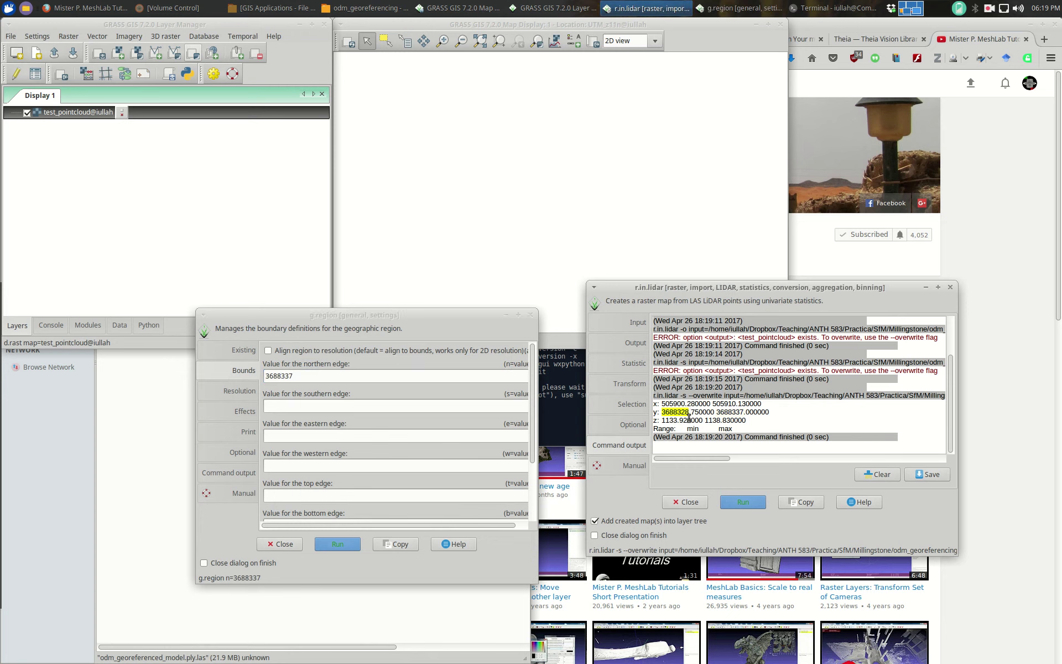
pyautogui.click(344, 408)
pyautogui.hotkey('ctrl', 'v')
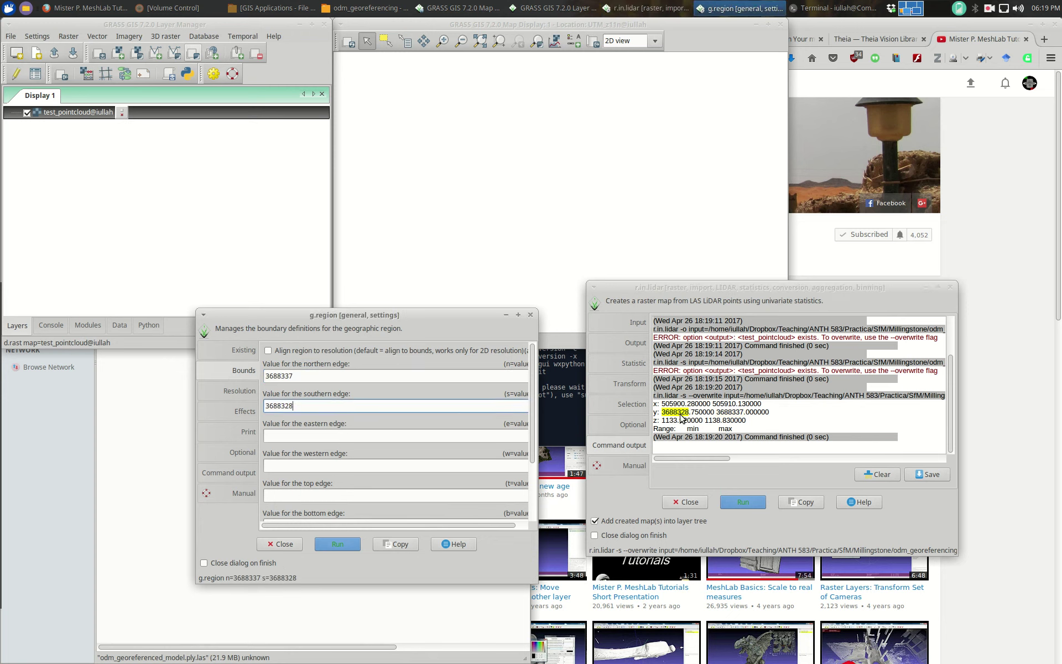
# Step: Set the region's eastern edge to 505910 and its western edge to 505900
pyautogui.moveTo(714, 403); pyautogui.dragTo(732, 405)
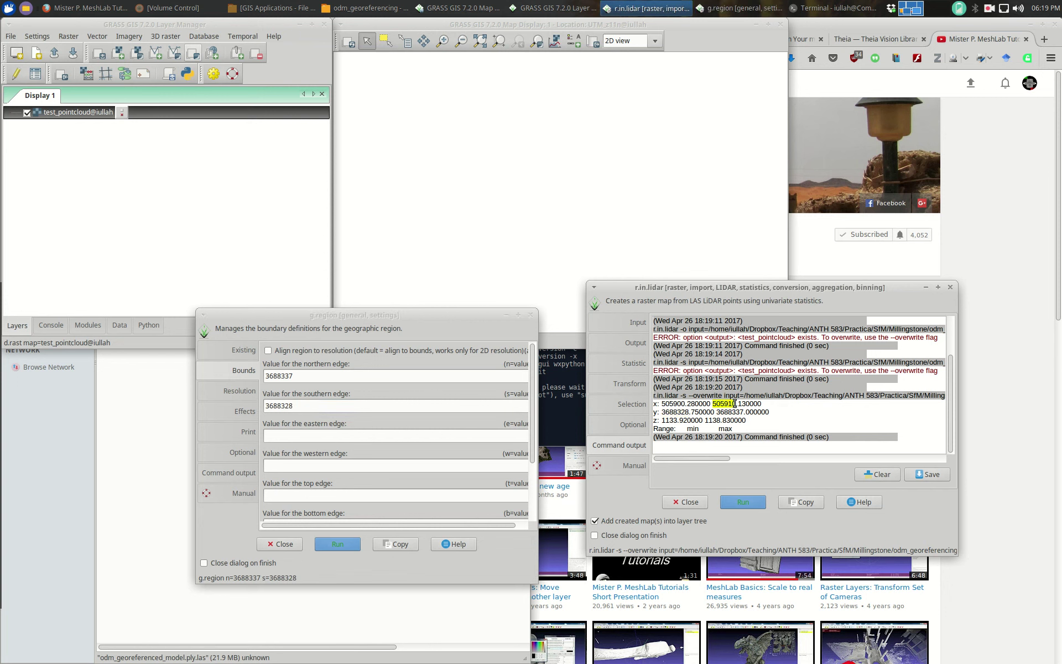
pyautogui.click(311, 435)
pyautogui.write('505910')
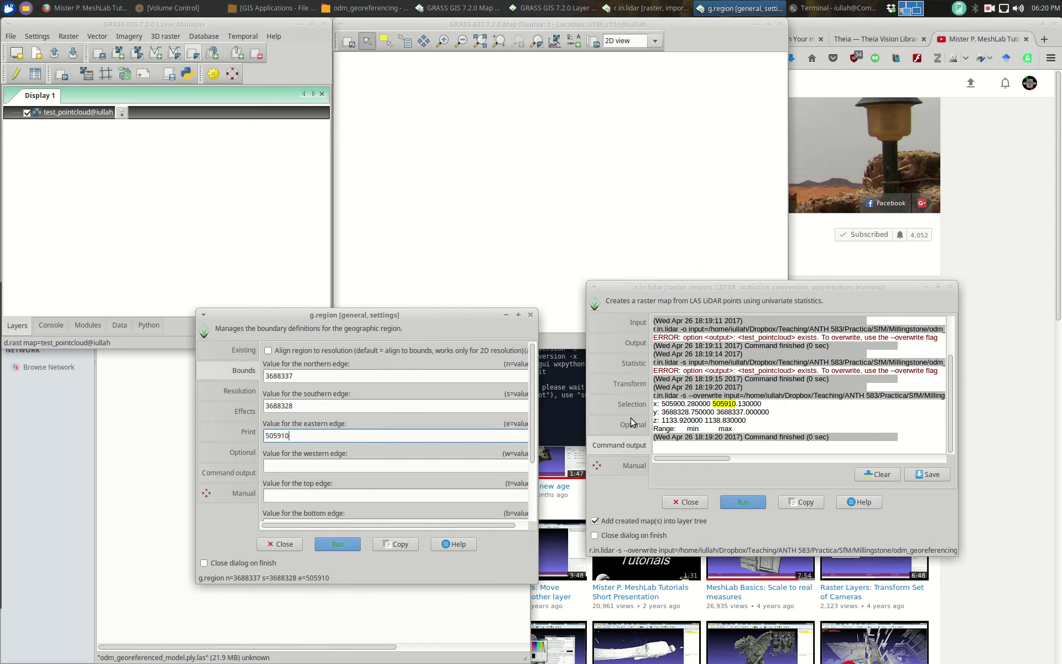
pyautogui.moveTo(662, 403); pyautogui.dragTo(682, 403)
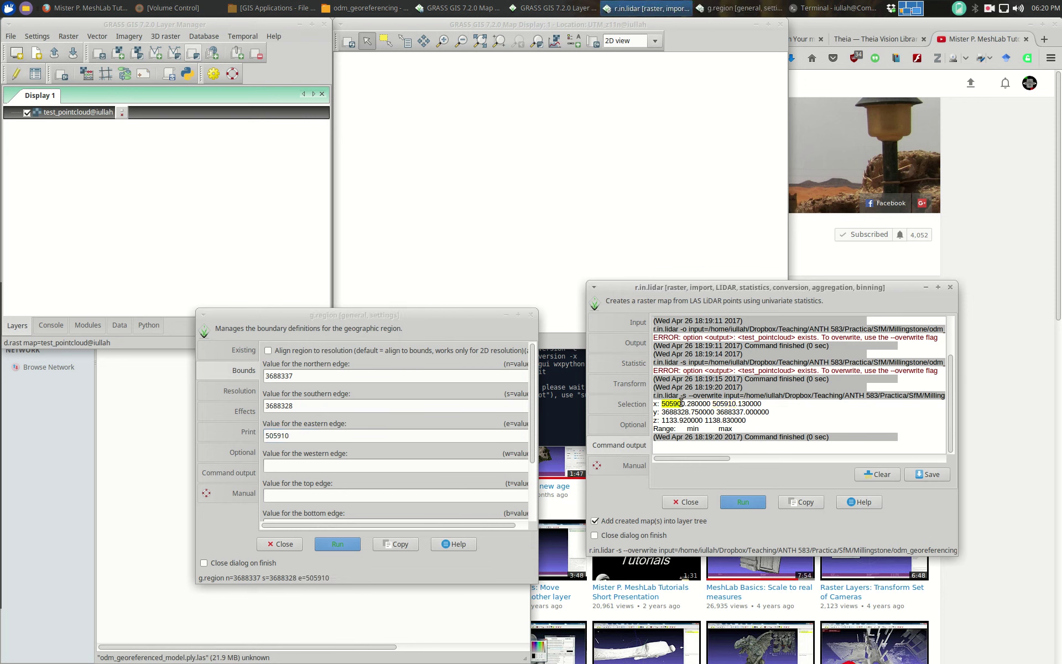
pyautogui.click(297, 465)
pyautogui.write('505900')
# Step: Set the region's 2D grid resolution to 0.1 and apply the region settings
pyautogui.click(252, 393)
pyautogui.click(294, 424)
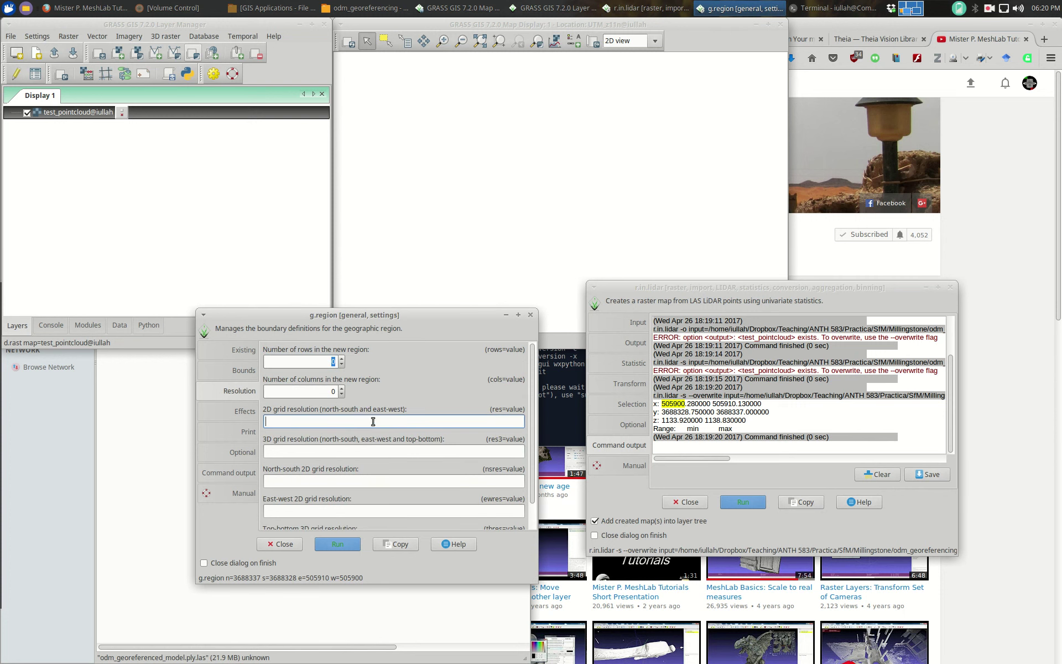
pyautogui.write('0.1')
pyautogui.click(343, 544)
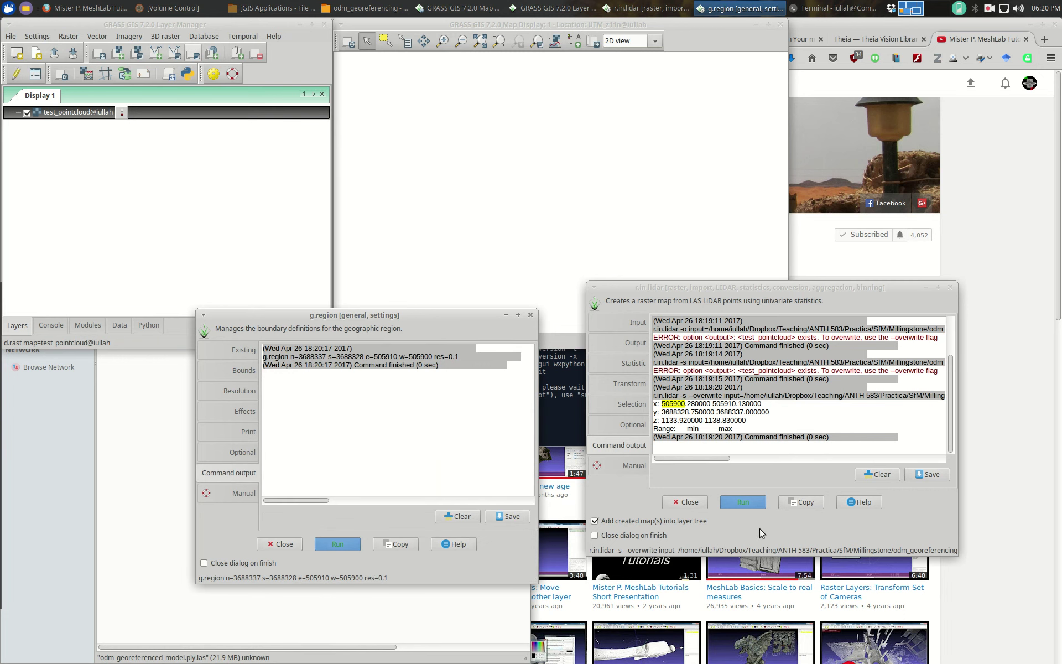
# Step: Rerun the LAS import with the extent scan turned off and zoom the map display to the test_pointcloud layer
pyautogui.click(634, 424)
pyautogui.click(659, 351)
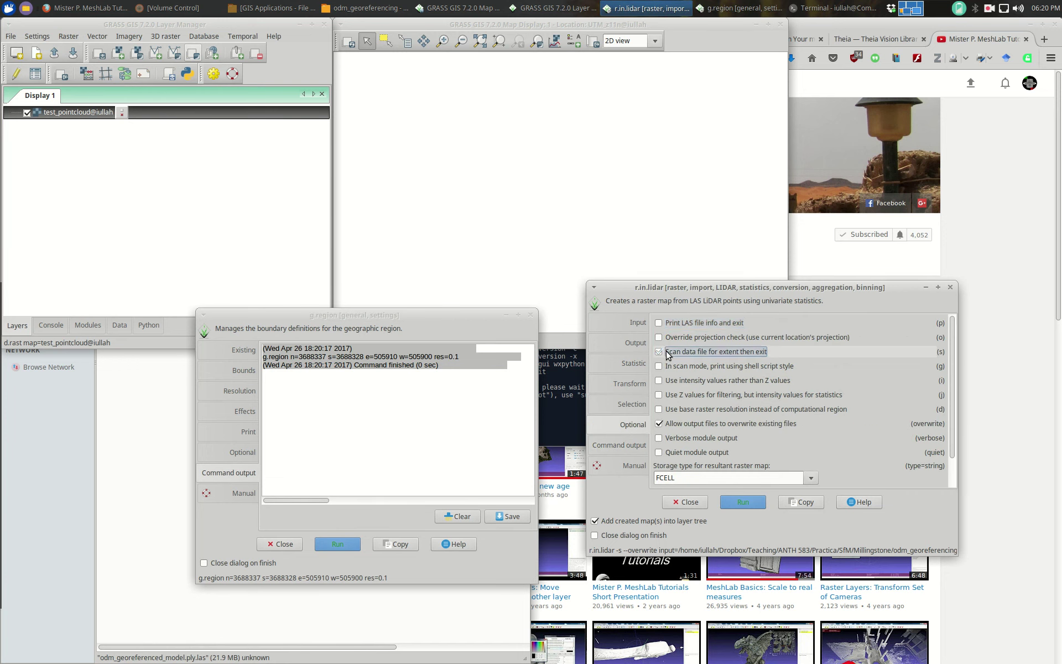
pyautogui.click(743, 503)
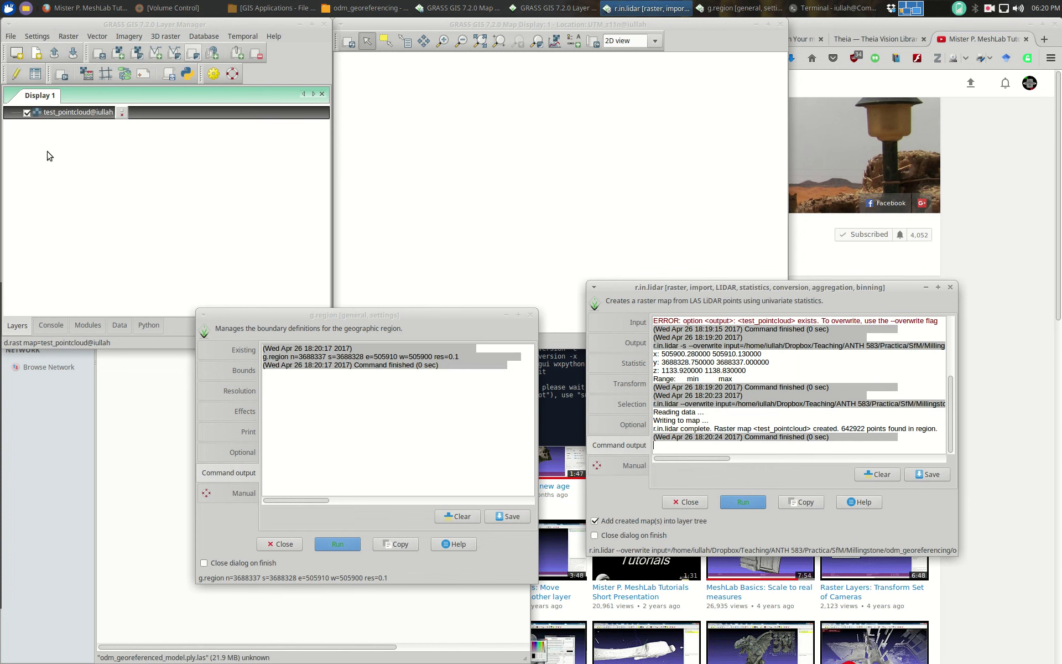
pyautogui.rightClick(66, 112)
pyautogui.click(178, 179)
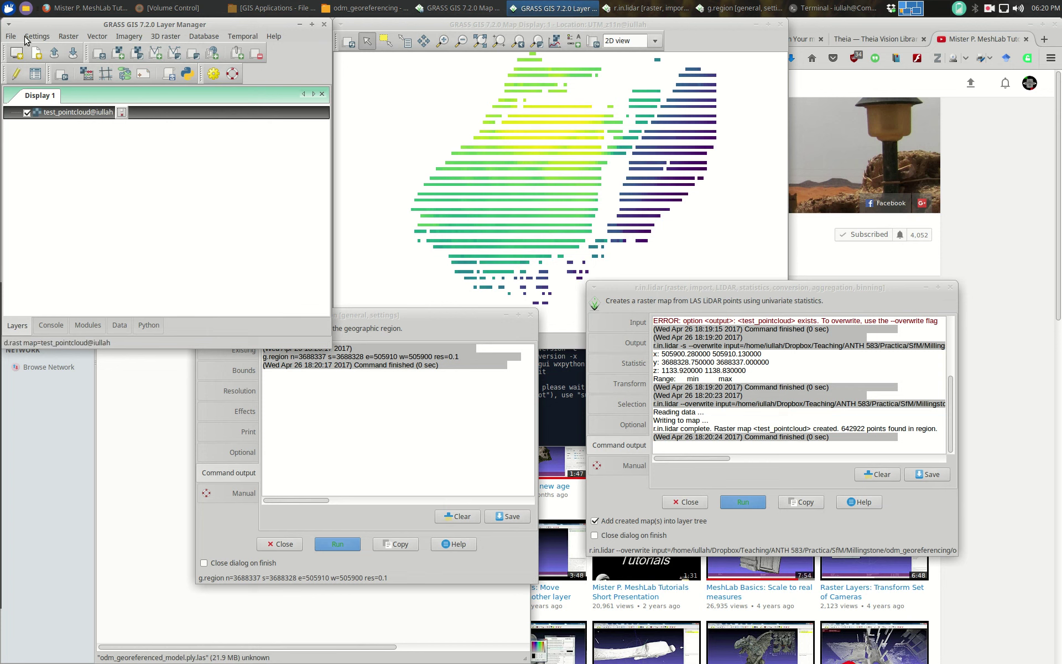
pyautogui.click(66, 37)
pyautogui.moveTo(80, 62)
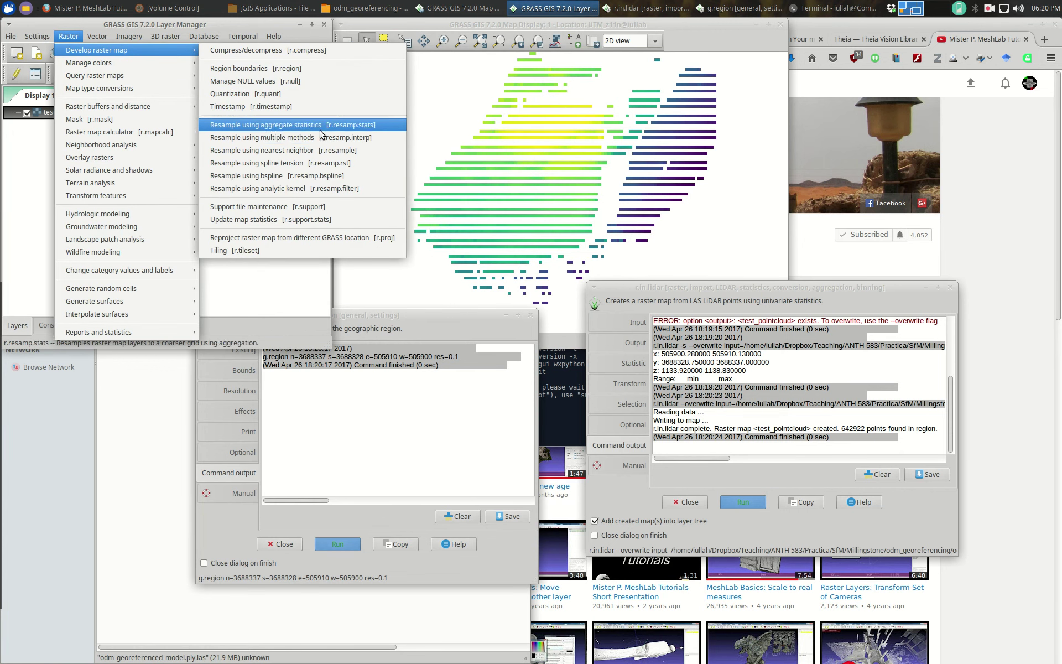
pyautogui.click(320, 129)
pyautogui.moveTo(557, 219); pyautogui.dragTo(325, 272)
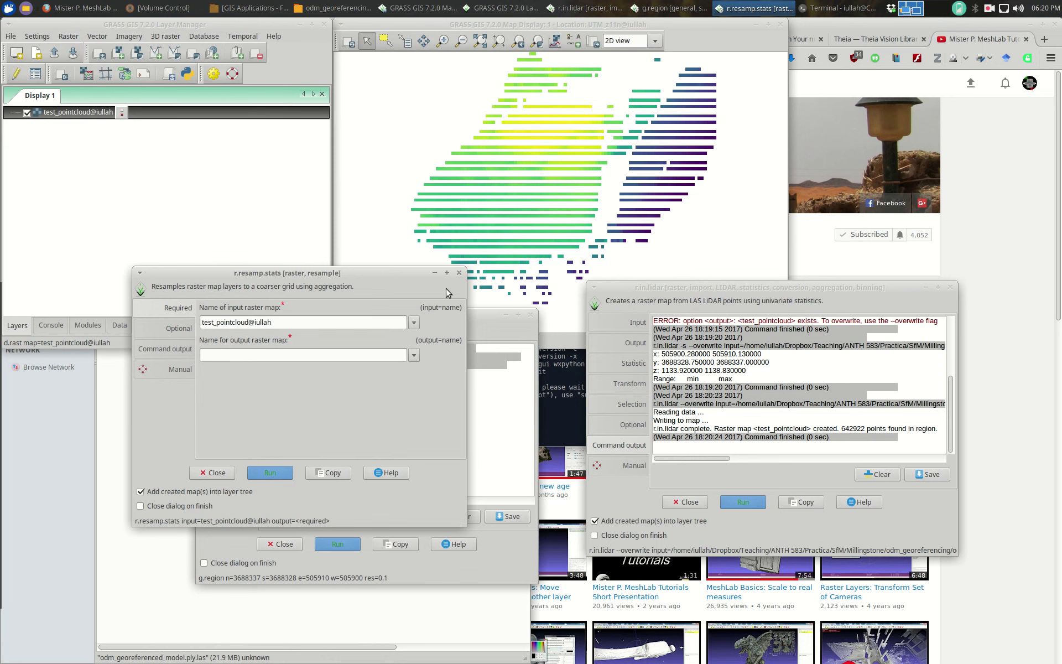
pyautogui.click(180, 329)
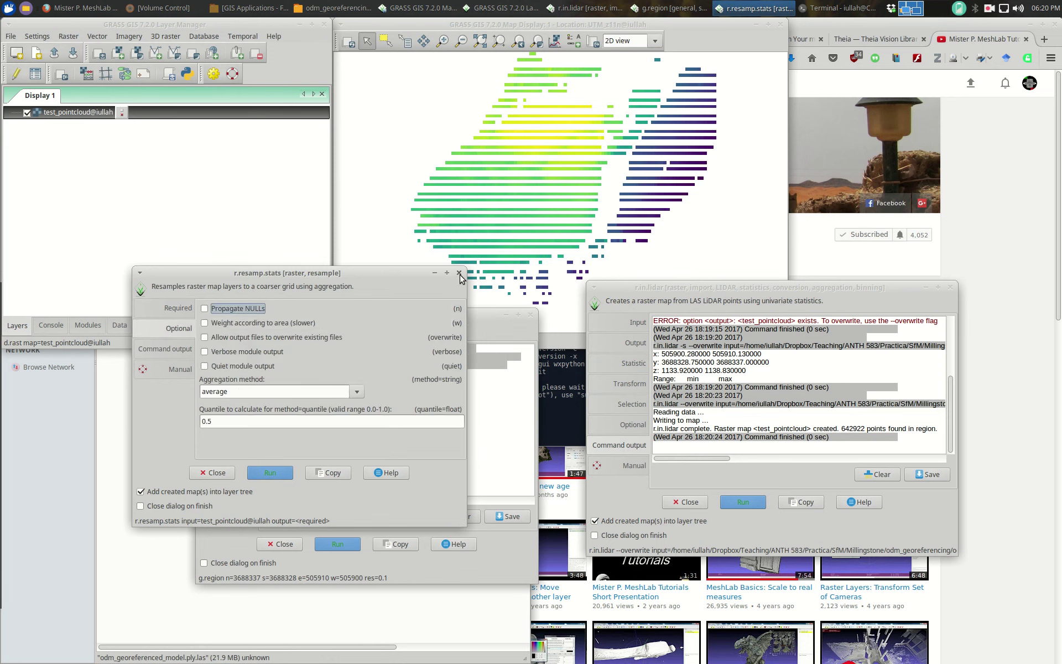
pyautogui.click(459, 273)
# Step: Open r.resamp.interp for the test_pointcloud raster and name its output raster dem
pyautogui.click(69, 36)
pyautogui.moveTo(128, 51)
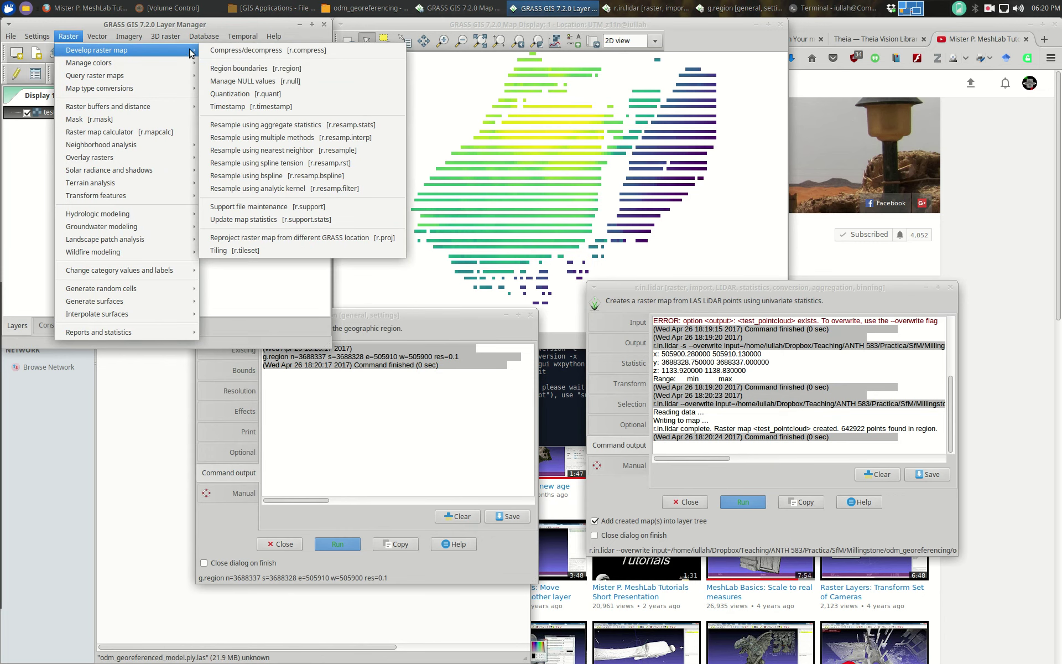
pyautogui.click(349, 138)
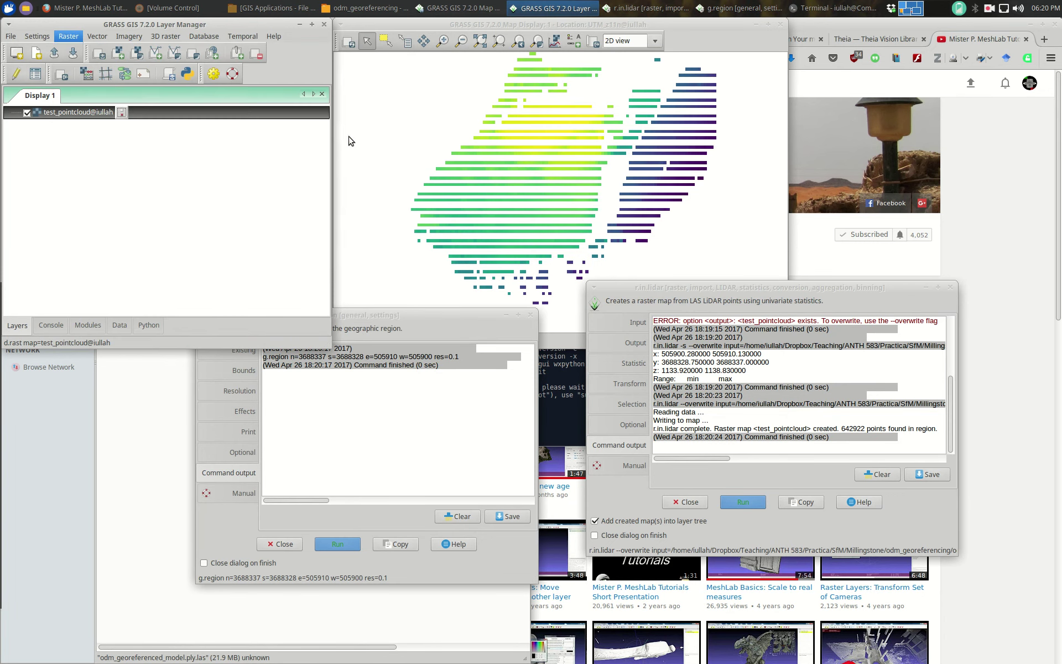
pyautogui.click(555, 310)
pyautogui.write('dem')
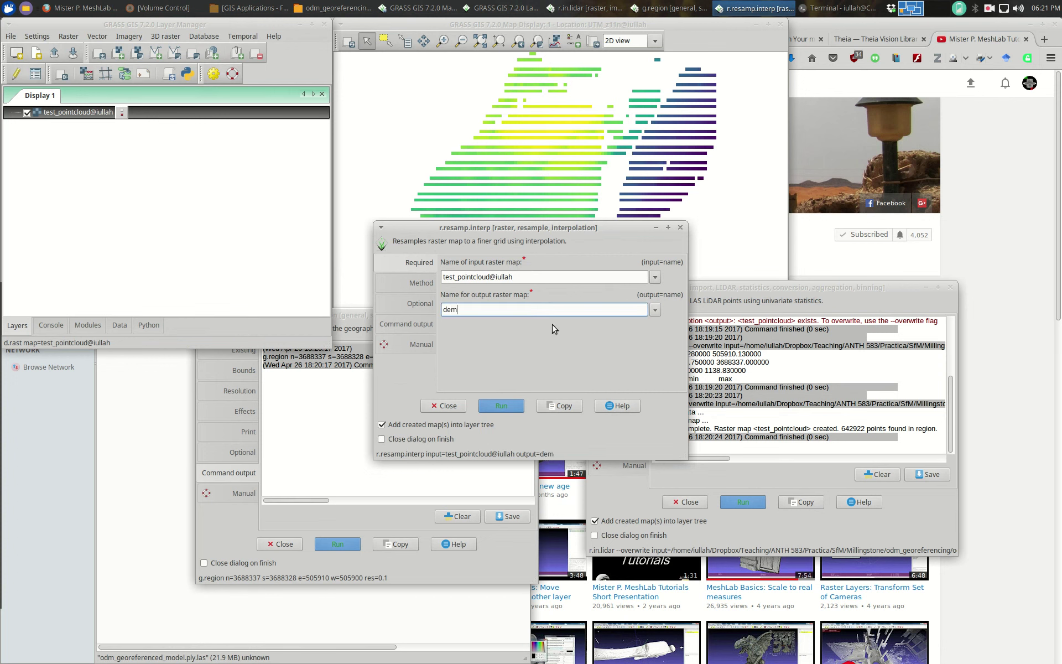
# Step: Set the sampling interpolation method to bicubic and run the resampling
pyautogui.click(408, 287)
pyautogui.click(599, 275)
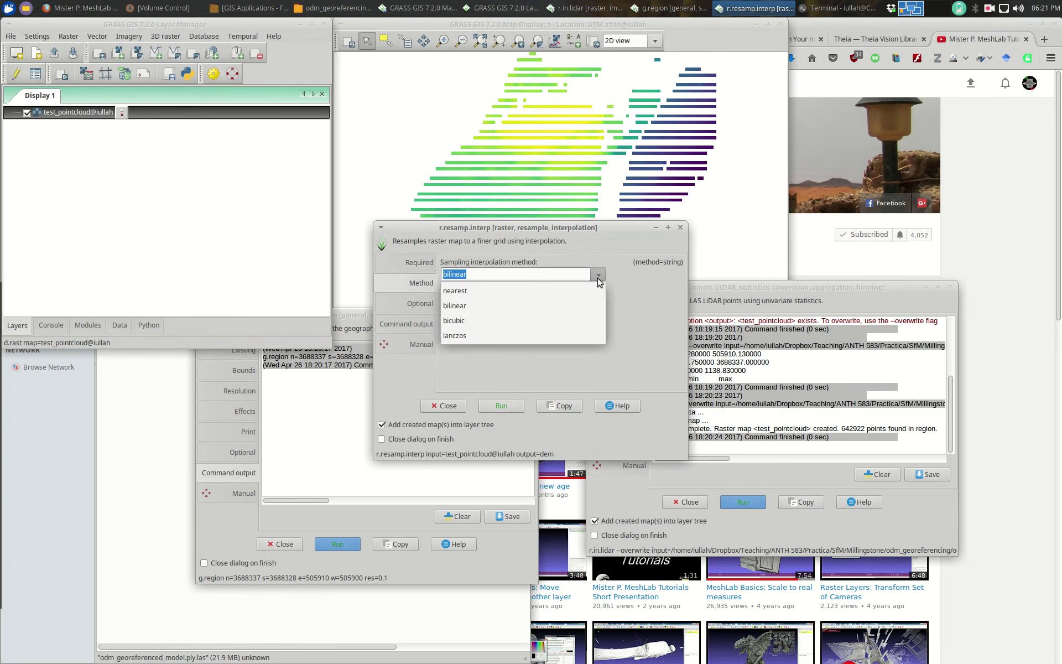
pyautogui.click(484, 321)
pyautogui.click(414, 304)
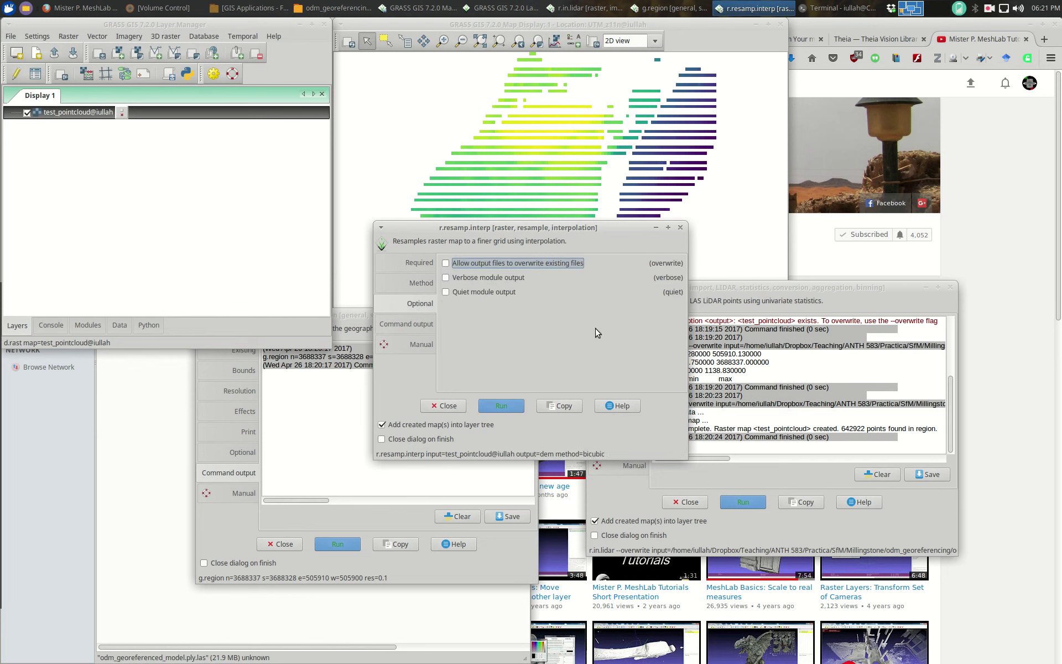
pyautogui.click(504, 405)
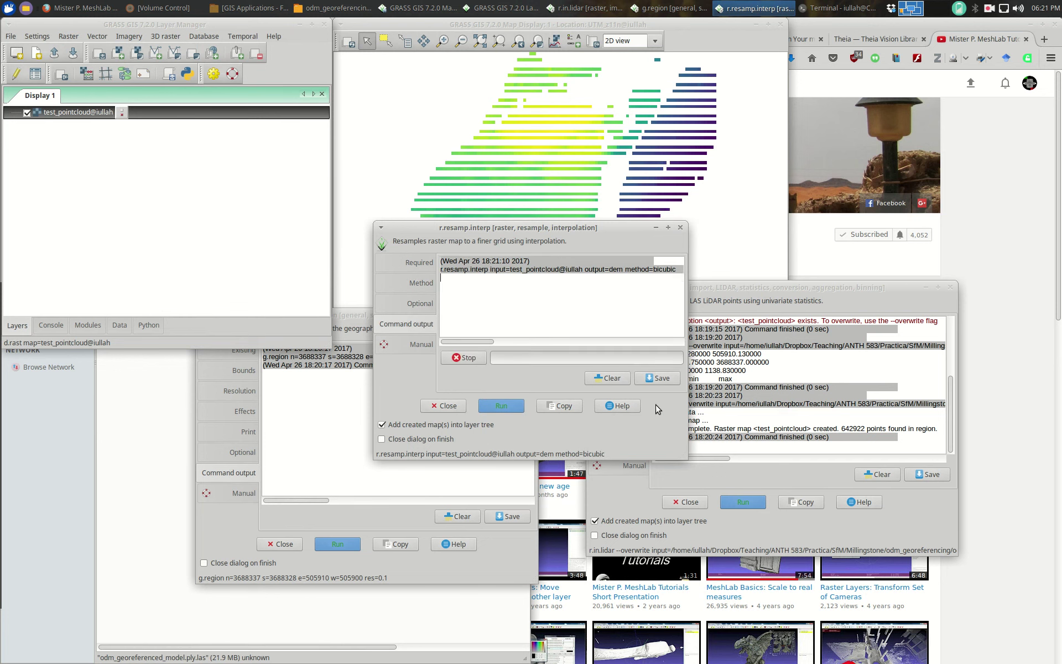
# Step: Hide the test_pointcloud layer to inspect the dem layer in the map display, and show it again
pyautogui.moveTo(565, 229); pyautogui.dragTo(443, 395)
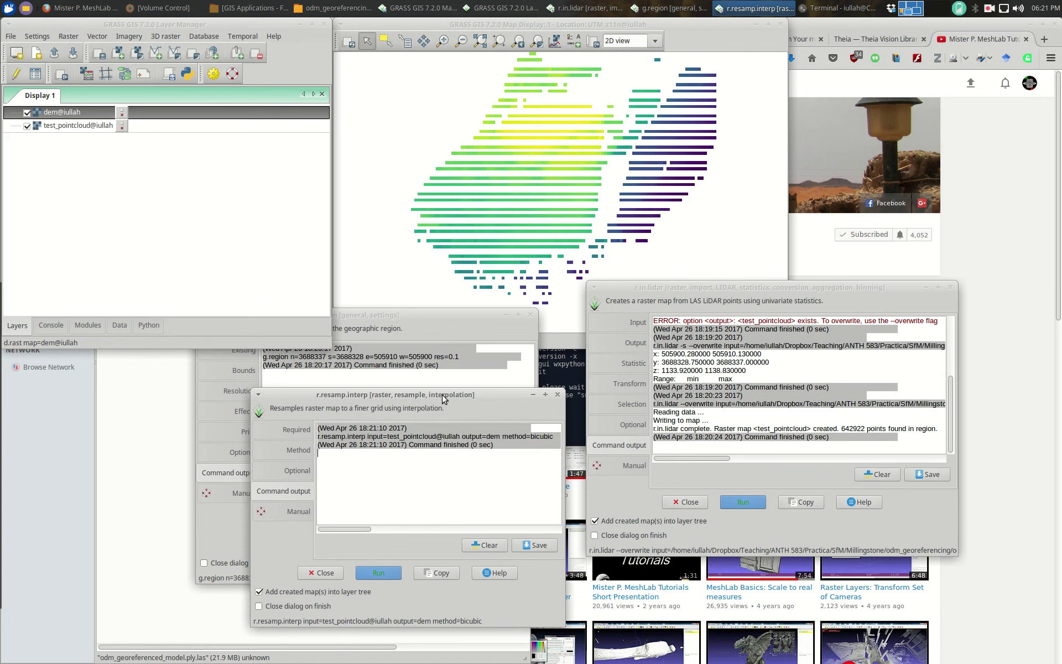
pyautogui.click(27, 126)
pyautogui.click(27, 126)
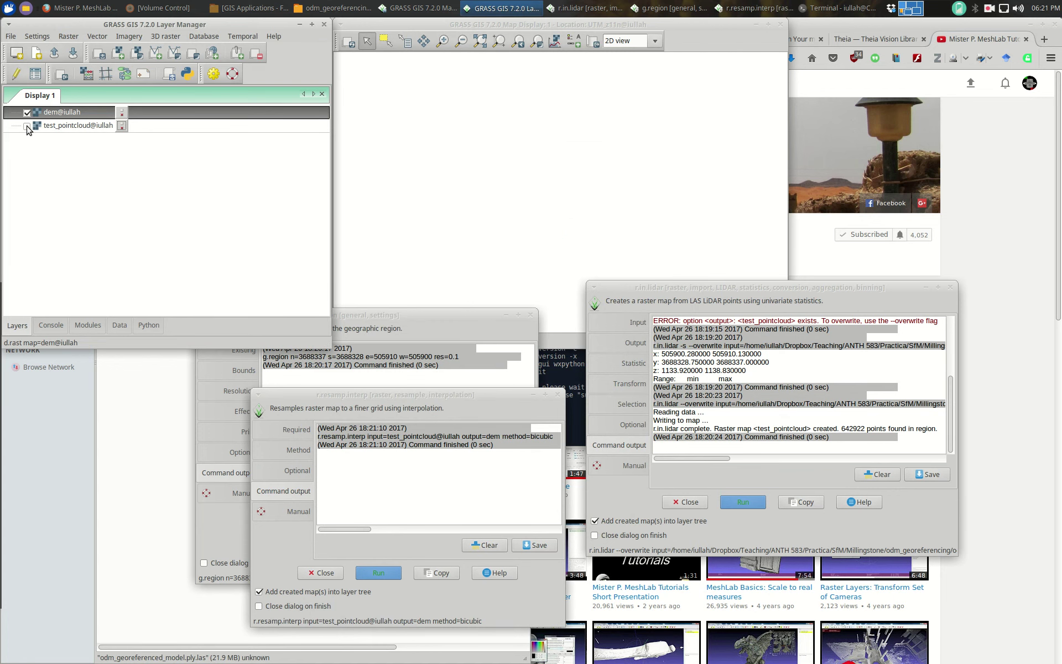
pyautogui.click(361, 410)
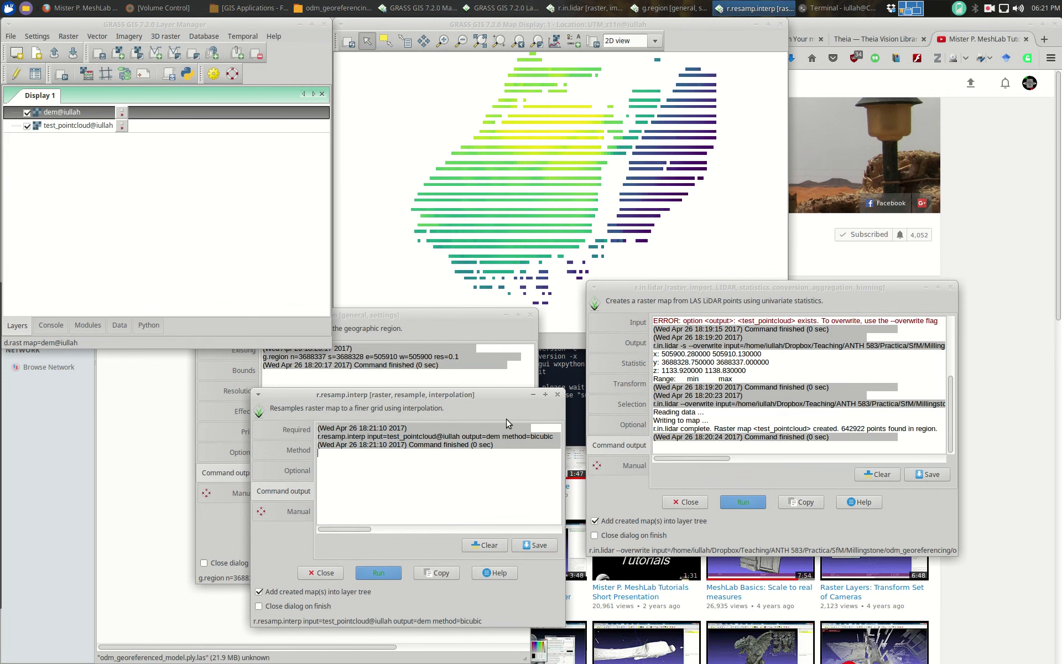
# Step: Open the bilinear and bicubic surface interpolation from vector points (v.surf.bspline) and place its dialog clear of the map display
pyautogui.click(71, 38)
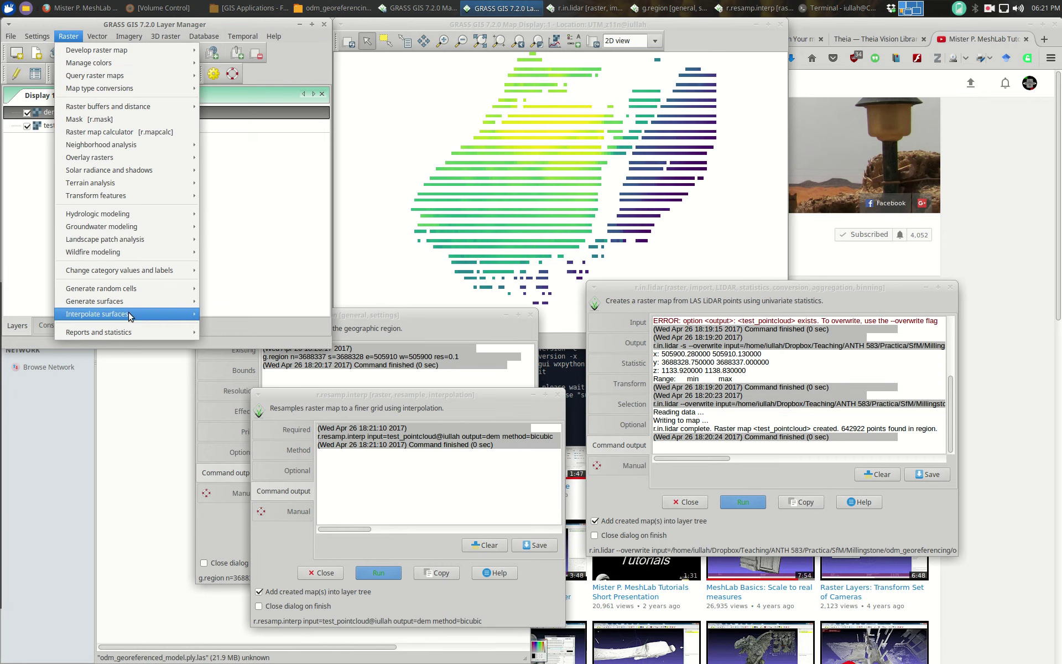
pyautogui.moveTo(152, 314)
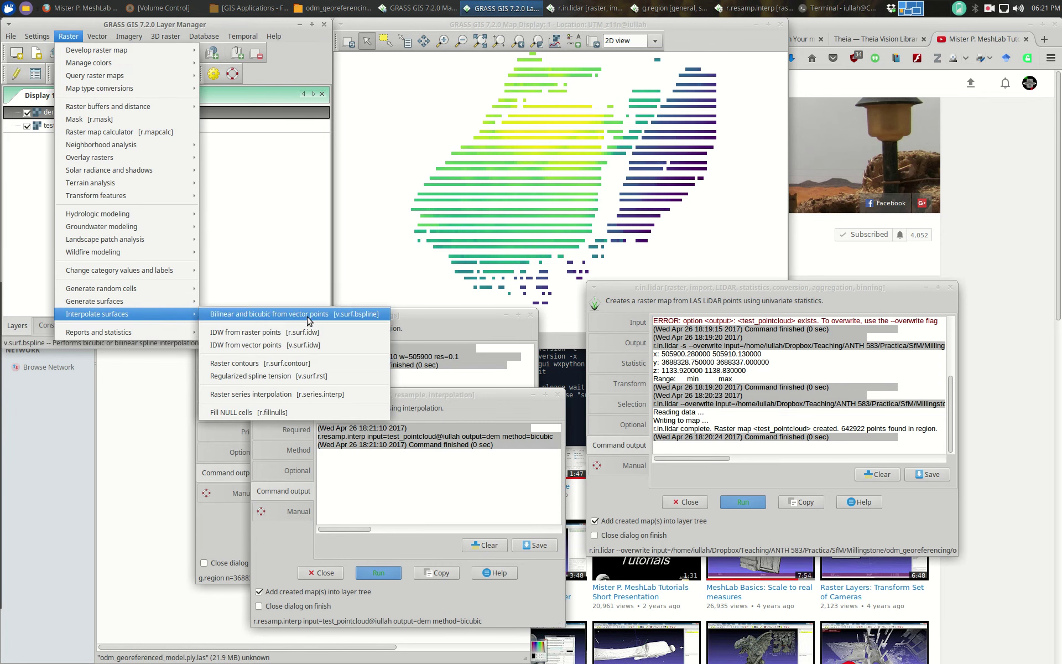
pyautogui.click(312, 320)
pyautogui.moveTo(485, 206); pyautogui.dragTo(725, 304)
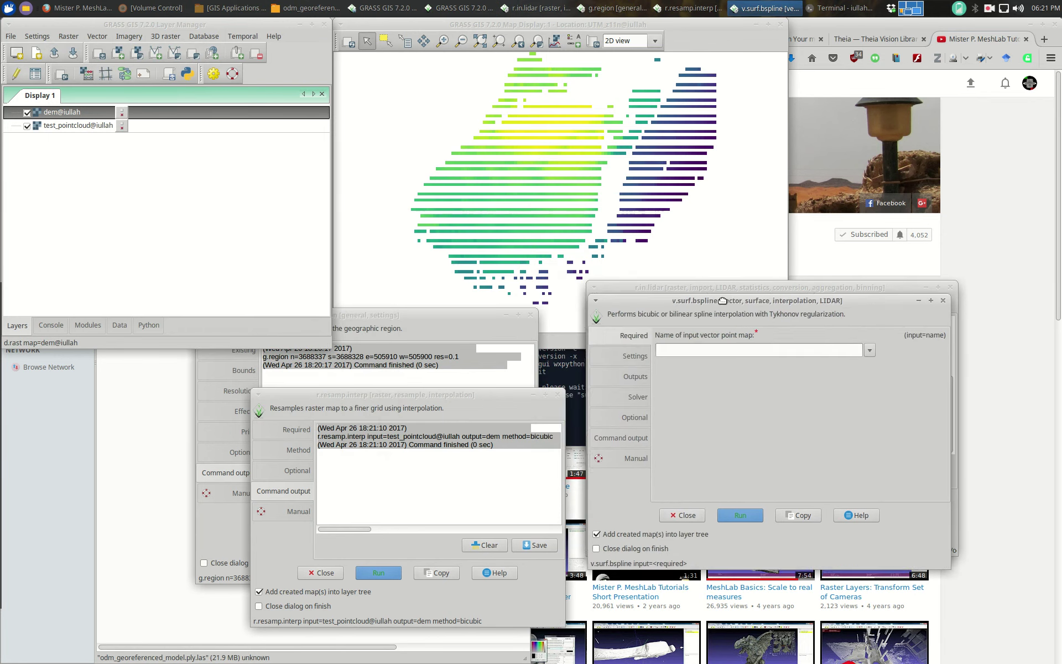
# Step: Open the raster-to-vector conversion (r.to.vect), with test_pointcloud as input raster and points as output vector map
pyautogui.click(12, 37)
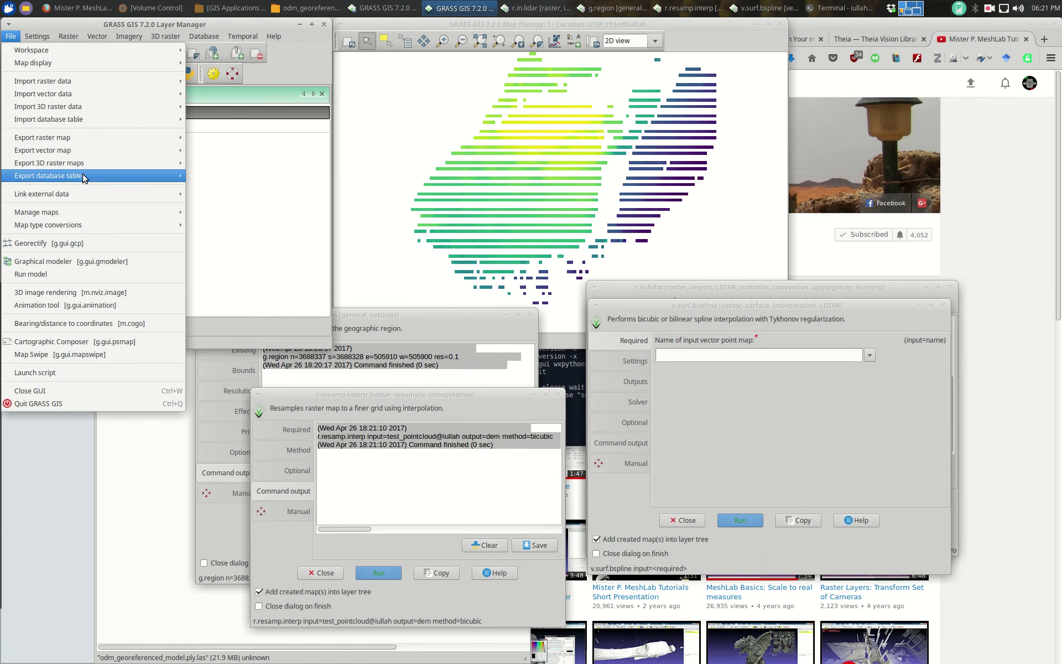
pyautogui.moveTo(94, 224)
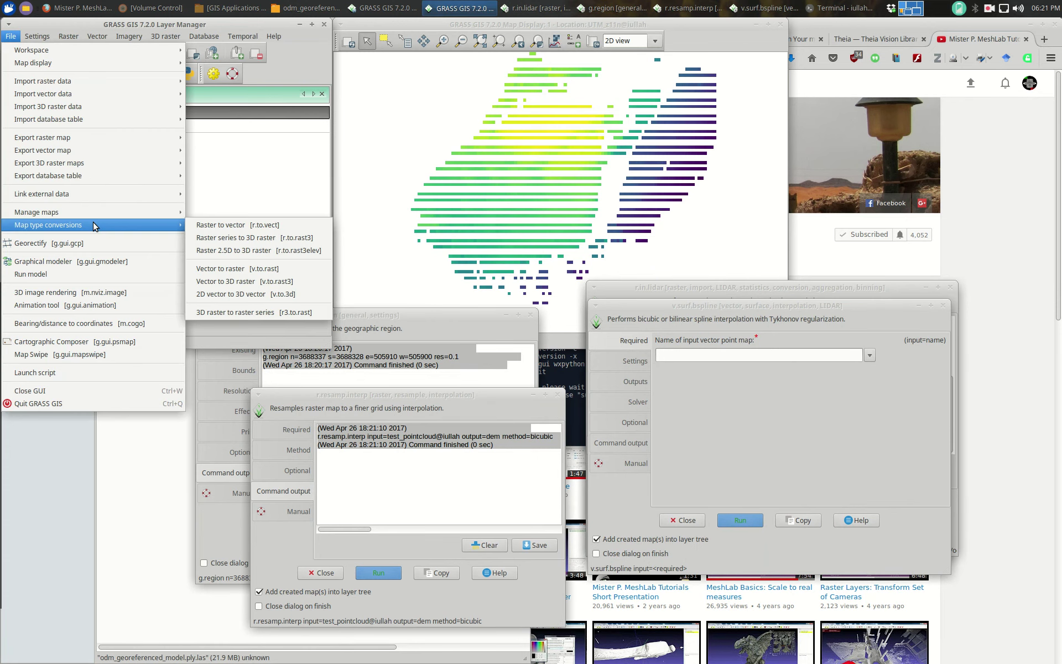
pyautogui.click(235, 225)
pyautogui.click(645, 269)
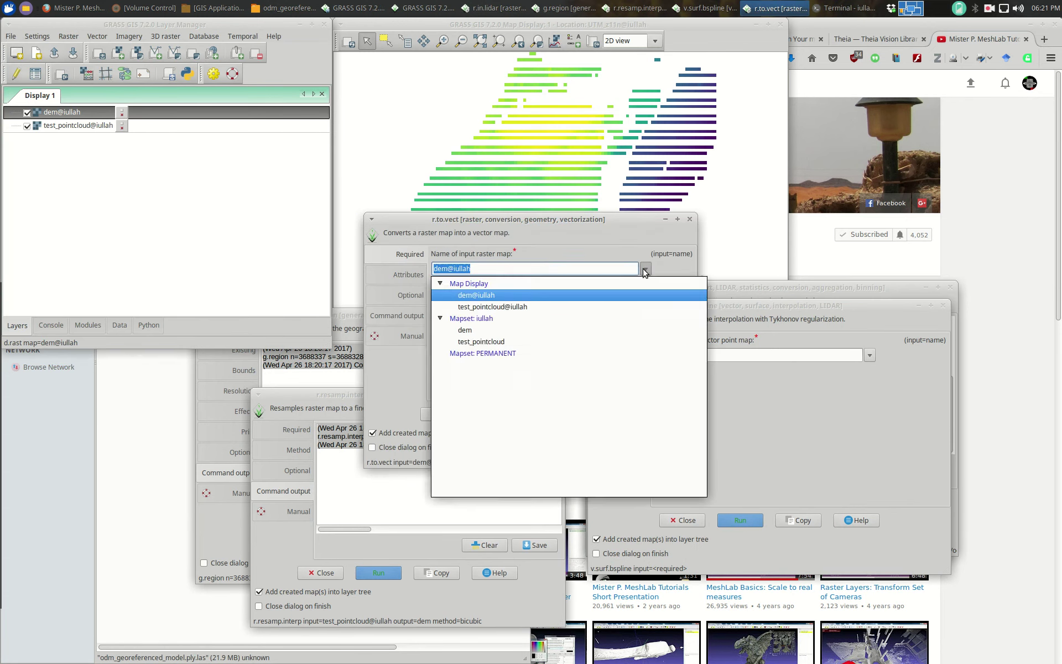
pyautogui.click(481, 305)
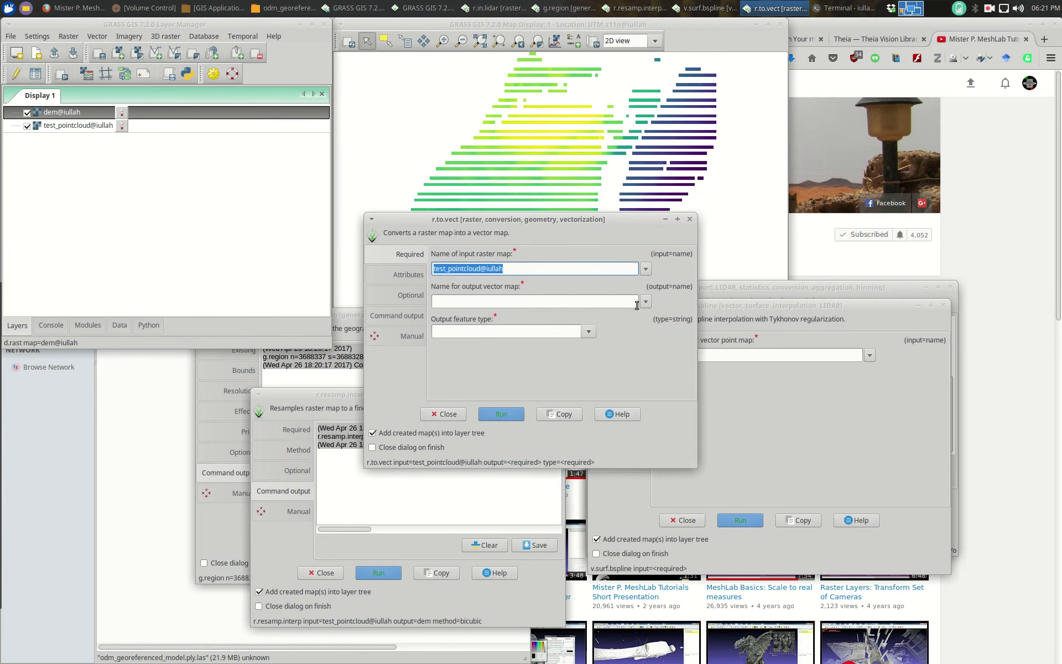
pyautogui.click(575, 305)
pyautogui.write('points')
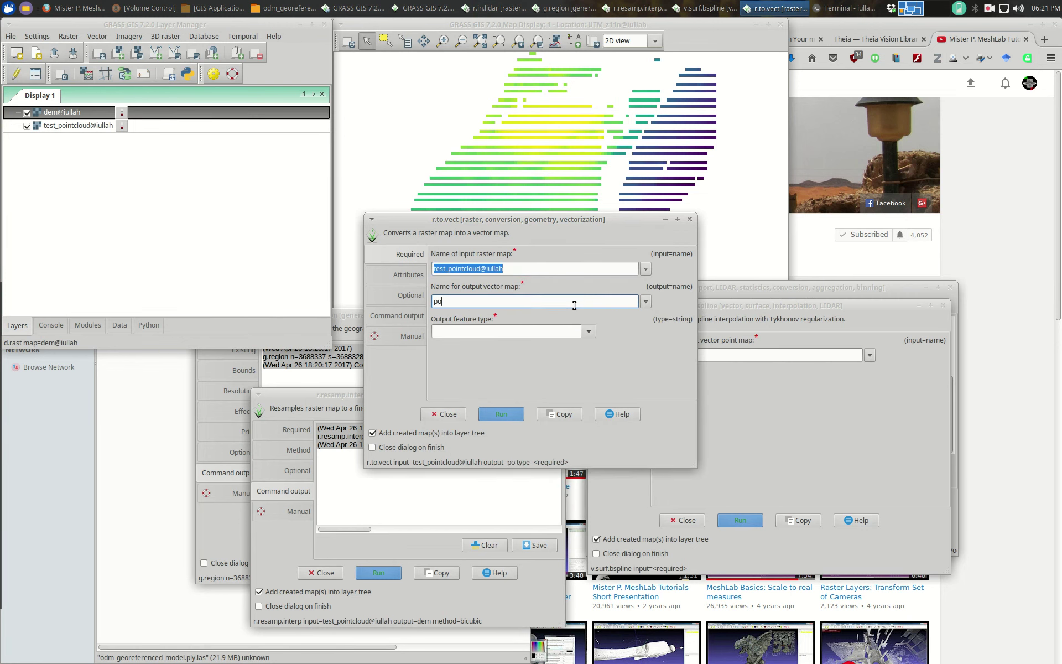
# Step: Set the output feature type to point, write raster values as z coordinate, and run the conversion
pyautogui.click(571, 336)
pyautogui.click(478, 347)
pyautogui.click(403, 277)
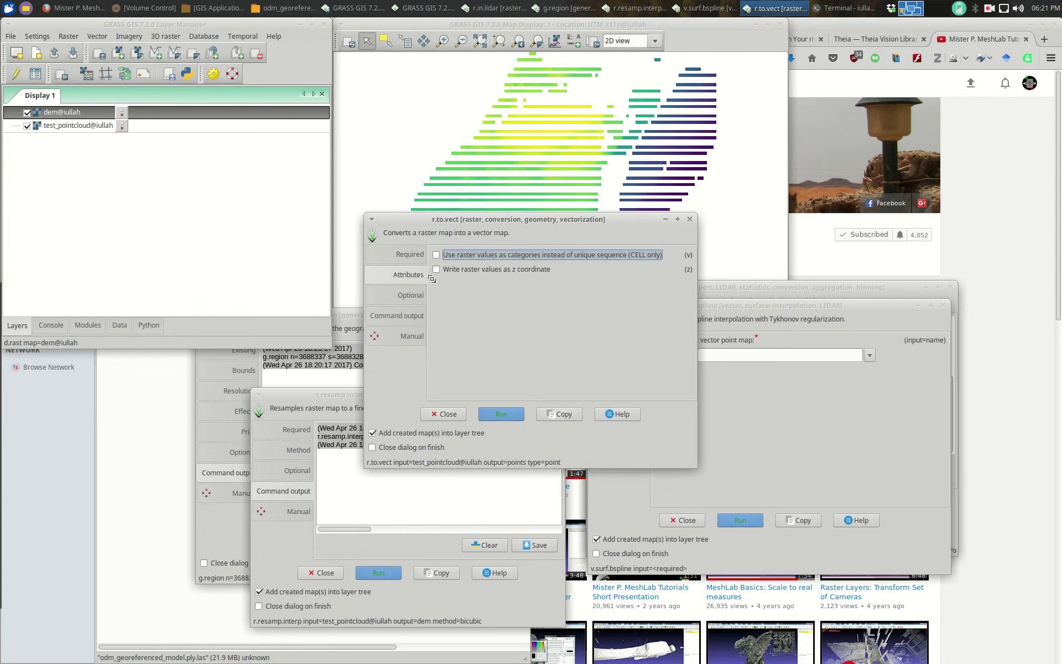
pyautogui.click(479, 271)
pyautogui.click(501, 414)
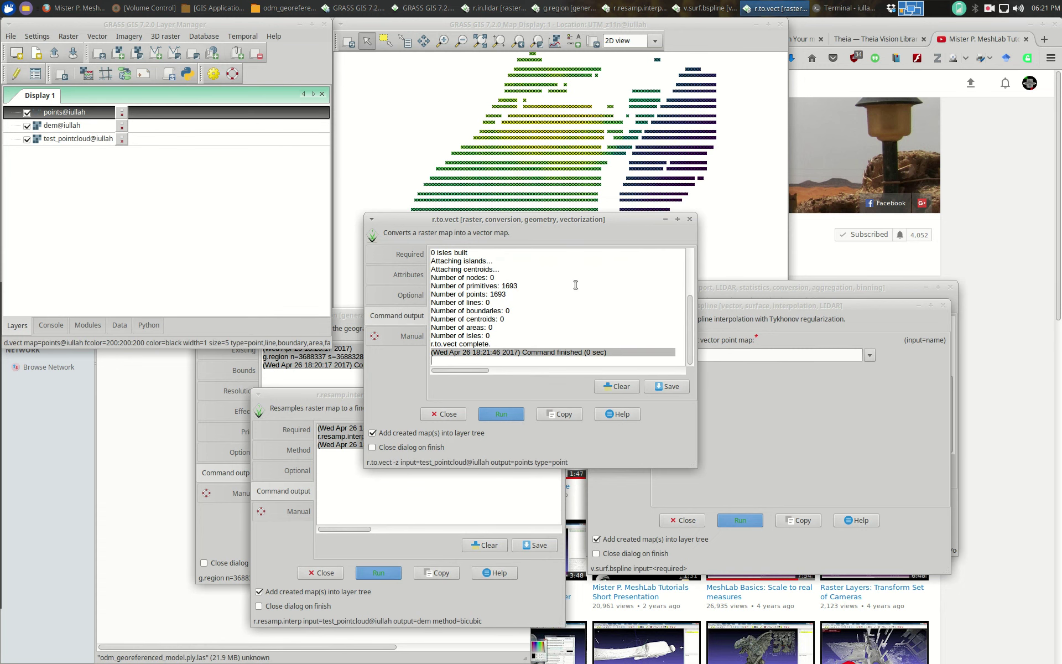
pyautogui.moveTo(600, 227); pyautogui.dragTo(229, 311)
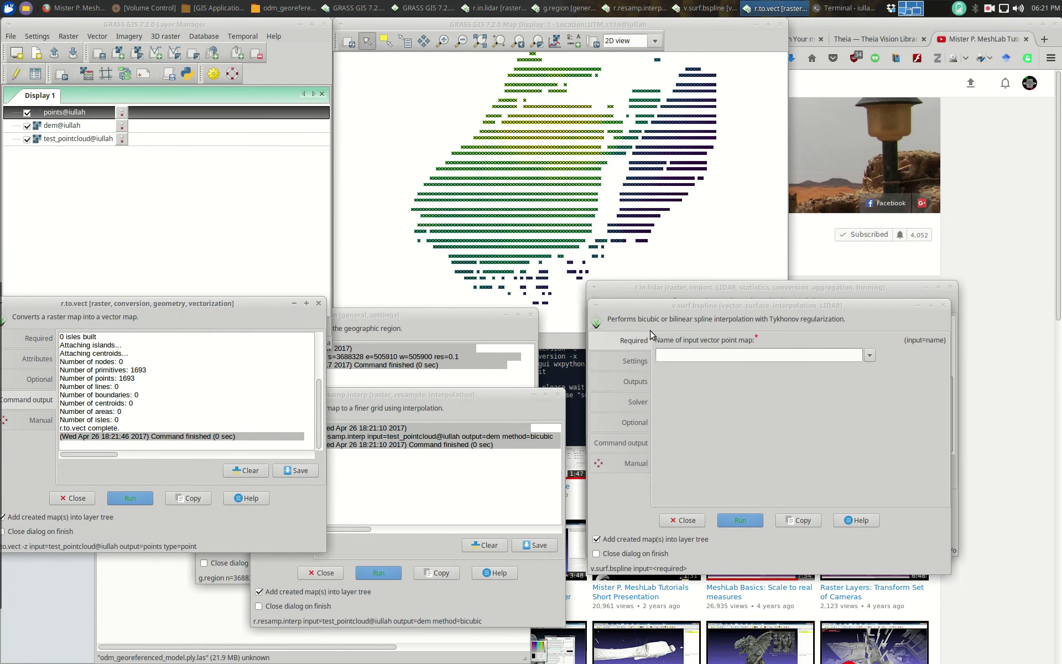
# Step: In v.surf.bspline, choose the points map as input and set the spline interpolation algorithm to bicubic
pyautogui.moveTo(697, 304); pyautogui.dragTo(420, 244)
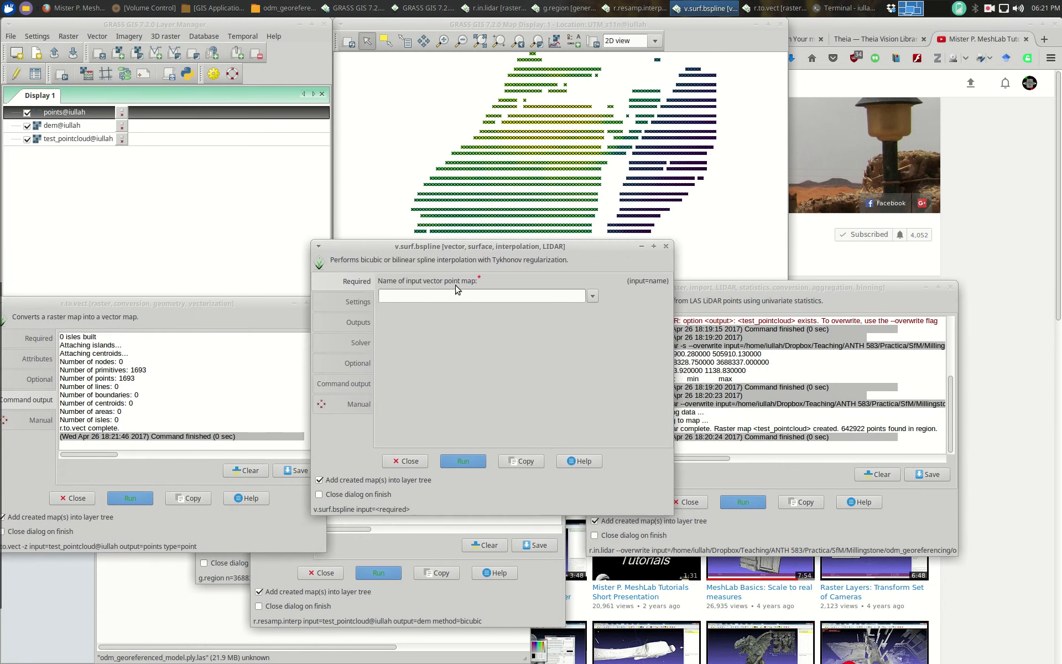
pyautogui.click(592, 296)
pyautogui.click(415, 333)
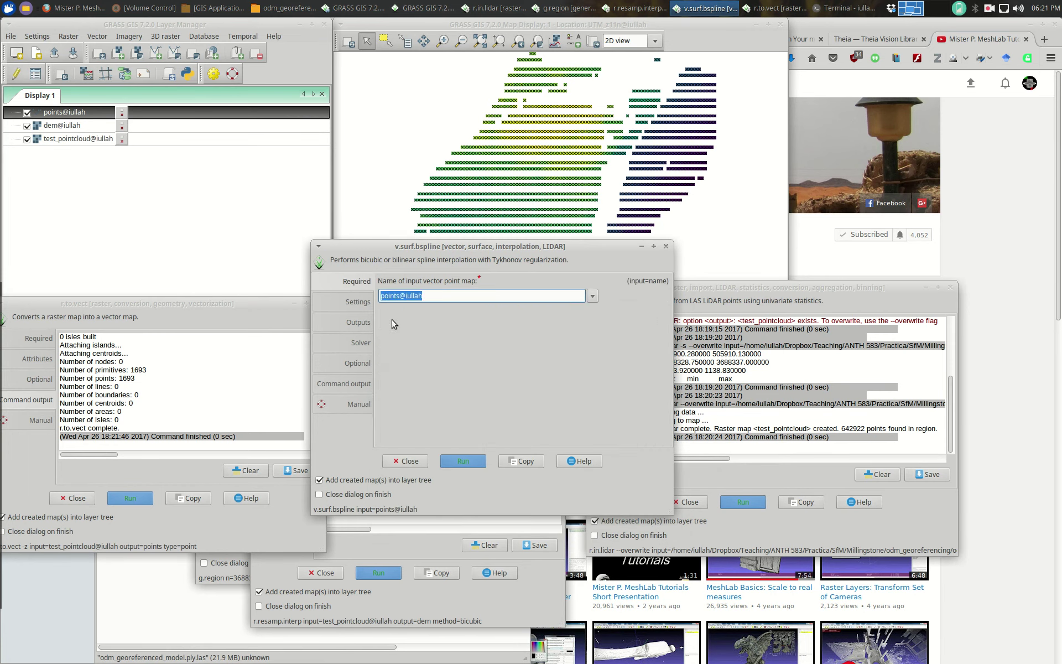
pyautogui.click(355, 305)
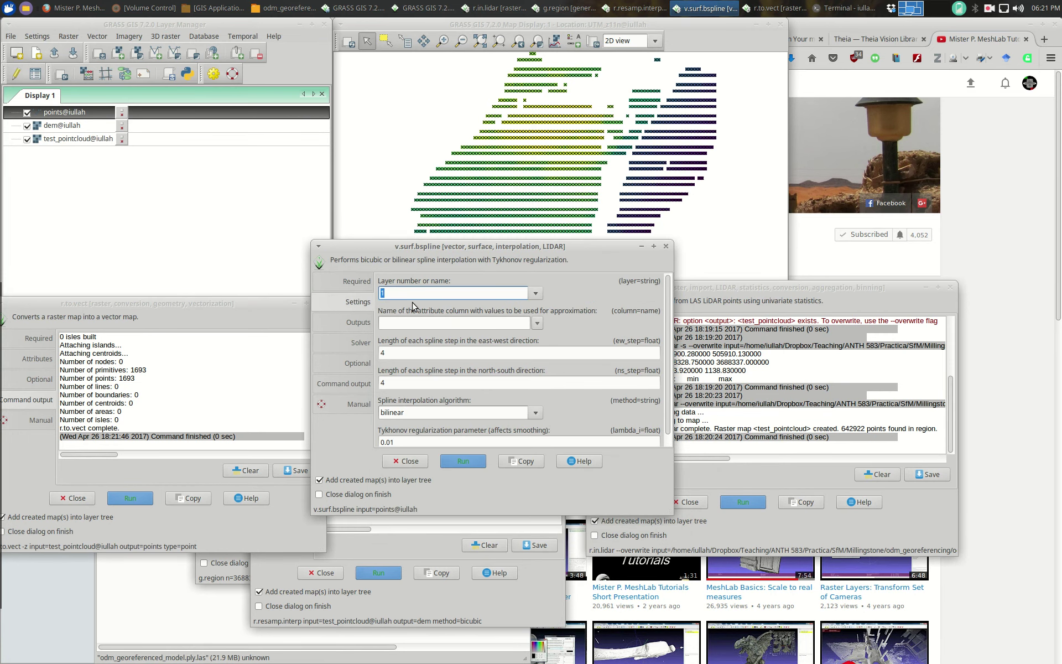
pyautogui.click(534, 325)
pyautogui.click(559, 316)
pyautogui.scroll(-1, 572, 335)
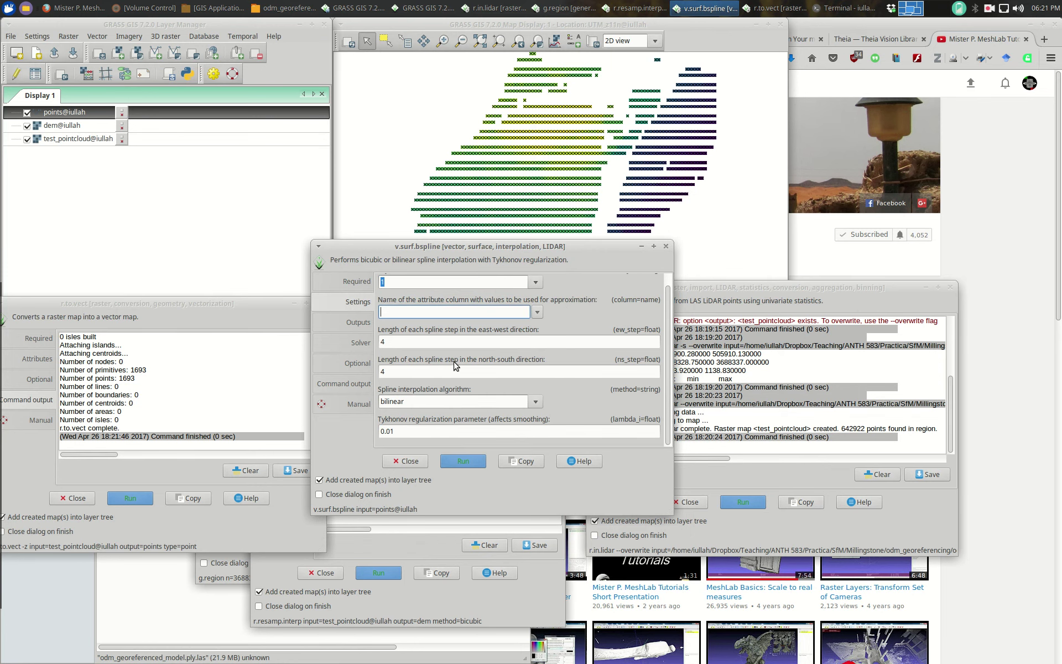
pyautogui.click(535, 401)
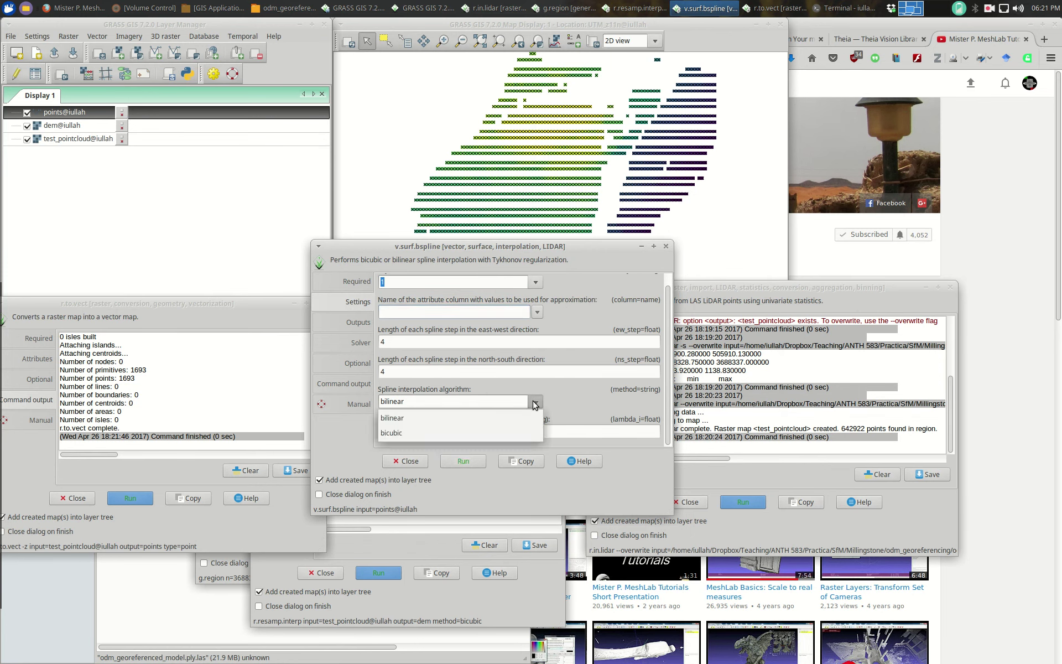
pyautogui.click(409, 431)
# Step: Try to run the spline interpolation without an output map and recheck its settings
pyautogui.click(358, 322)
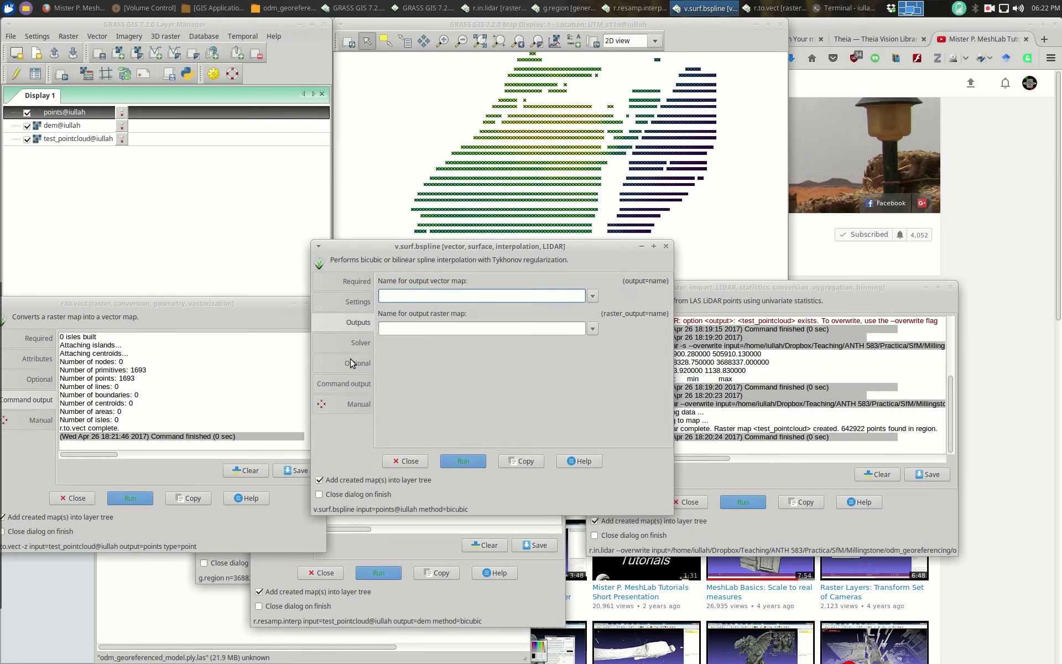
pyautogui.click(463, 461)
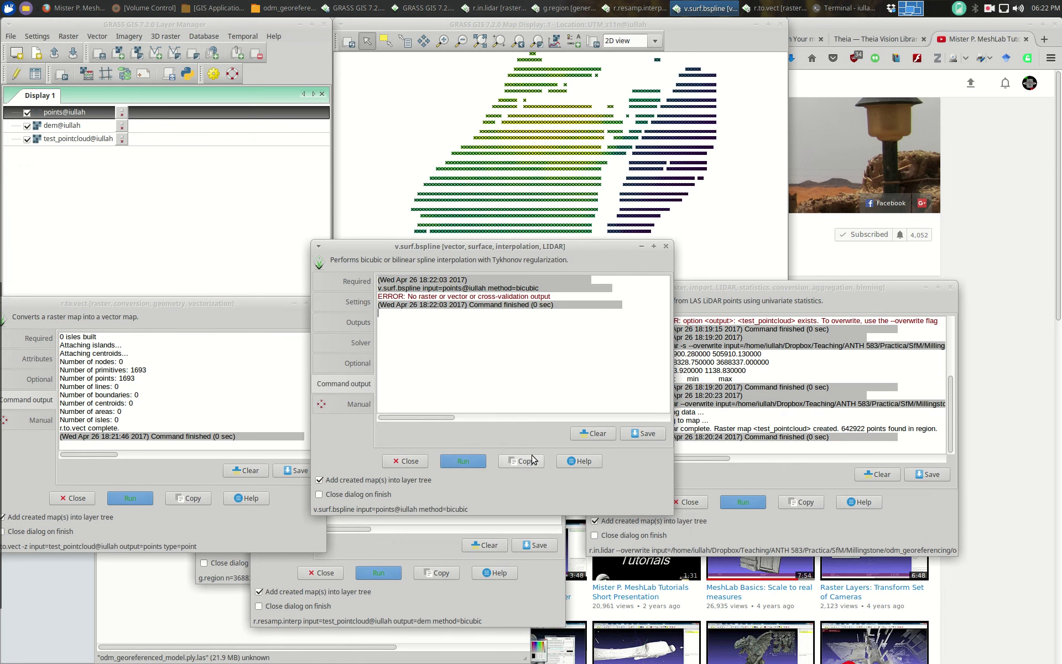
pyautogui.click(358, 302)
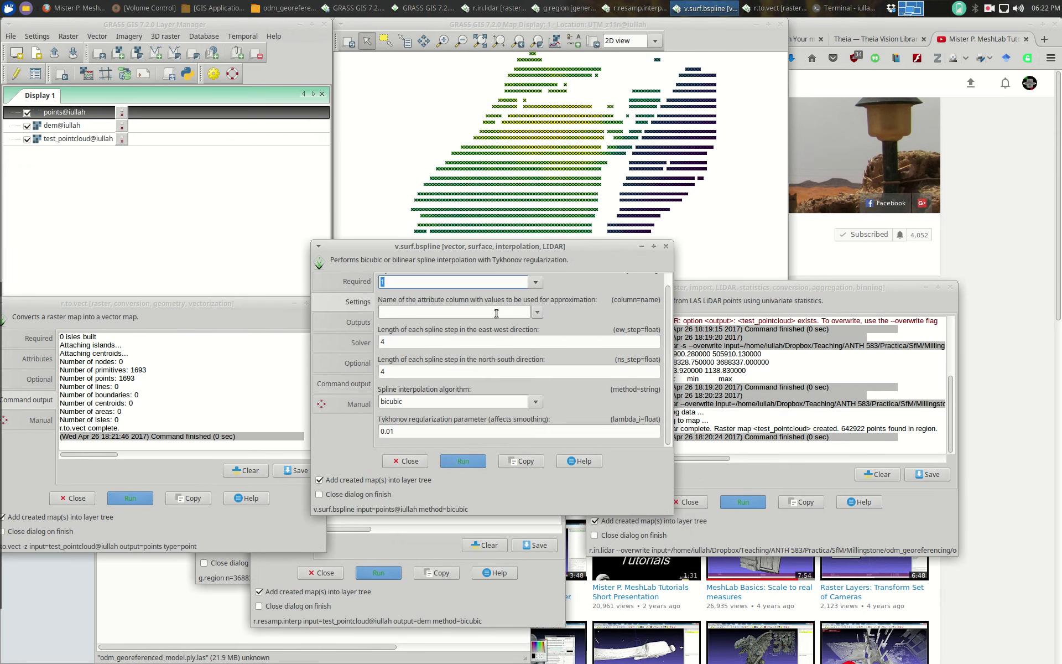
pyautogui.scroll(1, 670, 332)
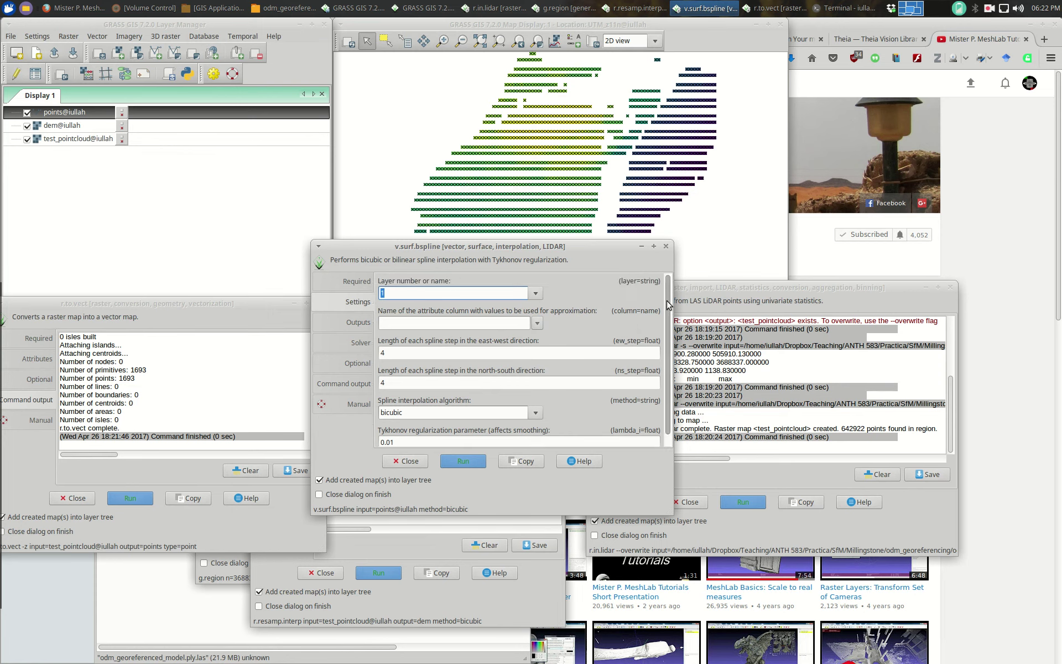
pyautogui.click(357, 281)
# Step: Name the spline interpolation's output raster map dem and allow output files to overwrite existing files
pyautogui.click(358, 322)
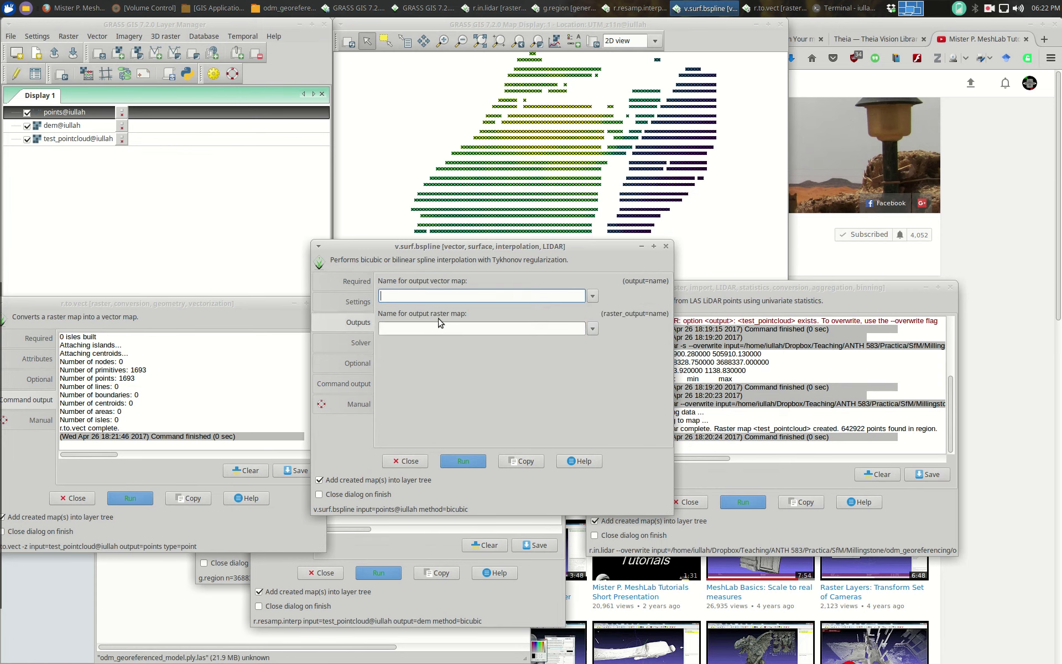
pyautogui.click(460, 328)
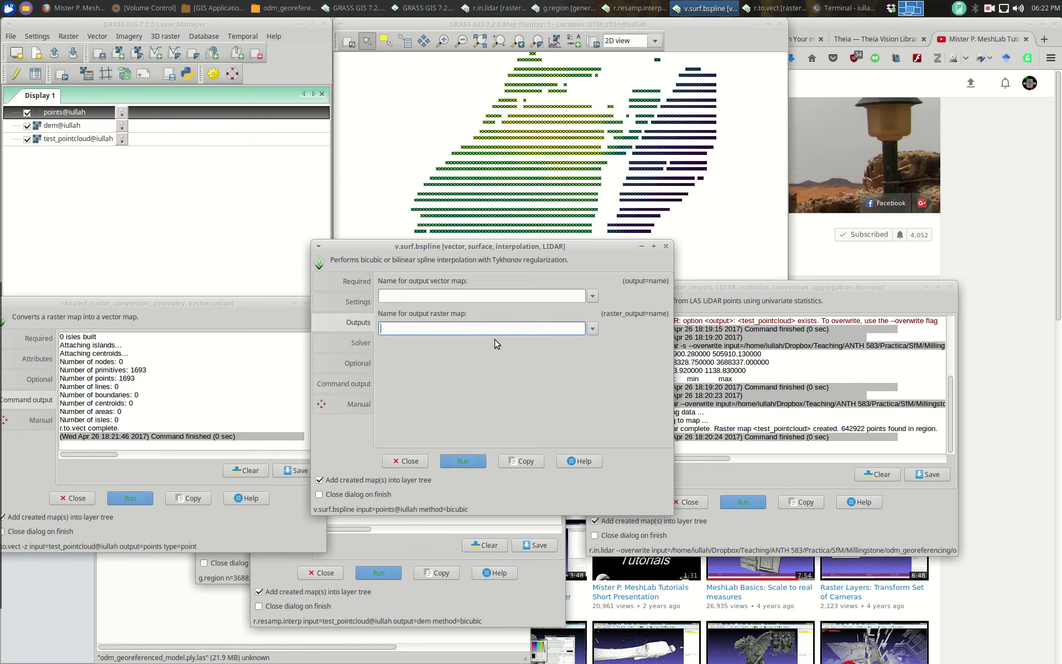
pyautogui.write('DEM')
pyautogui.click(337, 364)
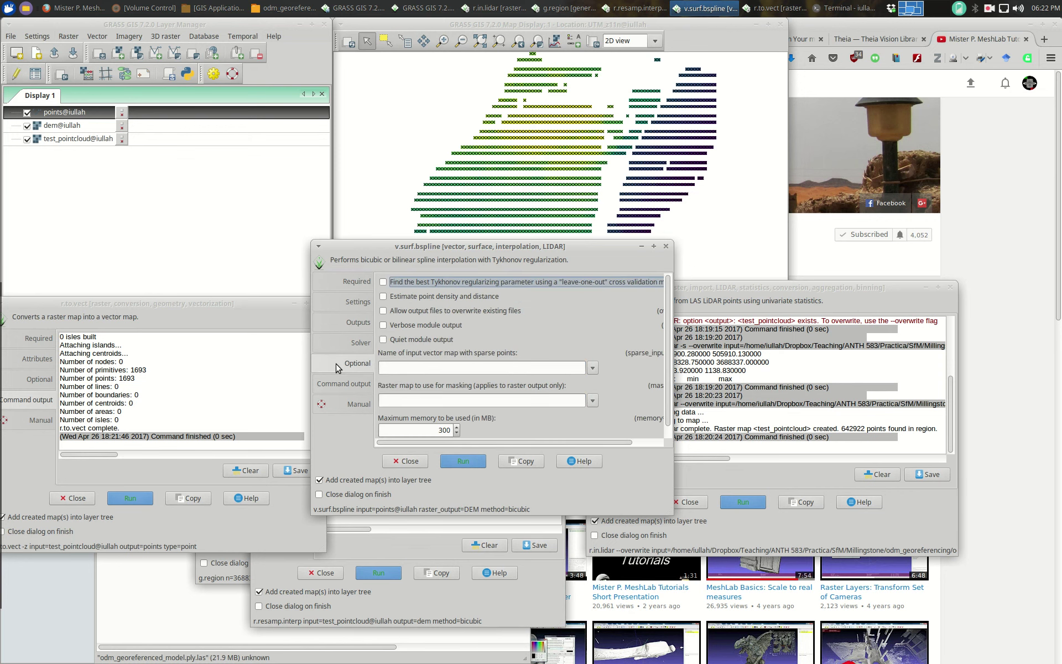
pyautogui.click(357, 303)
pyautogui.click(356, 323)
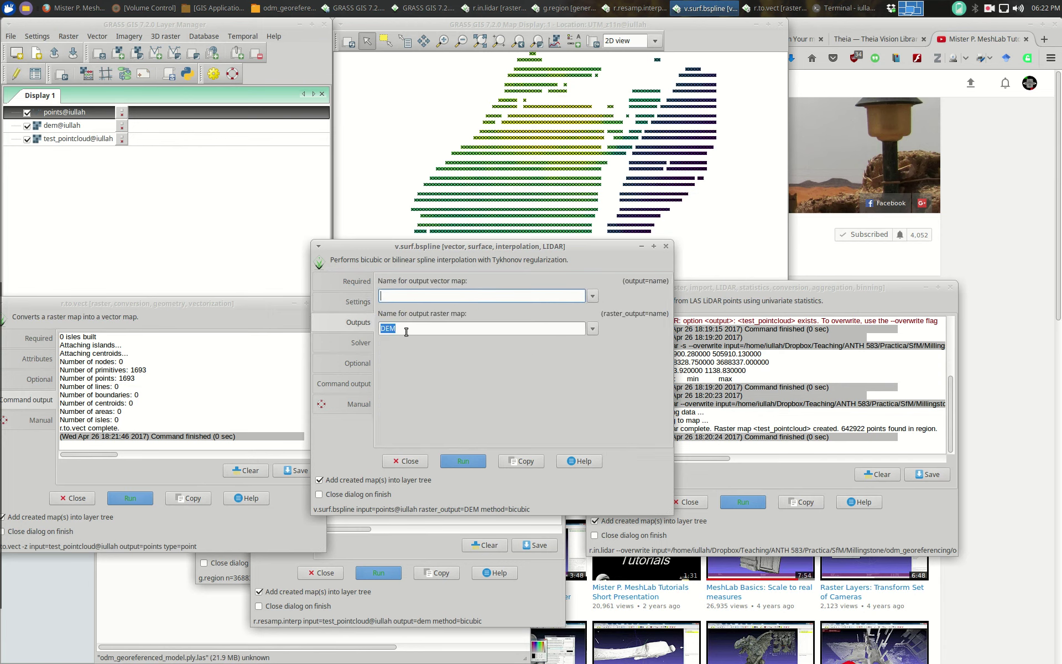
pyautogui.write('dem')
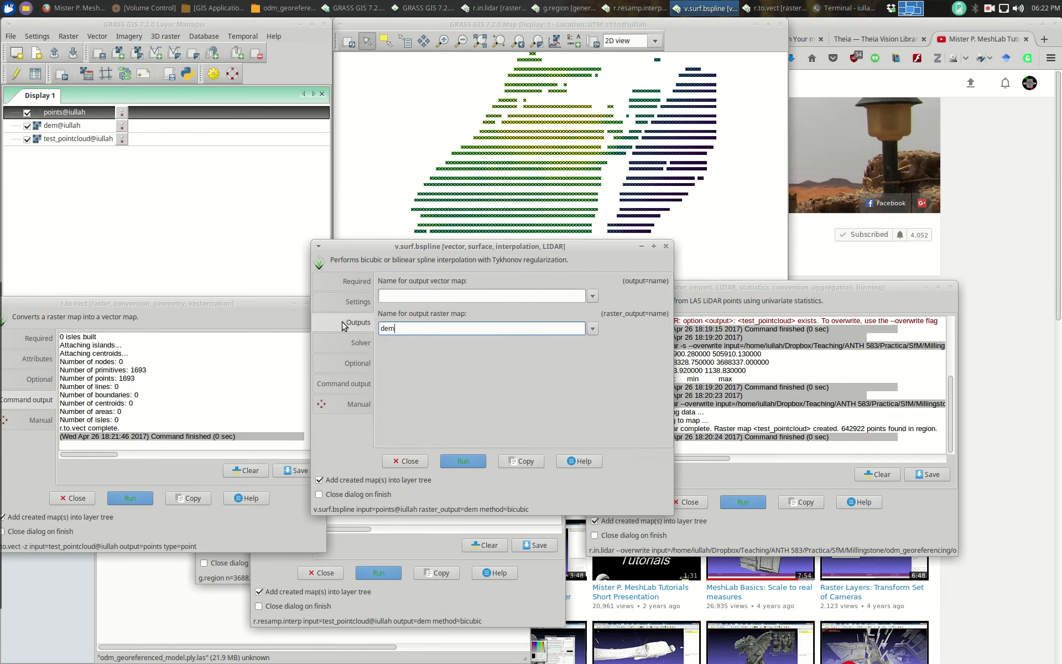
pyautogui.click(352, 365)
pyautogui.click(427, 311)
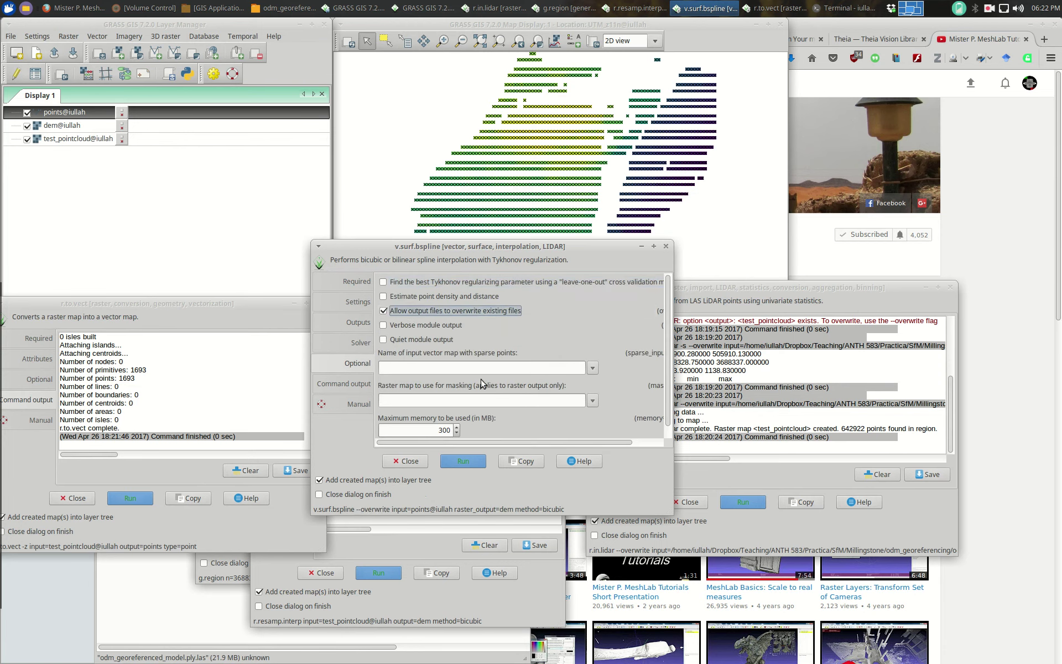
# Step: Run the bicubic spline interpolation and hide the points and test_pointcloud layers so only the dem raster is displayed
pyautogui.click(464, 462)
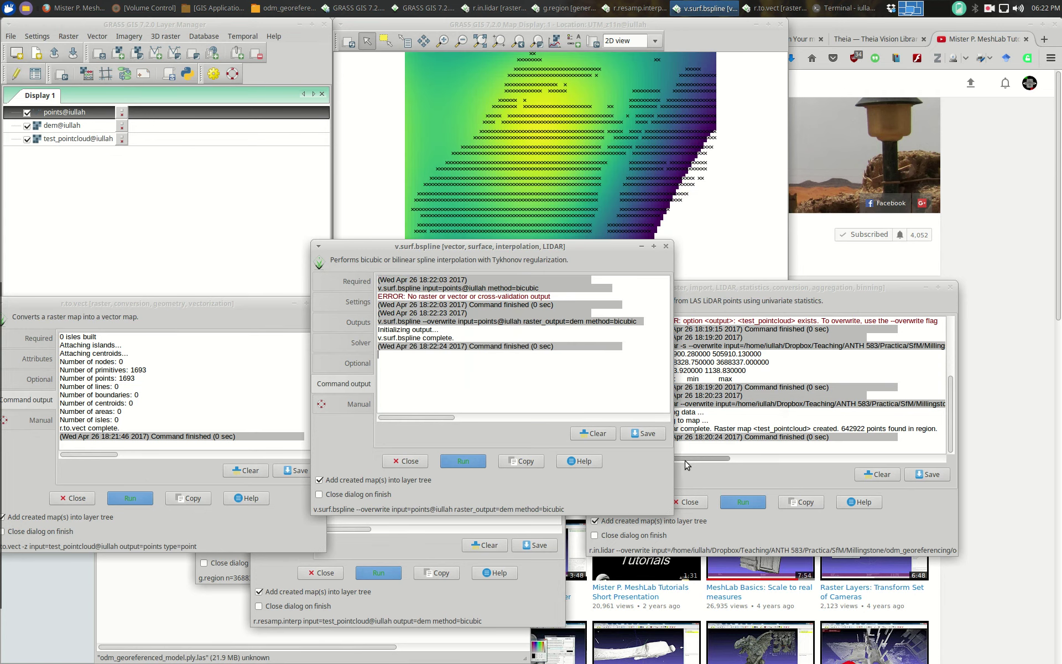
pyautogui.moveTo(618, 256); pyautogui.dragTo(840, 388)
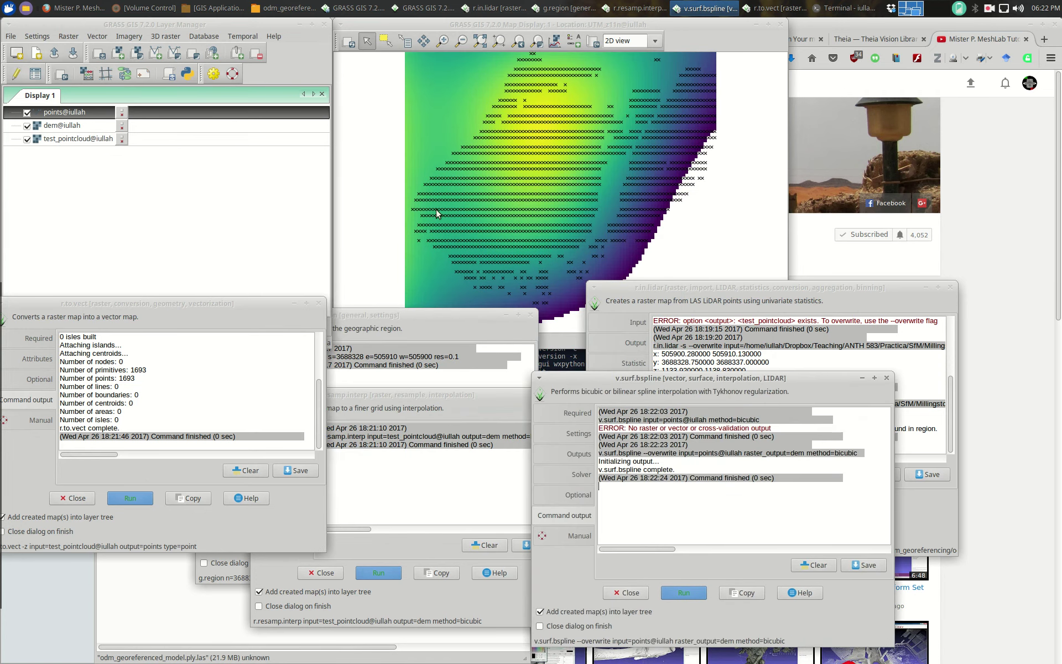
pyautogui.click(28, 113)
pyautogui.click(27, 139)
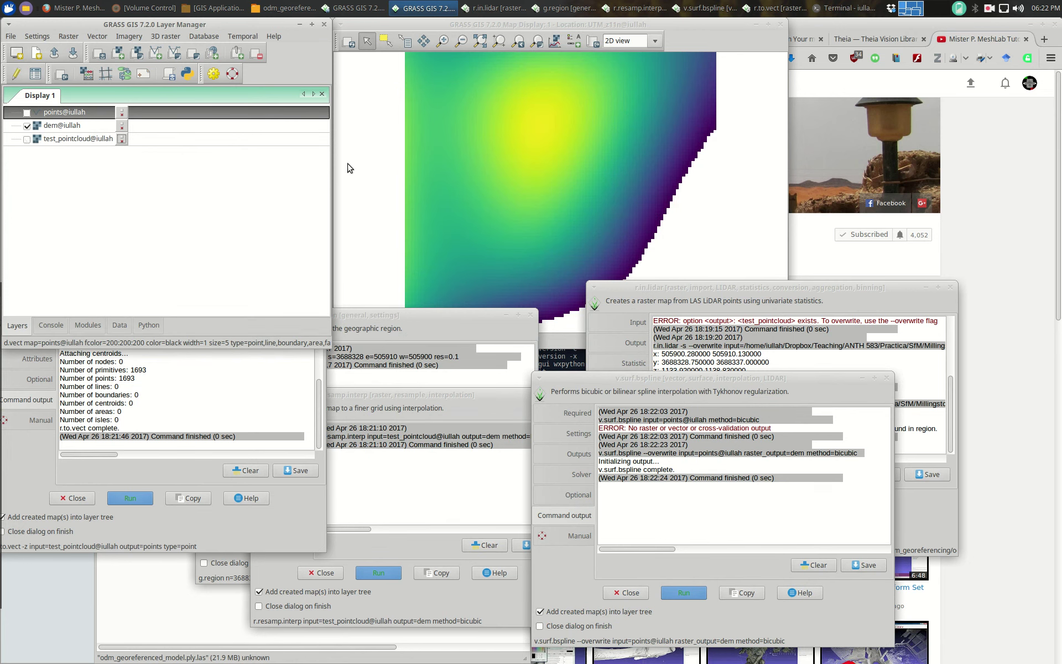
# Step: Switch the map display of the dem to 3D view and rotate the viewpoint slightly further east
pyautogui.click(620, 43)
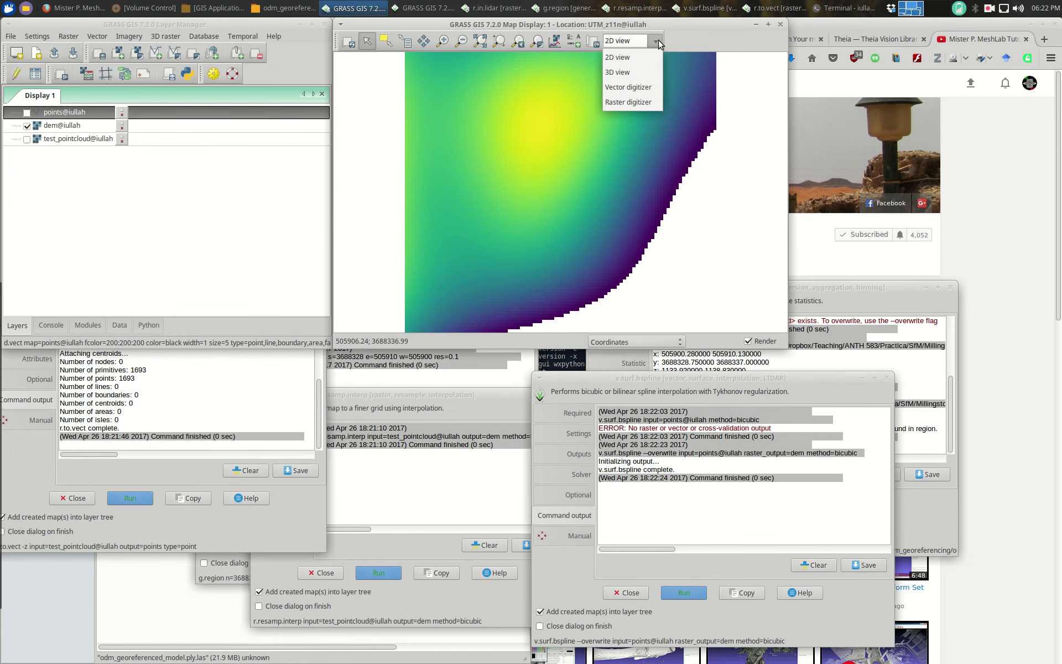
pyautogui.click(635, 65)
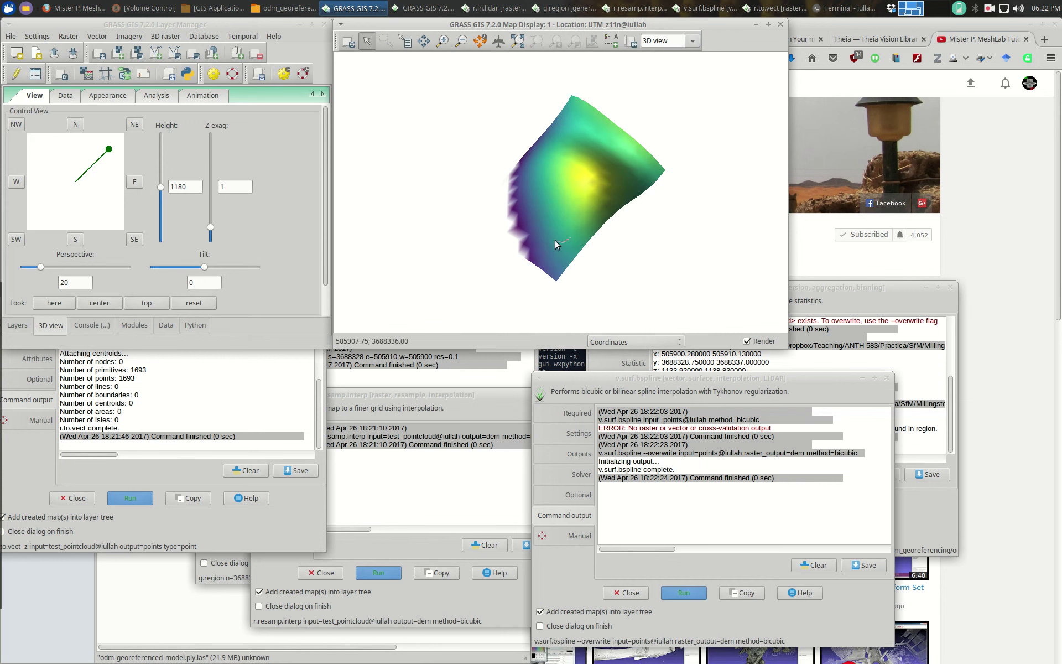
pyautogui.moveTo(106, 155)
pyautogui.mouseDown()
pyautogui.moveTo(101, 180)
pyautogui.moveTo(56, 154)
pyautogui.moveTo(110, 170)
pyautogui.mouseUp()
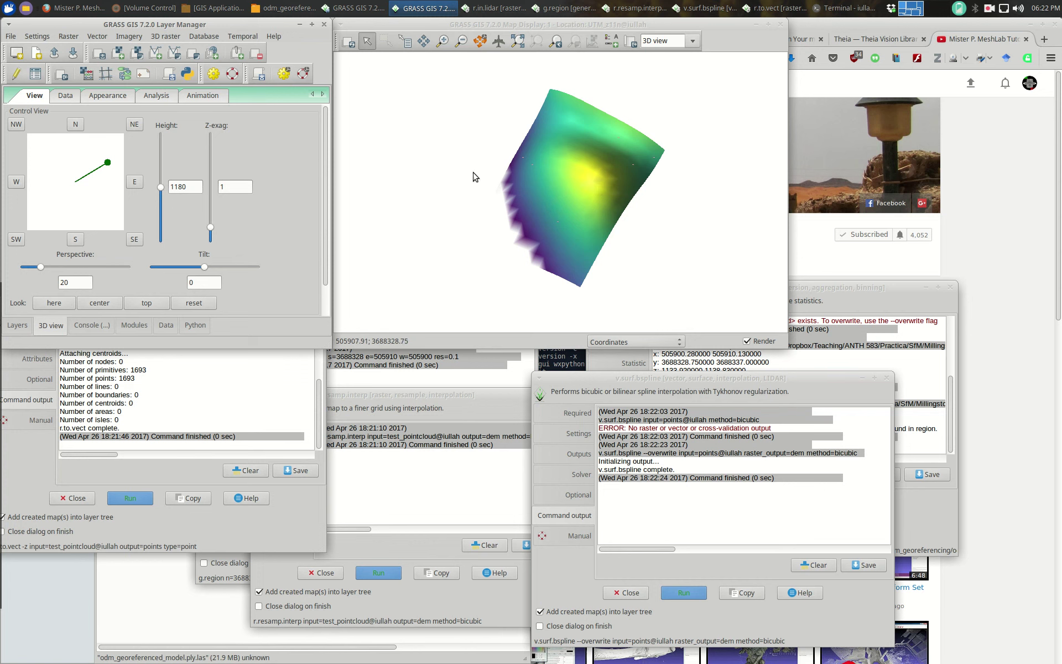
pyautogui.click(424, 41)
pyautogui.moveTo(533, 225); pyautogui.dragTo(533, 253)
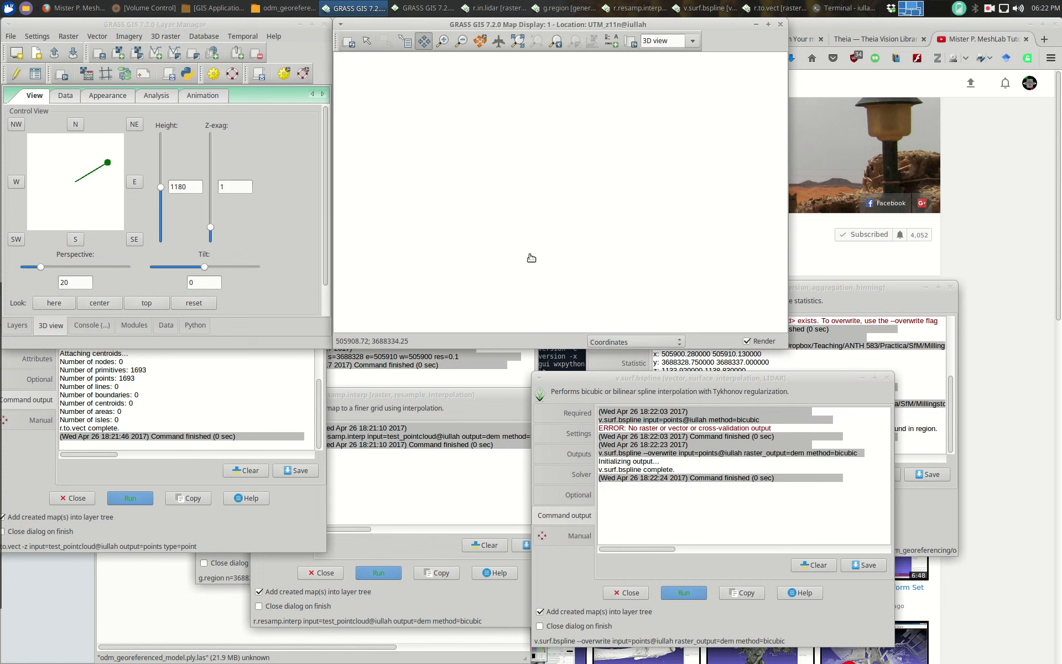
pyautogui.moveTo(747, 25); pyautogui.dragTo(856, 76)
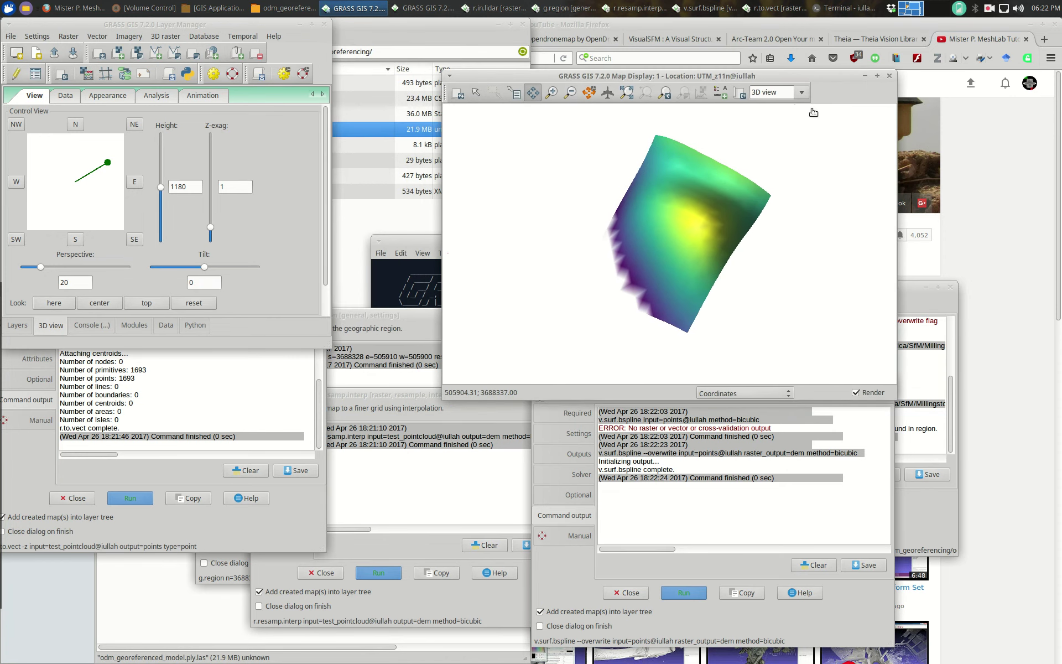
# Step: Set the fine mode resolution of the dem surface to 1 in the 3D view's data settings
pyautogui.click(67, 97)
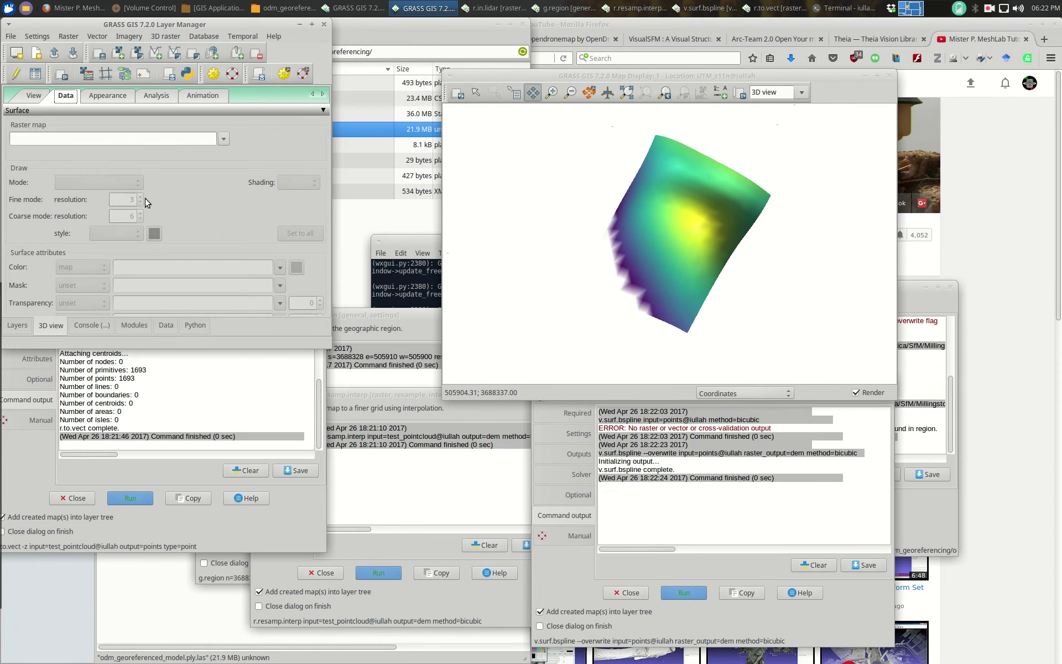
pyautogui.click(196, 139)
pyautogui.click(49, 166)
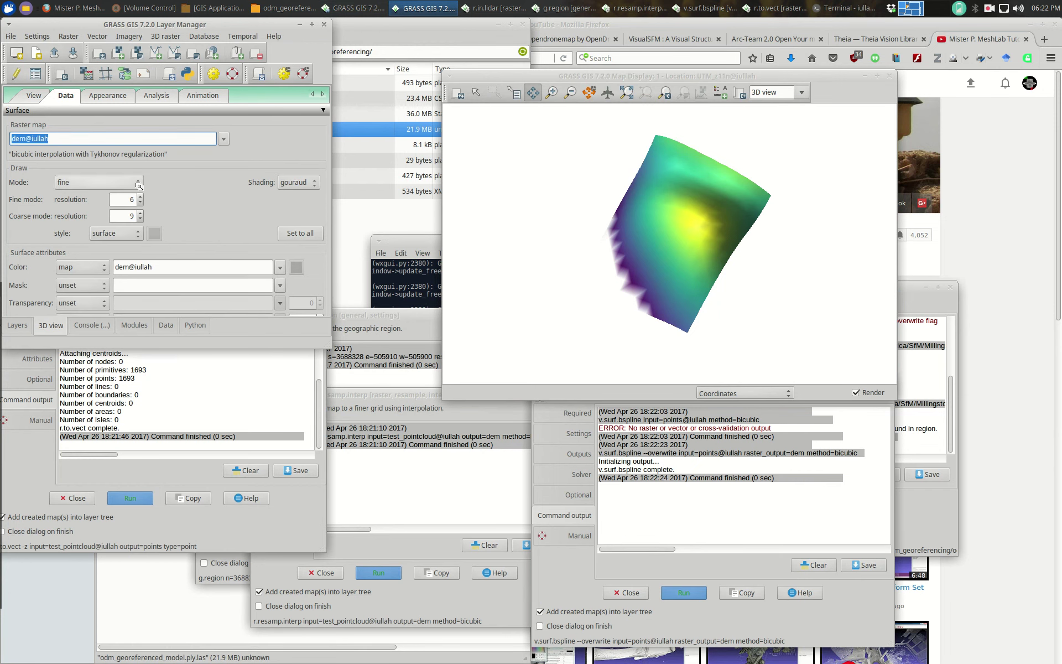
pyautogui.click(140, 199)
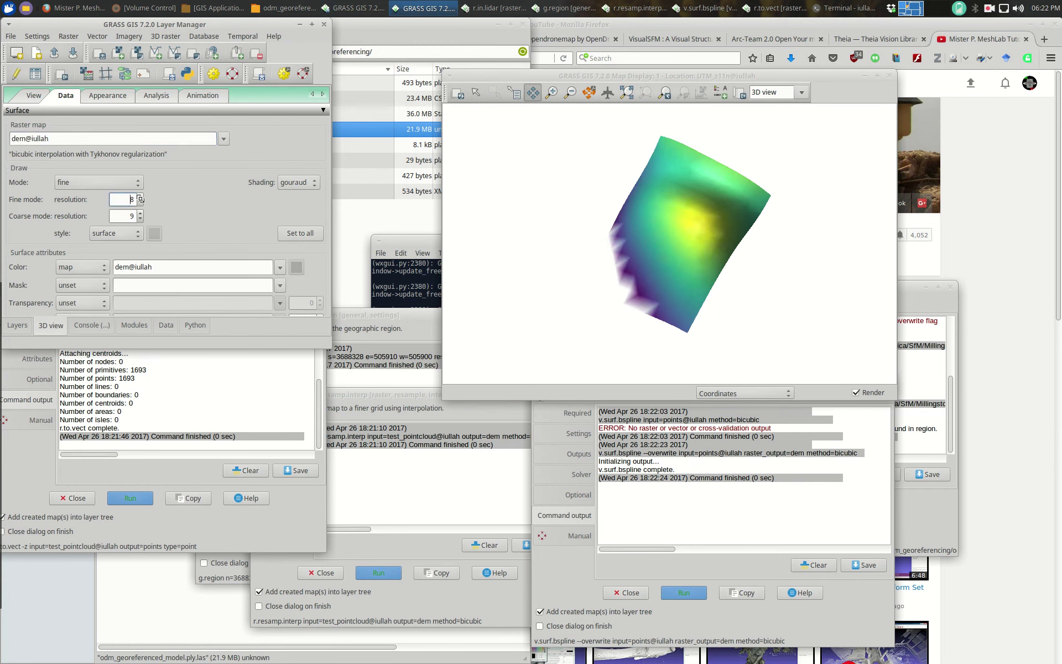
pyautogui.click(140, 203)
pyautogui.click(140, 202)
pyautogui.click(140, 202)
pyautogui.click(140, 202)
pyautogui.click(140, 202)
pyautogui.click(140, 202)
pyautogui.click(140, 202)
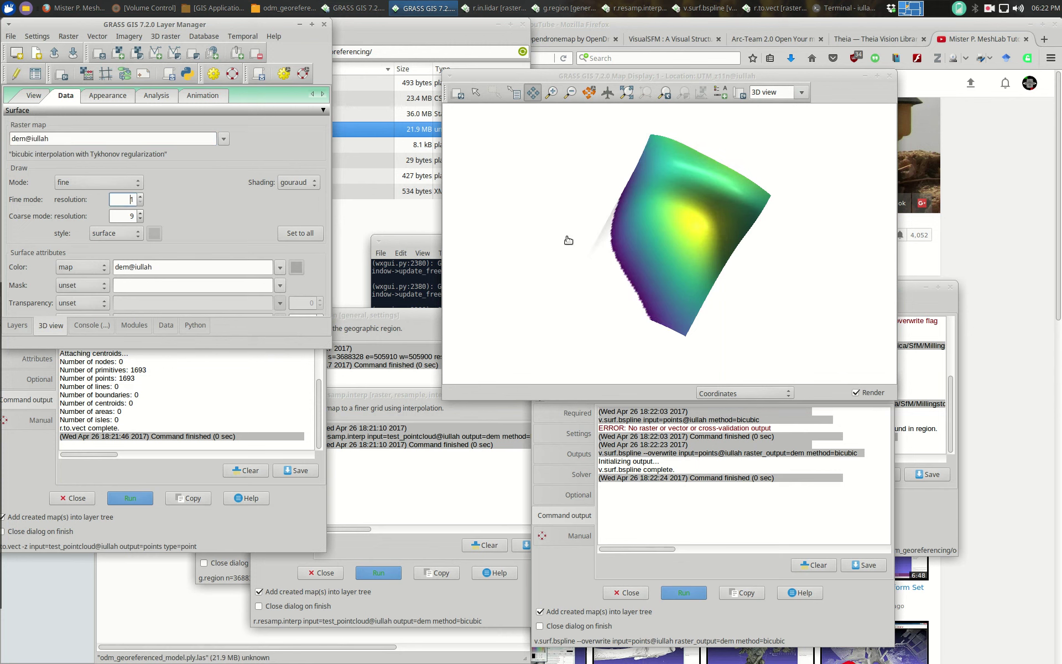
# Step: Examine the dem surface's shape and edges from several 3D viewpoints at a viewing height of 1157 and a z-exaggeration of 1.0
pyautogui.click(30, 95)
pyautogui.moveTo(108, 168); pyautogui.dragTo(89, 133)
pyautogui.moveTo(159, 189); pyautogui.dragTo(160, 192)
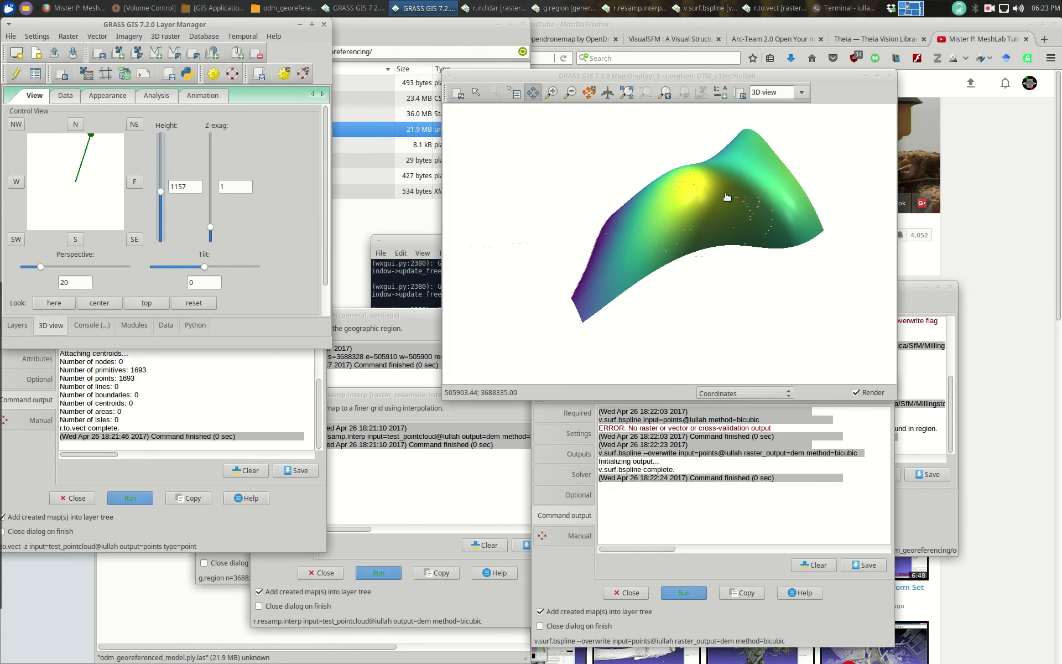
pyautogui.moveTo(212, 226); pyautogui.dragTo(211, 227)
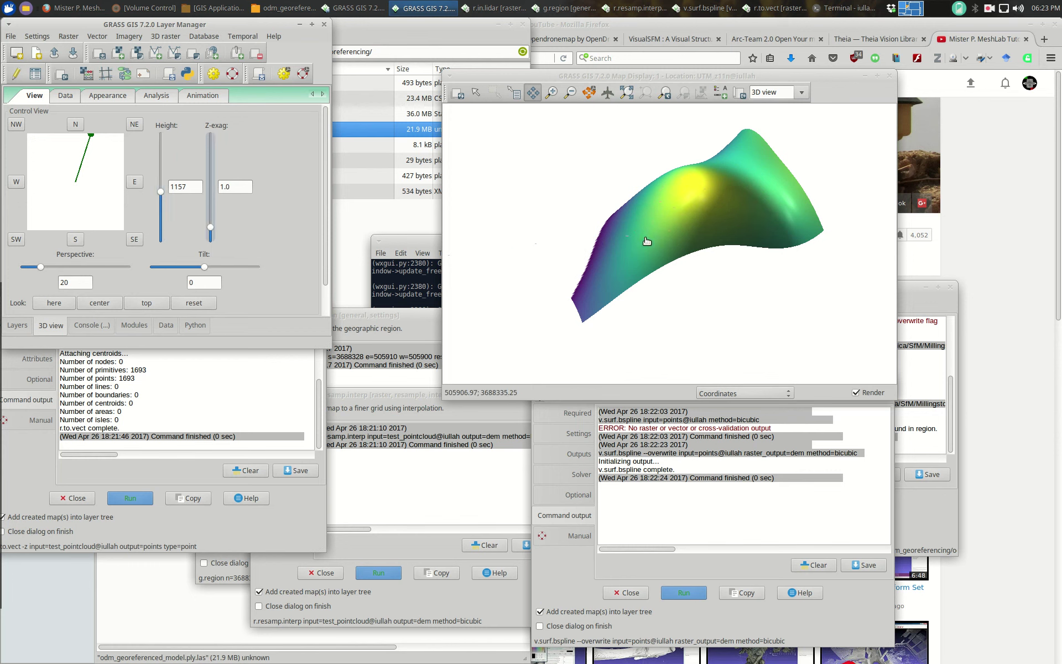
pyautogui.moveTo(616, 277); pyautogui.dragTo(623, 289)
pyautogui.moveTo(97, 157); pyautogui.dragTo(55, 173)
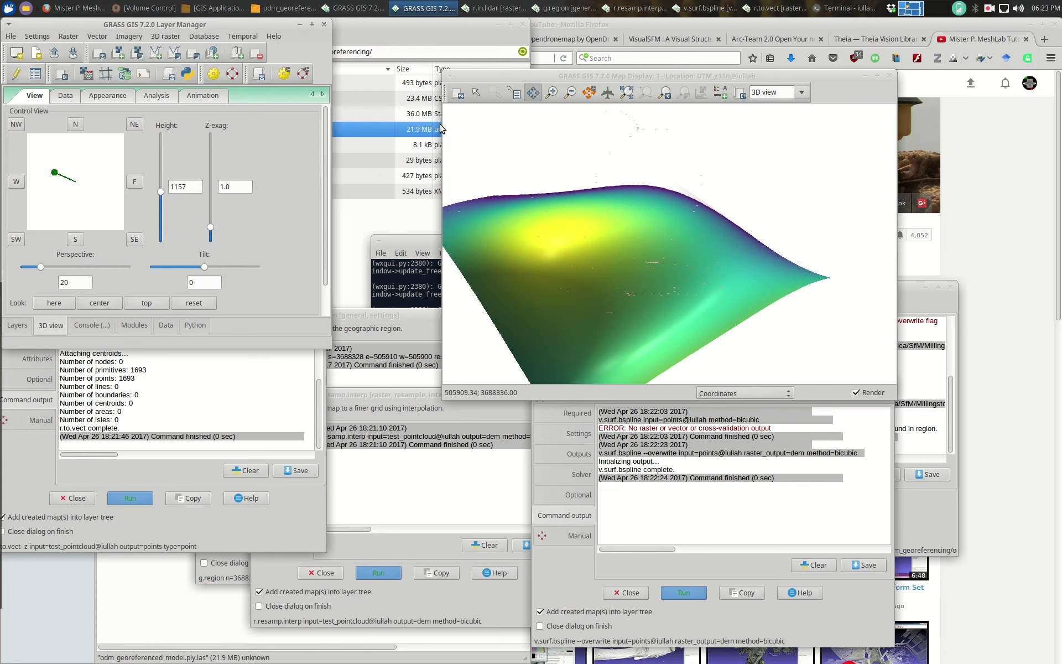
pyautogui.moveTo(55, 173); pyautogui.dragTo(83, 169)
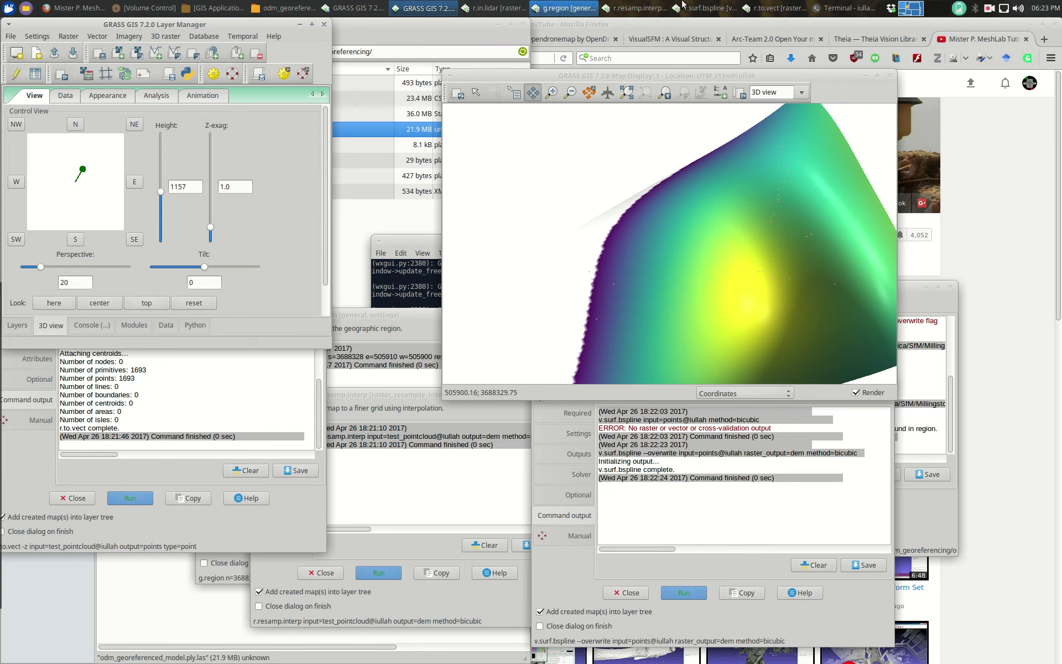
pyautogui.moveTo(630, 278); pyautogui.dragTo(582, 247)
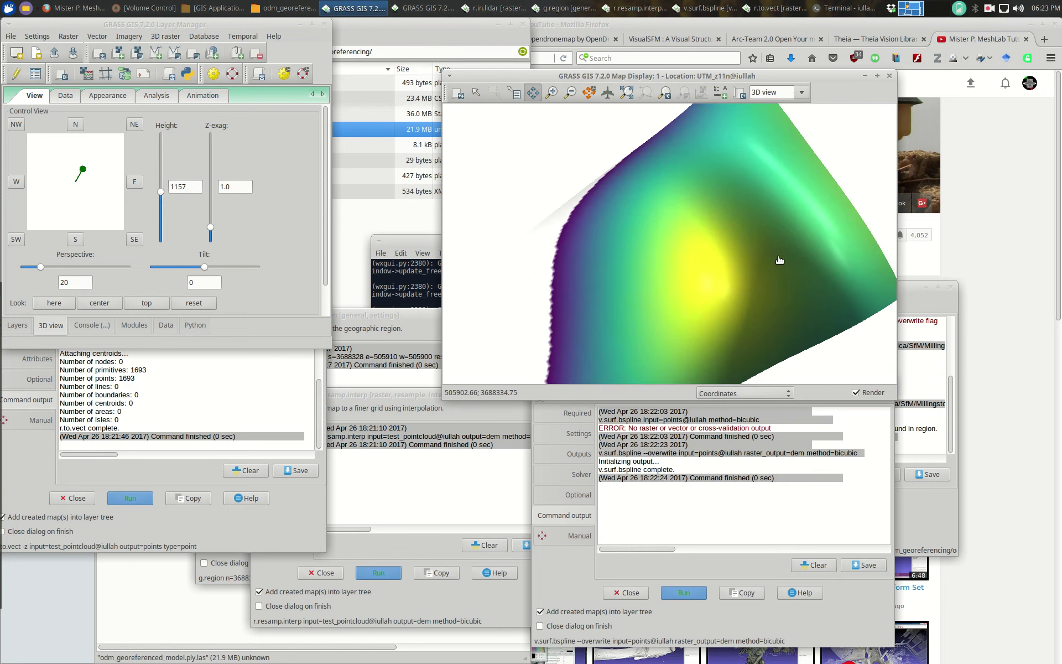